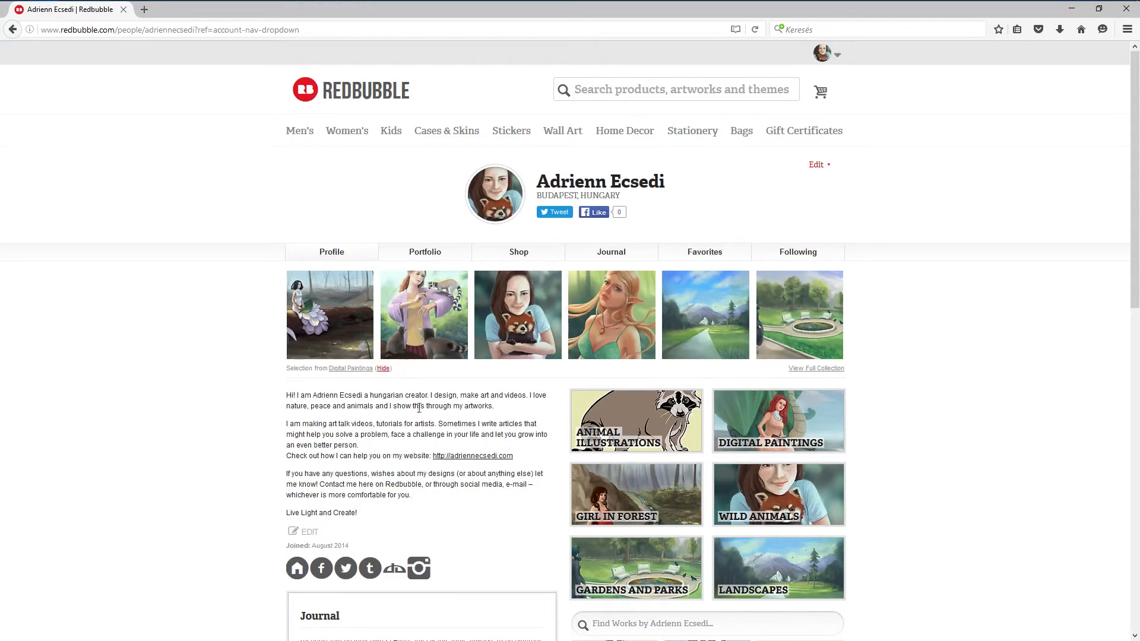
# Step: Open the page for adding a new work from the account options of the artist profile
pyautogui.scroll(-2, 496, 370)
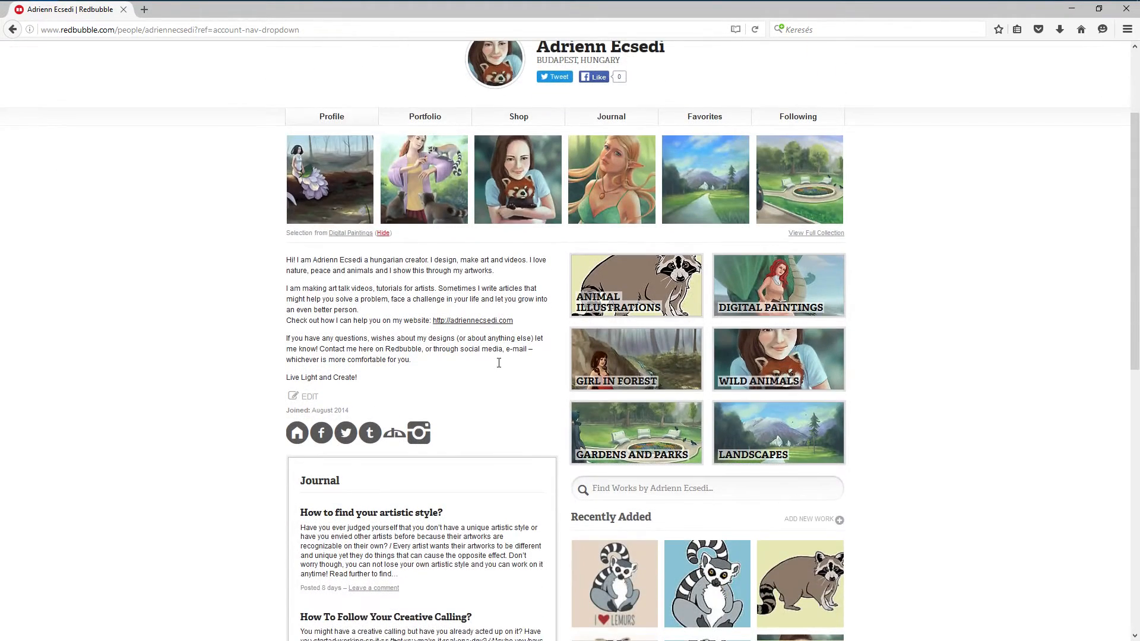
pyautogui.scroll(2, 462, 440)
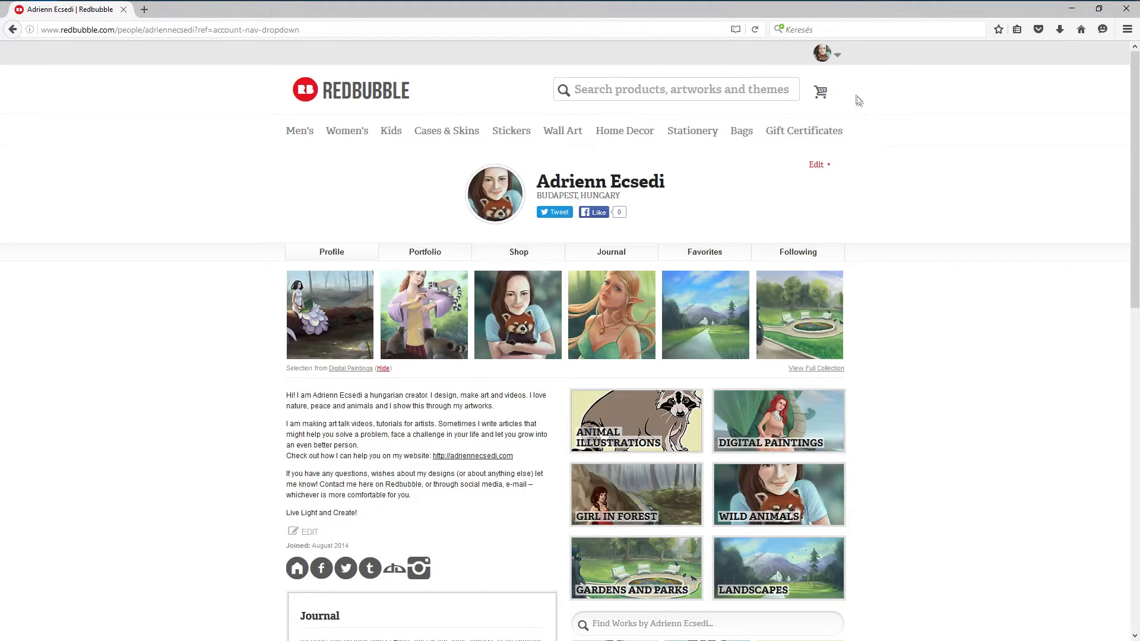
pyautogui.click(837, 56)
pyautogui.moveTo(844, 56)
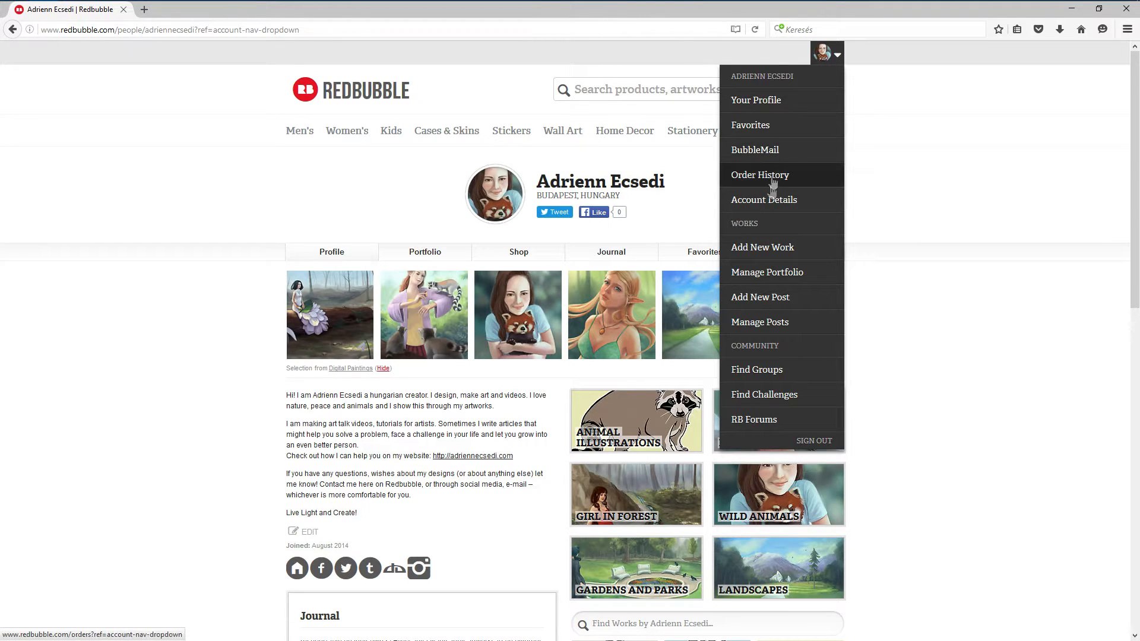
pyautogui.click(772, 252)
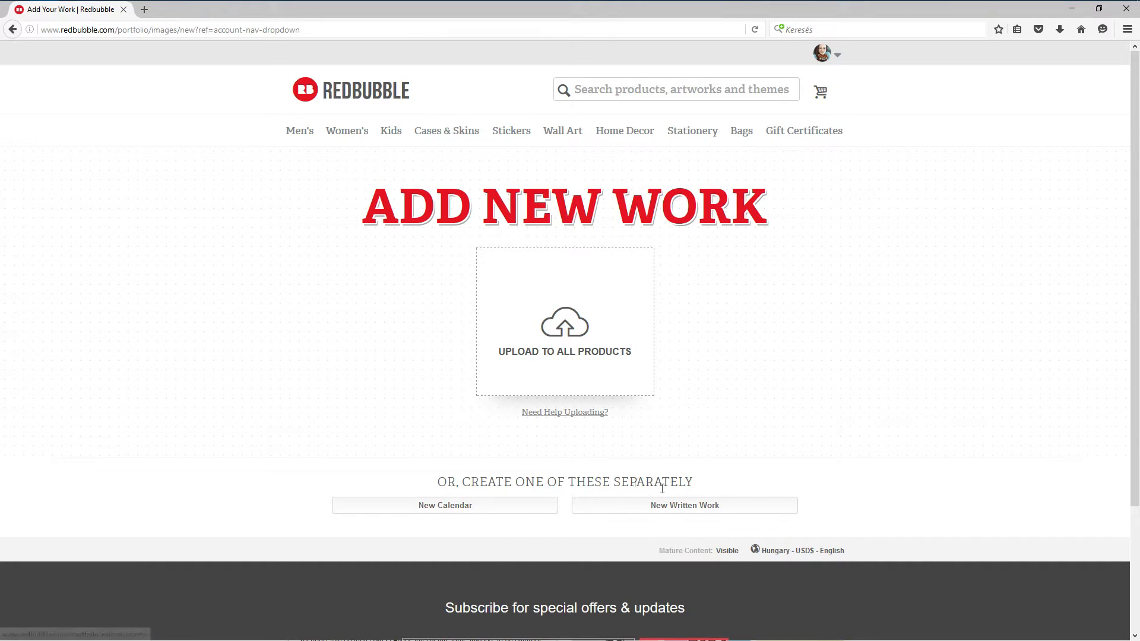
# Step: Upload the image 2015_11_18_Mosomaci_ILoveRaccoons from the Design folder to all products
pyautogui.click(561, 328)
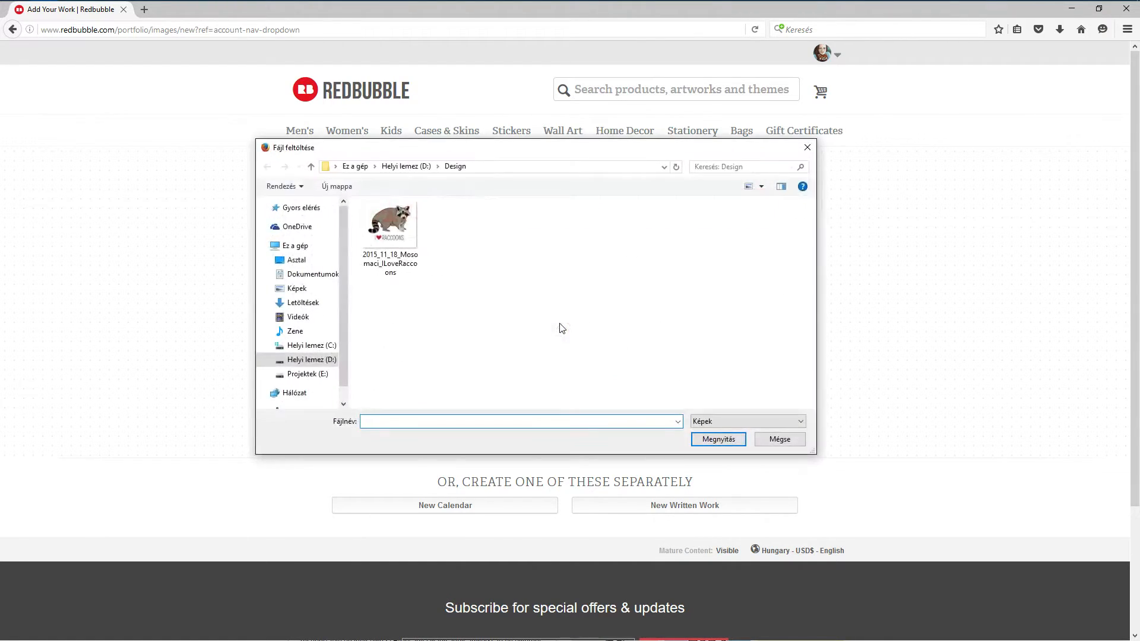
pyautogui.click(400, 237)
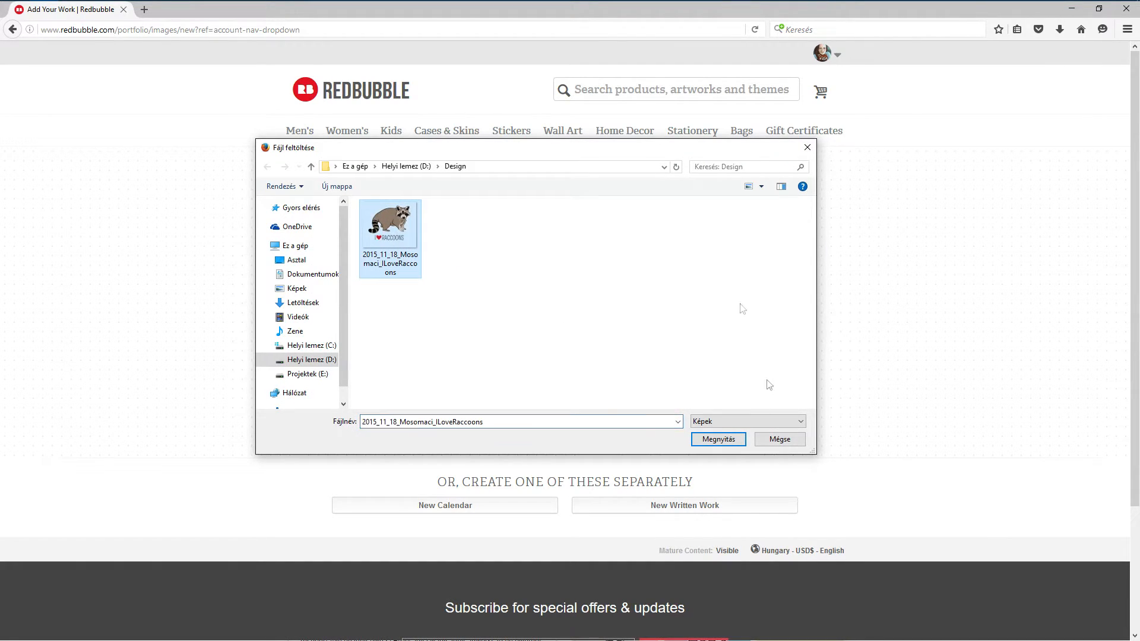
pyautogui.click(718, 440)
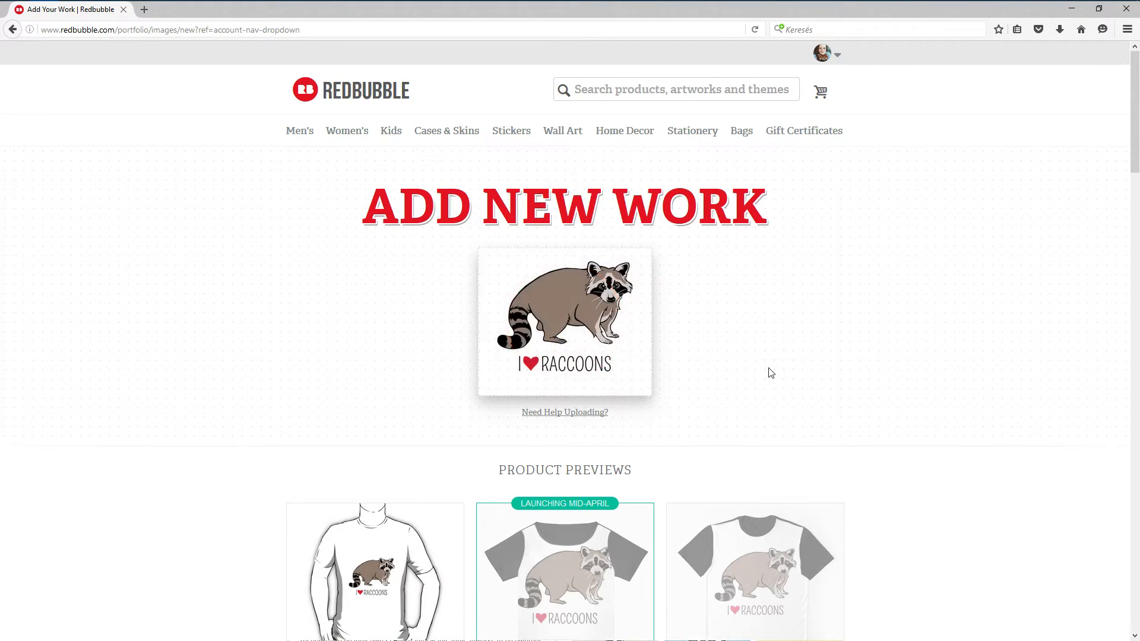
# Step: Look through the product previews of the raccoon design, from Clothing through Hardcover Journals to the title, description and tags form
pyautogui.scroll(-3, 771, 371)
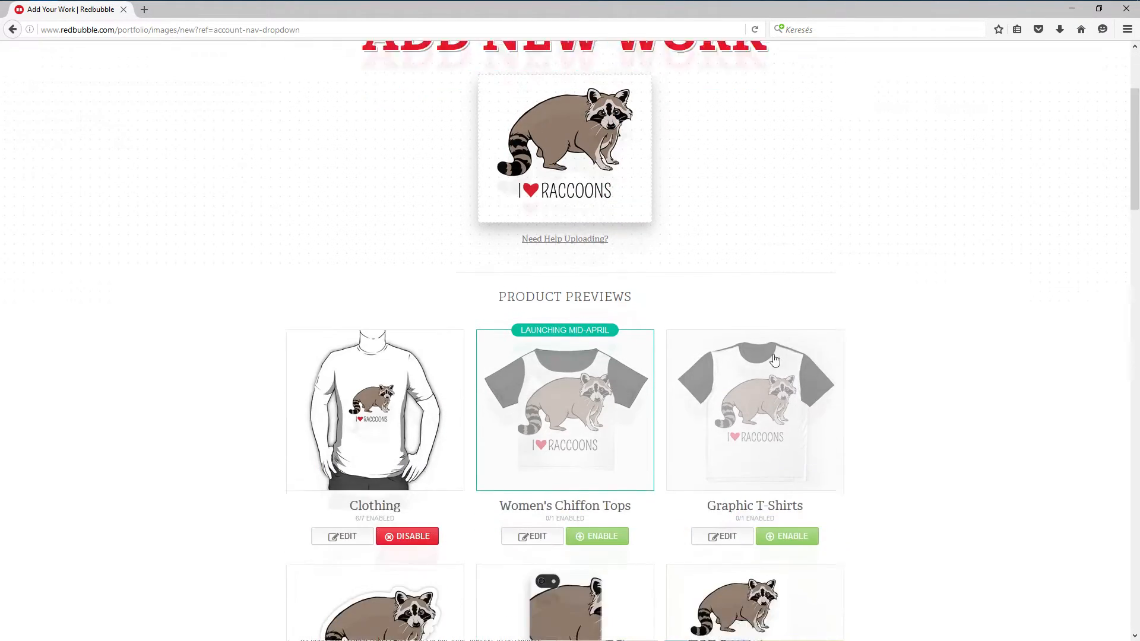
pyautogui.scroll(-1, 777, 356)
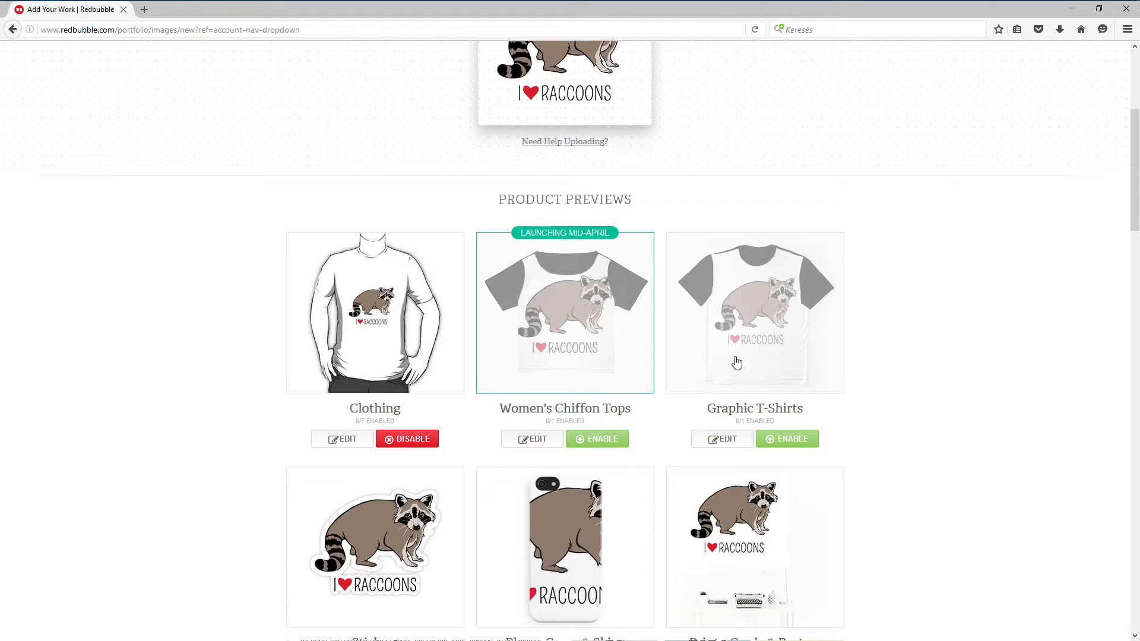
pyautogui.scroll(-1, 614, 319)
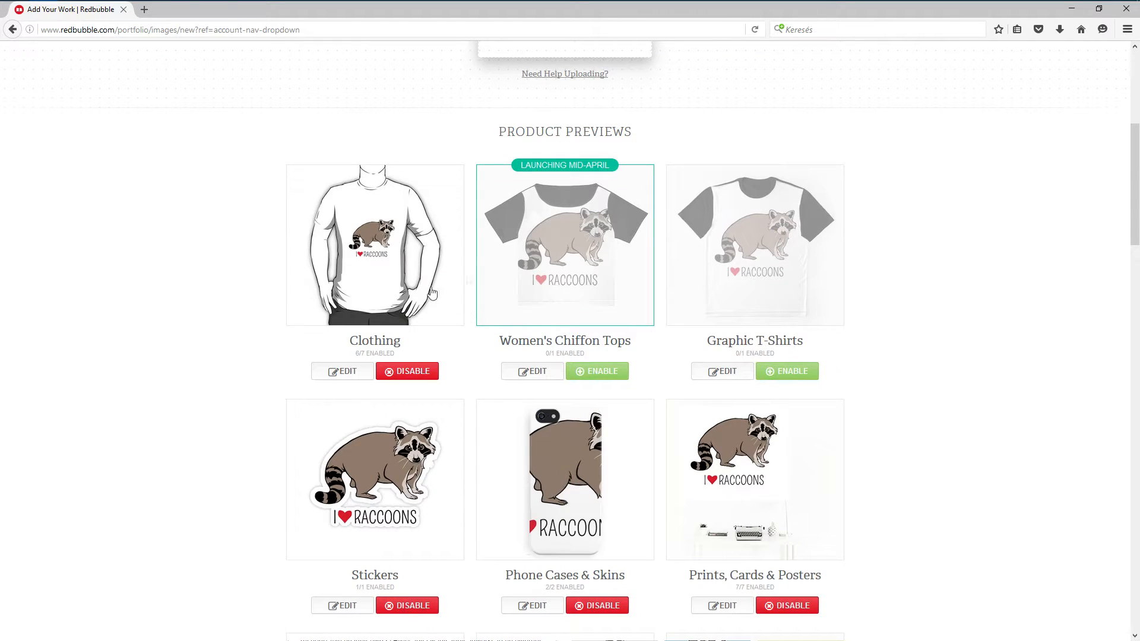
pyautogui.scroll(-1, 457, 445)
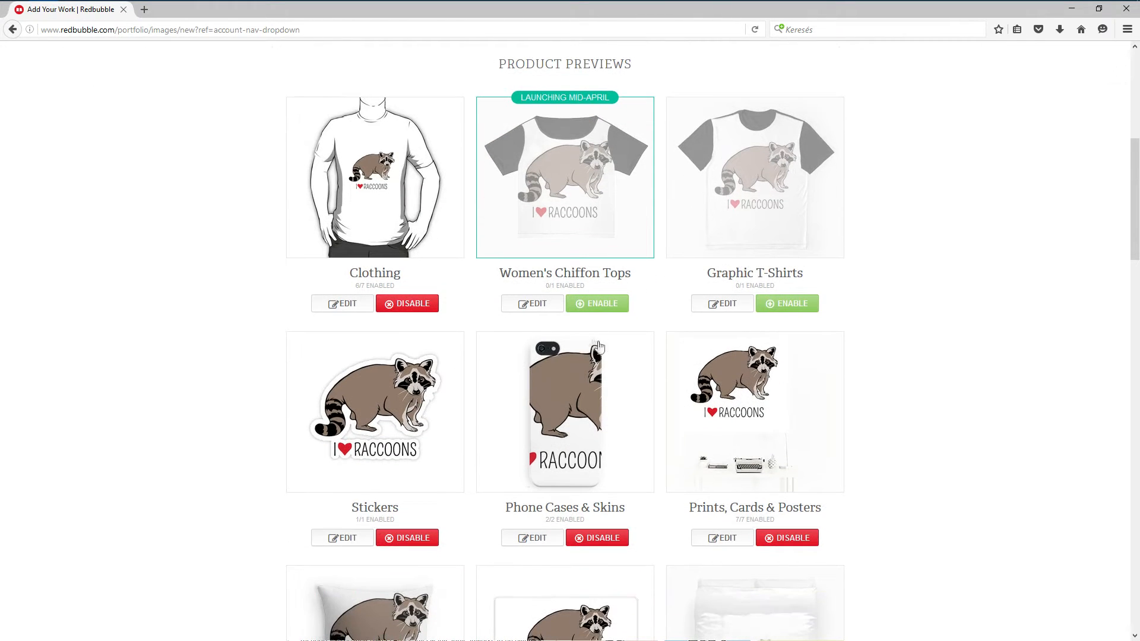
pyautogui.scroll(2, 576, 350)
pyautogui.scroll(-4, 621, 305)
pyautogui.scroll(-2, 616, 317)
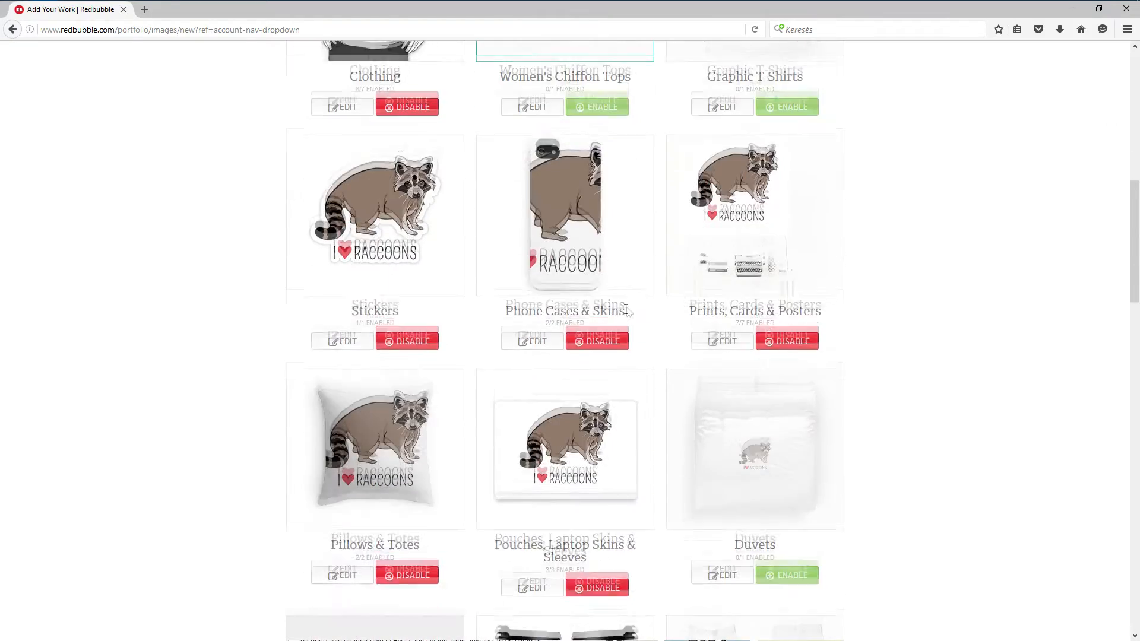
pyautogui.scroll(-4, 629, 312)
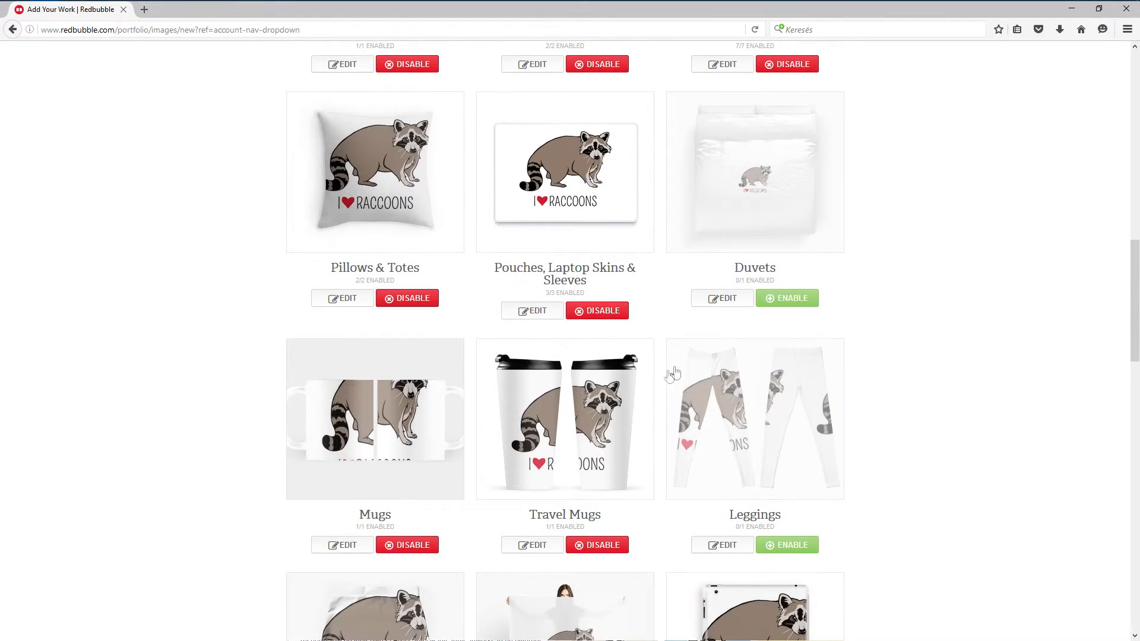
pyautogui.scroll(5, 649, 376)
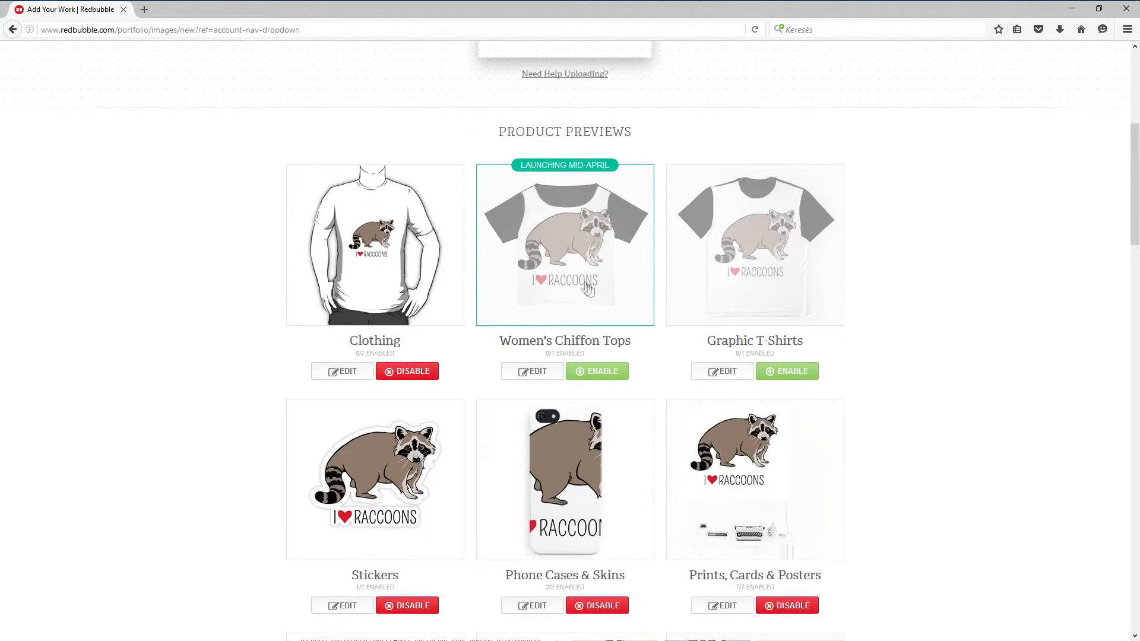
pyautogui.scroll(-1, 627, 326)
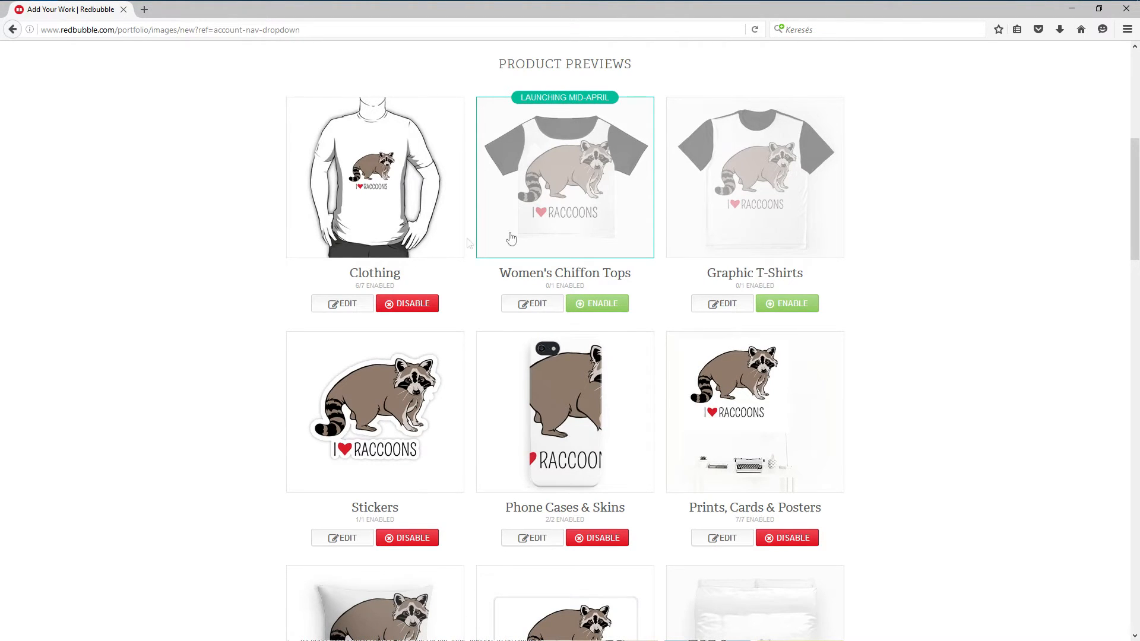
pyautogui.scroll(-2, 689, 232)
pyautogui.scroll(-4, 601, 280)
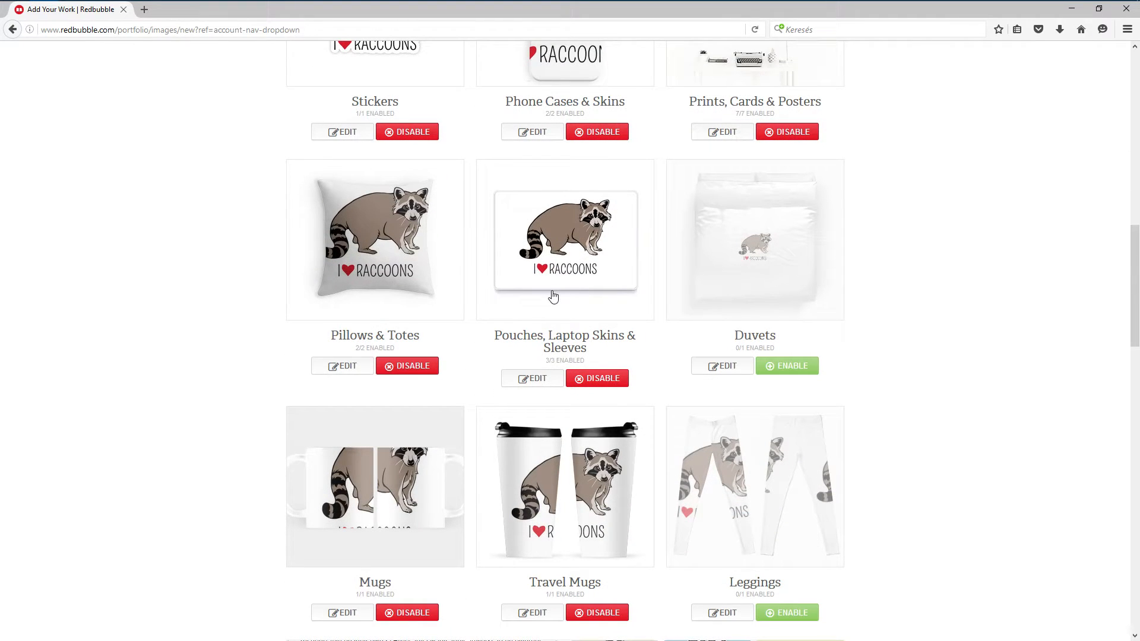
pyautogui.scroll(-1, 474, 327)
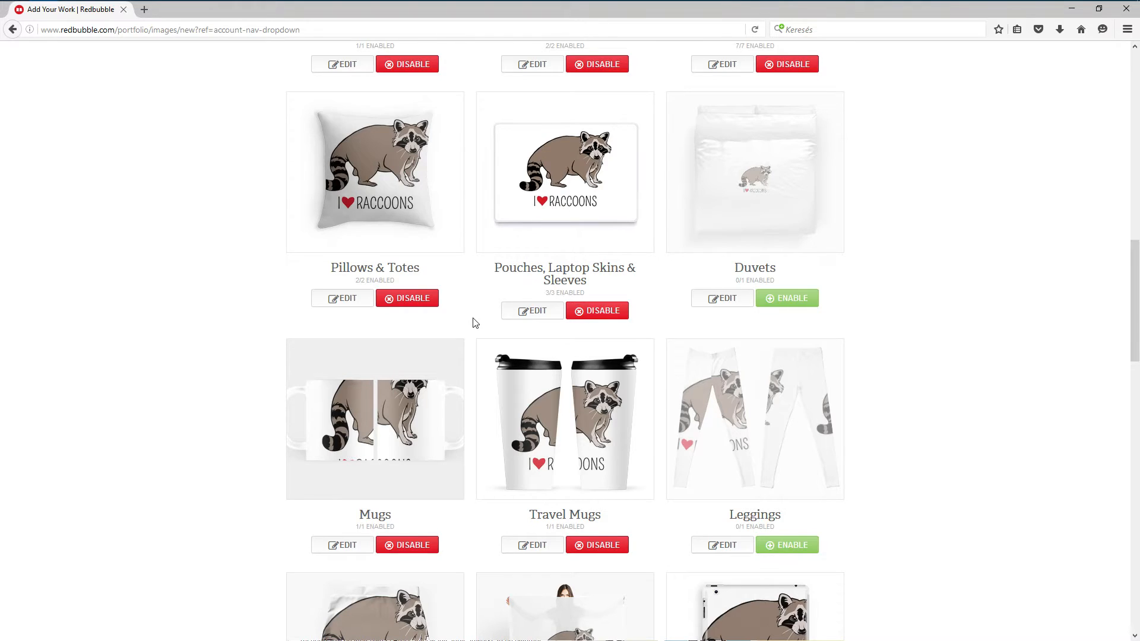
pyautogui.scroll(-2, 475, 322)
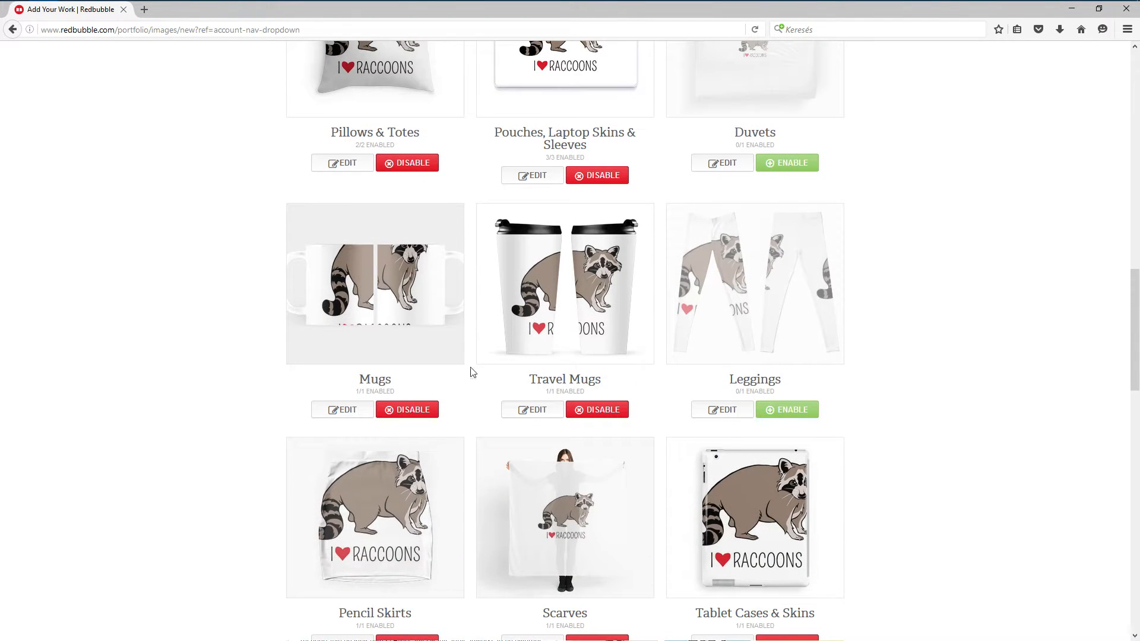
pyautogui.scroll(-3, 473, 373)
pyautogui.scroll(-1, 474, 373)
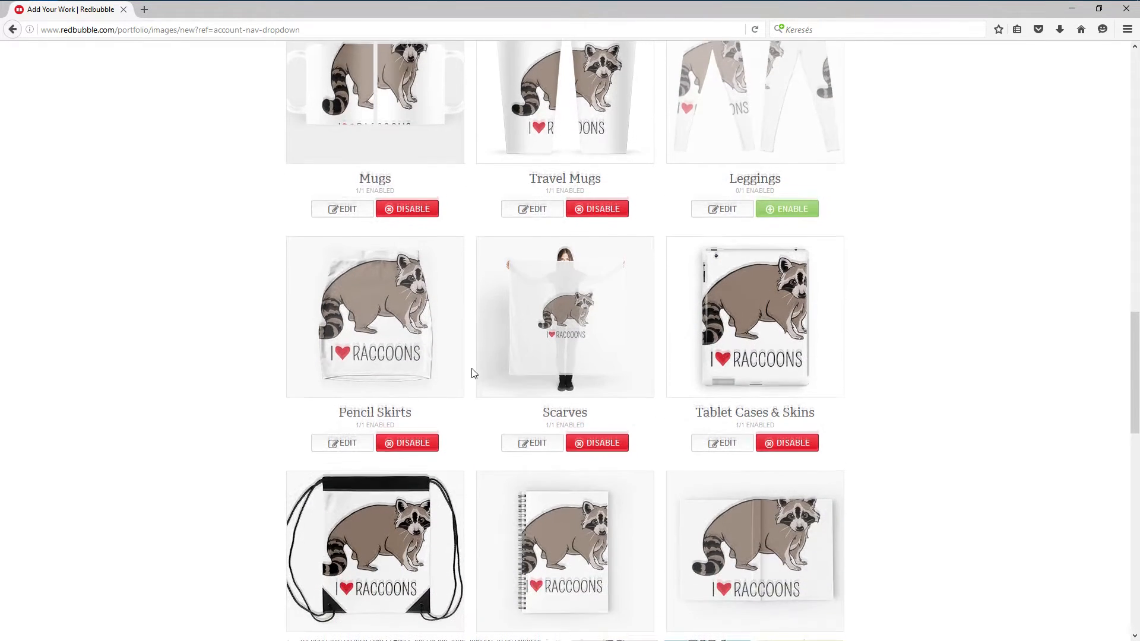
pyautogui.scroll(-2, 473, 373)
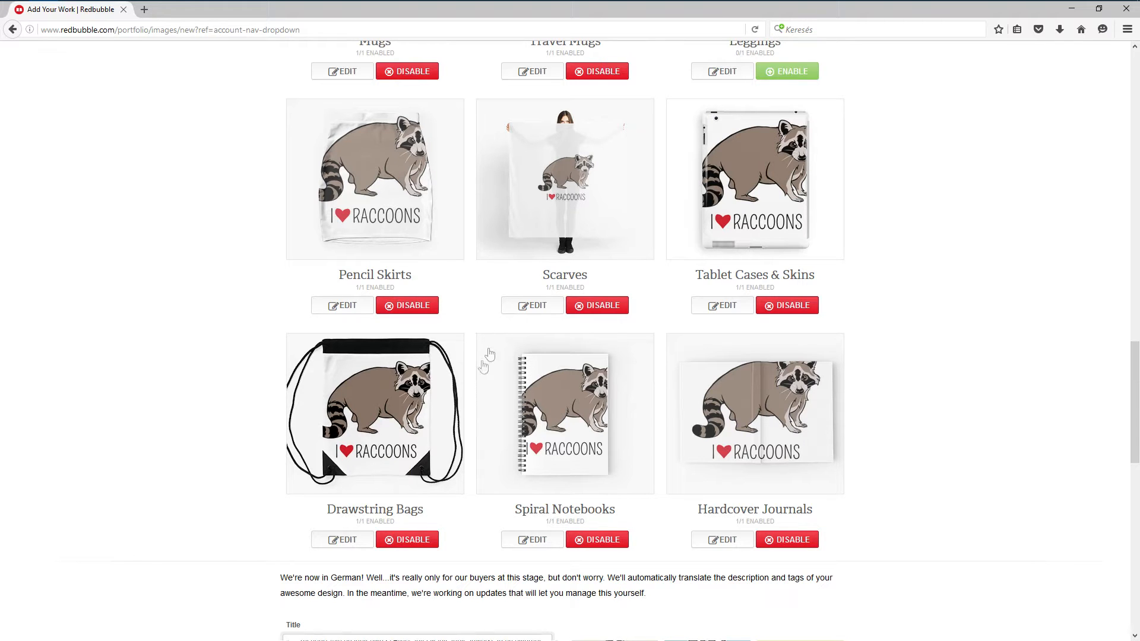
pyautogui.scroll(-2, 478, 387)
pyautogui.scroll(-1, 906, 268)
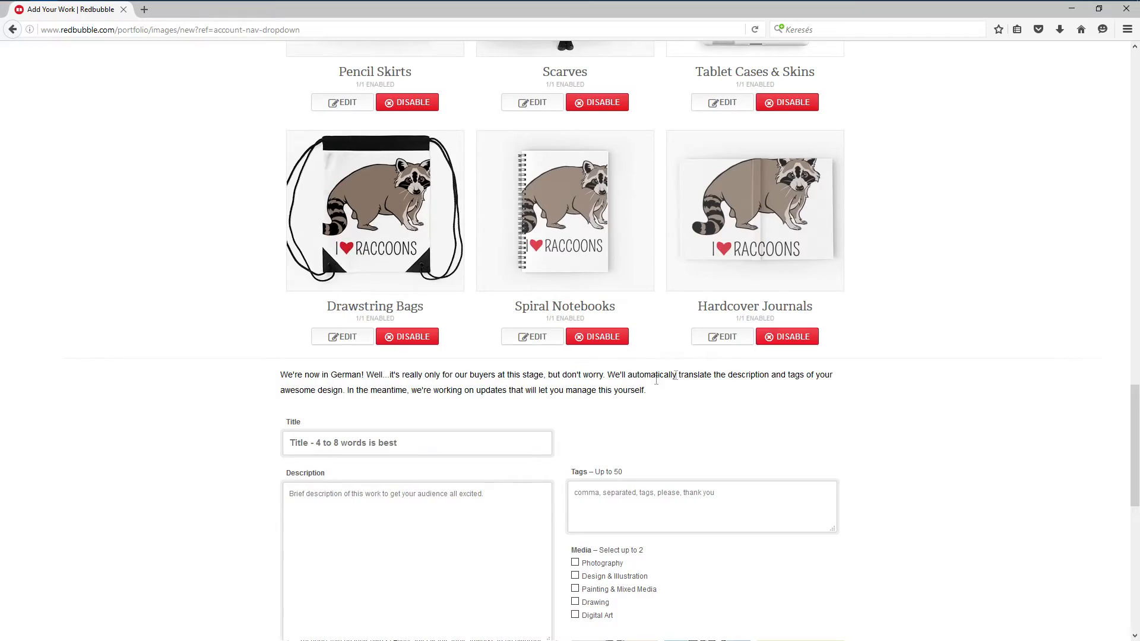
pyautogui.scroll(-3, 673, 369)
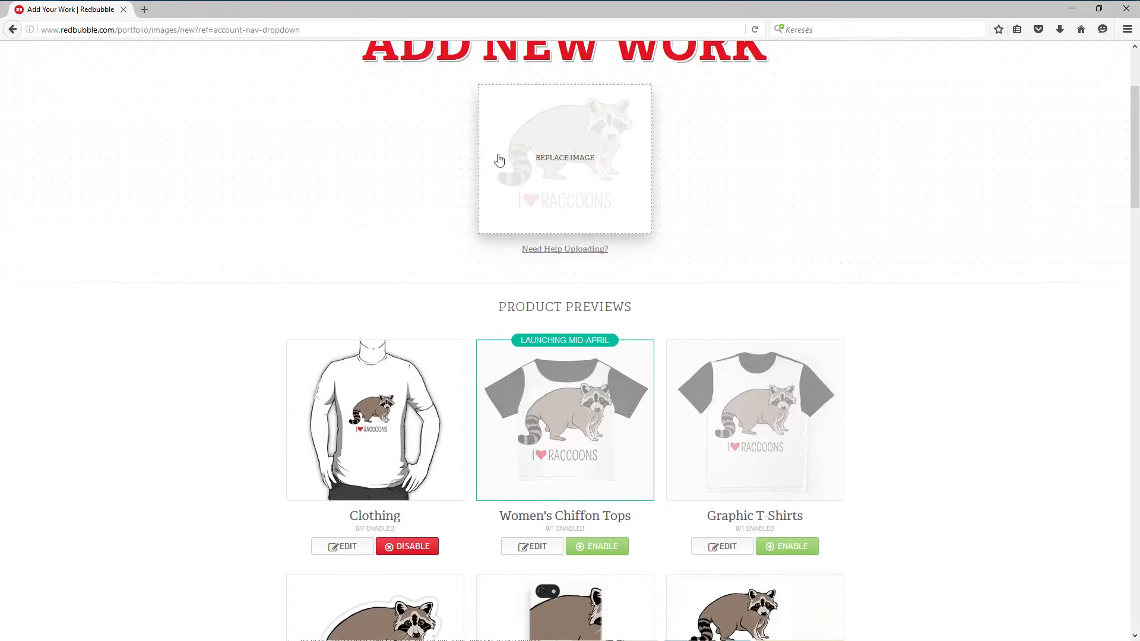
# Step: Disable the Clothing product for the raccoon design and enable it again
pyautogui.scroll(2, 410, 260)
pyautogui.scroll(-1, 372, 315)
pyautogui.scroll(-1, 372, 316)
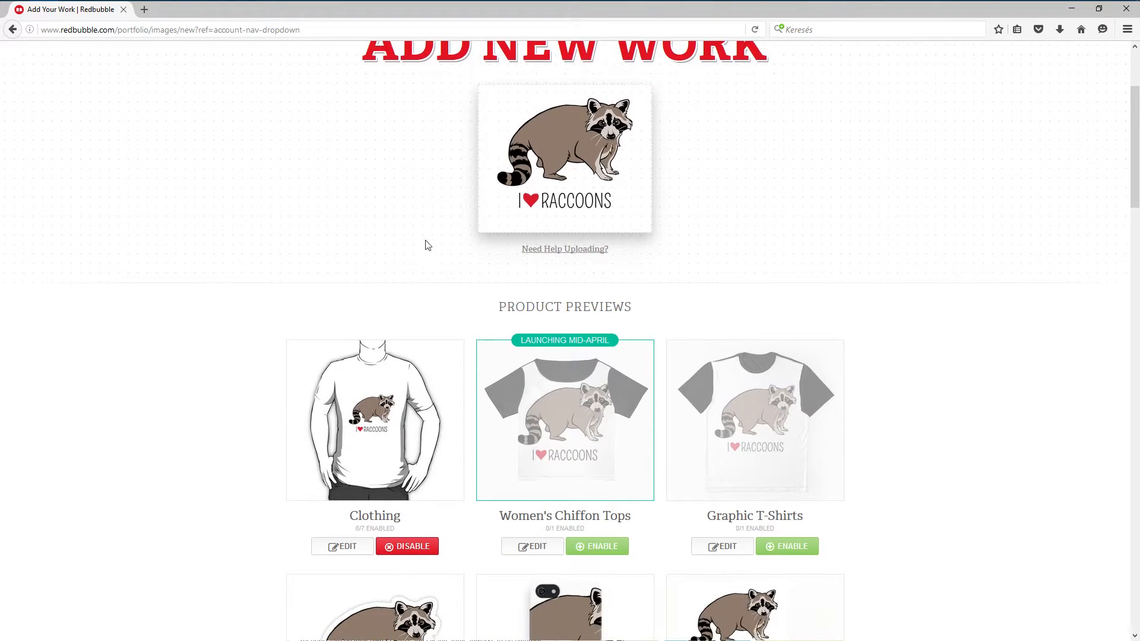
pyautogui.scroll(-1, 416, 272)
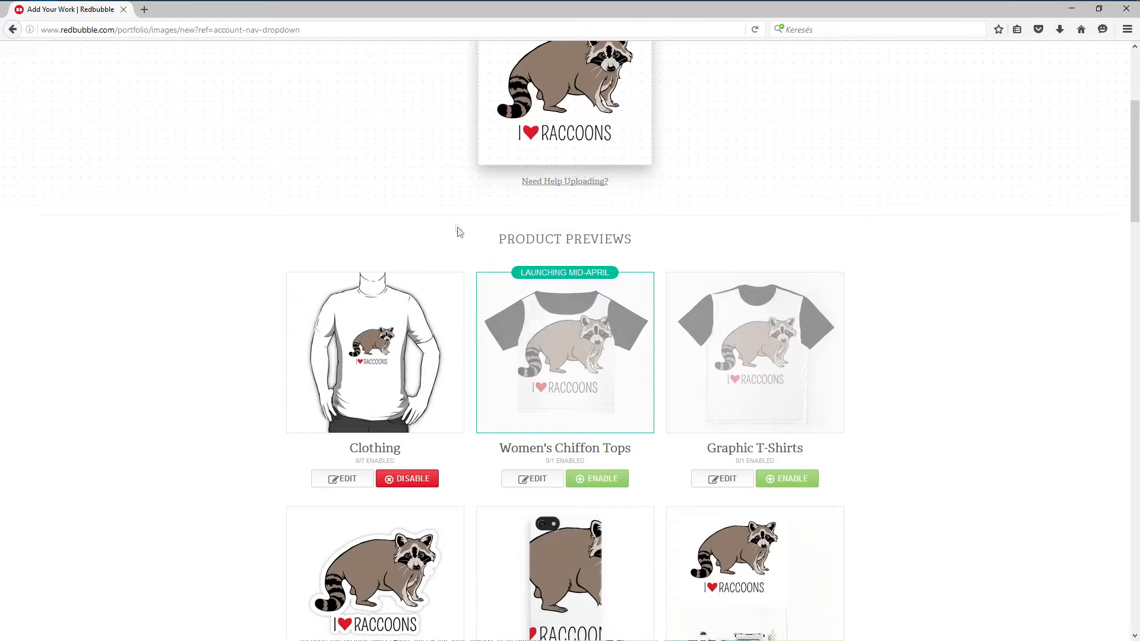
pyautogui.scroll(1, 439, 237)
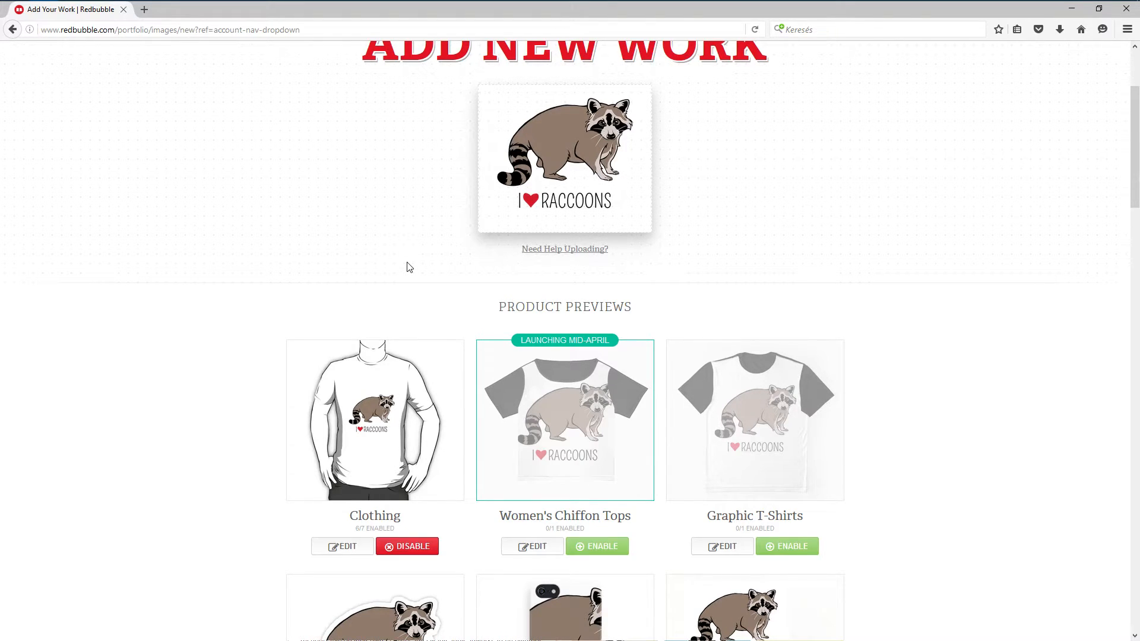
pyautogui.scroll(-3, 398, 259)
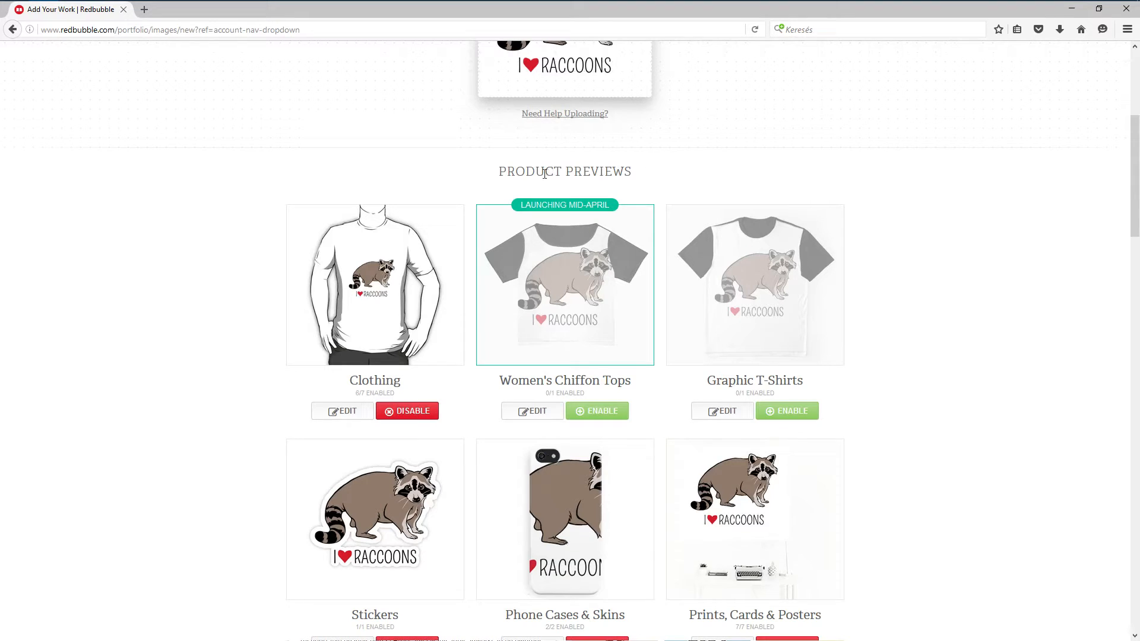
pyautogui.scroll(-1, 442, 247)
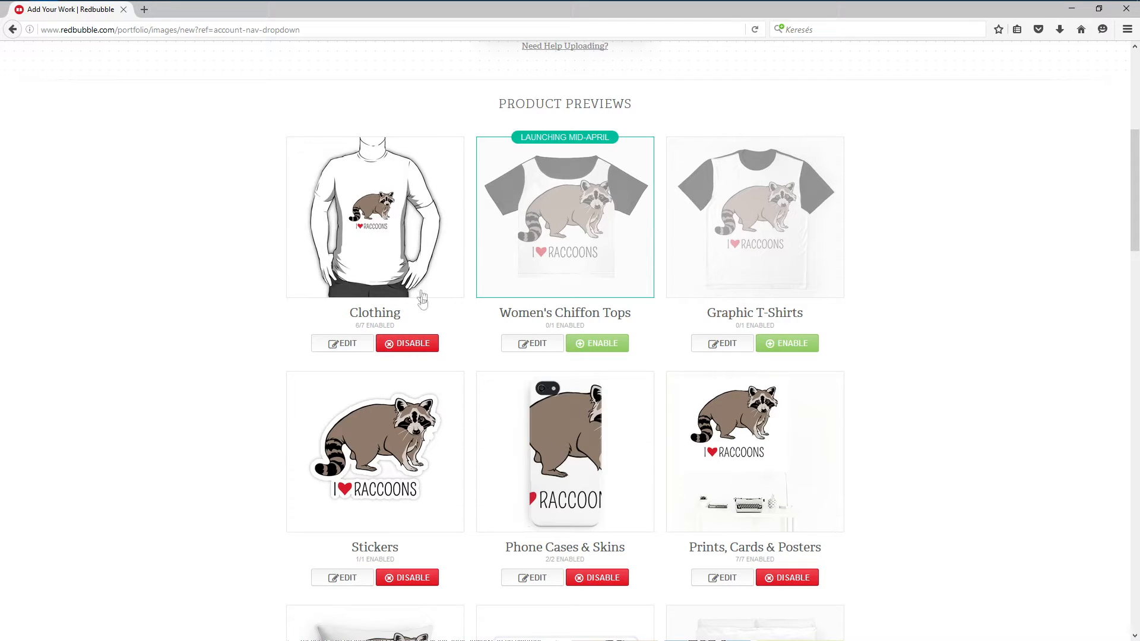
pyautogui.click(411, 344)
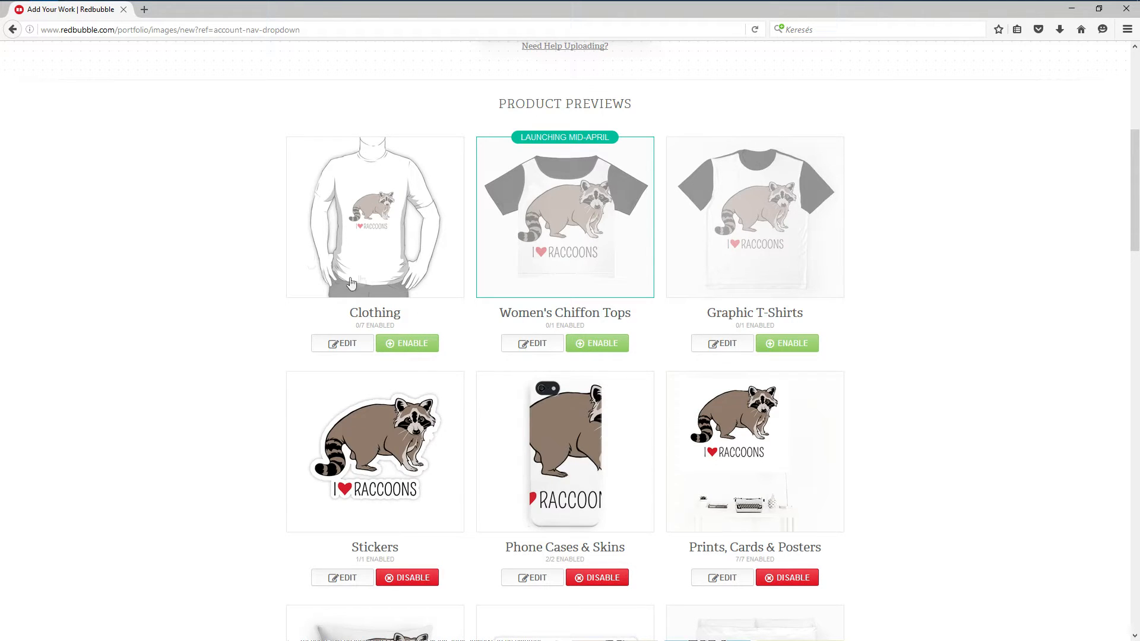
pyautogui.click(422, 347)
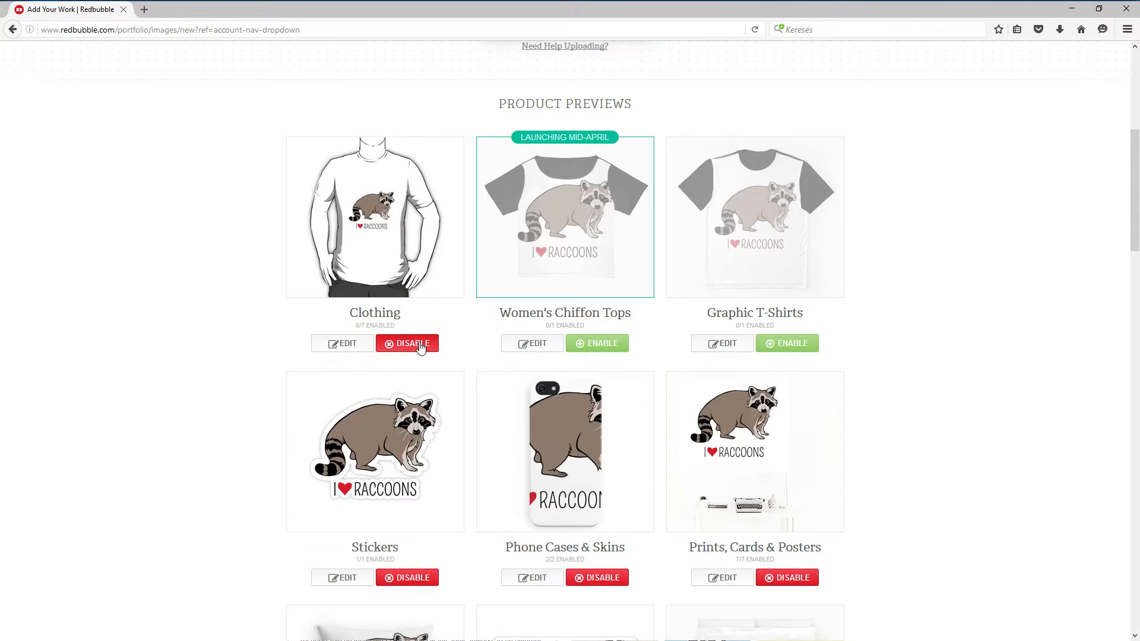
# Step: Open the Clothing product for editing and examine its T-shirt preview with the style, colour, size and centering options
pyautogui.click(357, 348)
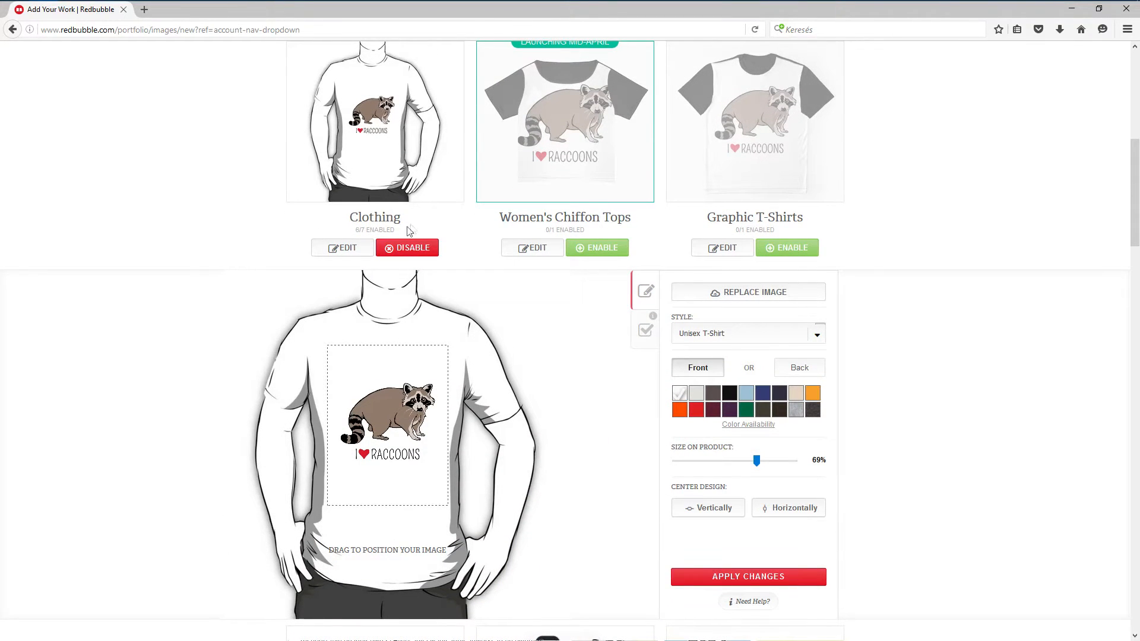
pyautogui.scroll(2, 410, 231)
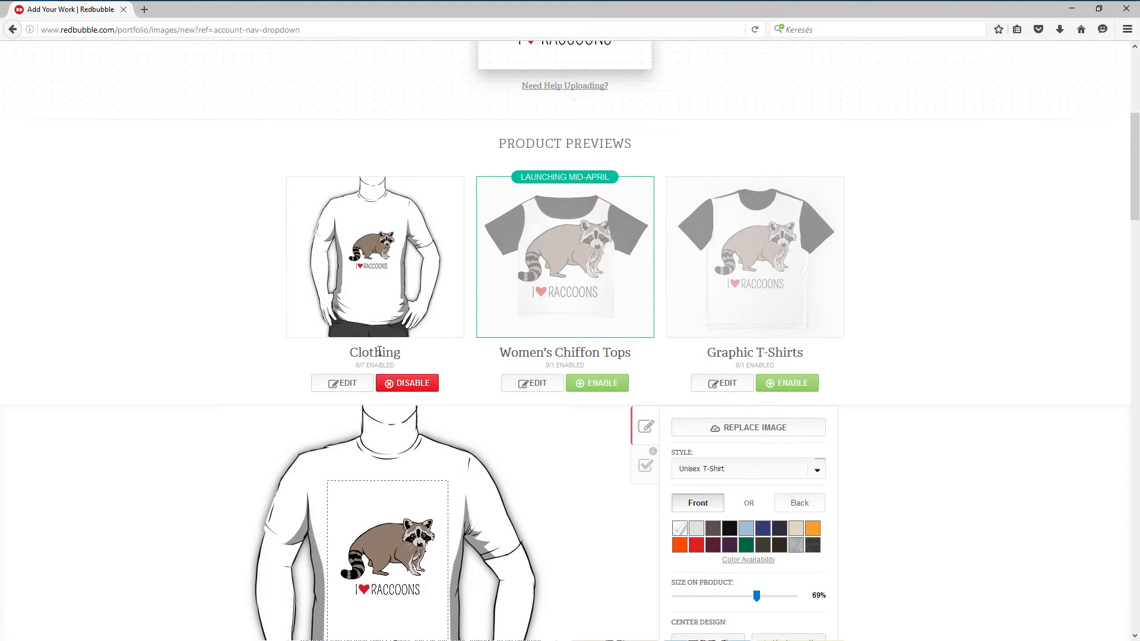
pyautogui.scroll(-2, 380, 351)
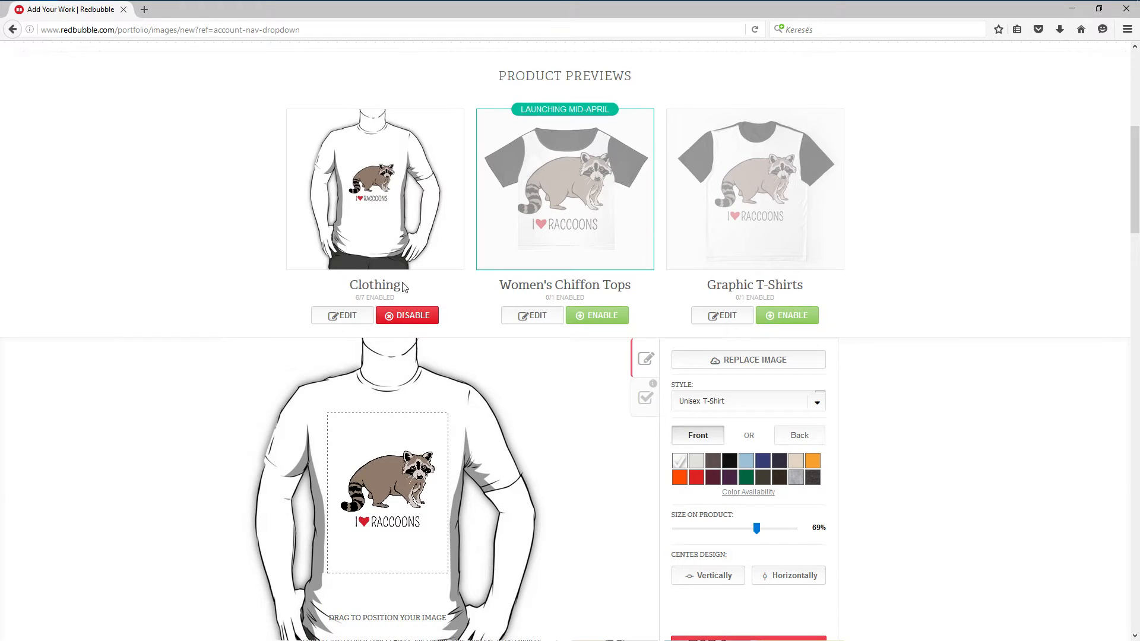
pyautogui.scroll(-1, 386, 280)
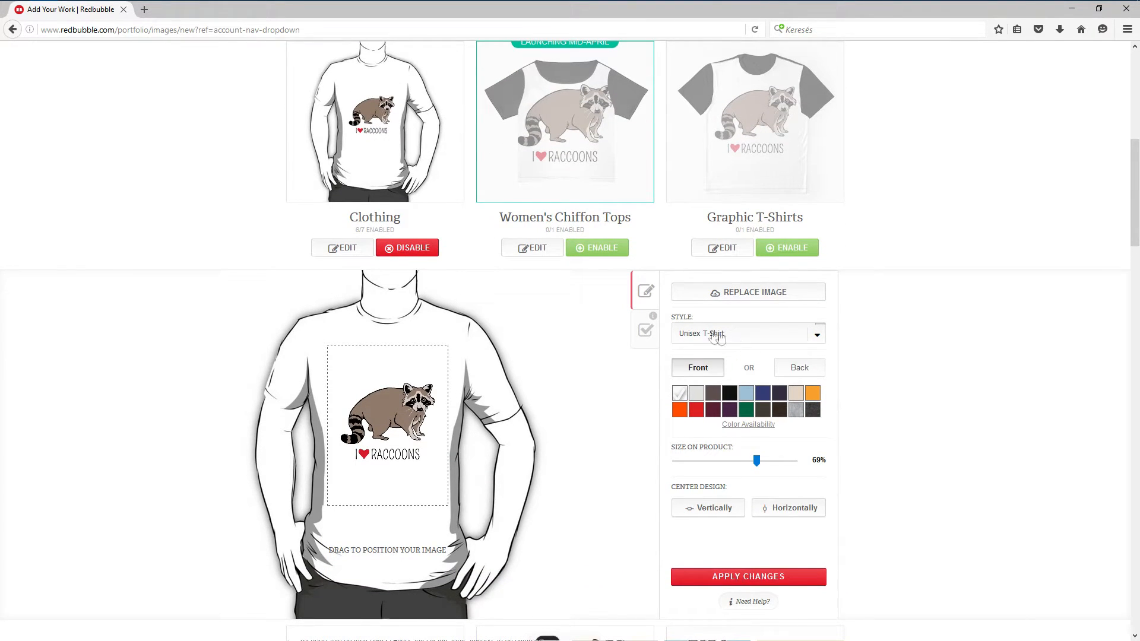
pyautogui.scroll(-1, 512, 363)
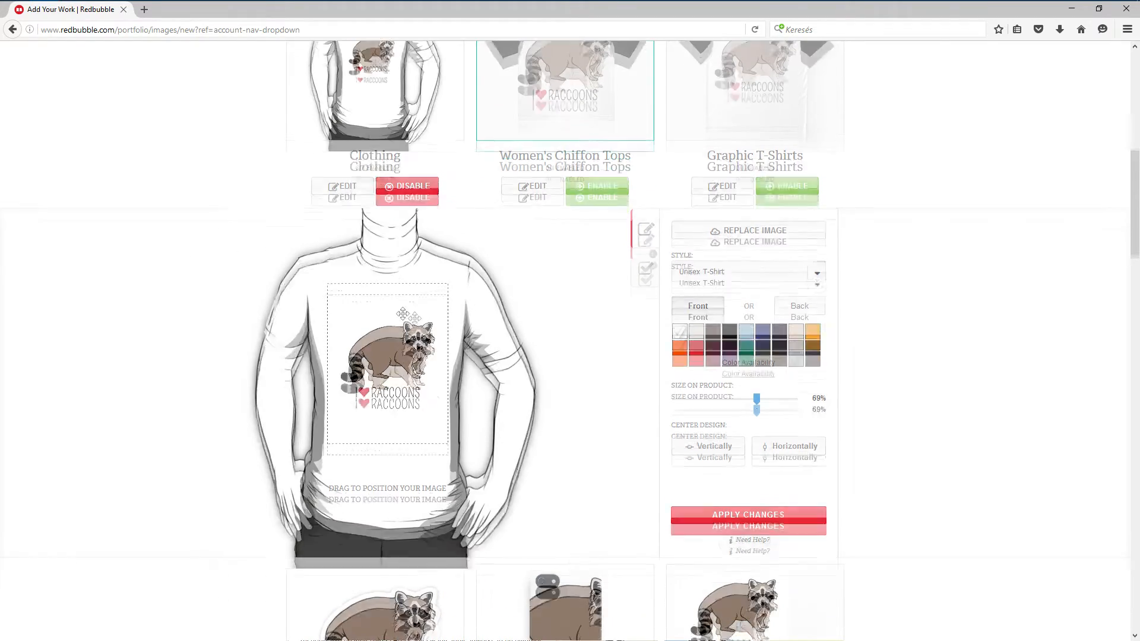
pyautogui.scroll(-1, 574, 362)
pyautogui.scroll(2, 582, 330)
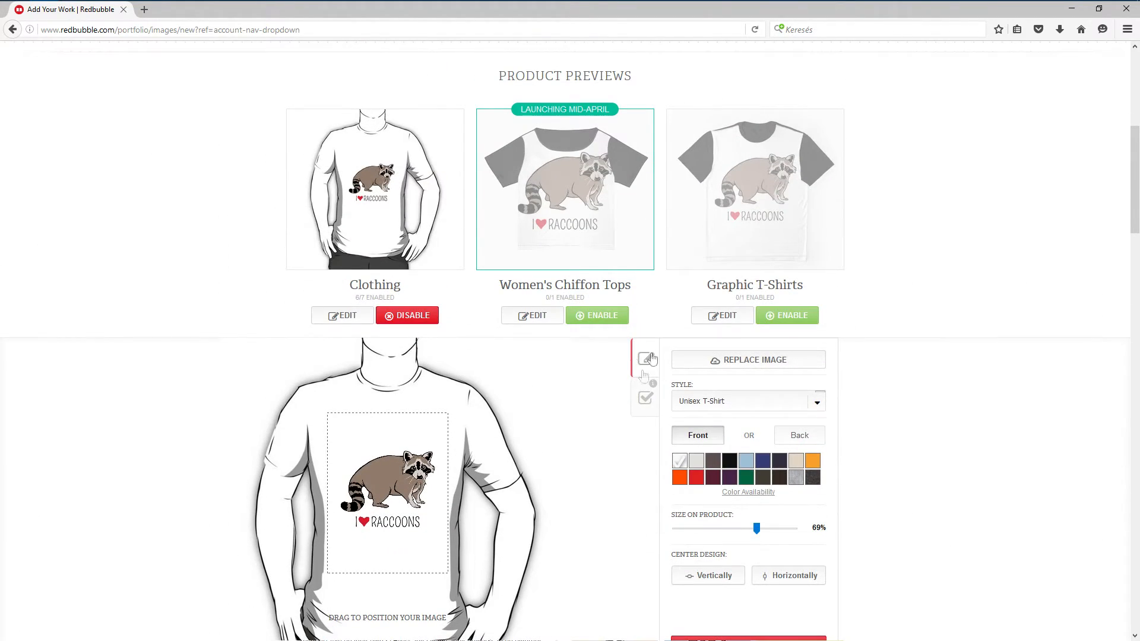
# Step: Examine the Clothing product's availability view and editing options, including style, colour, size on product and design centering
pyautogui.click(643, 393)
pyautogui.click(646, 362)
pyautogui.scroll(-2, 737, 414)
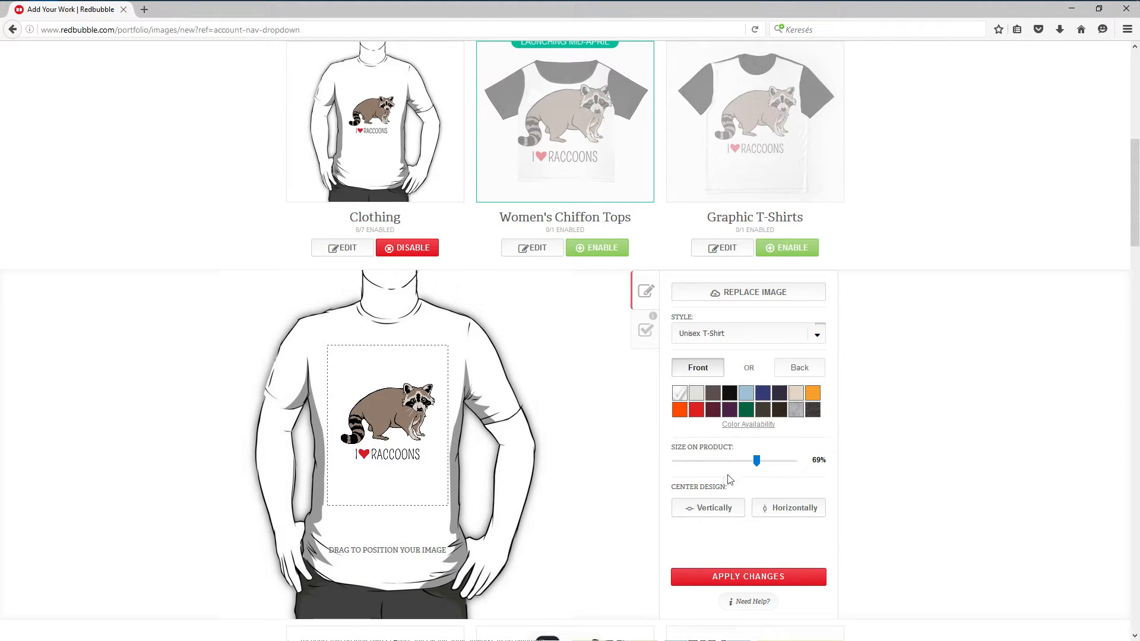
pyautogui.click(707, 508)
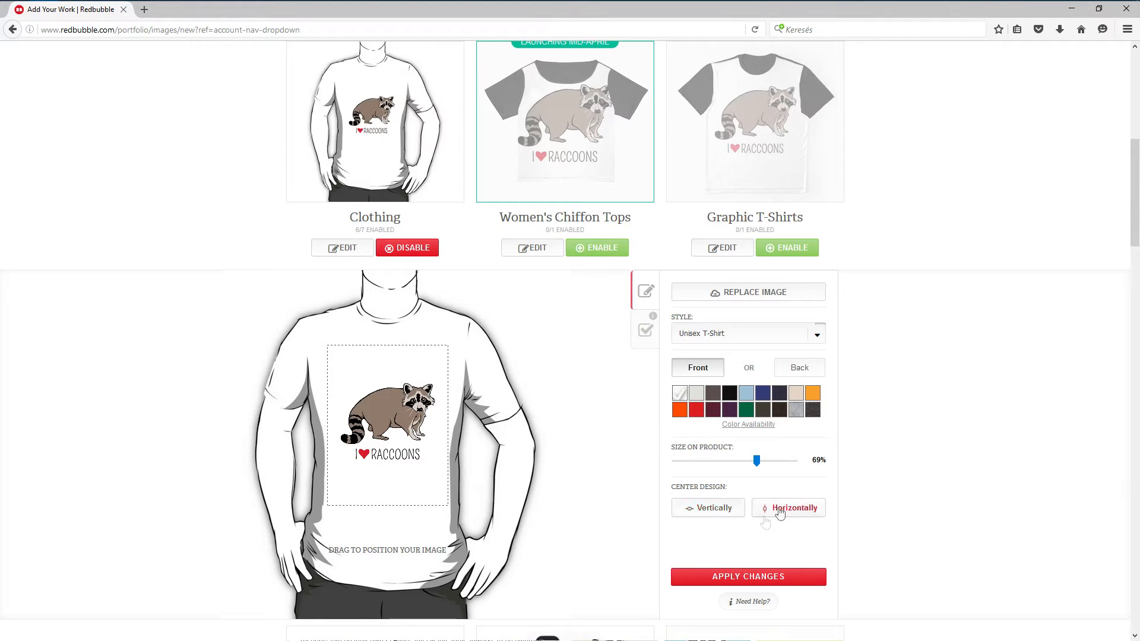
pyautogui.scroll(-2, 706, 505)
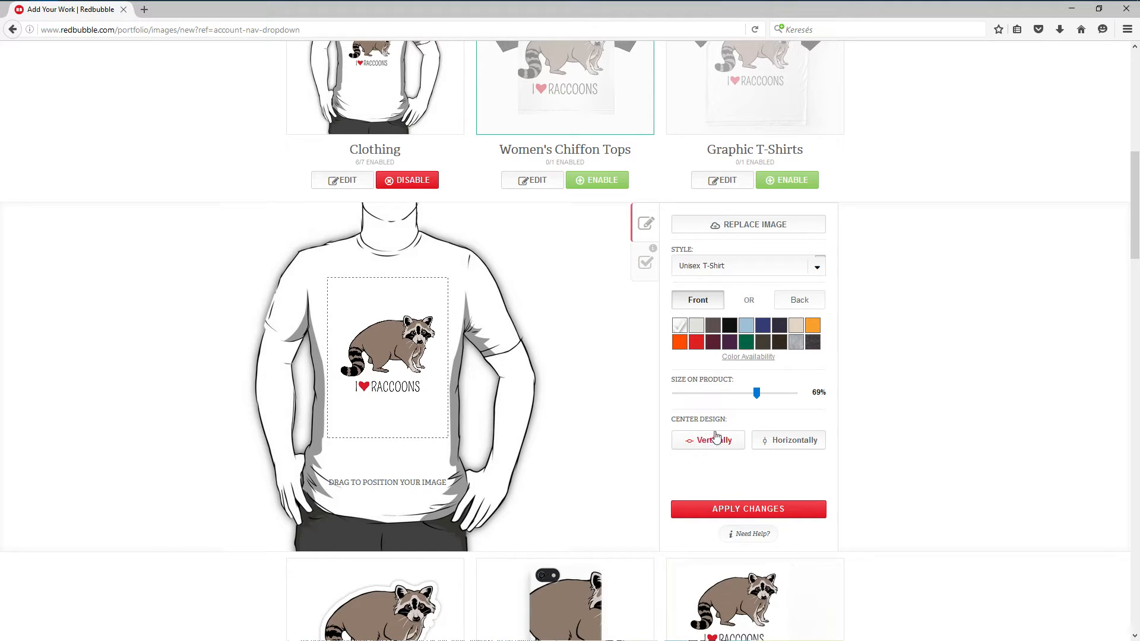
pyautogui.scroll(2, 748, 402)
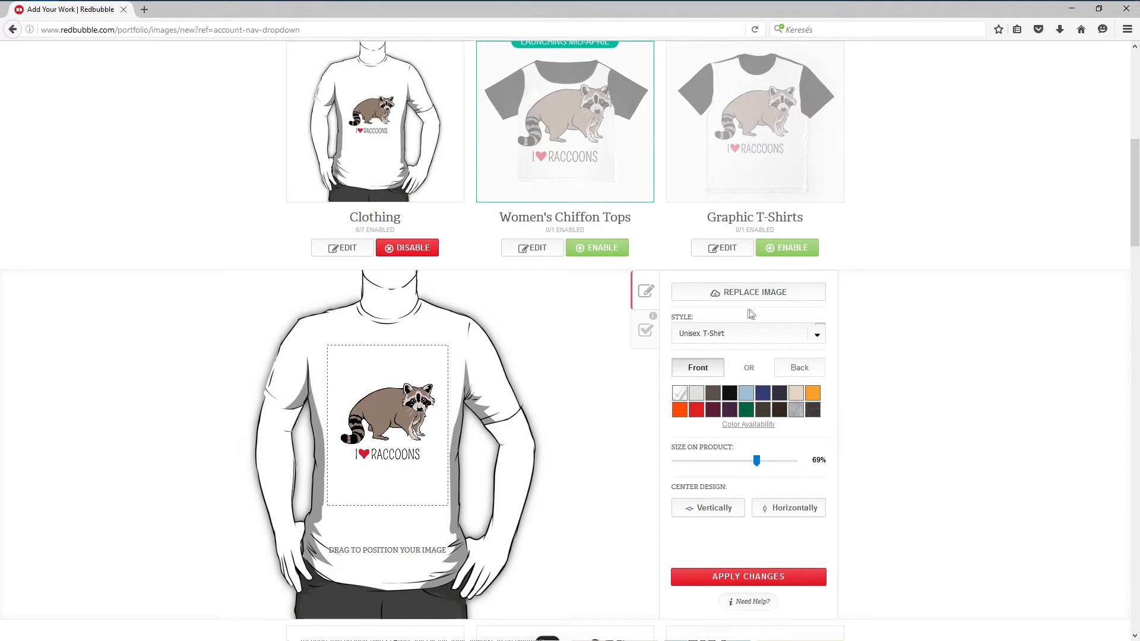
pyautogui.scroll(2, 751, 313)
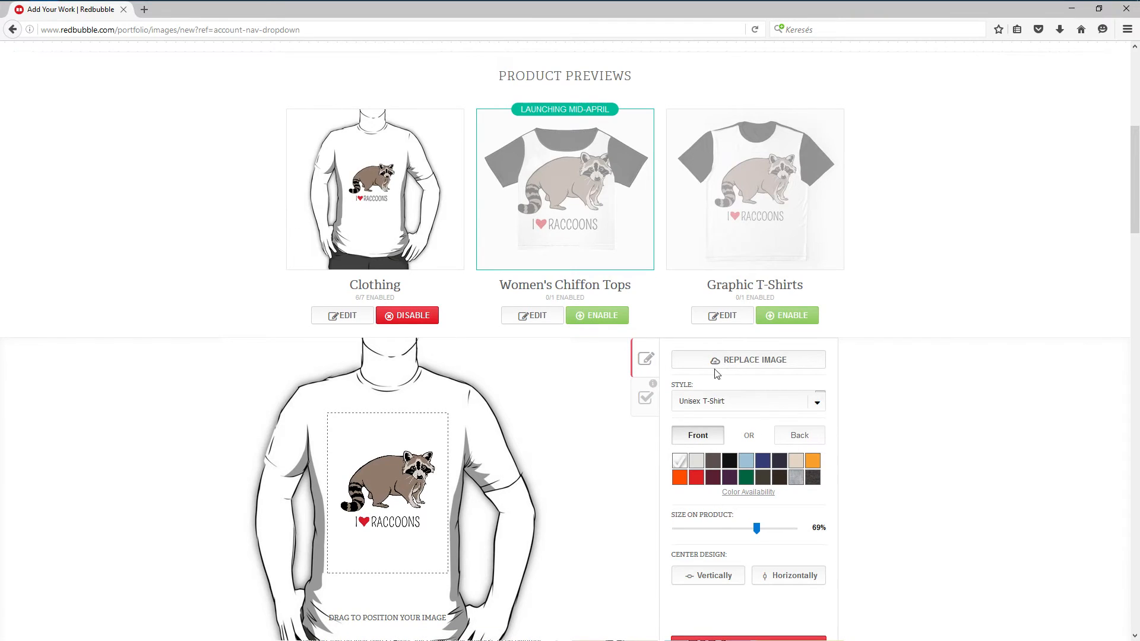
pyautogui.scroll(4, 728, 363)
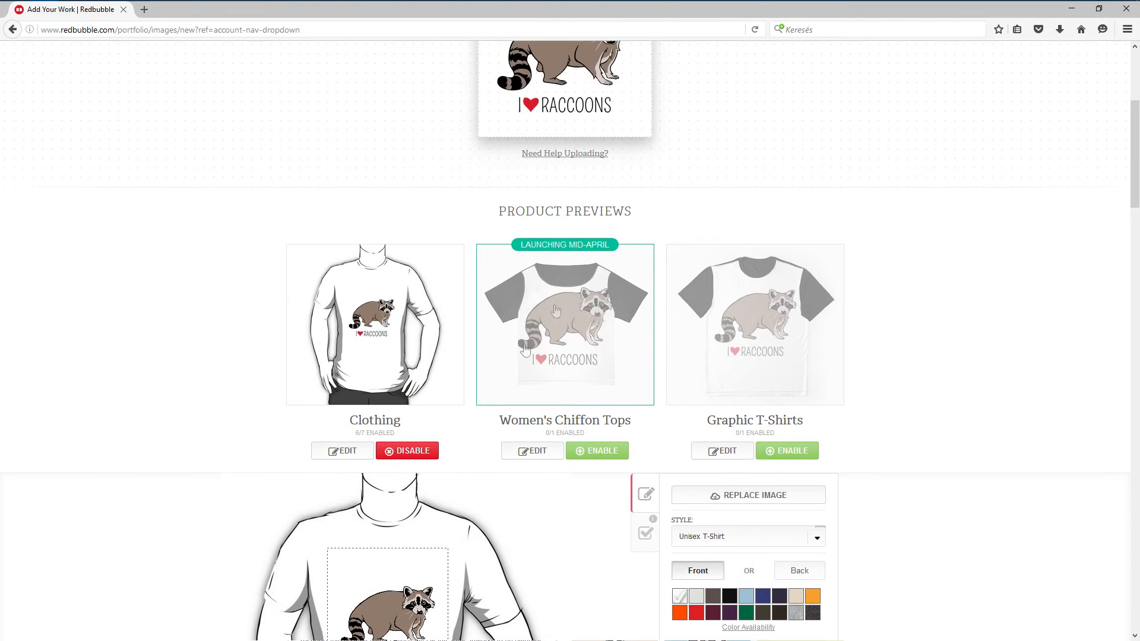
pyautogui.scroll(-4, 448, 345)
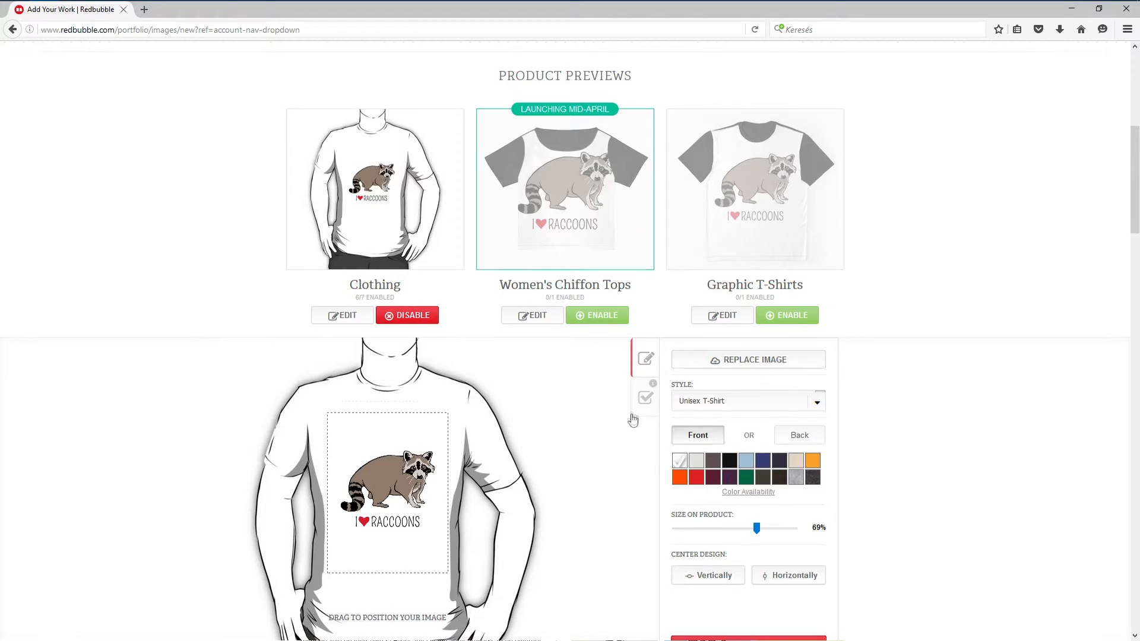
pyautogui.scroll(-1, 632, 420)
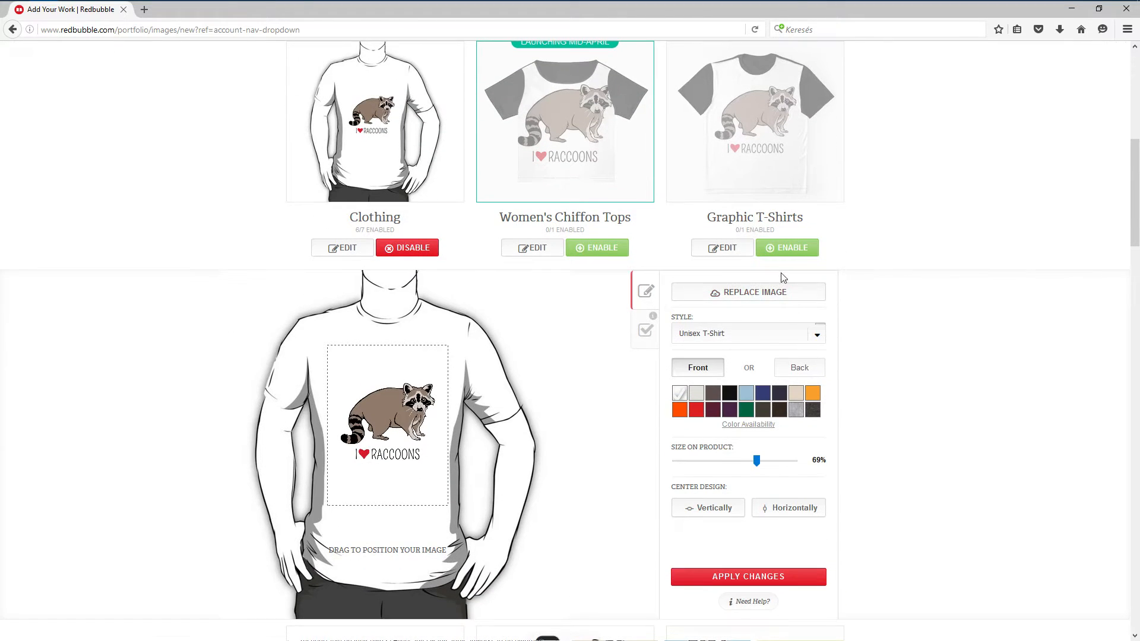
# Step: Preview the raccoon design on the Unisex Tank Top, Women's T-Shirt, V-Neck, Baseball ¾ Sleeve and Sweatshirt styles
pyautogui.click(816, 335)
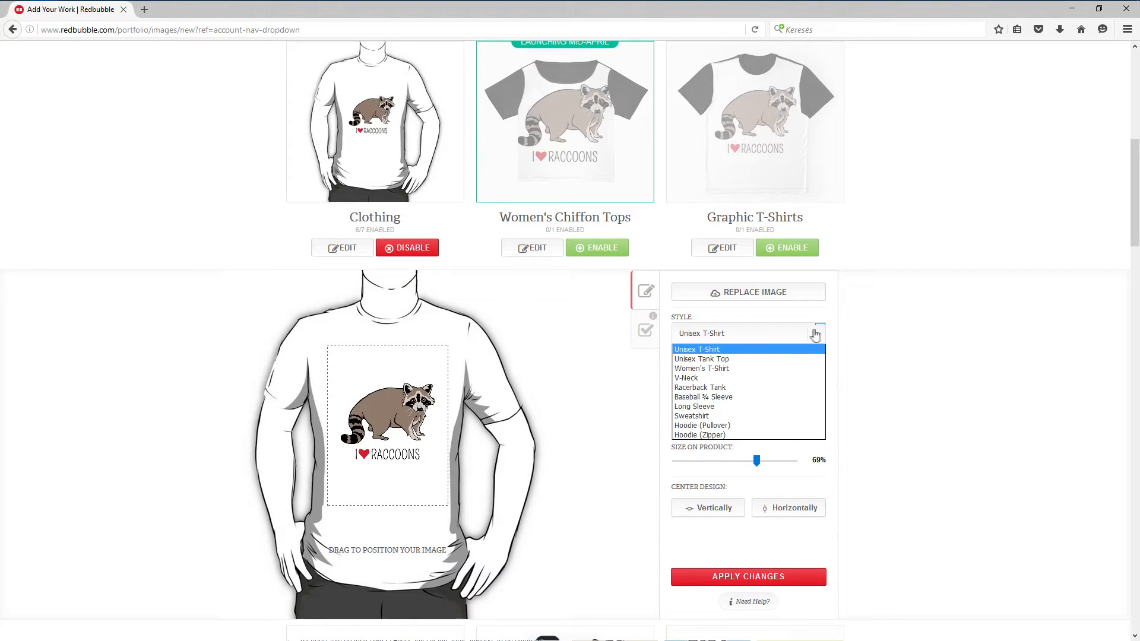
pyautogui.click(696, 359)
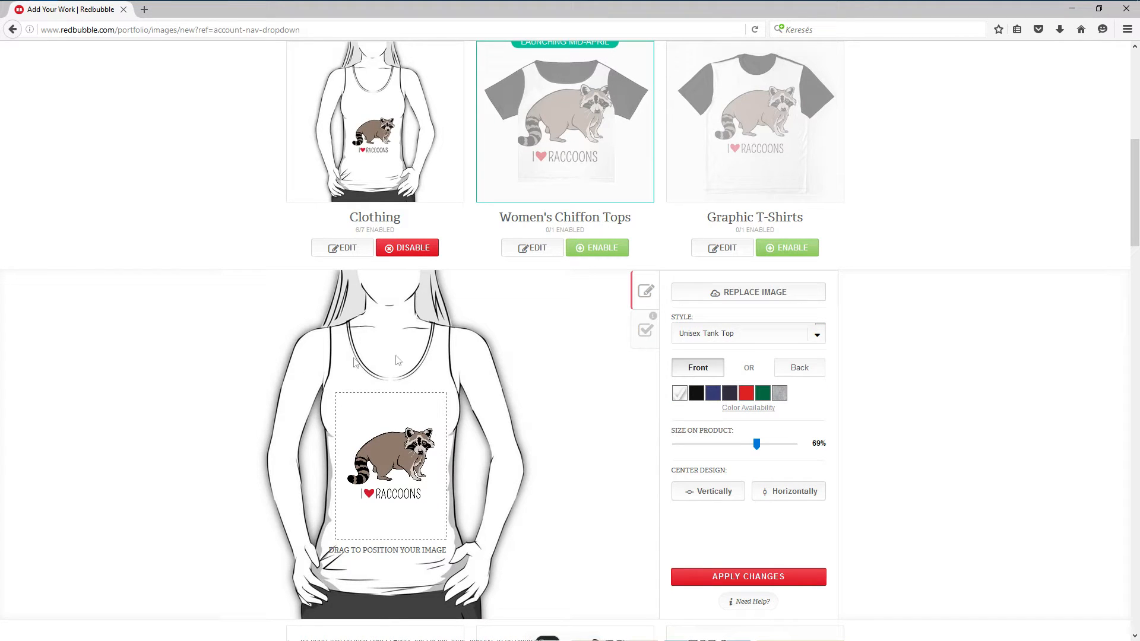
pyautogui.click(750, 336)
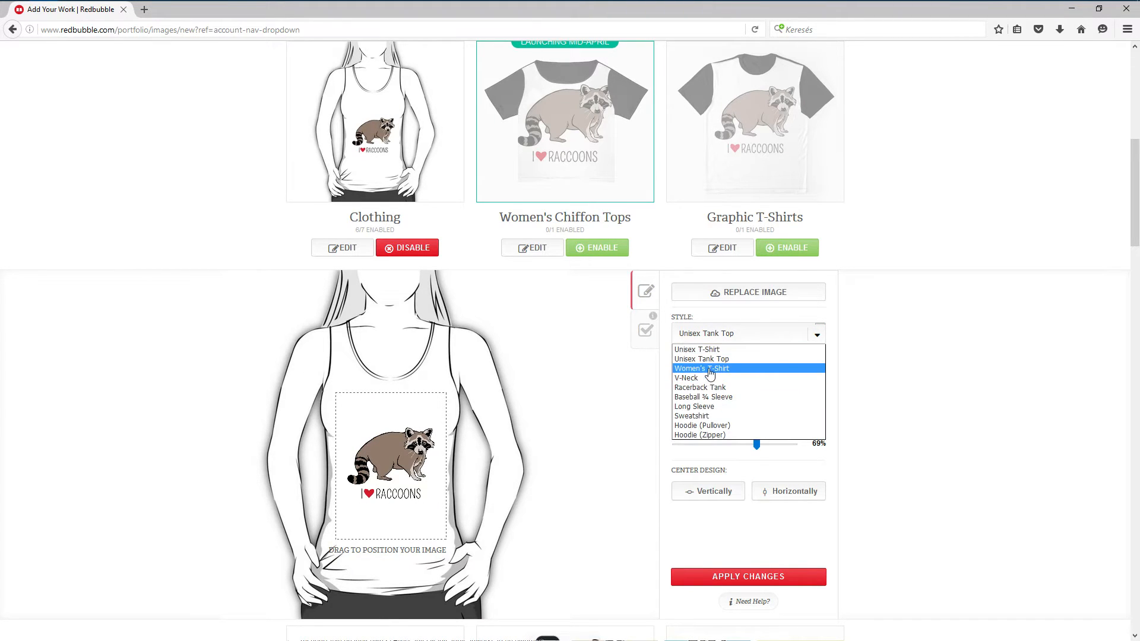
pyautogui.click(711, 369)
pyautogui.click(754, 333)
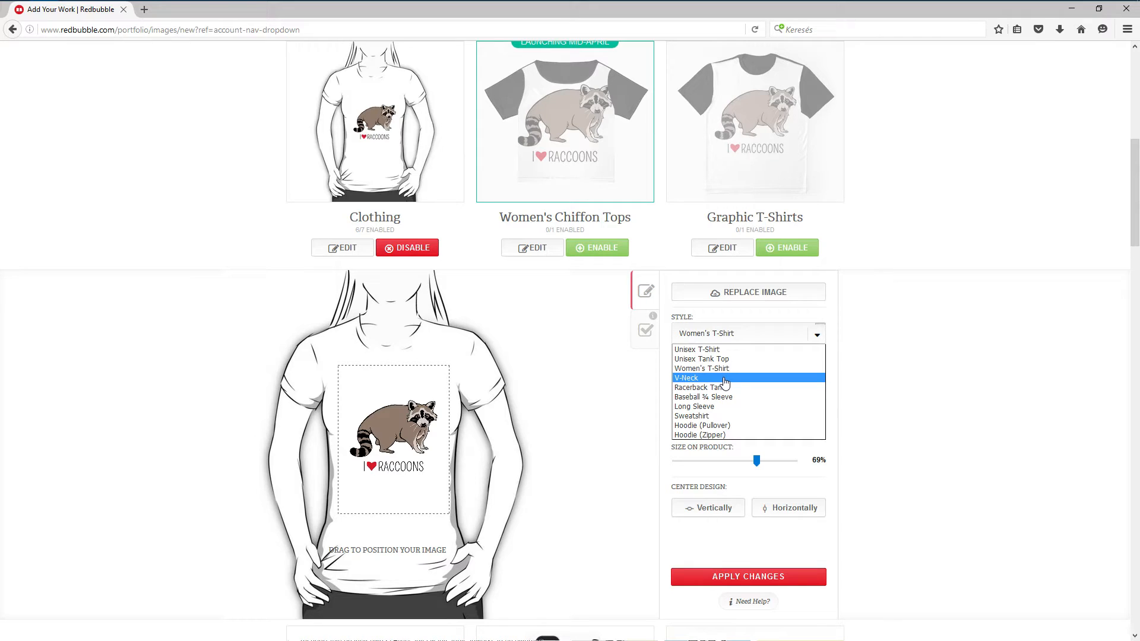
pyautogui.click(713, 379)
pyautogui.click(748, 334)
pyautogui.click(710, 398)
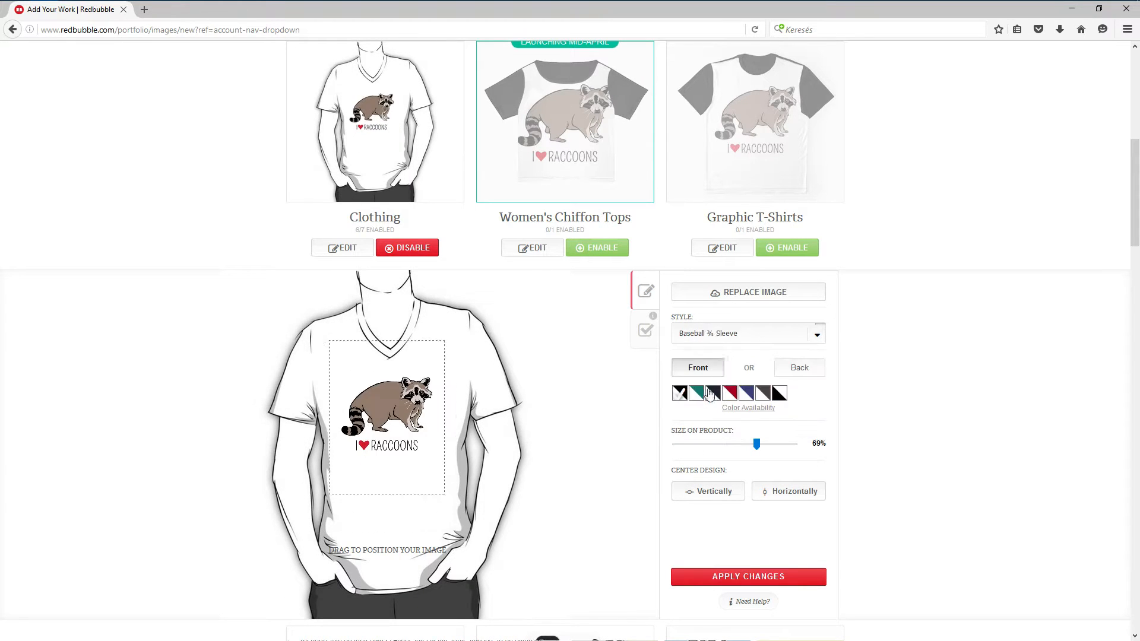
pyautogui.click(729, 334)
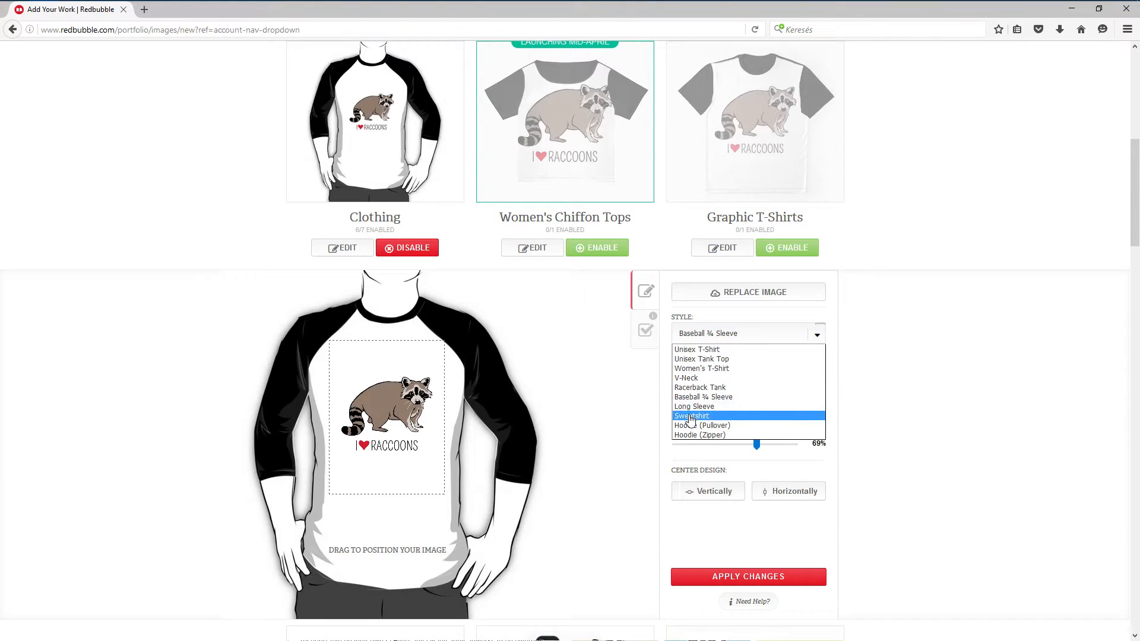
pyautogui.click(691, 416)
# Step: Return the clothing style to Unisex T-Shirt and choose white as its colour
pyautogui.click(717, 338)
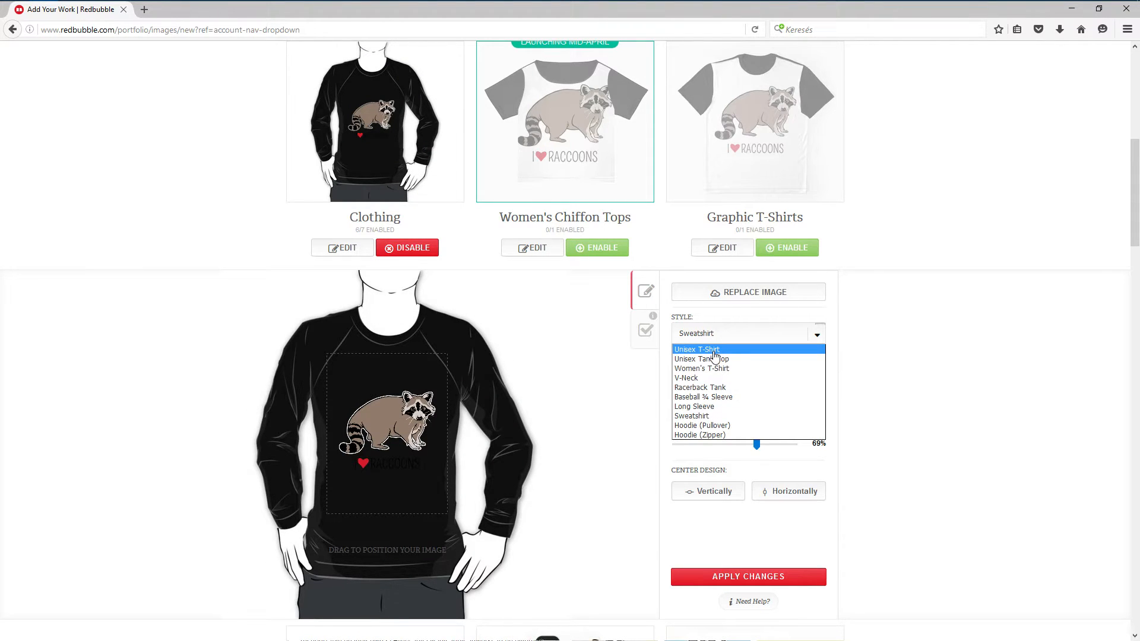
pyautogui.click(698, 349)
pyautogui.click(747, 335)
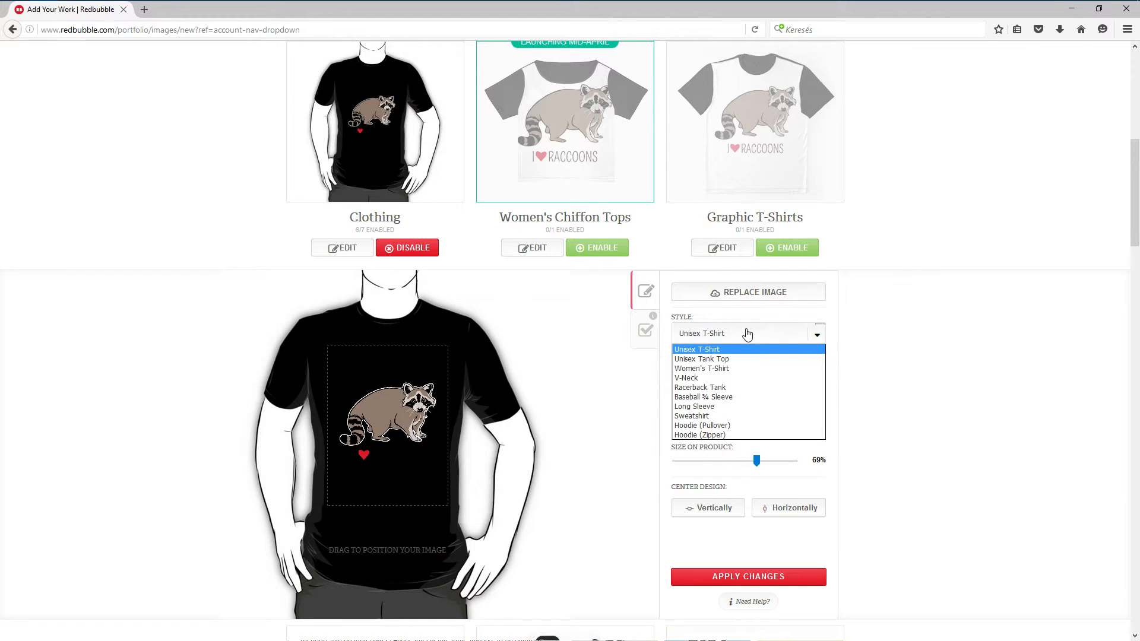
pyautogui.click(749, 335)
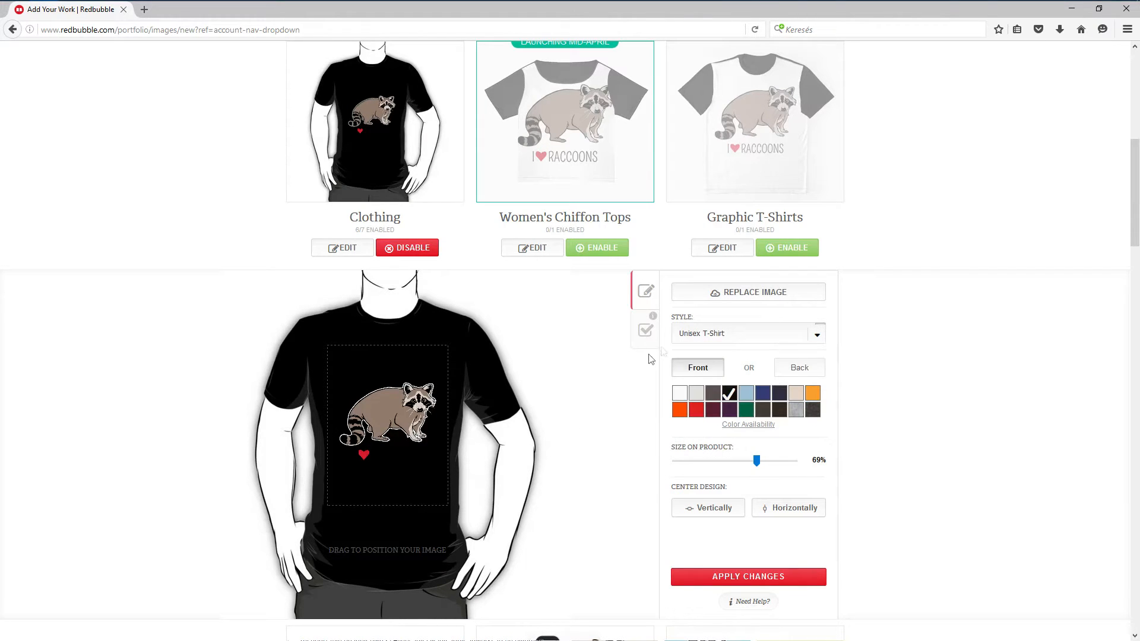
pyautogui.click(742, 336)
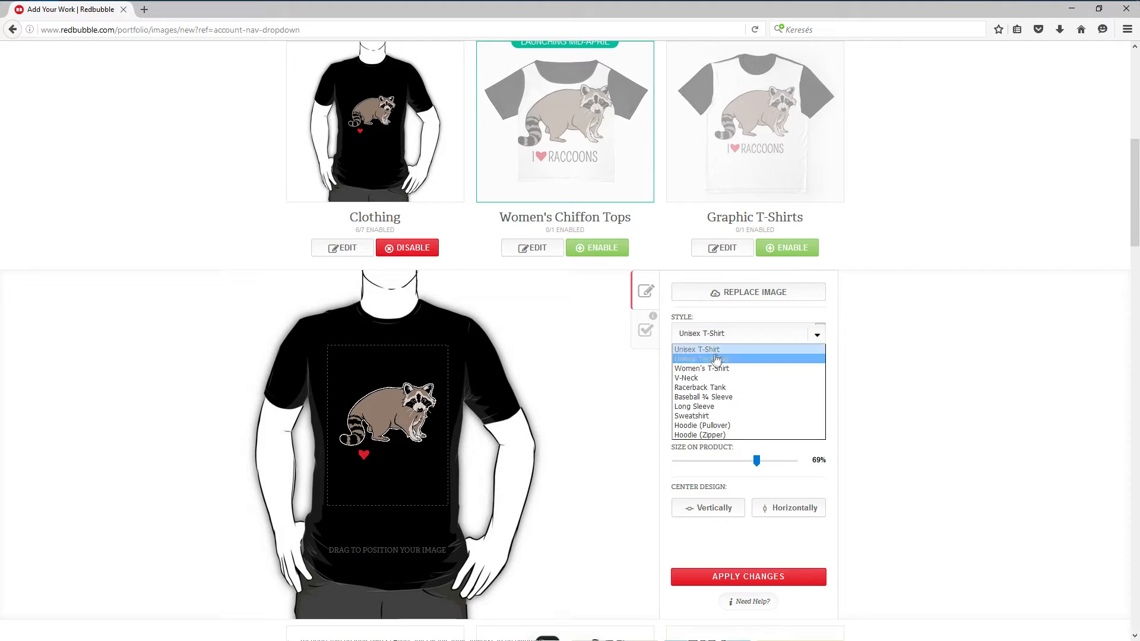
pyautogui.click(719, 351)
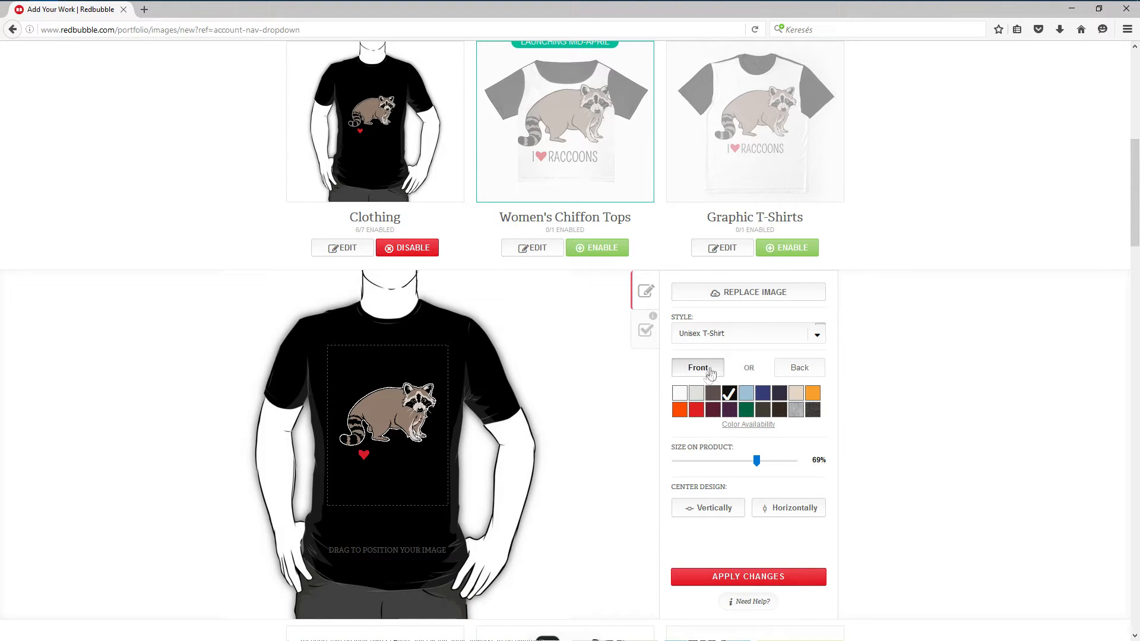
pyautogui.click(680, 394)
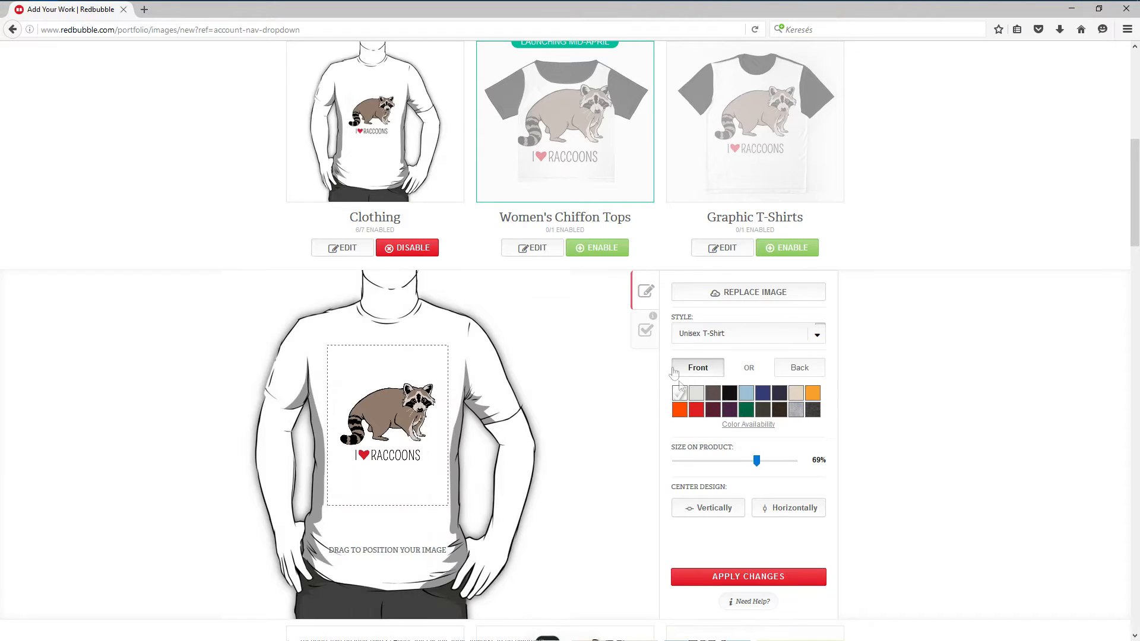
# Step: With the front print chosen, move the raccoon design up to the chest area and center it horizontally
pyautogui.click(792, 371)
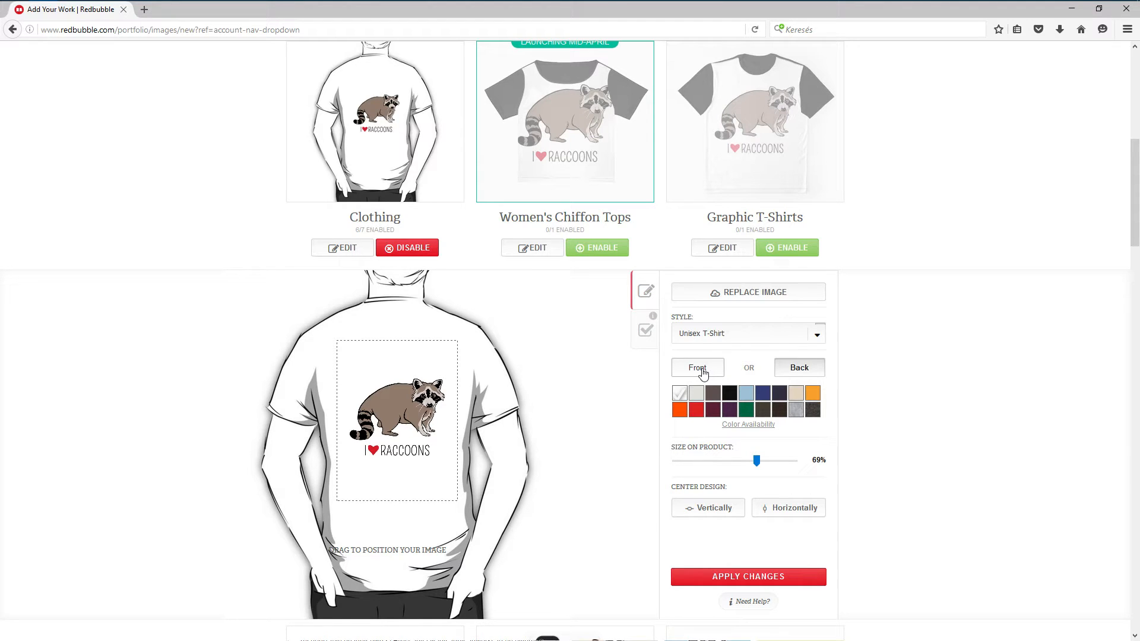
pyautogui.click(701, 371)
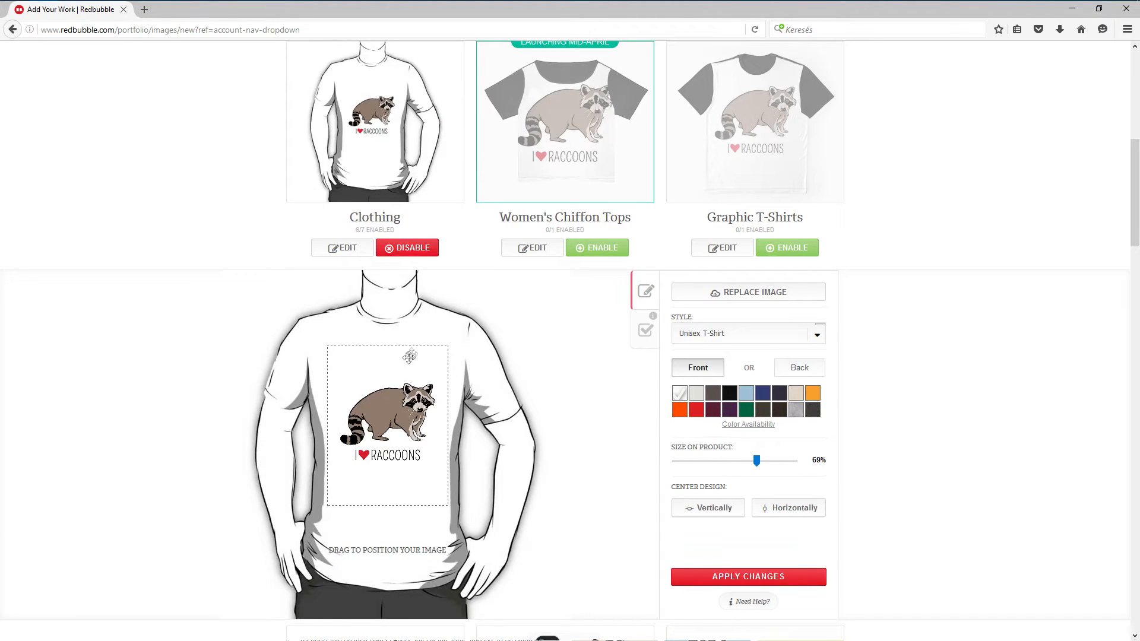
pyautogui.moveTo(397, 419); pyautogui.dragTo(404, 386)
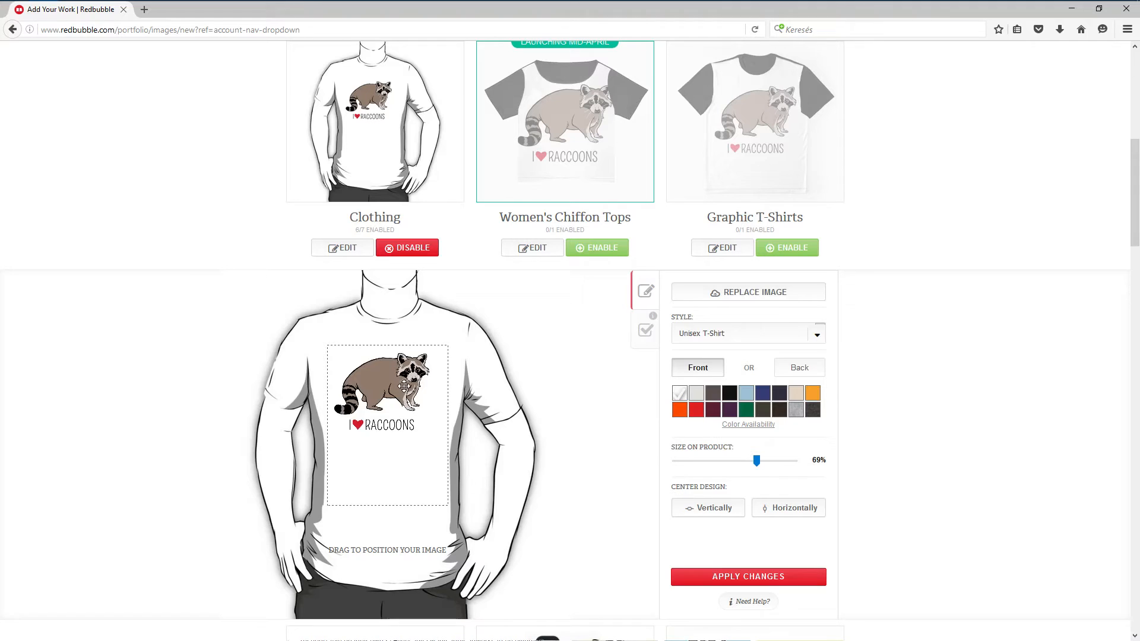
pyautogui.moveTo(400, 390); pyautogui.dragTo(392, 443)
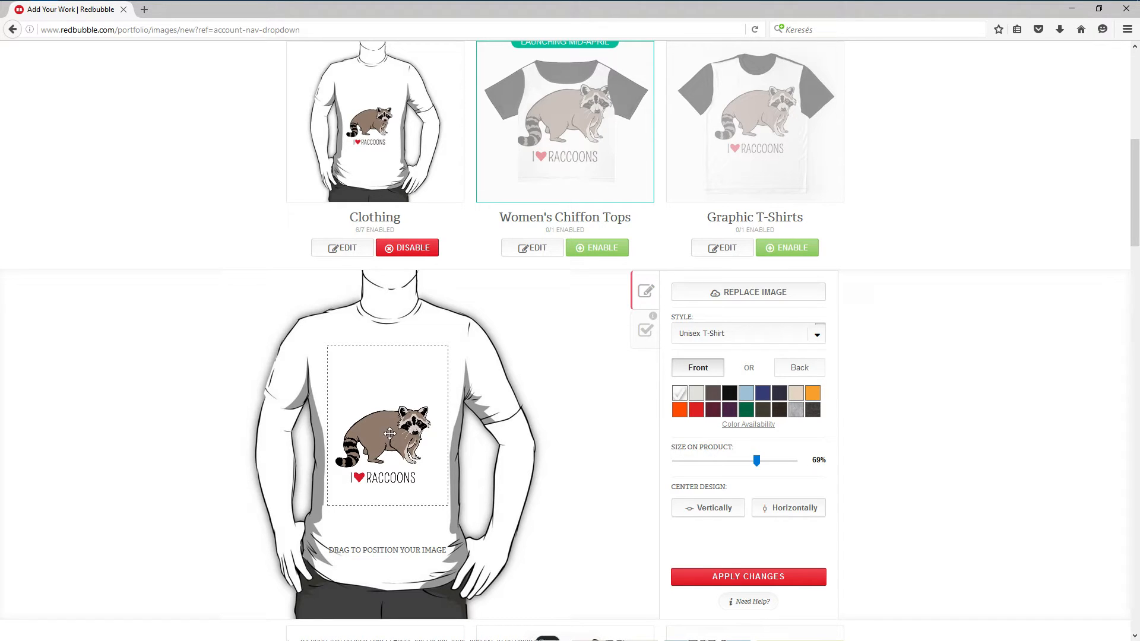
pyautogui.moveTo(394, 442); pyautogui.dragTo(392, 403)
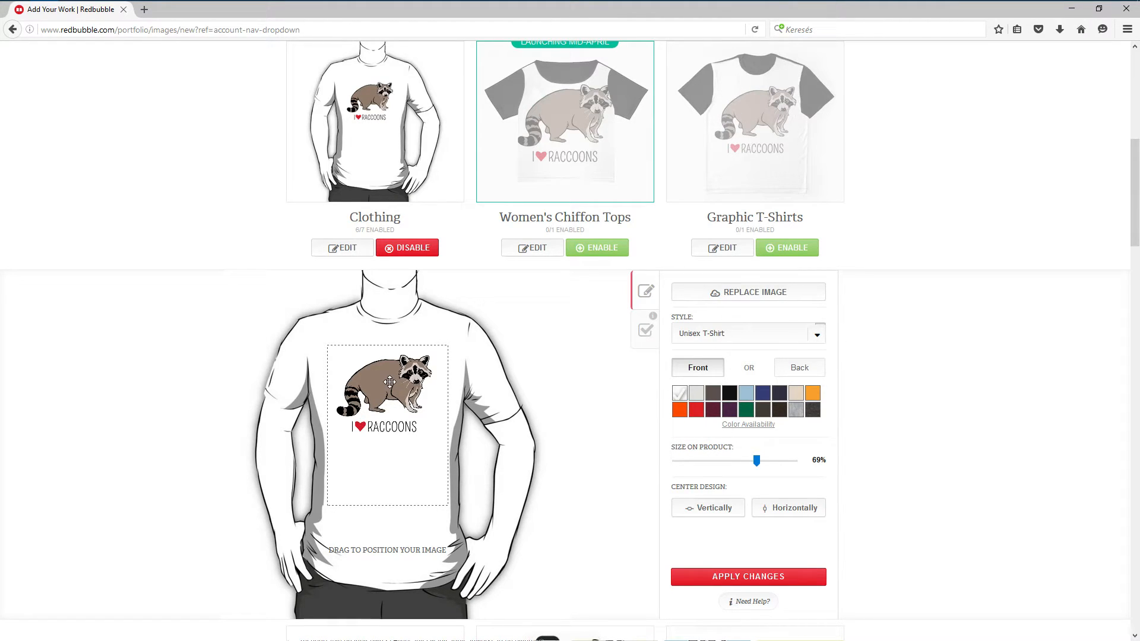
pyautogui.moveTo(389, 381); pyautogui.dragTo(389, 380)
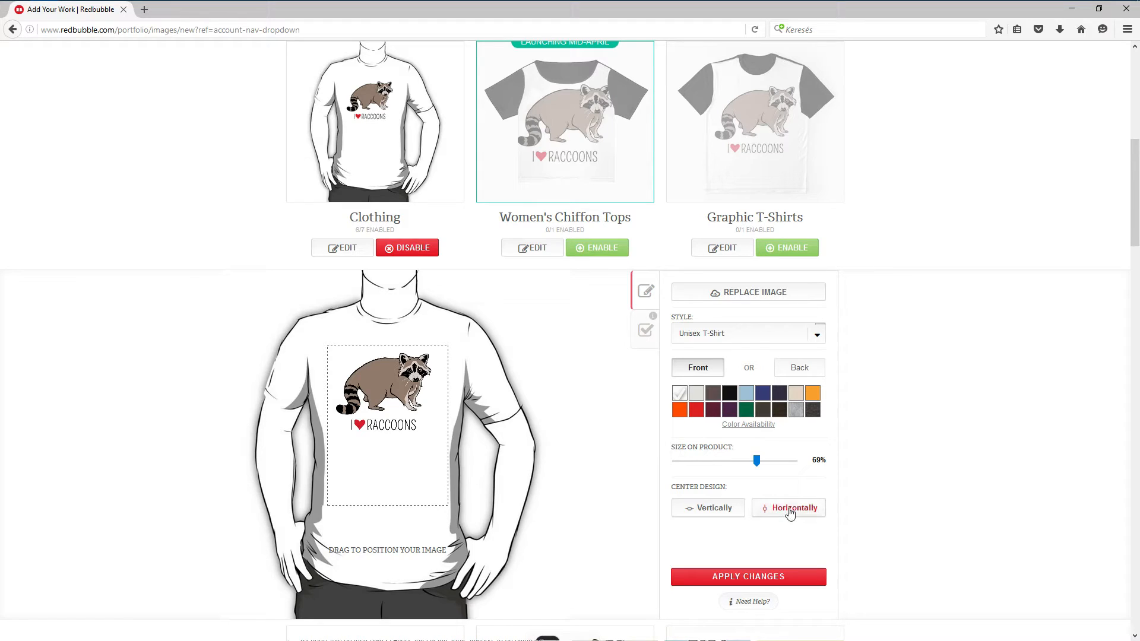
pyautogui.click(790, 514)
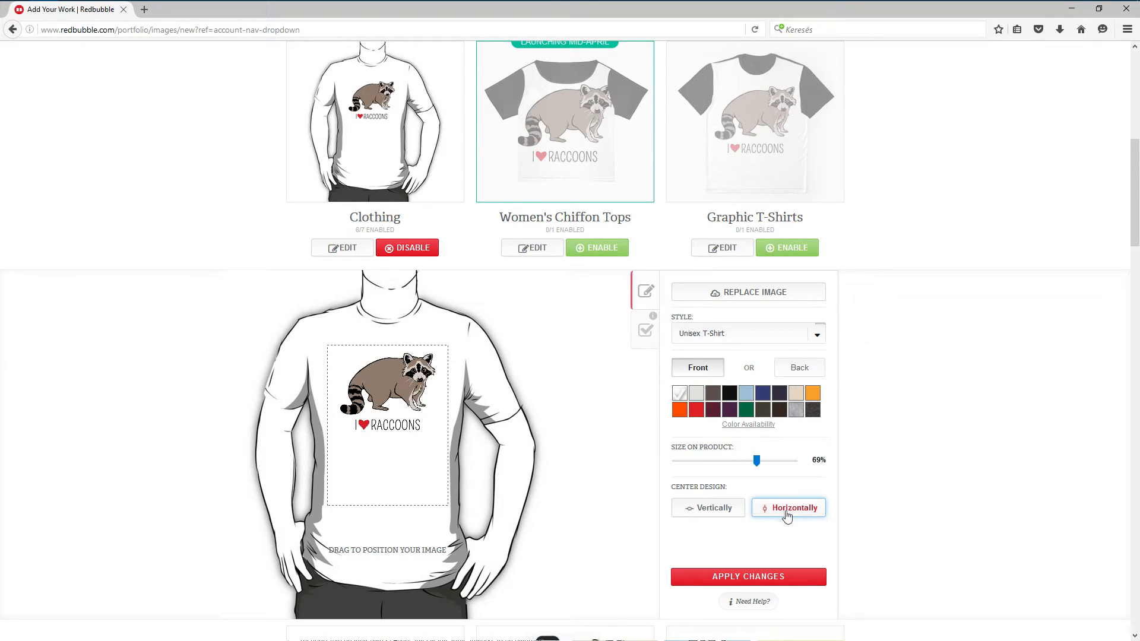
# Step: Preview the raccoon design on different T-shirt colours, including light blue, charcoal, green, red, light grey and black
pyautogui.click(706, 395)
pyautogui.click(715, 398)
pyautogui.click(728, 396)
pyautogui.click(744, 396)
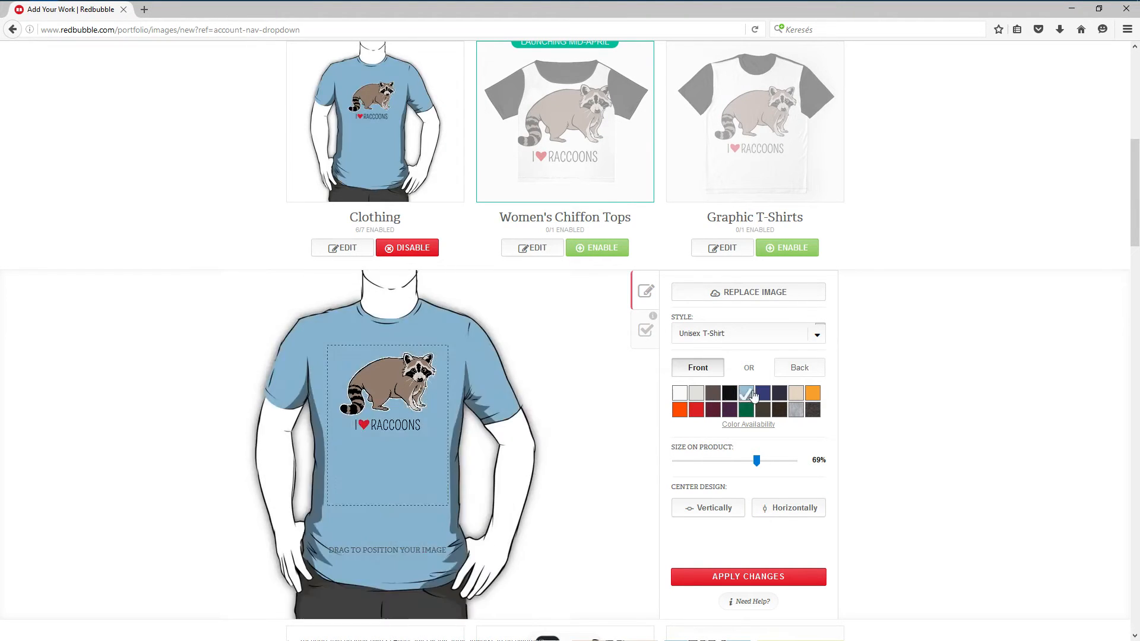
pyautogui.click(763, 396)
pyautogui.click(780, 398)
pyautogui.click(796, 397)
pyautogui.click(812, 396)
pyautogui.click(812, 410)
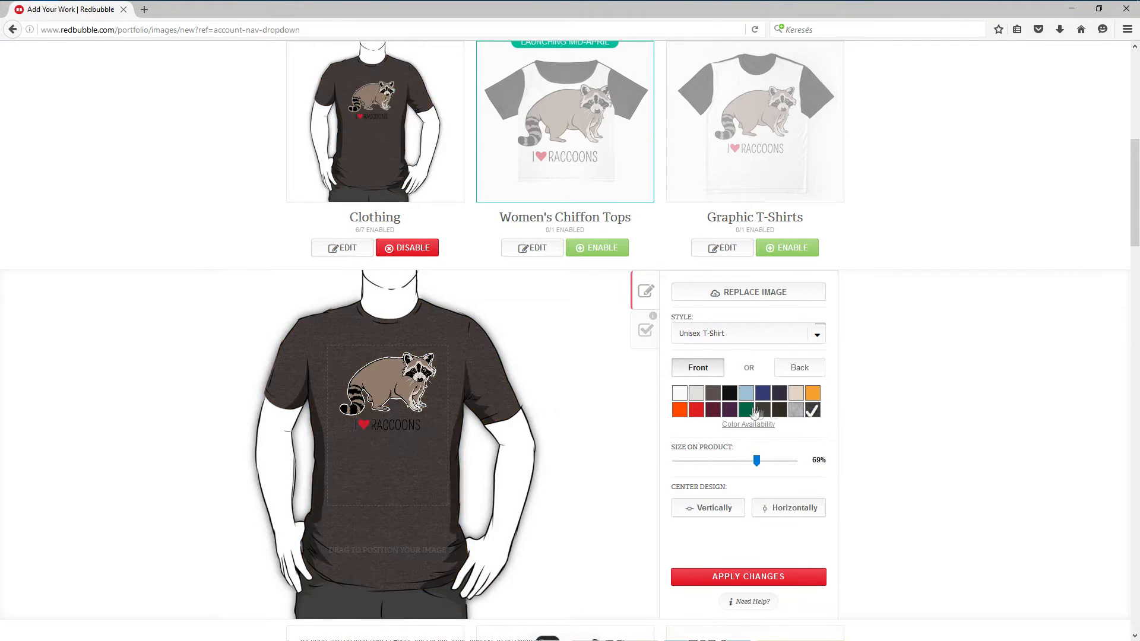
pyautogui.click(746, 409)
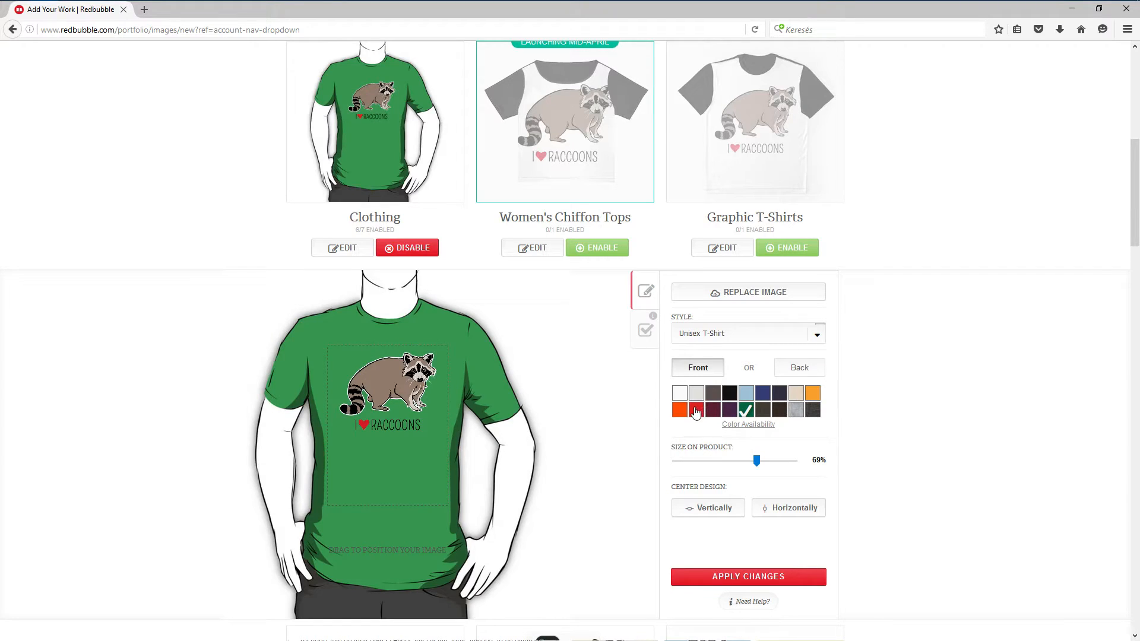
pyautogui.click(696, 410)
pyautogui.click(681, 410)
pyautogui.click(696, 409)
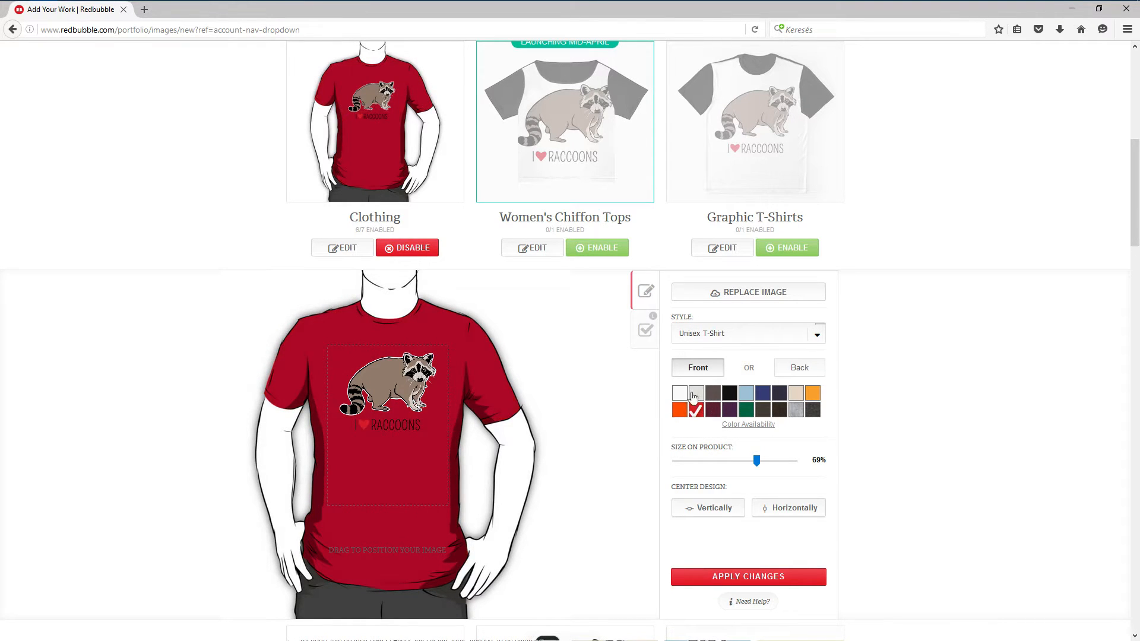
pyautogui.click(696, 394)
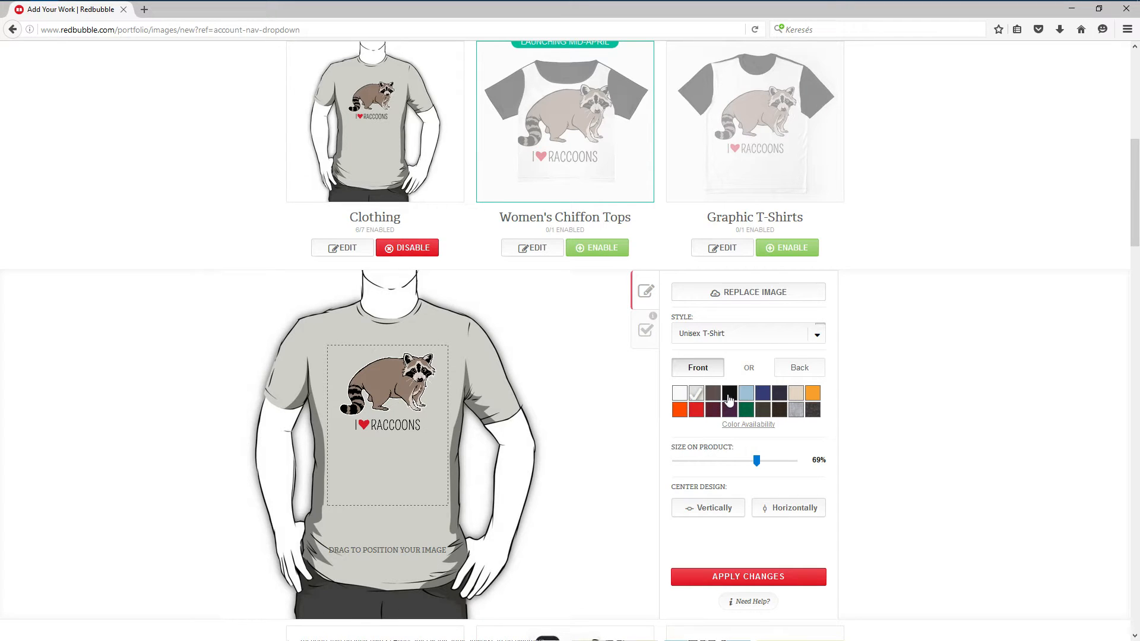
pyautogui.click(730, 396)
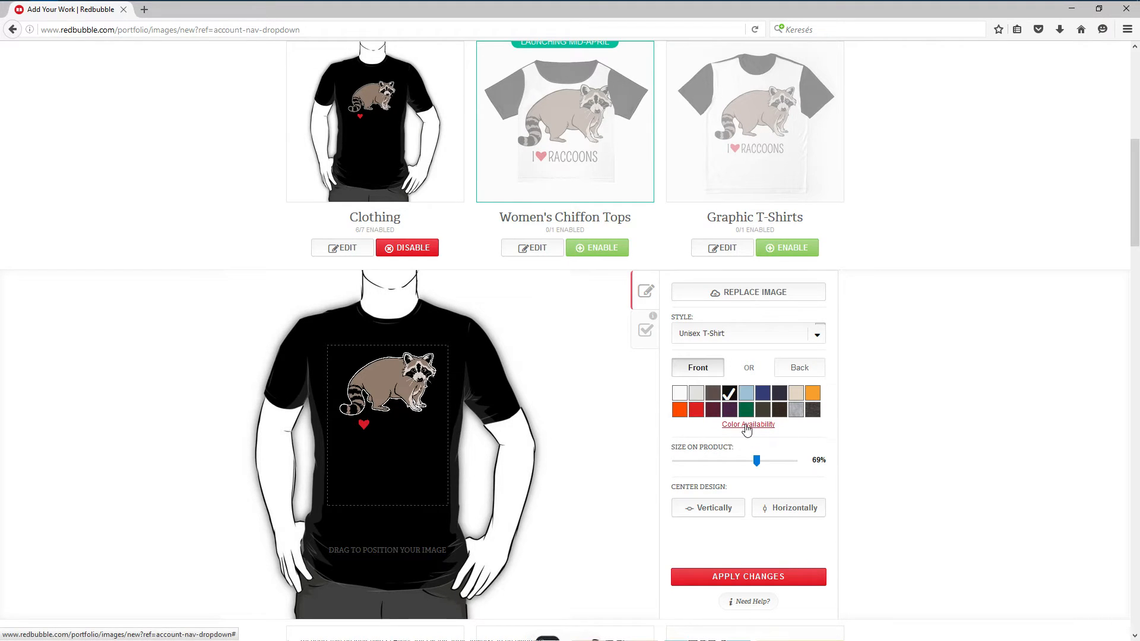
# Step: Remove black, dark purple and the darkest brown from the clothing colours available for sale and apply the selection
pyautogui.click(747, 425)
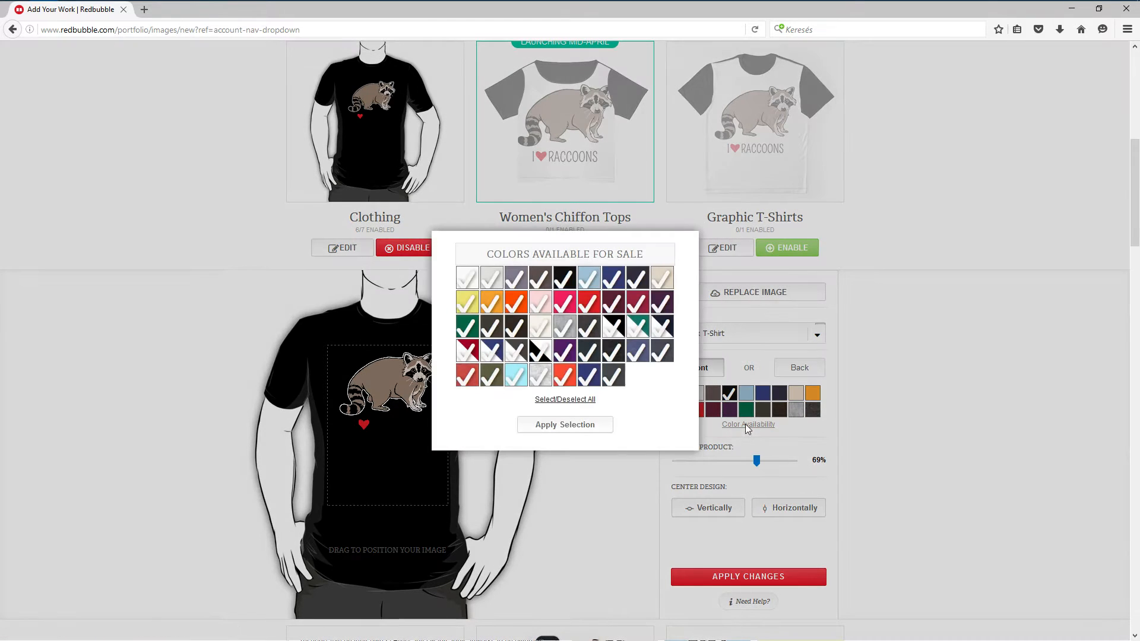
pyautogui.click(563, 278)
pyautogui.click(517, 331)
pyautogui.click(564, 425)
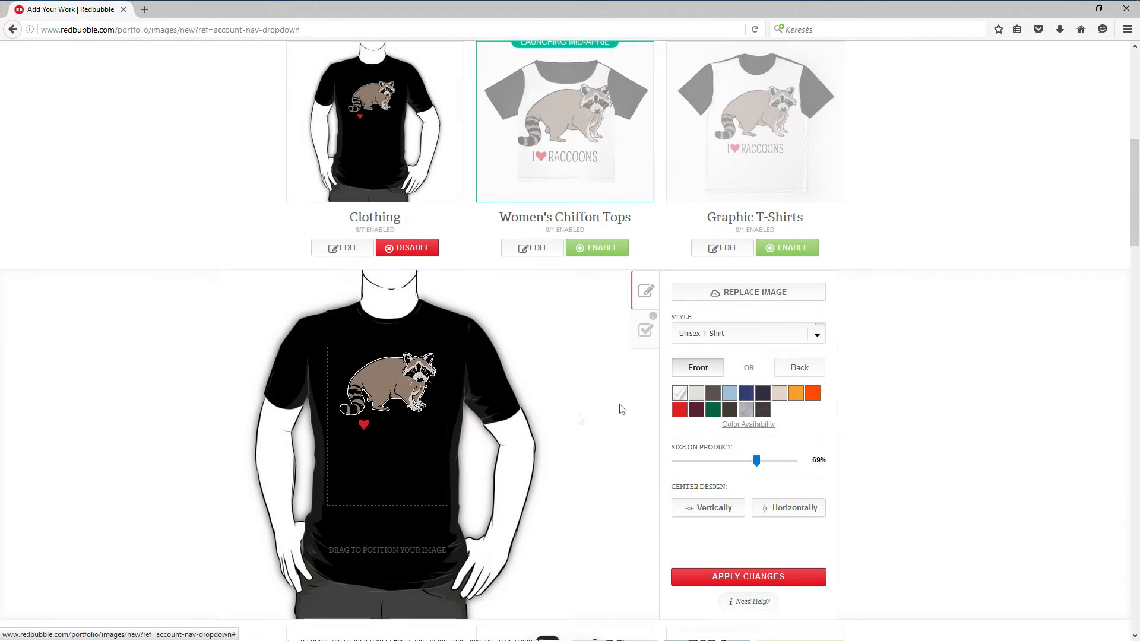
# Step: Preview the raccoon design on the light blue, blue and dark blue T-shirts to check the lettering's legibility
pyautogui.click(732, 395)
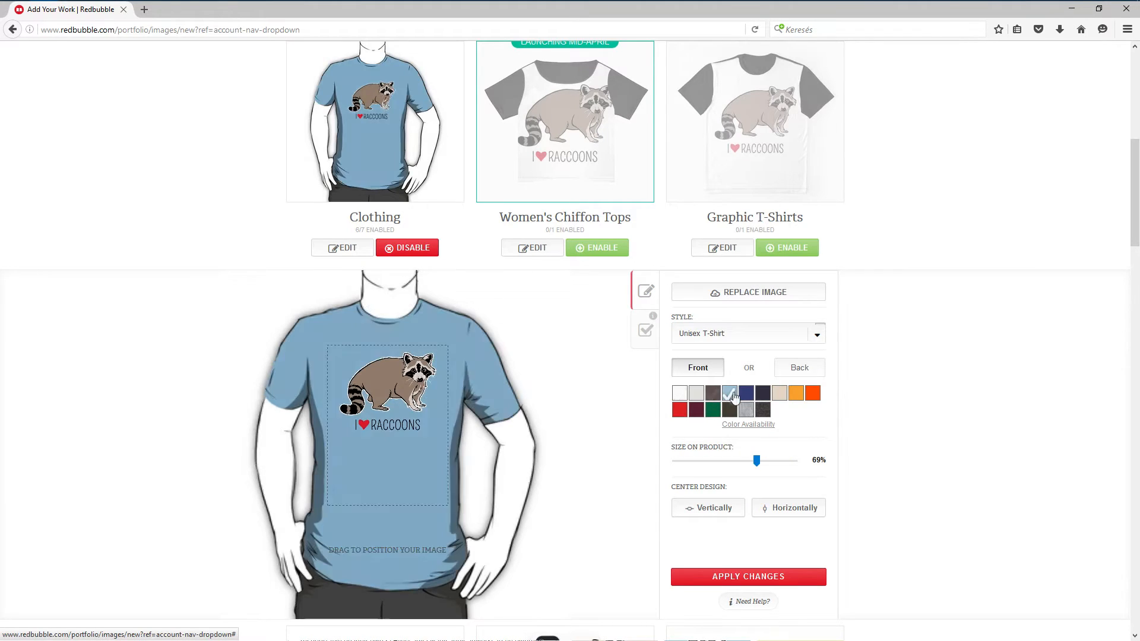
pyautogui.click(749, 395)
pyautogui.click(763, 394)
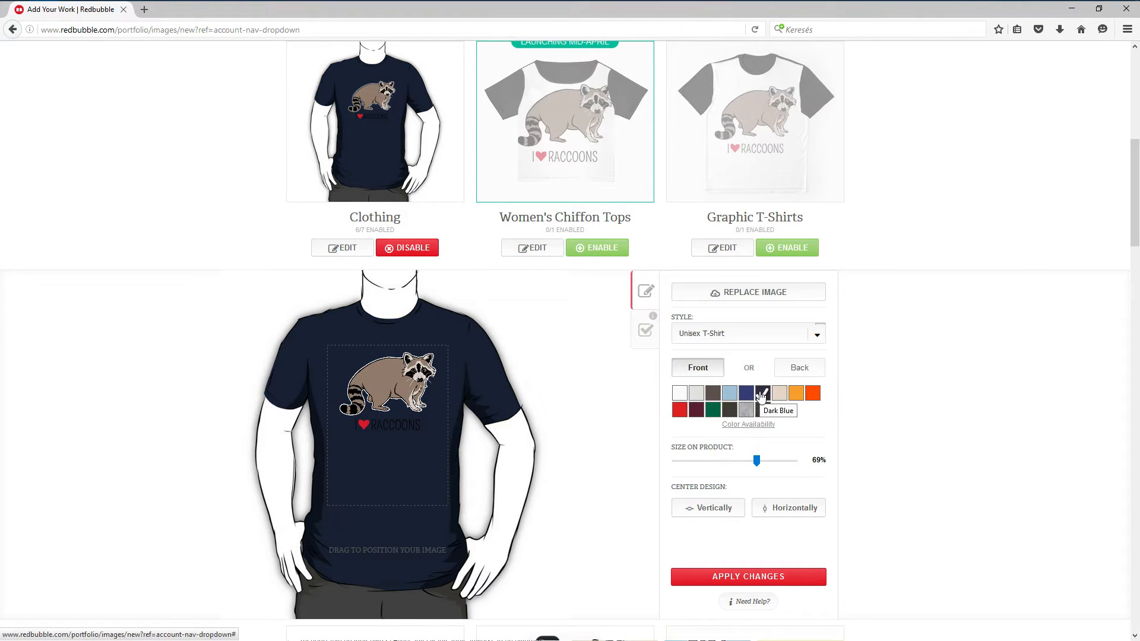
# Step: Remove dark blue and the two very dark shades in the fourth row from the clothing colours for sale and apply the selection
pyautogui.click(746, 424)
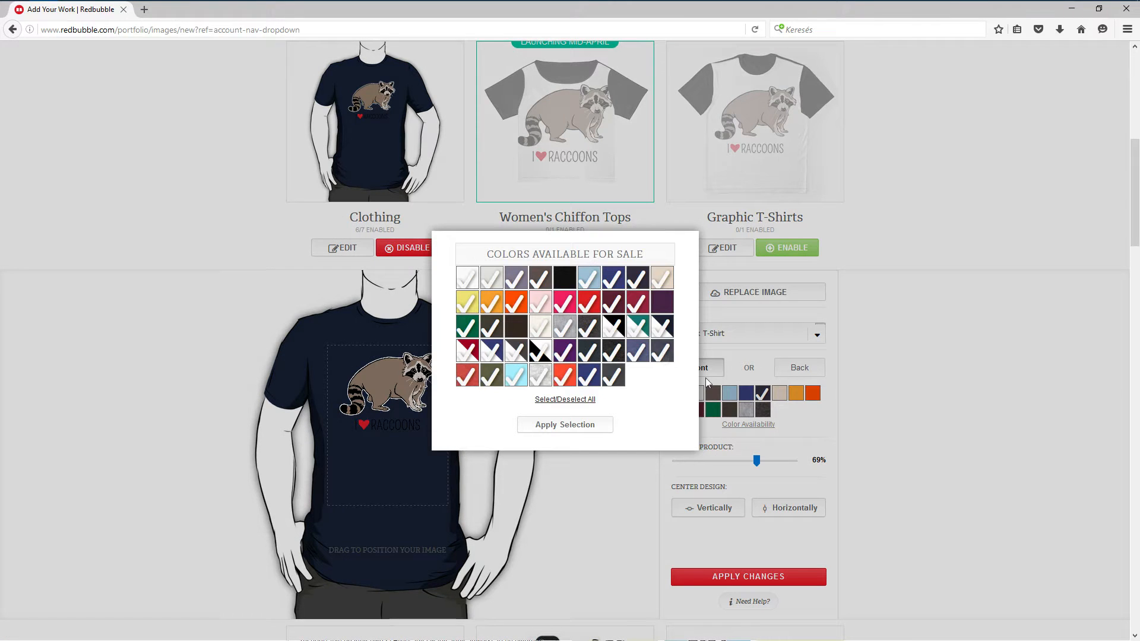
pyautogui.click(635, 283)
pyautogui.click(614, 352)
pyautogui.click(595, 354)
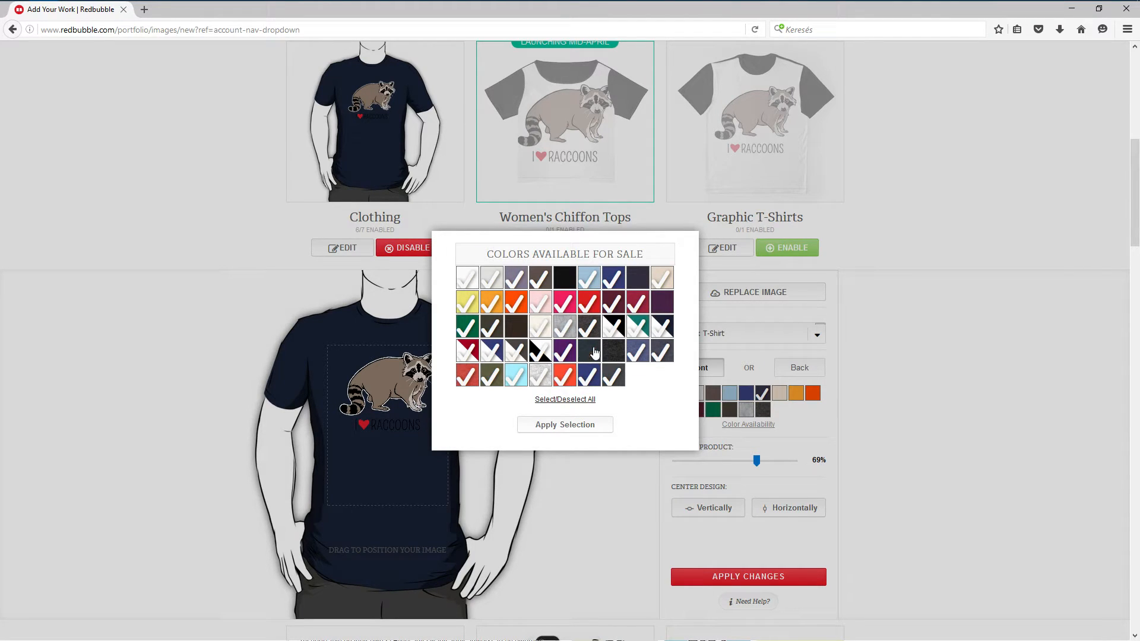
pyautogui.click(565, 424)
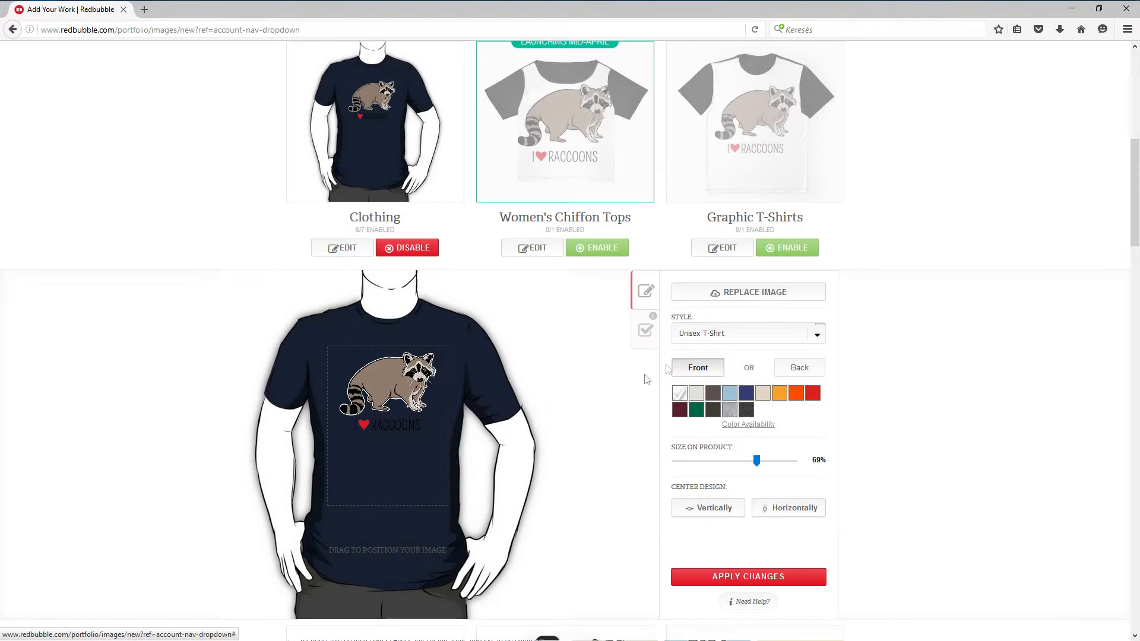
# Step: Preview the raccoon design on the remaining T-shirt colours, including light blue, light grey, white, dark red, green, red and both oranges
pyautogui.click(745, 395)
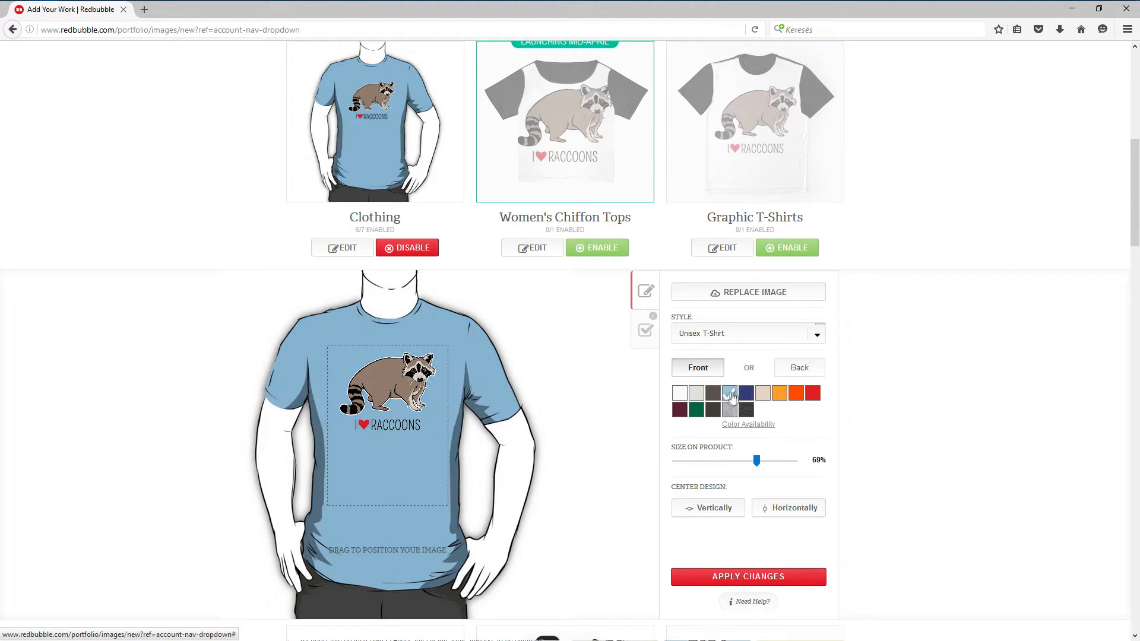
pyautogui.click(713, 395)
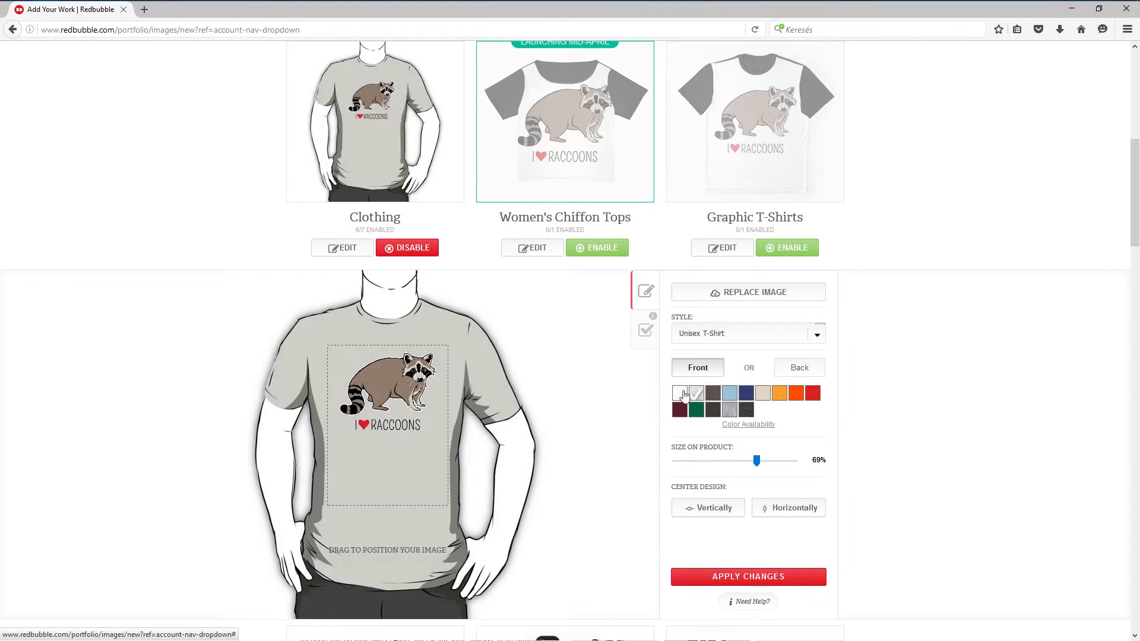
pyautogui.click(680, 394)
pyautogui.click(679, 410)
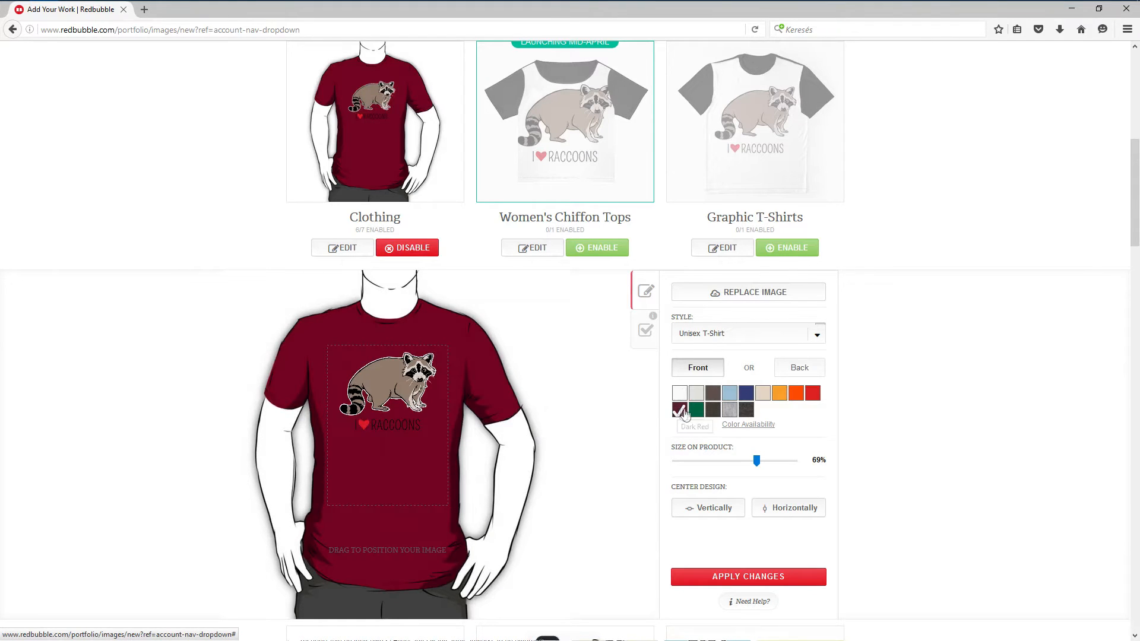
pyautogui.click(697, 411)
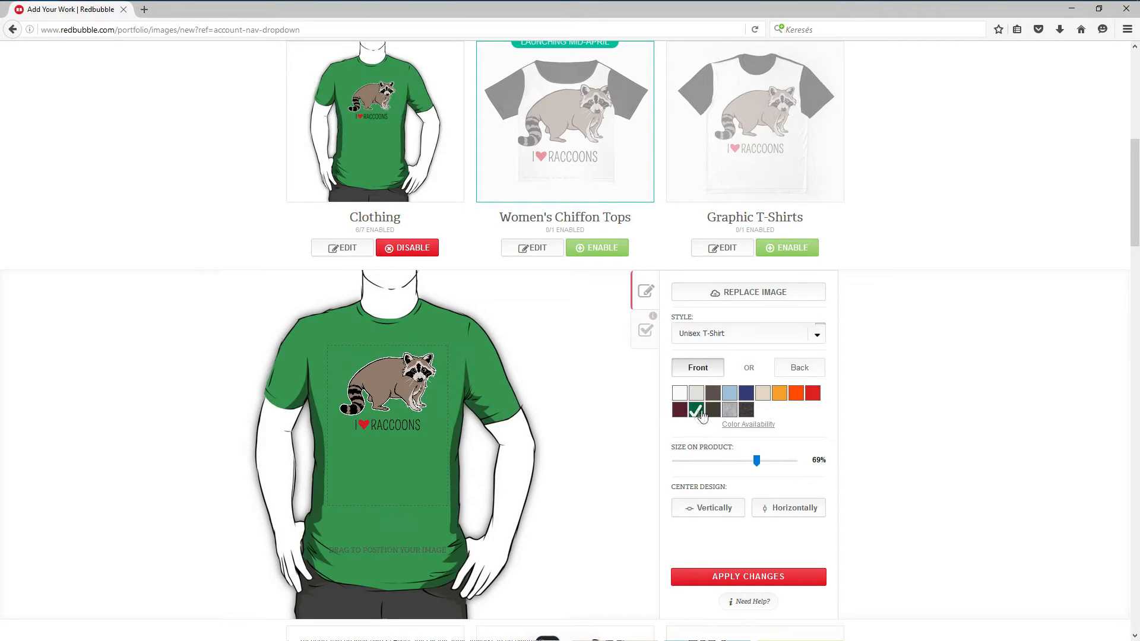
pyautogui.click(713, 411)
pyautogui.click(730, 410)
pyautogui.click(747, 411)
pyautogui.click(813, 394)
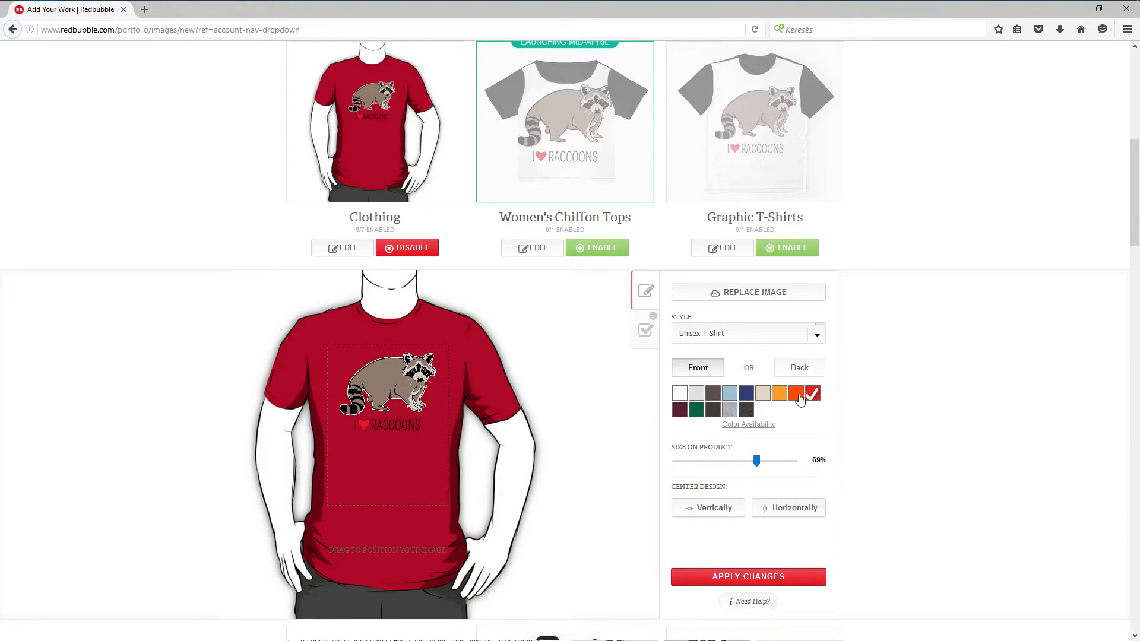
pyautogui.click(797, 396)
pyautogui.click(782, 398)
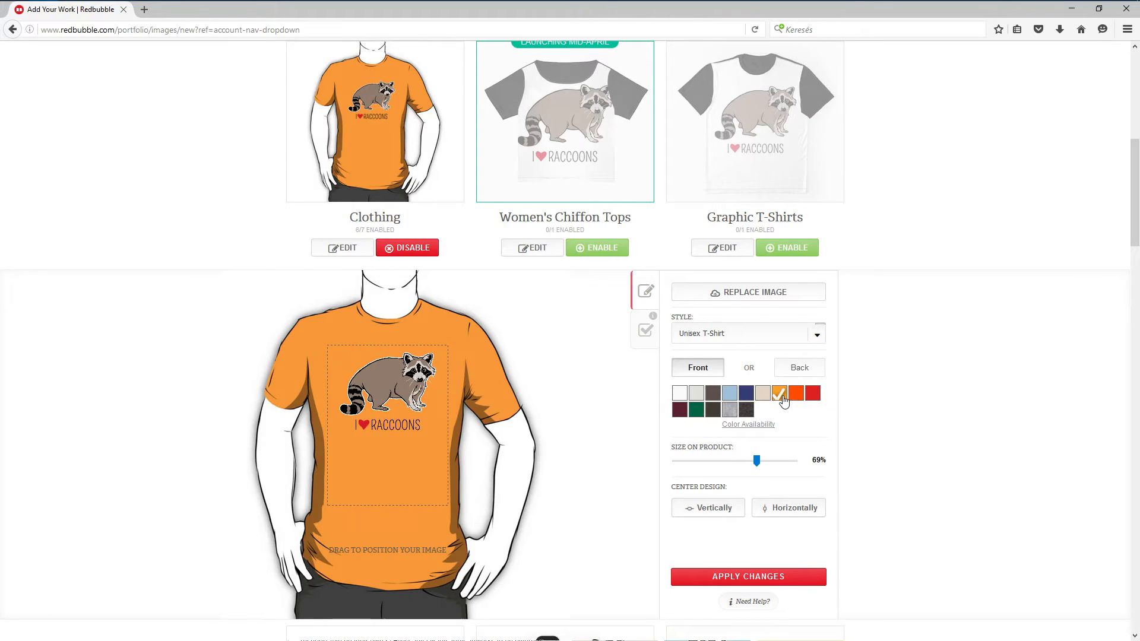
pyautogui.click(796, 397)
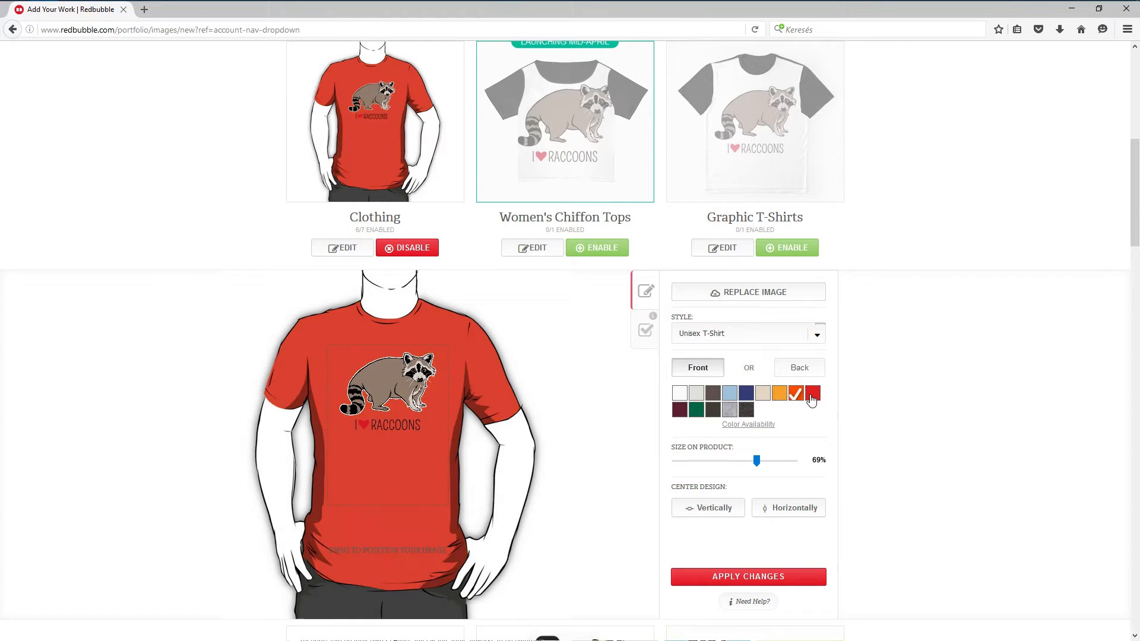
# Step: Remove the bright orange-red and Coral from the clothing colours available for sale and apply the selection
pyautogui.click(748, 424)
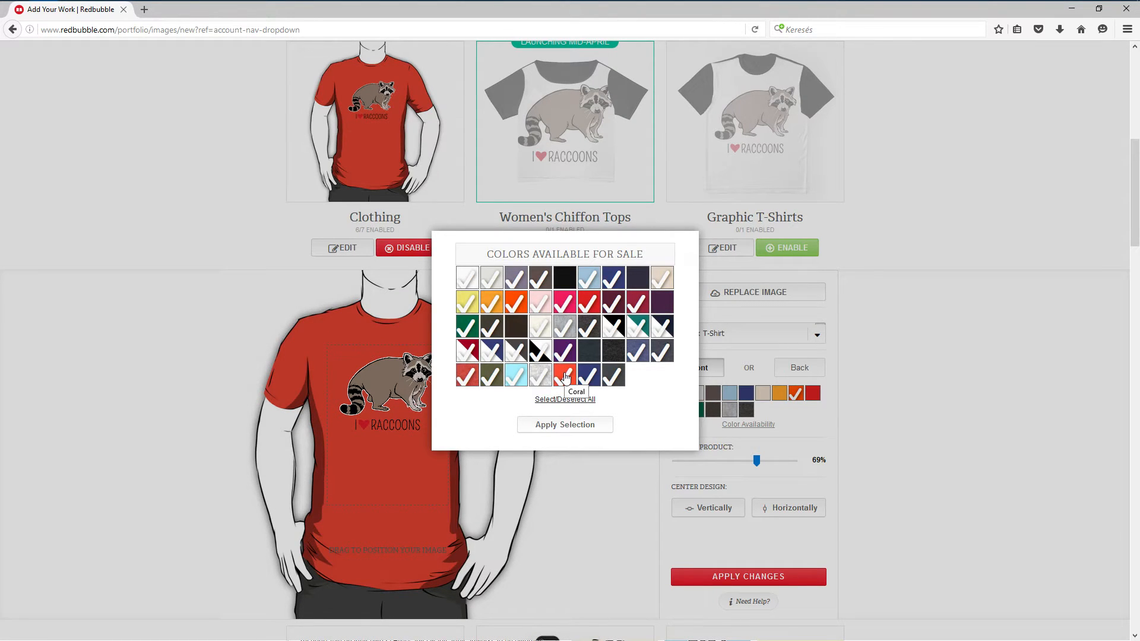
pyautogui.click(516, 303)
pyautogui.click(556, 375)
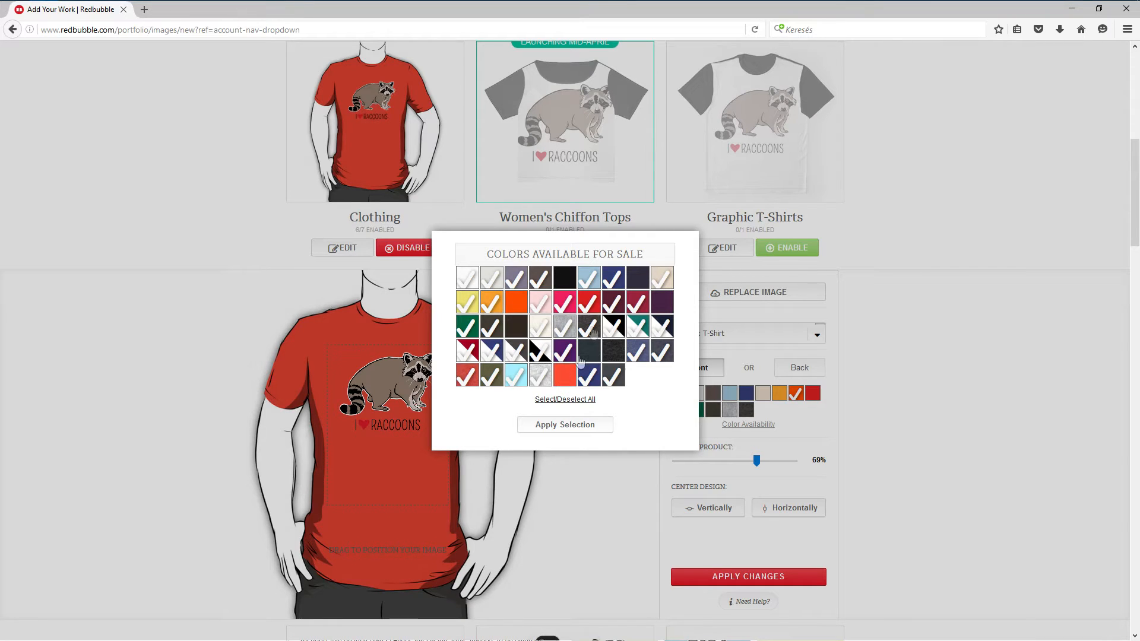
pyautogui.click(547, 425)
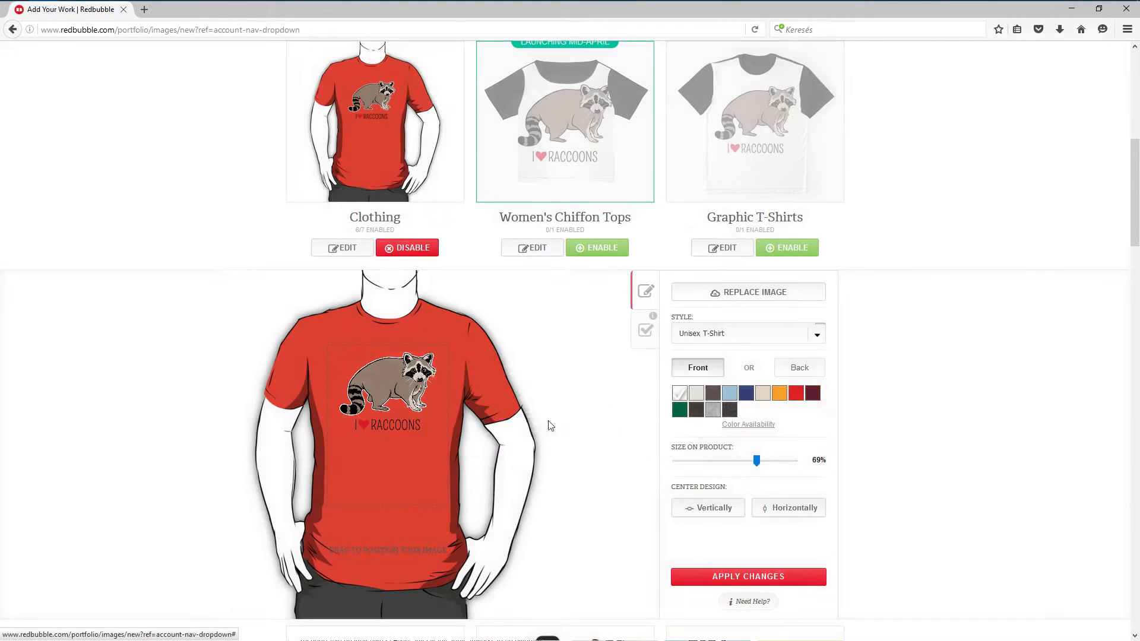
# Step: On the white T-shirt, resize the design to 67%, center it horizontally at the chest and apply the clothing changes
pyautogui.click(680, 393)
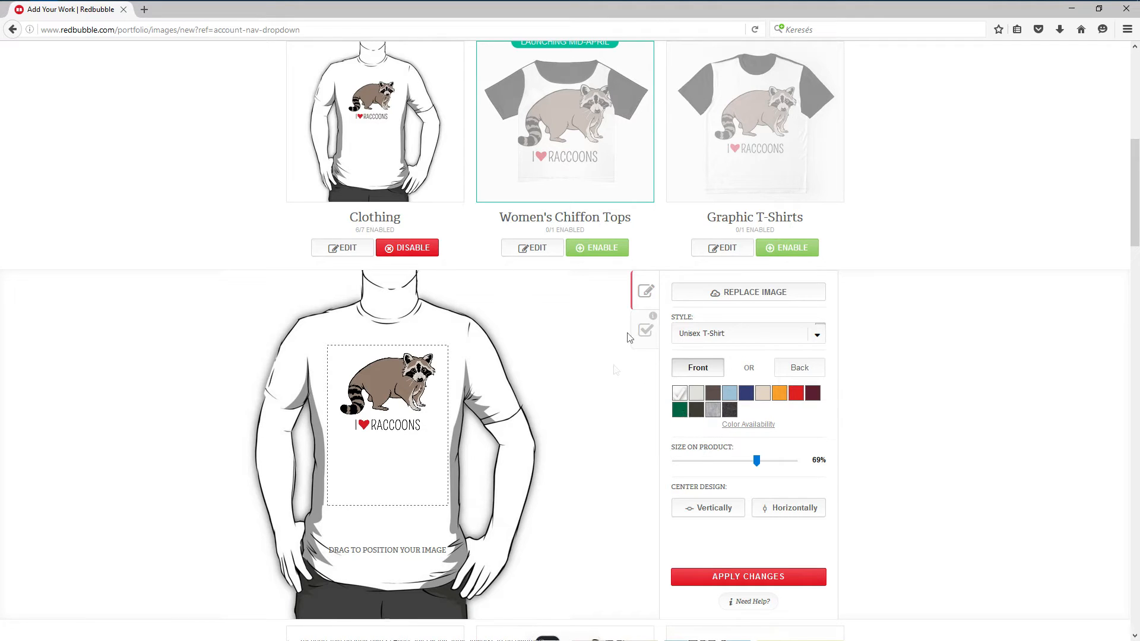
pyautogui.scroll(-2, 641, 364)
pyautogui.scroll(2, 654, 386)
pyautogui.moveTo(759, 467)
pyautogui.mouseDown()
pyautogui.moveTo(743, 465)
pyautogui.moveTo(757, 466)
pyautogui.mouseUp()
pyautogui.moveTo(383, 380); pyautogui.dragTo(386, 380)
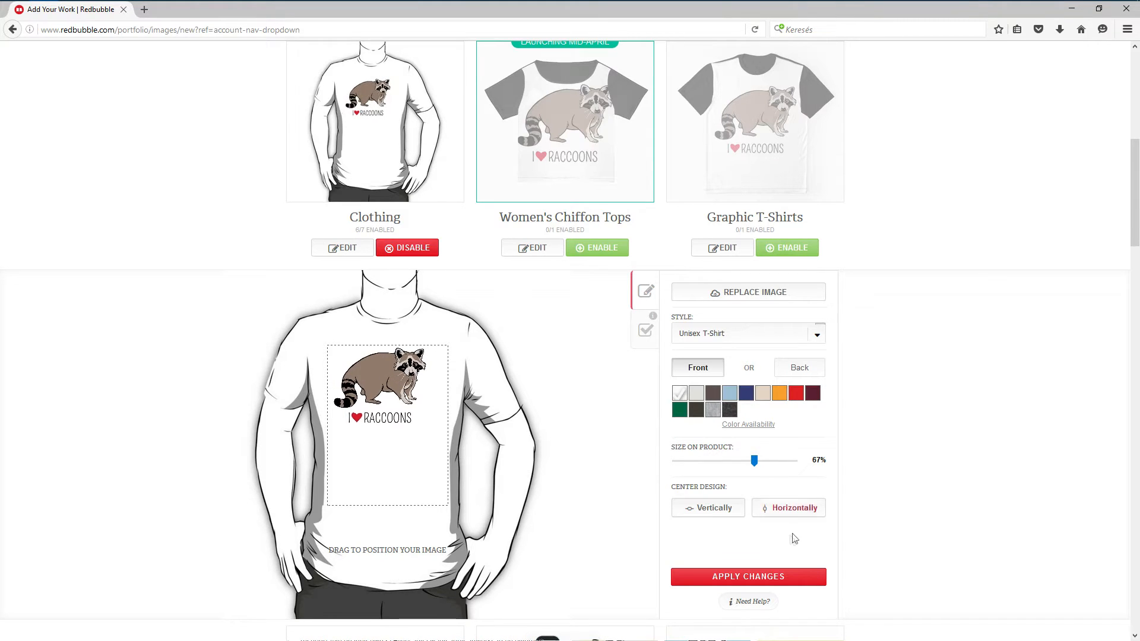
pyautogui.click(772, 509)
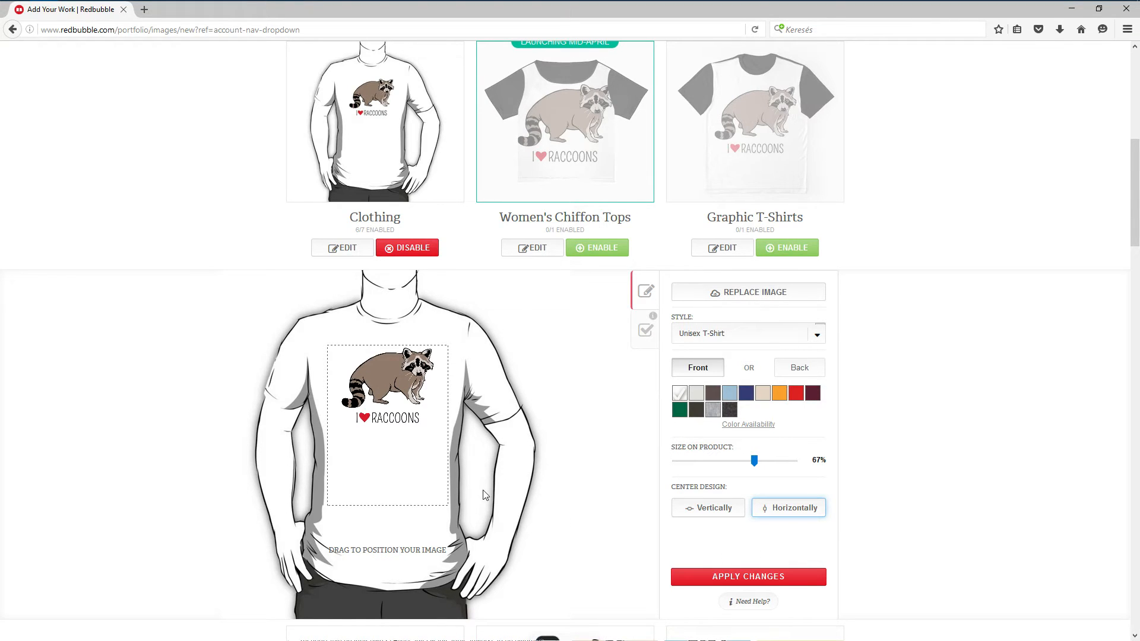
pyautogui.scroll(-1, 457, 455)
pyautogui.scroll(1, 483, 414)
pyautogui.click(721, 580)
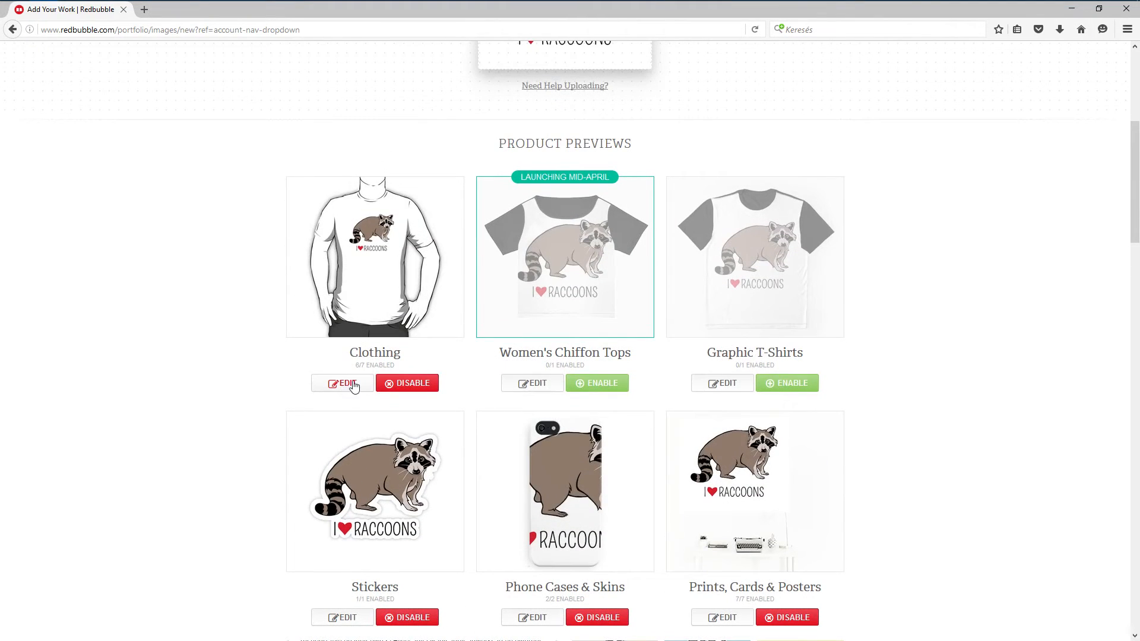
# Step: Enable Kids Clothes in the Clothing product's availability settings and apply the changes
pyautogui.click(358, 385)
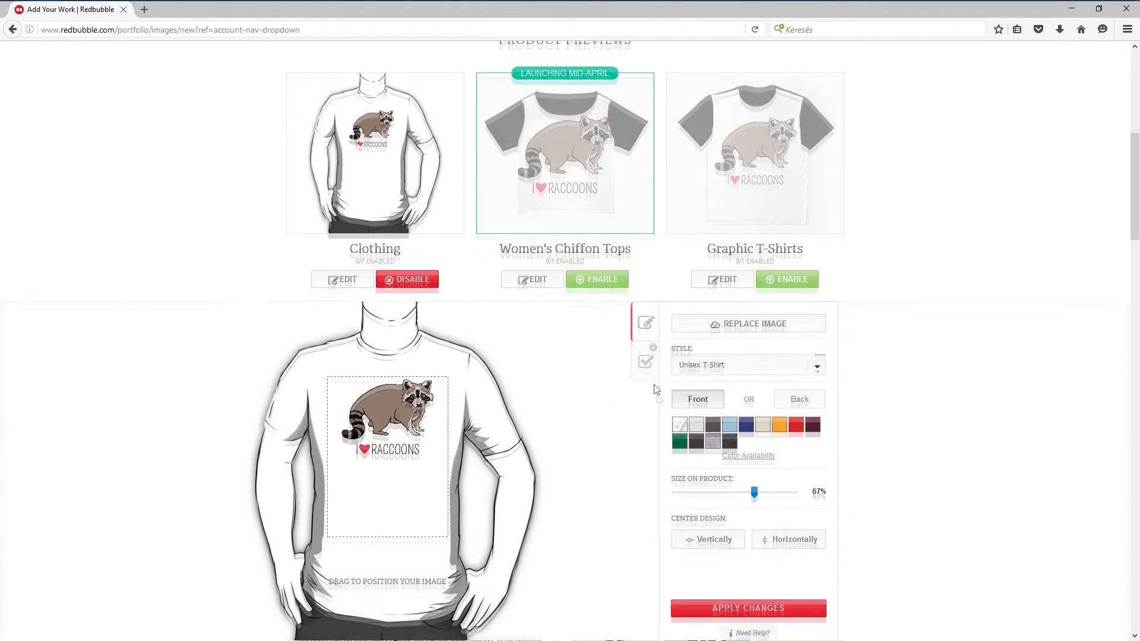
pyautogui.click(646, 332)
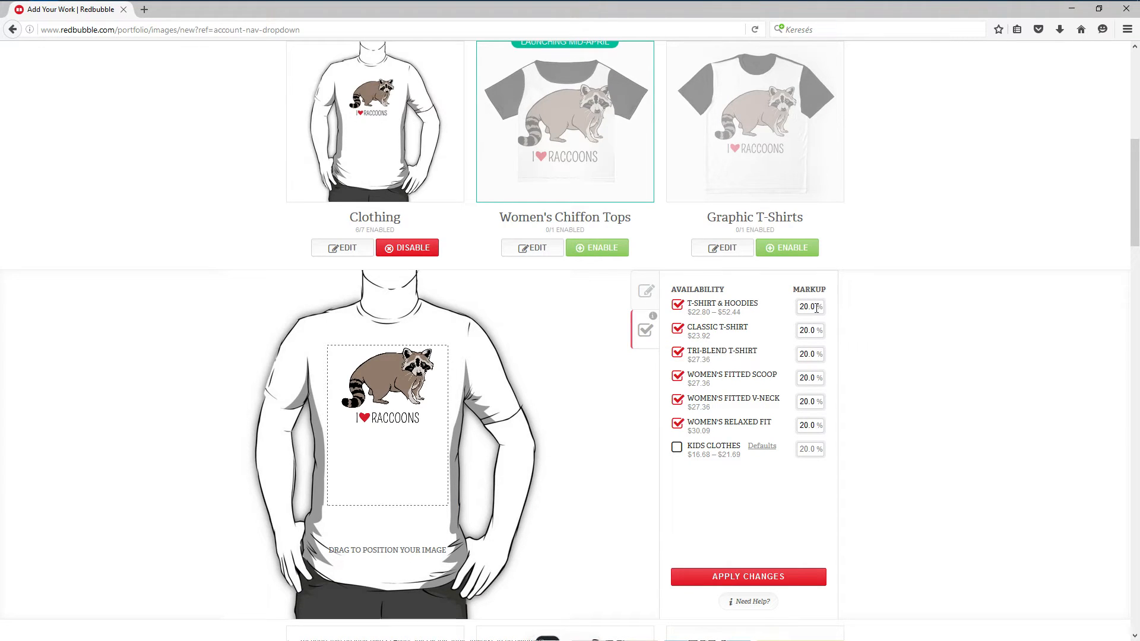
pyautogui.click(677, 307)
pyautogui.click(679, 307)
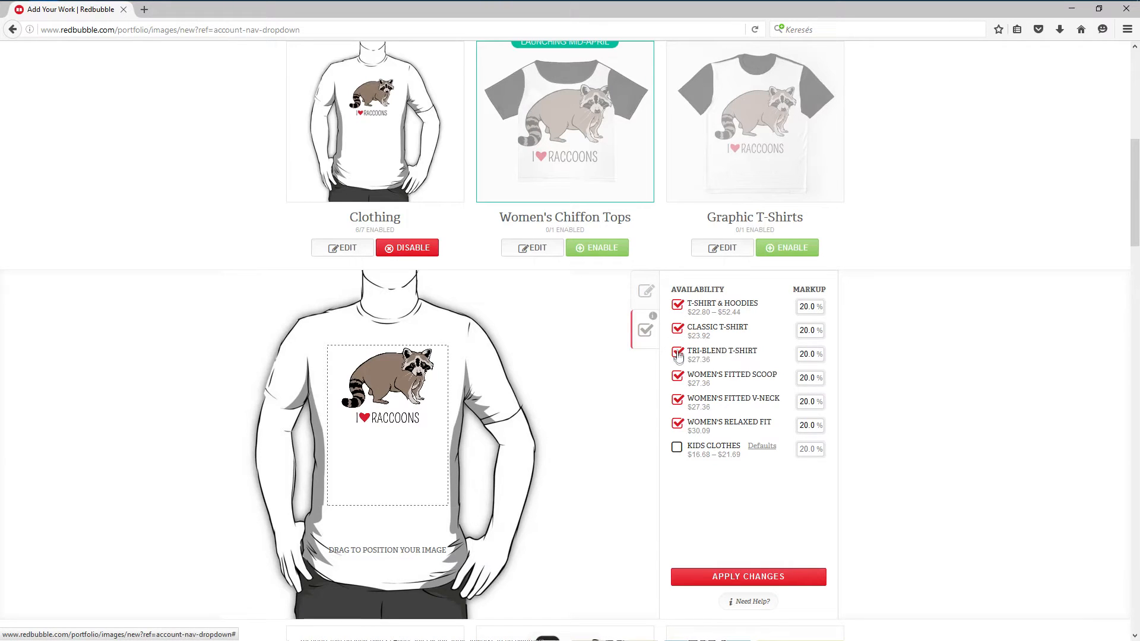
pyautogui.click(677, 449)
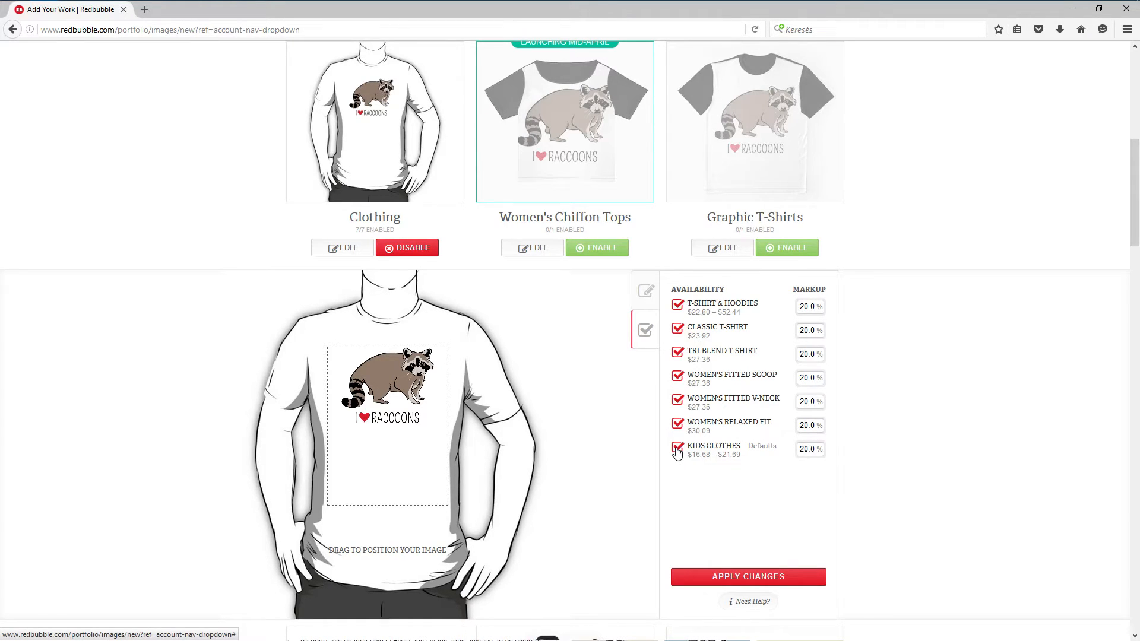
pyautogui.click(677, 449)
pyautogui.click(680, 450)
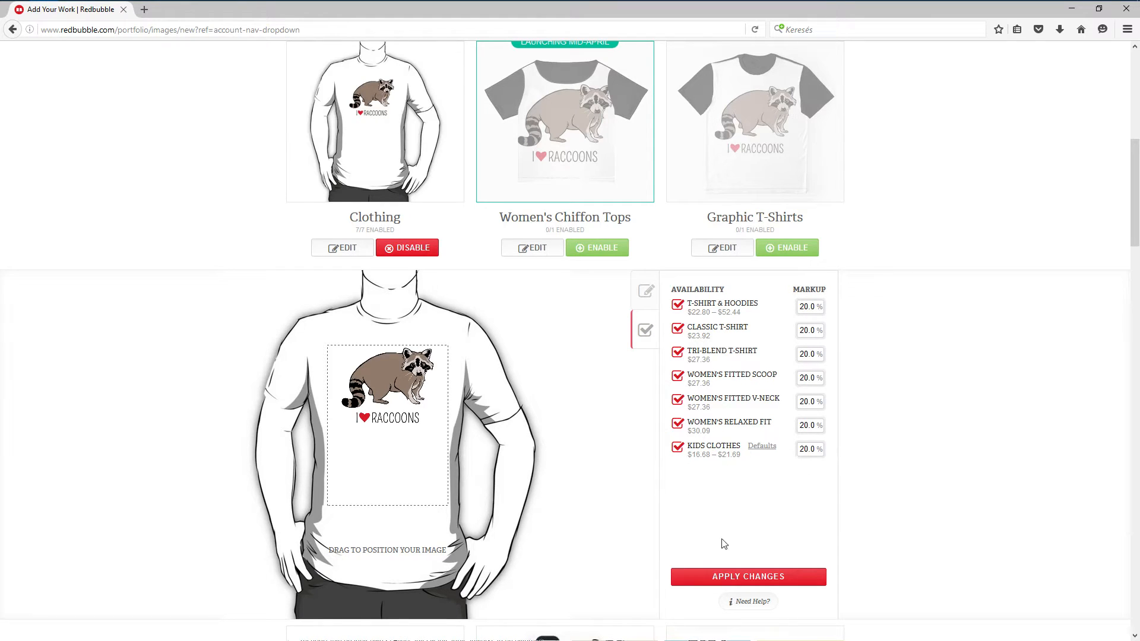
pyautogui.click(692, 577)
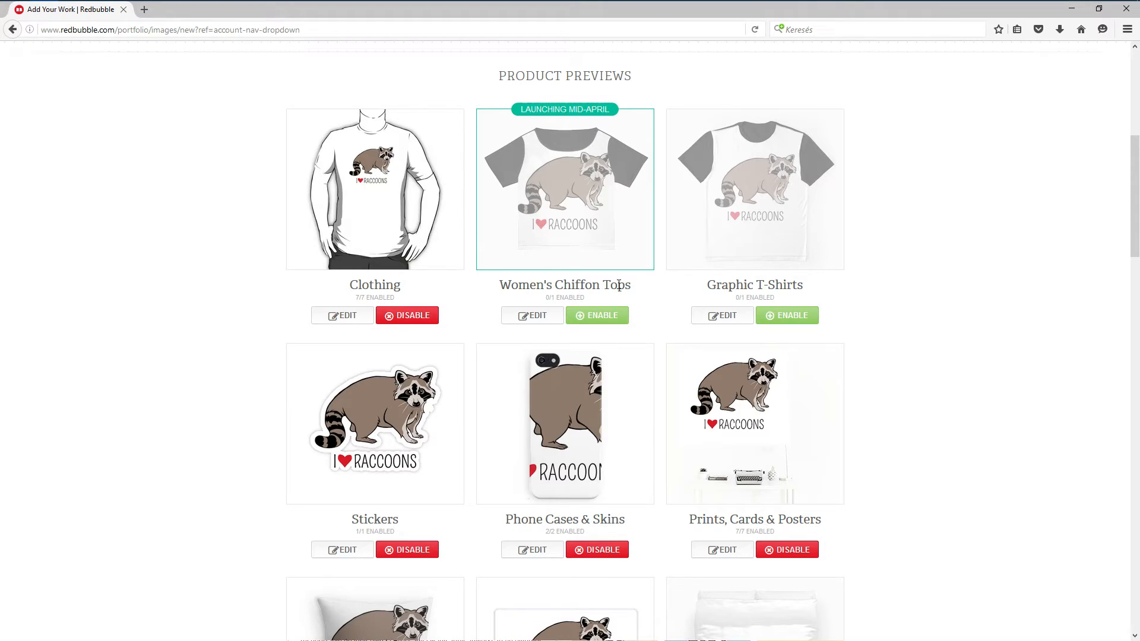
# Step: Enable the Graphic T-Shirts product and open its design settings for editing
pyautogui.click(743, 320)
pyautogui.scroll(-1, 739, 297)
pyautogui.click(724, 247)
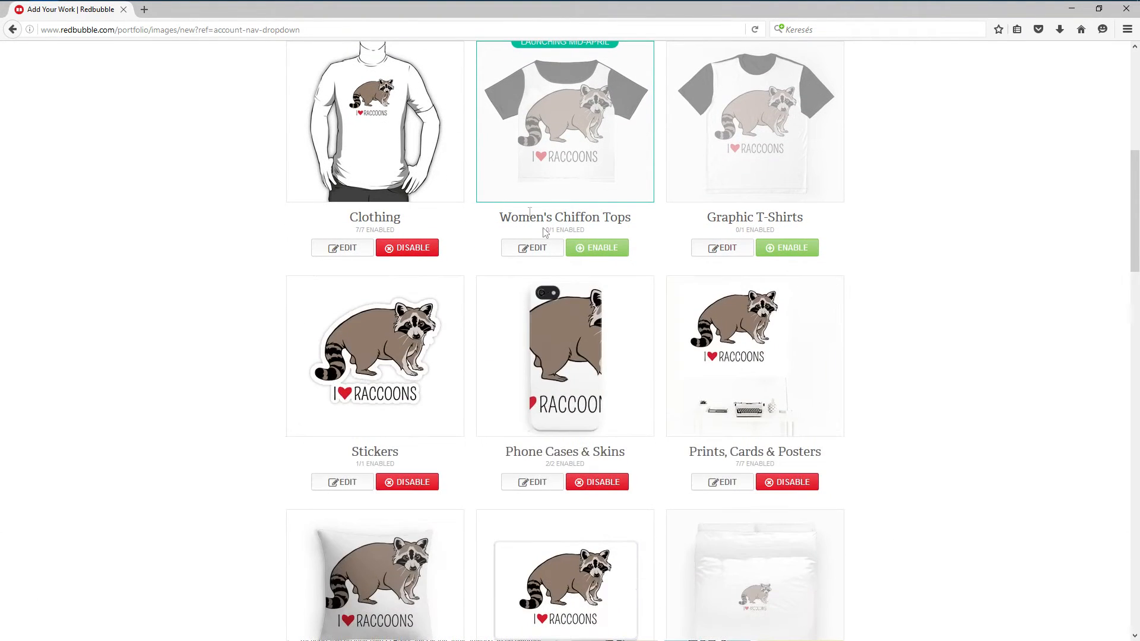
pyautogui.scroll(1, 845, 191)
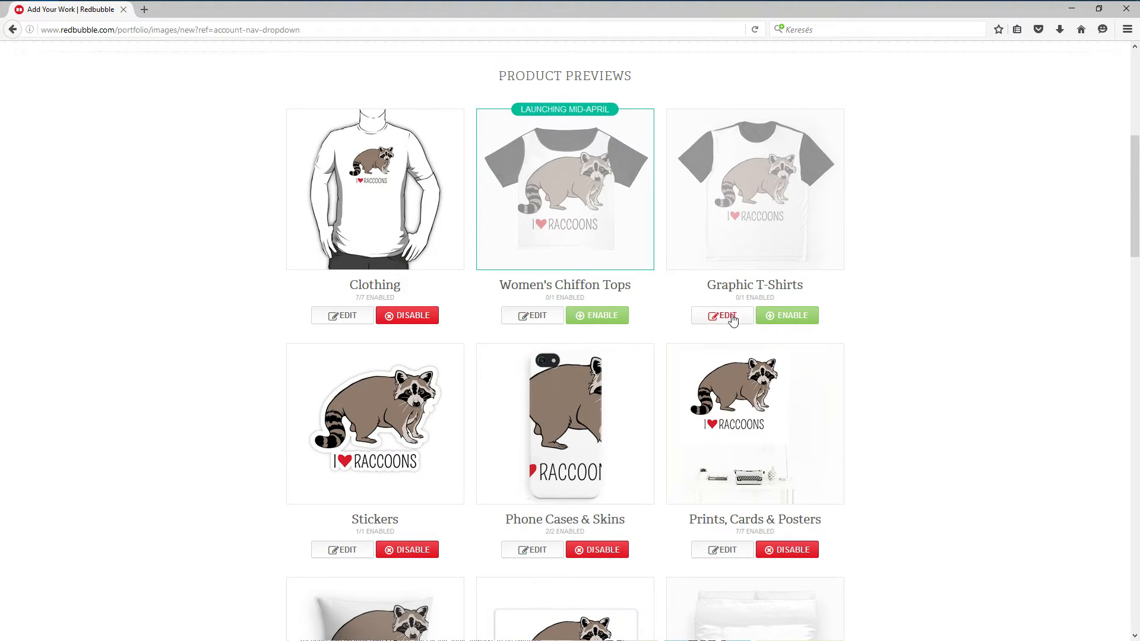
pyautogui.click(784, 321)
pyautogui.click(730, 318)
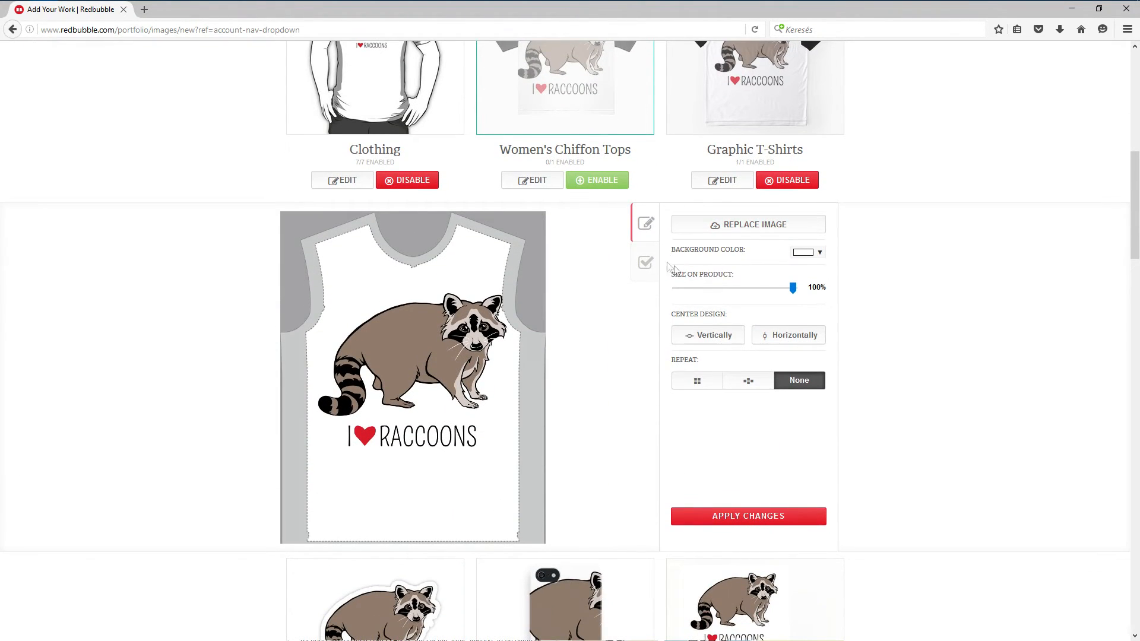
# Step: Set the graphic T-shirt's background color to #cecfc9
pyautogui.click(819, 255)
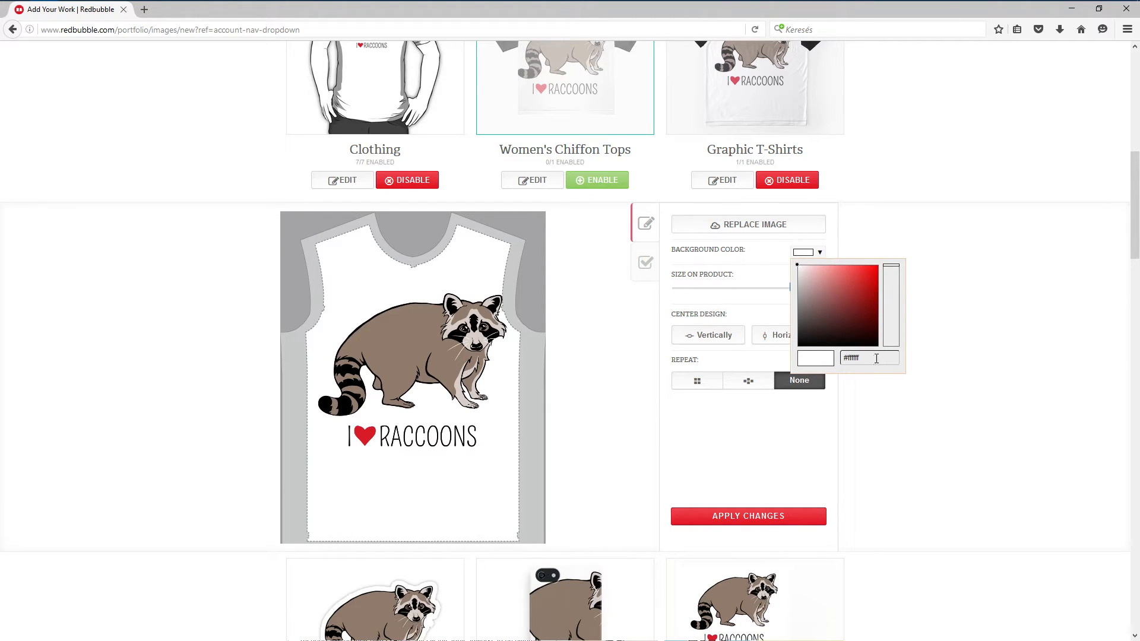
pyautogui.moveTo(869, 359); pyautogui.dragTo(826, 358)
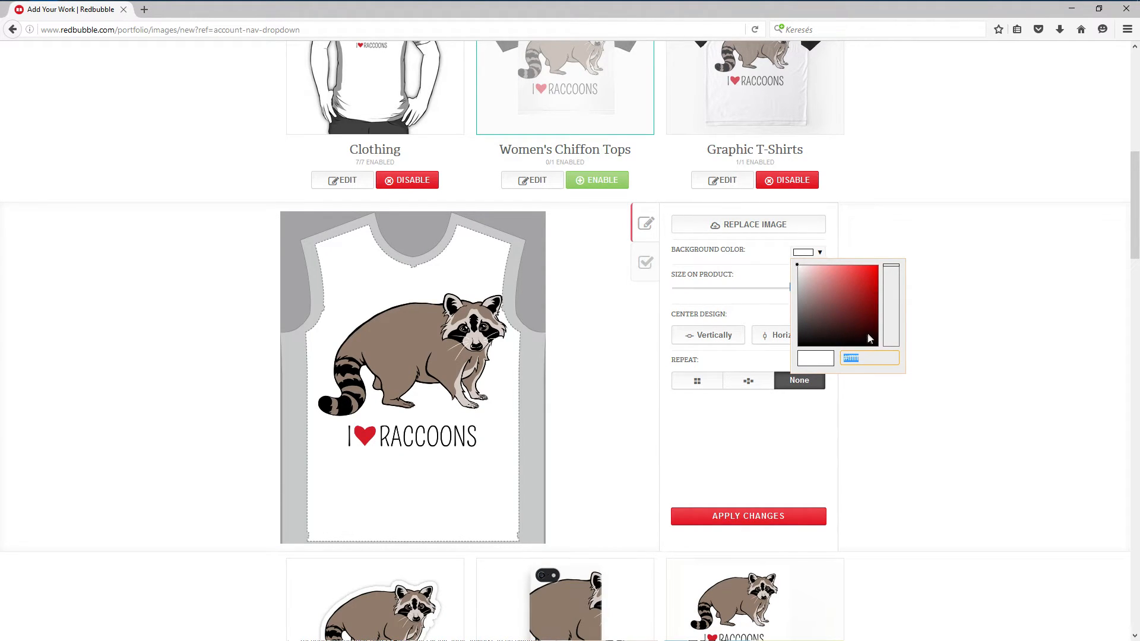
pyautogui.write('#cecfc9')
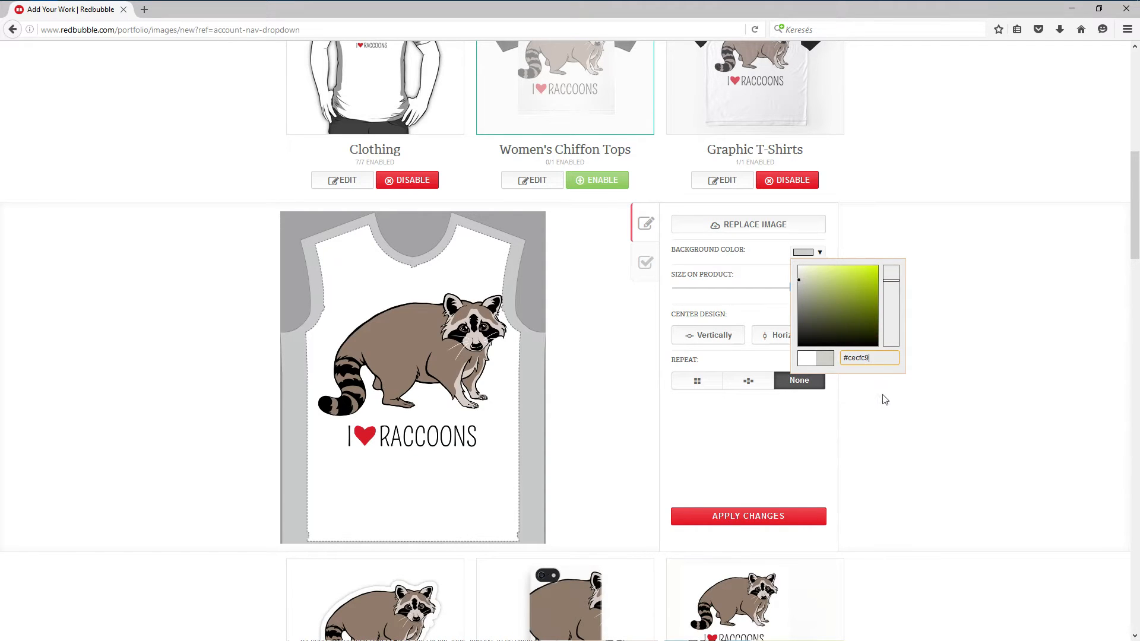
pyautogui.click(885, 401)
pyautogui.scroll(2, 827, 407)
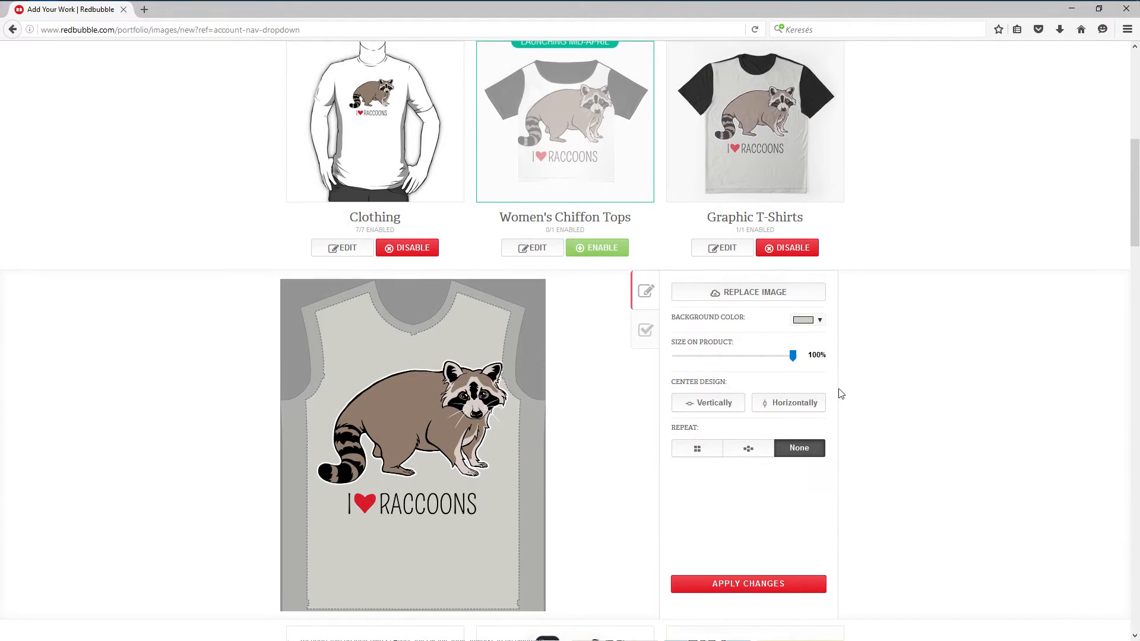
# Step: Scale the graphic T-shirt design to 64%, move it up toward the chest and center it horizontally
pyautogui.moveTo(793, 356); pyautogui.dragTo(752, 356)
pyautogui.moveTo(432, 430); pyautogui.dragTo(413, 401)
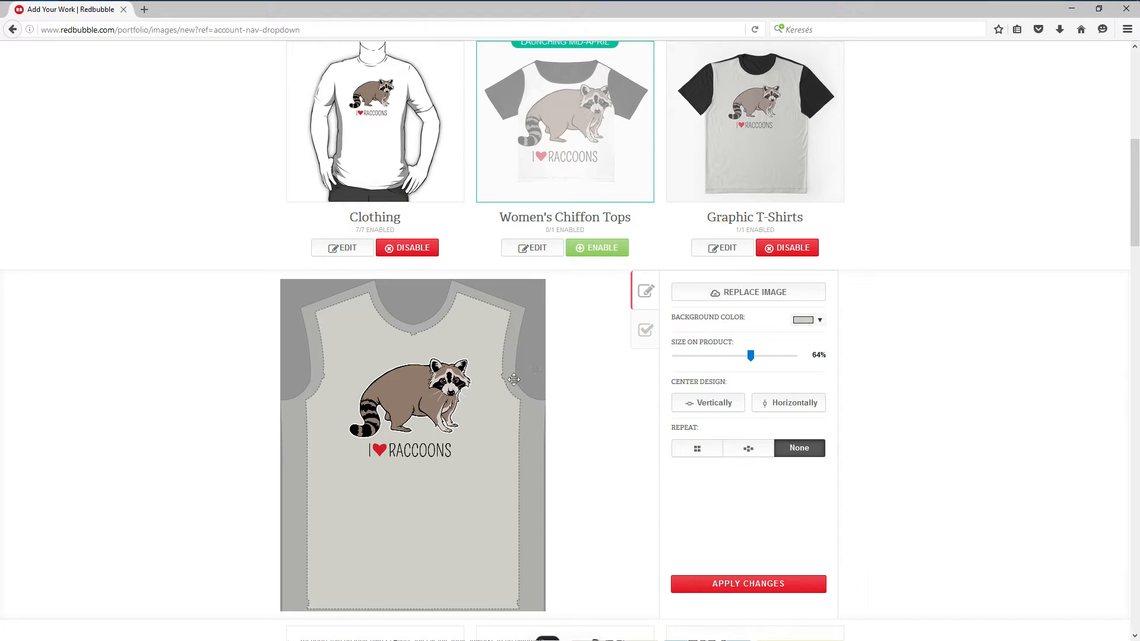
pyautogui.click(766, 406)
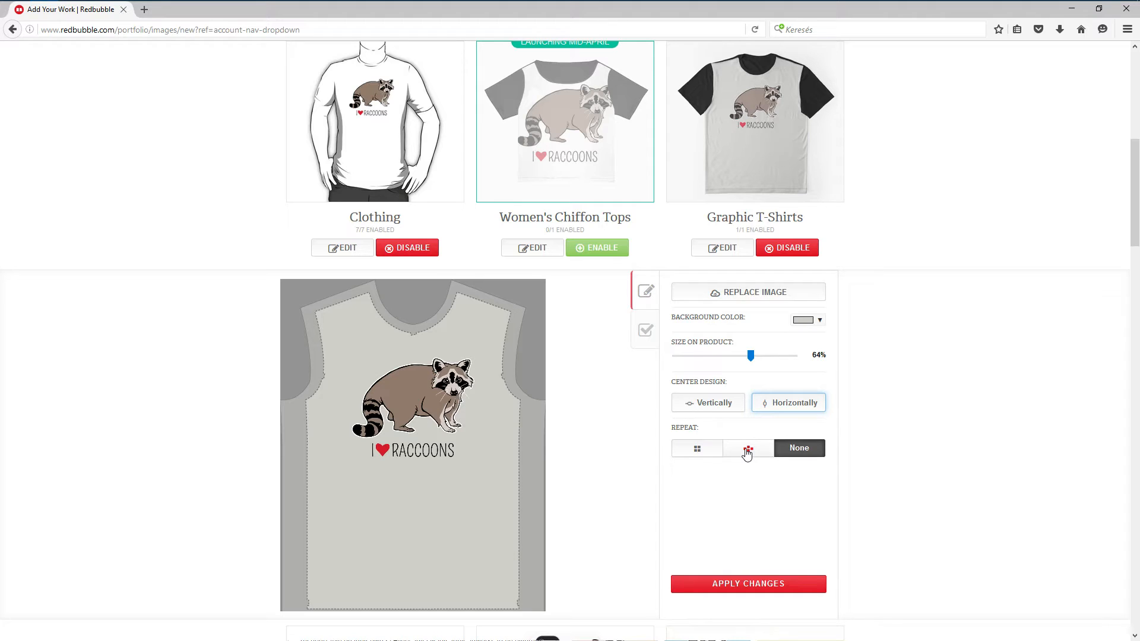
# Step: Try a regular grid repeat on the graphic T-shirt with the design scaled to 23%, and reposition the pattern
pyautogui.click(696, 449)
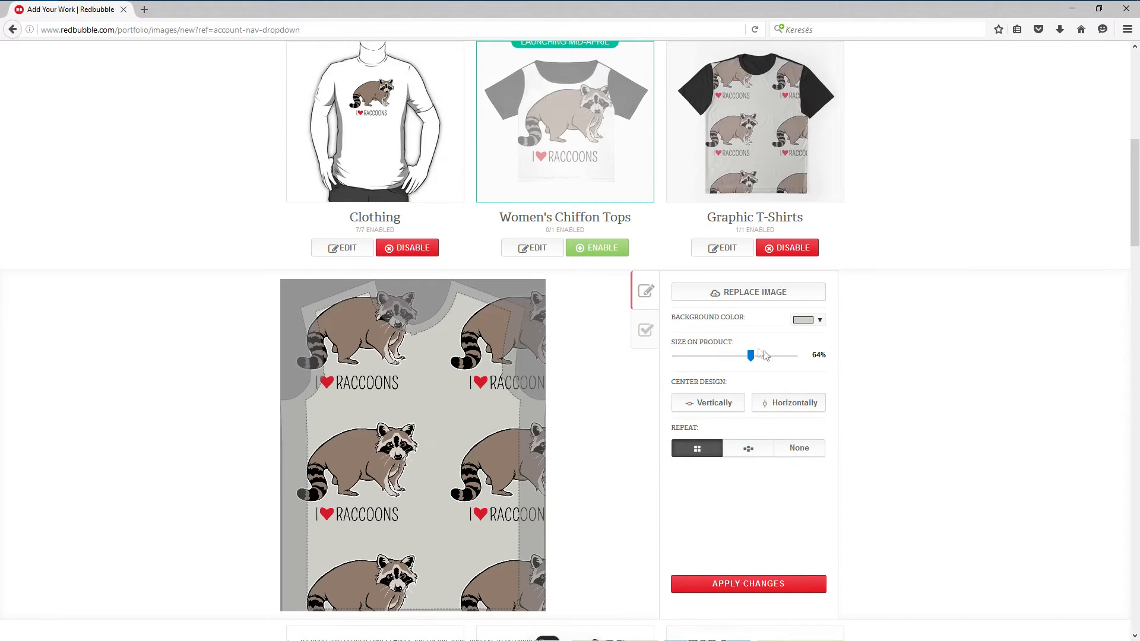
pyautogui.moveTo(753, 359); pyautogui.dragTo(704, 363)
pyautogui.moveTo(353, 443); pyautogui.dragTo(413, 442)
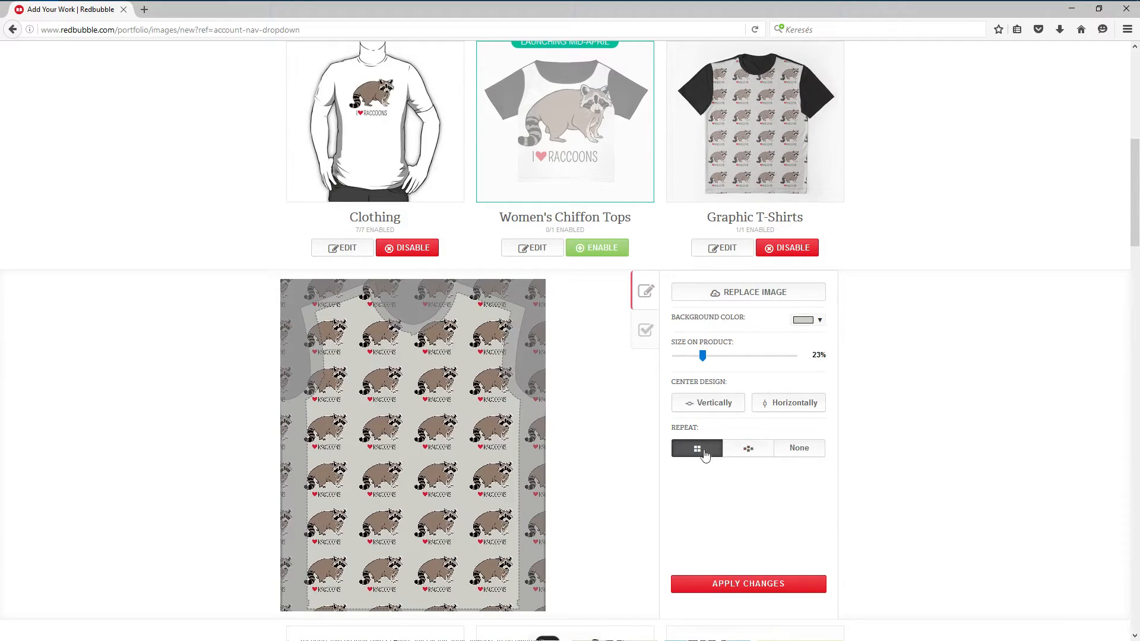
# Step: Try the staggered repeat on the graphic T-shirt and shift the pattern's position
pyautogui.click(747, 451)
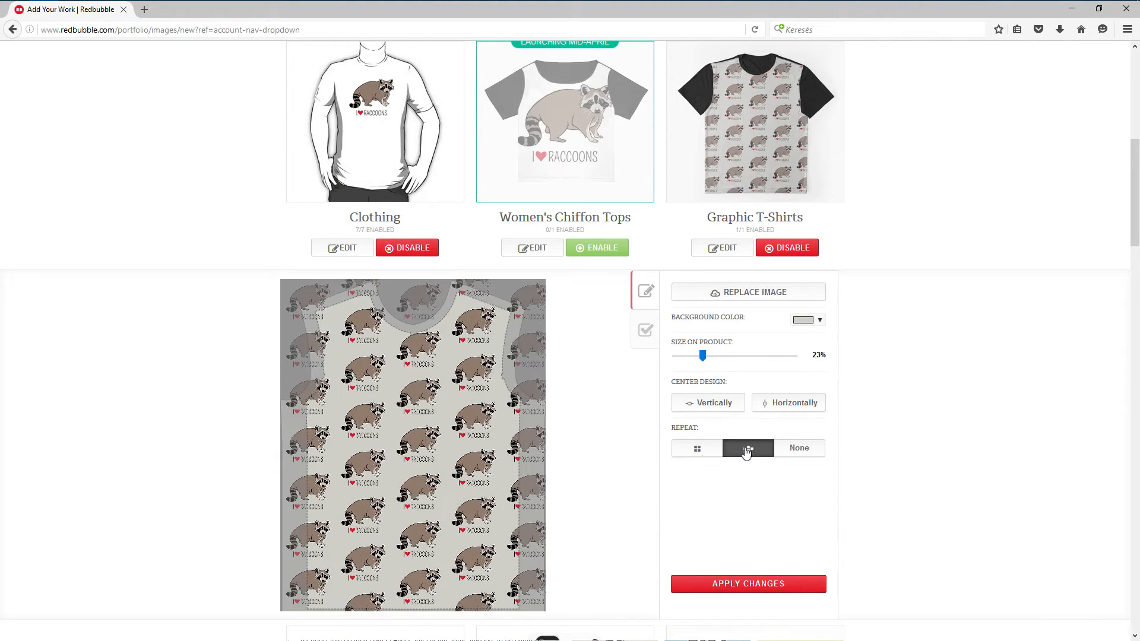
pyautogui.moveTo(405, 413); pyautogui.dragTo(400, 437)
pyautogui.moveTo(481, 467); pyautogui.dragTo(443, 439)
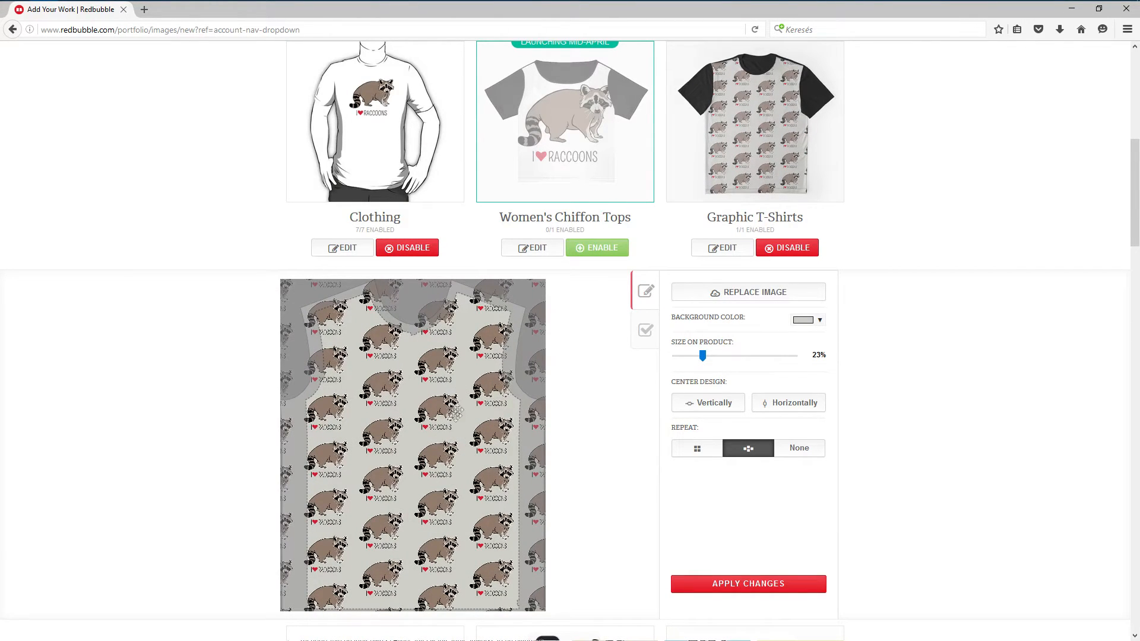
pyautogui.moveTo(447, 418); pyautogui.dragTo(448, 425)
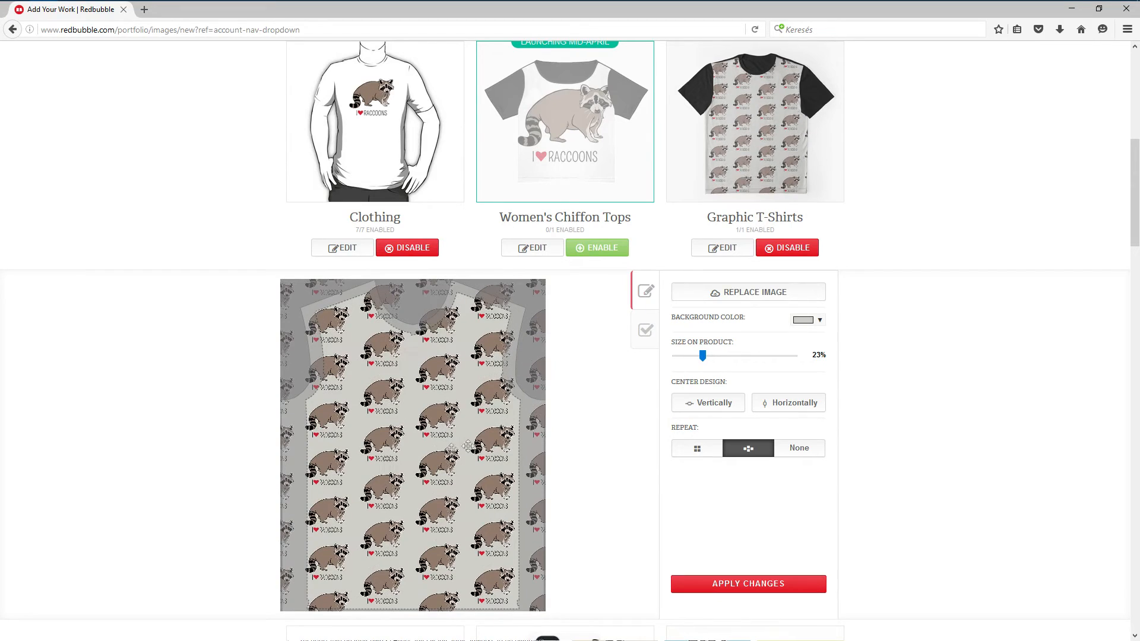
# Step: Set the graphic T-shirt's repeat to None, scale the design to 76%, position it centered on the chest and apply the changes
pyautogui.click(811, 456)
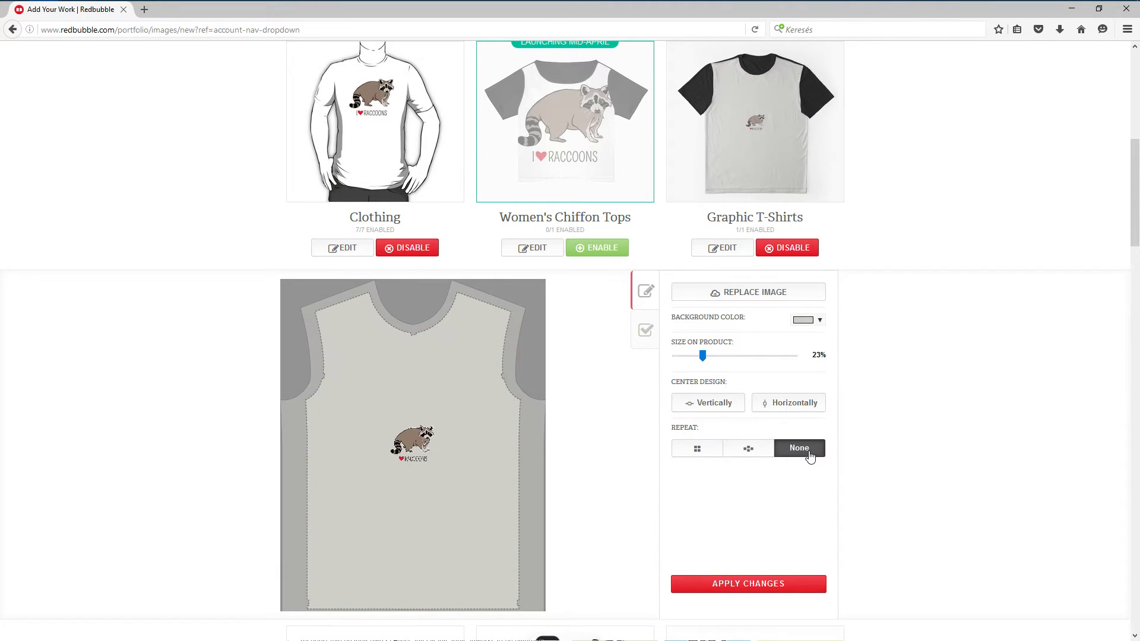
pyautogui.moveTo(703, 358); pyautogui.dragTo(774, 365)
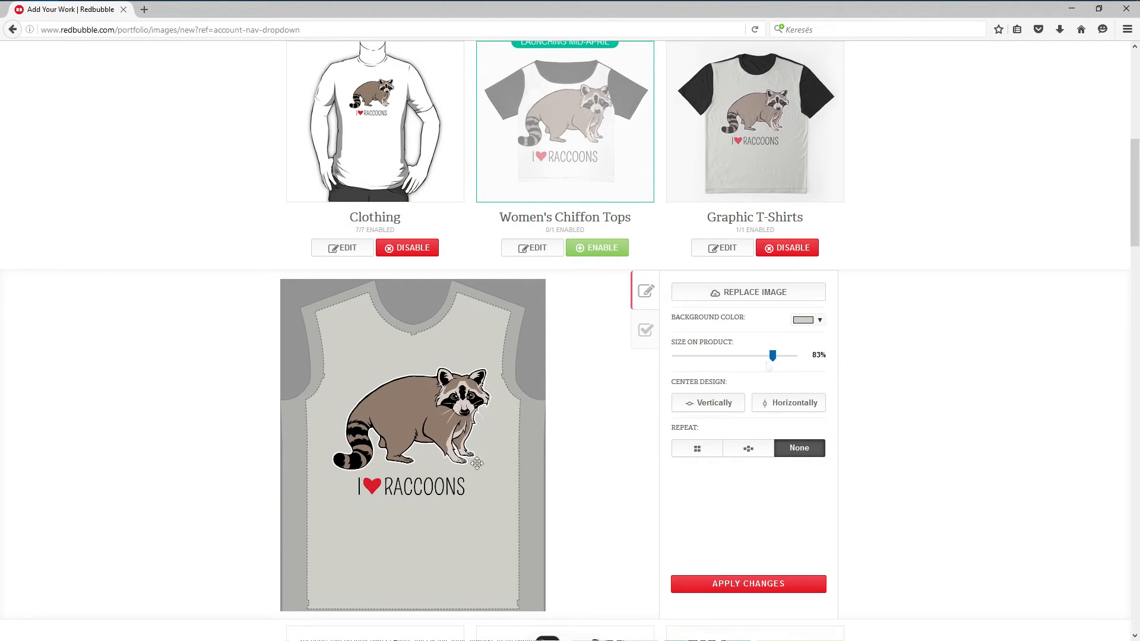
pyautogui.moveTo(774, 357); pyautogui.dragTo(767, 363)
pyautogui.moveTo(422, 422); pyautogui.dragTo(415, 405)
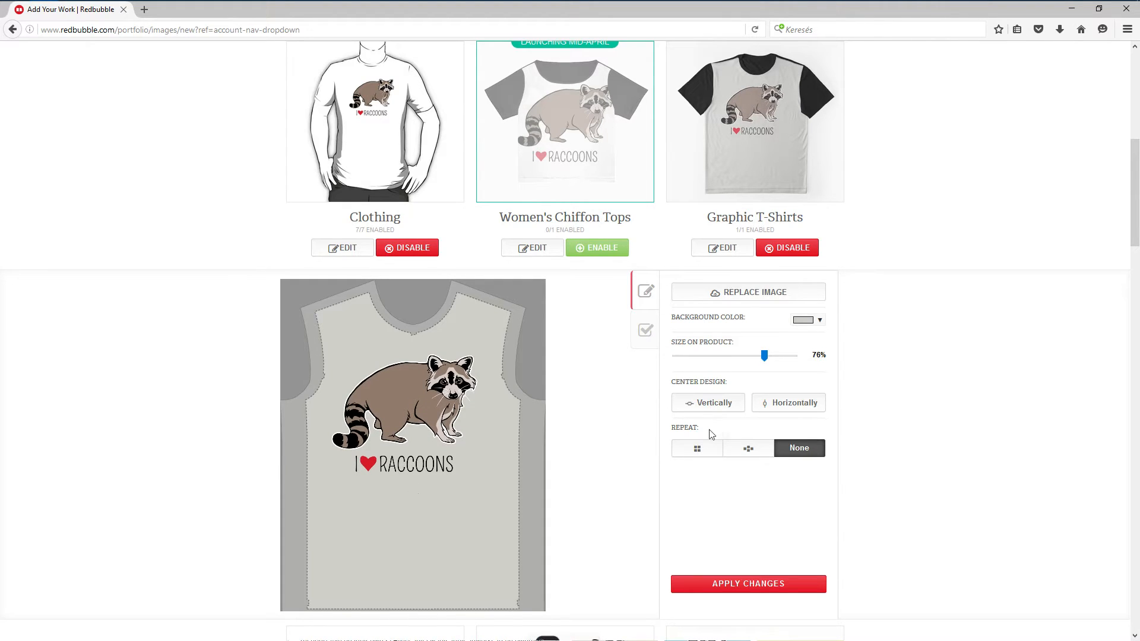
pyautogui.click(802, 403)
pyautogui.moveTo(406, 410); pyautogui.dragTo(405, 417)
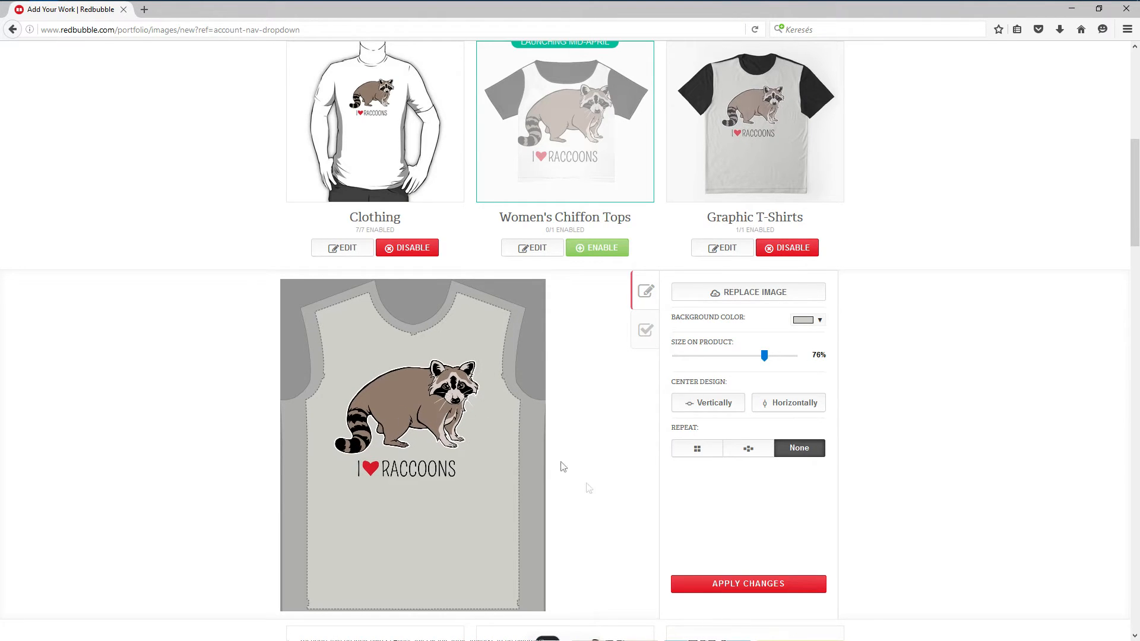
pyautogui.click(758, 584)
# Step: Change the Clothing product's Unisex T-Shirt color to light grey and apply the changes
pyautogui.click(343, 248)
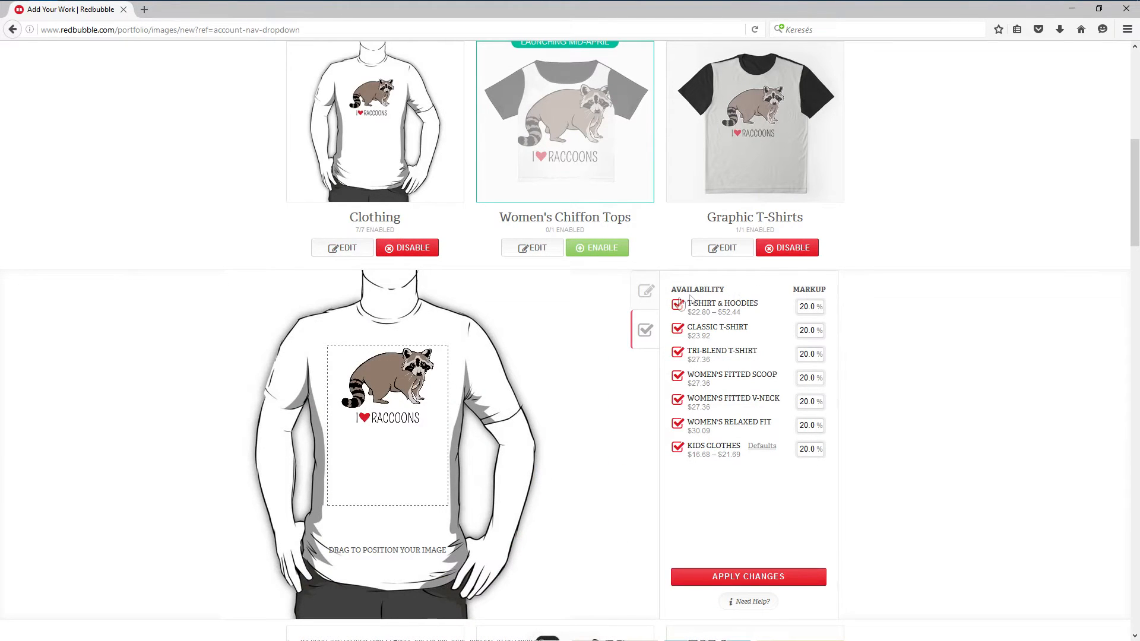
pyautogui.click(646, 291)
pyautogui.click(696, 393)
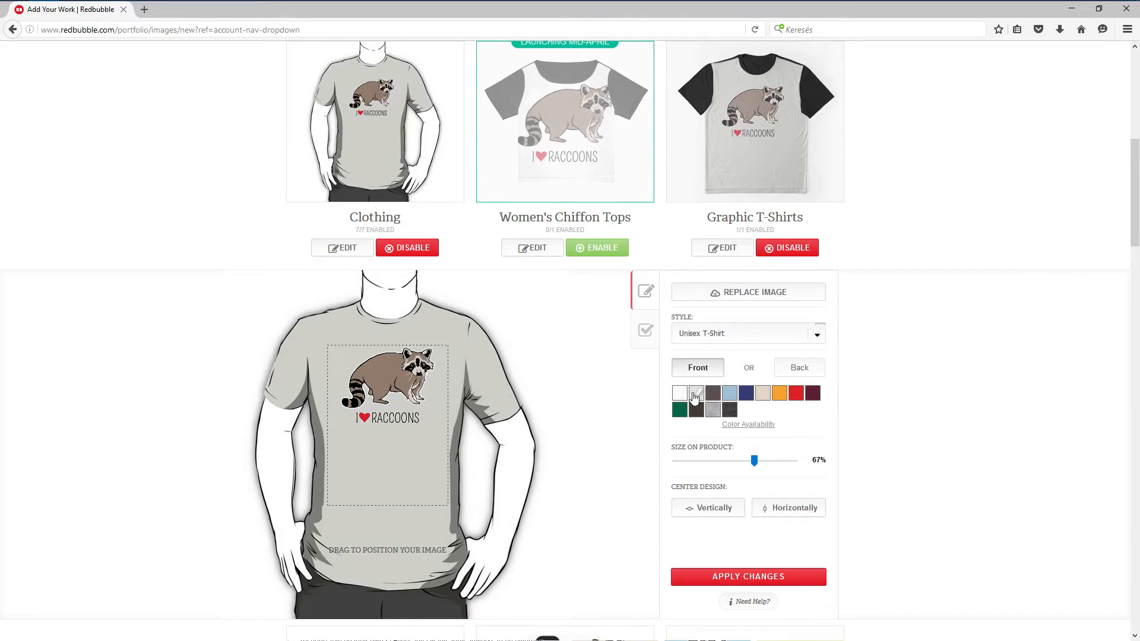
pyautogui.click(749, 579)
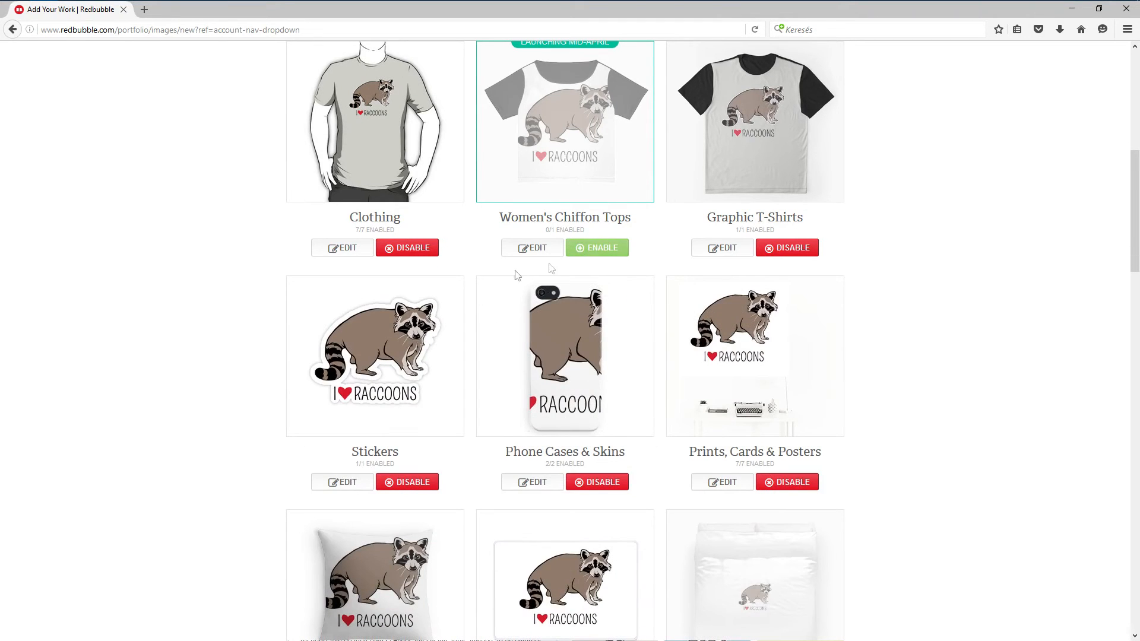
# Step: Review the Stickers product's design and availability settings, then close them without editing
pyautogui.scroll(-2, 367, 408)
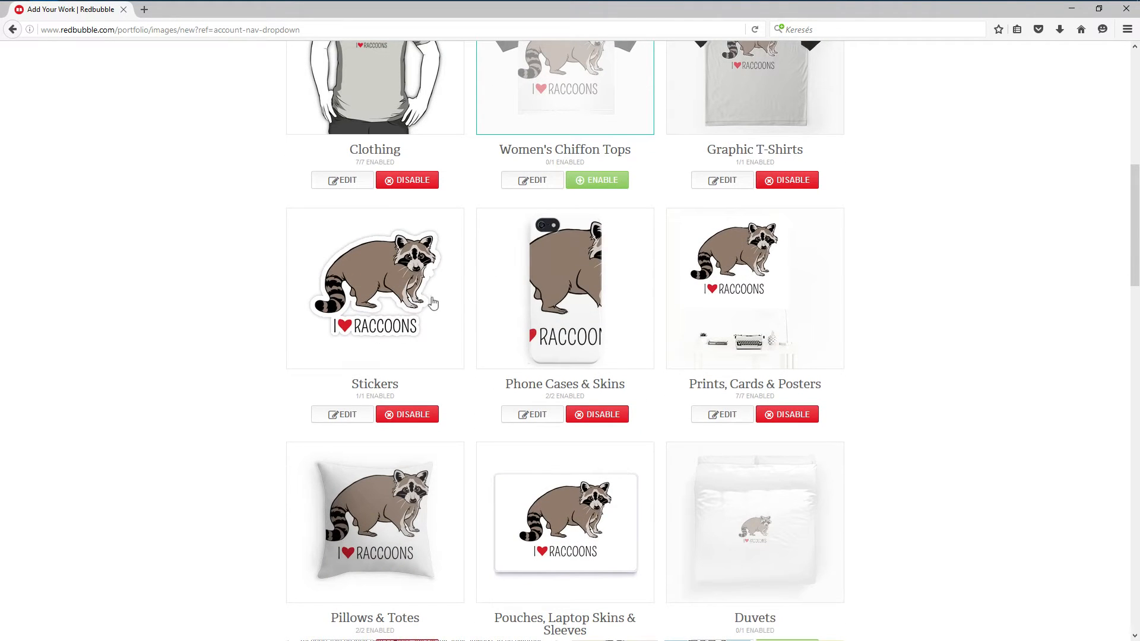
pyautogui.click(351, 418)
pyautogui.scroll(-5, 624, 438)
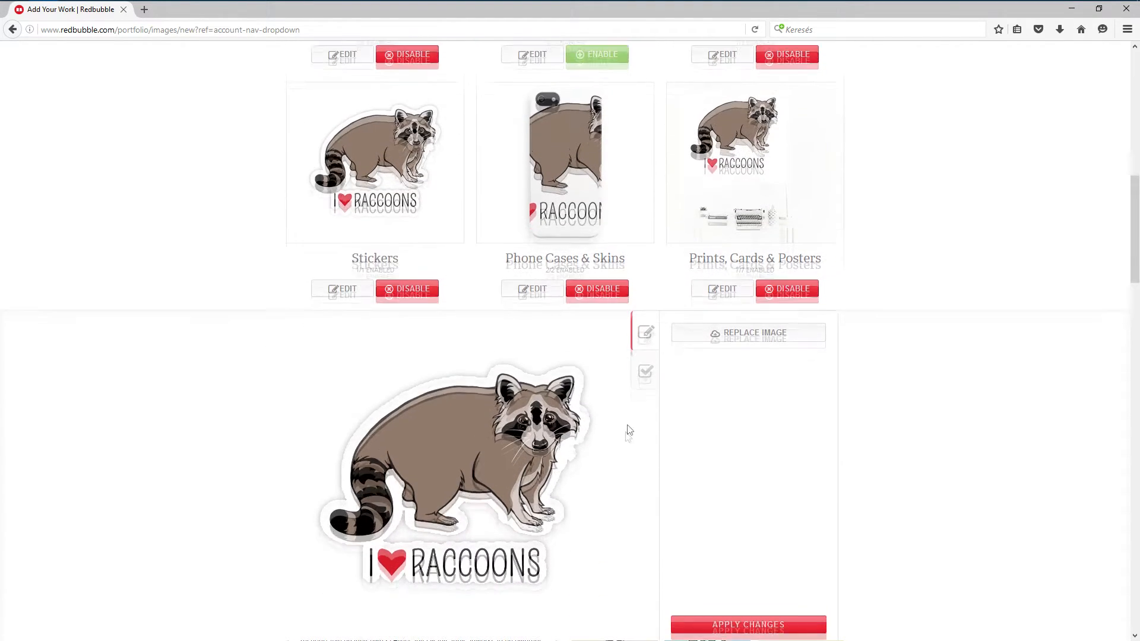
pyautogui.click(645, 329)
pyautogui.click(645, 291)
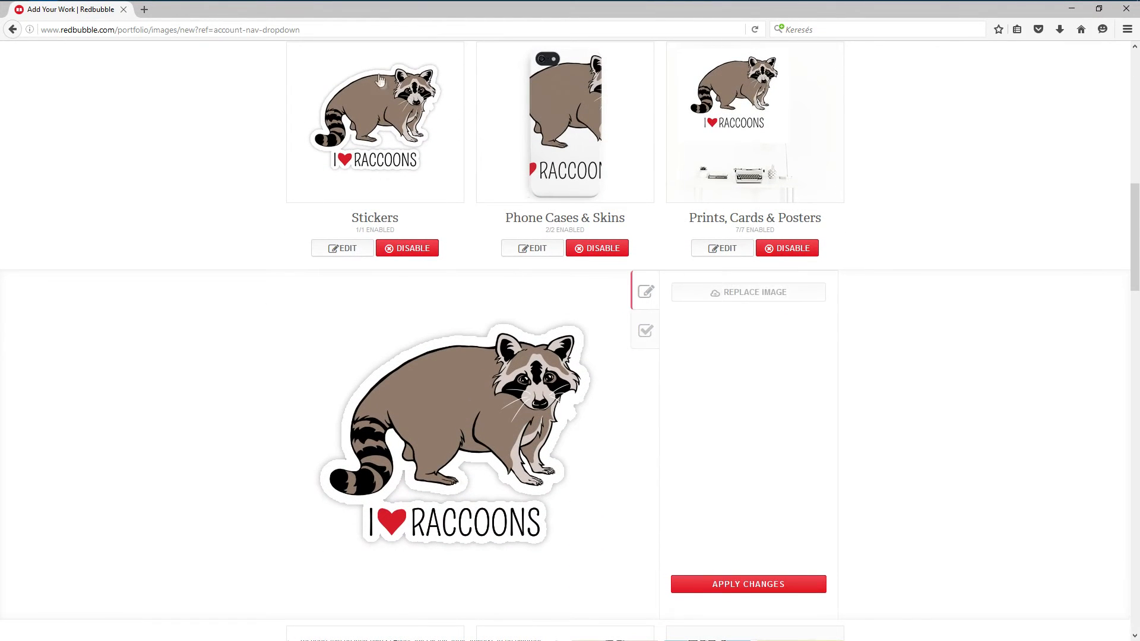
pyautogui.click(347, 249)
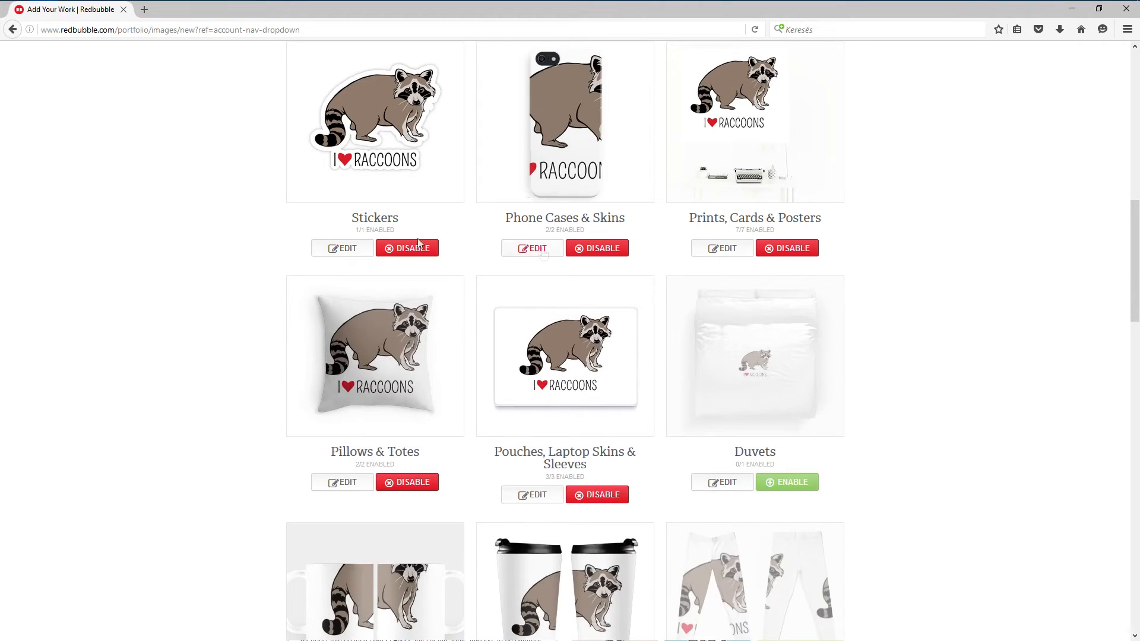
pyautogui.scroll(2, 489, 234)
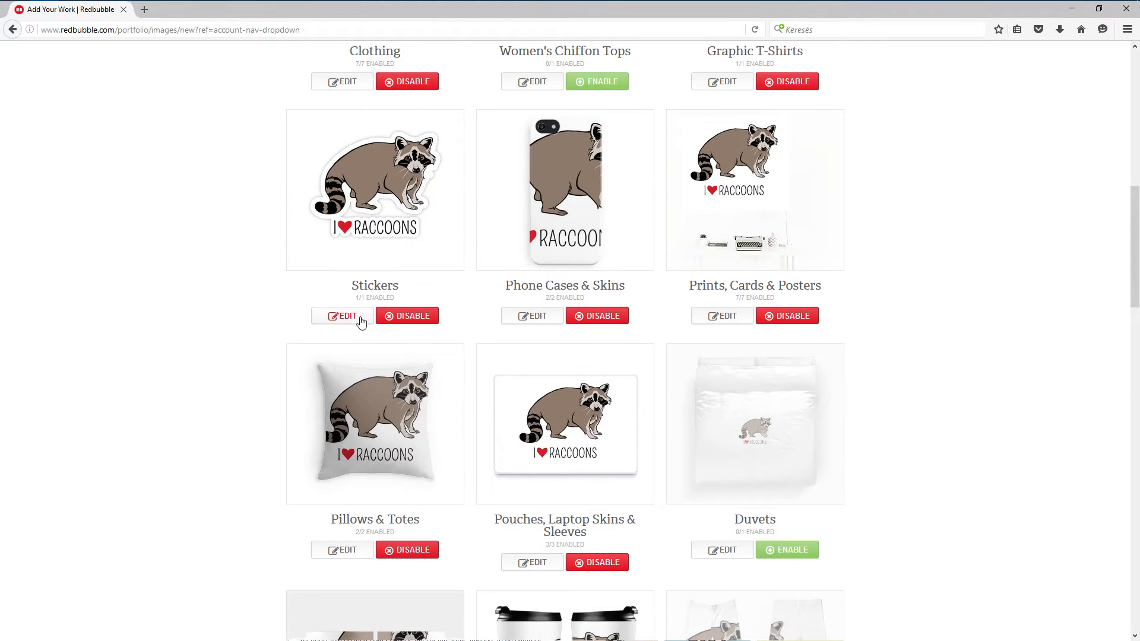
pyautogui.click(359, 318)
pyautogui.scroll(-2, 683, 386)
pyautogui.click(647, 332)
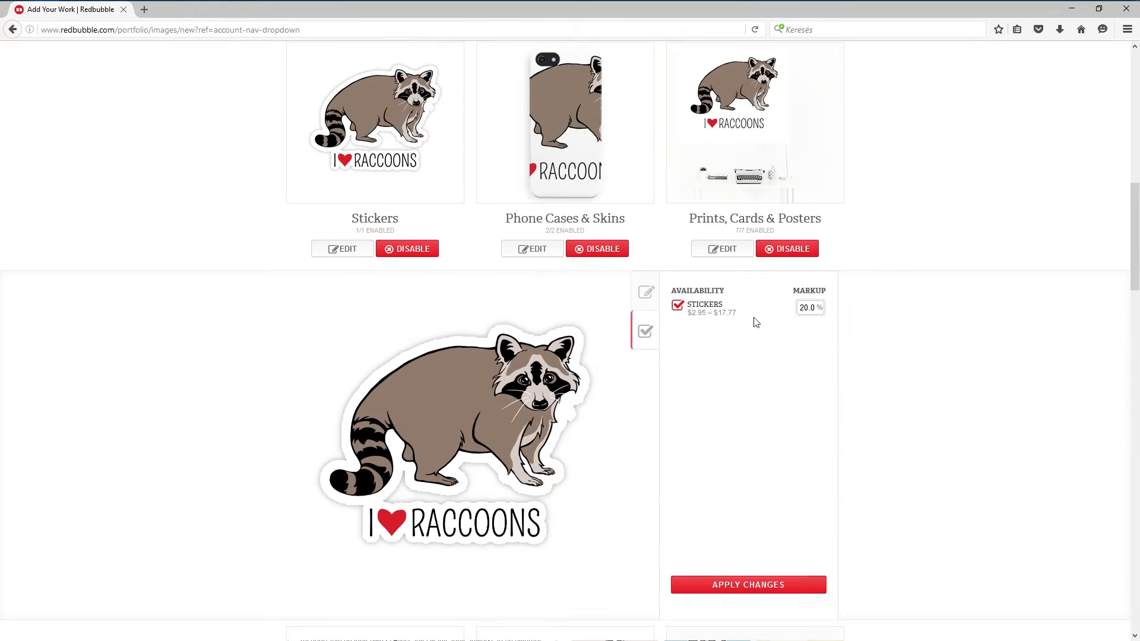
pyautogui.scroll(4, 594, 356)
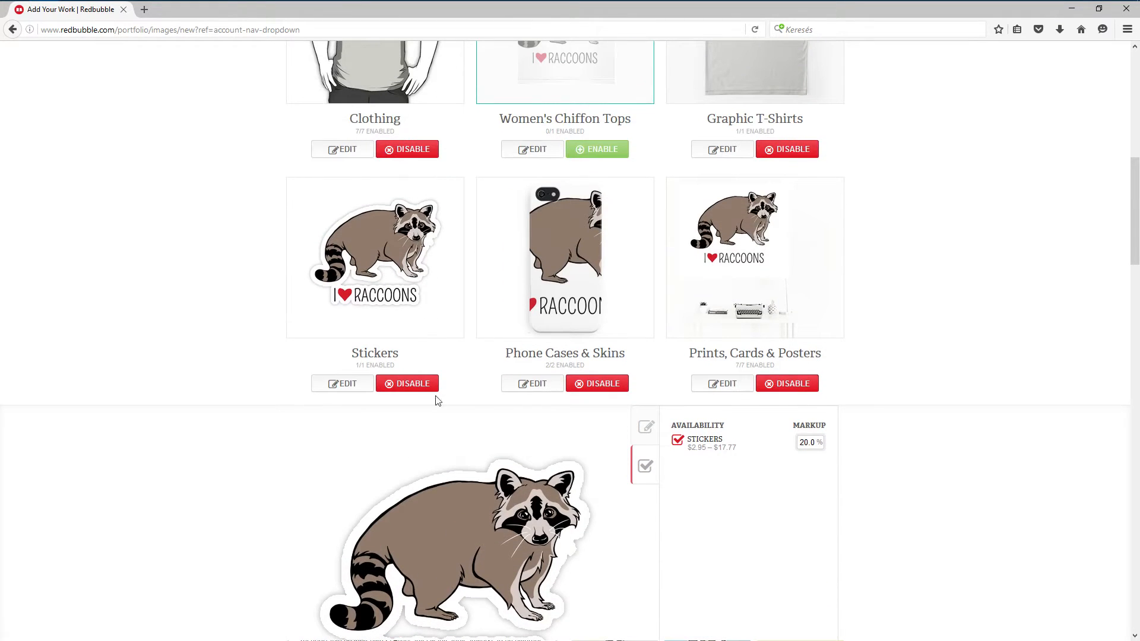
pyautogui.click(652, 415)
pyautogui.click(409, 261)
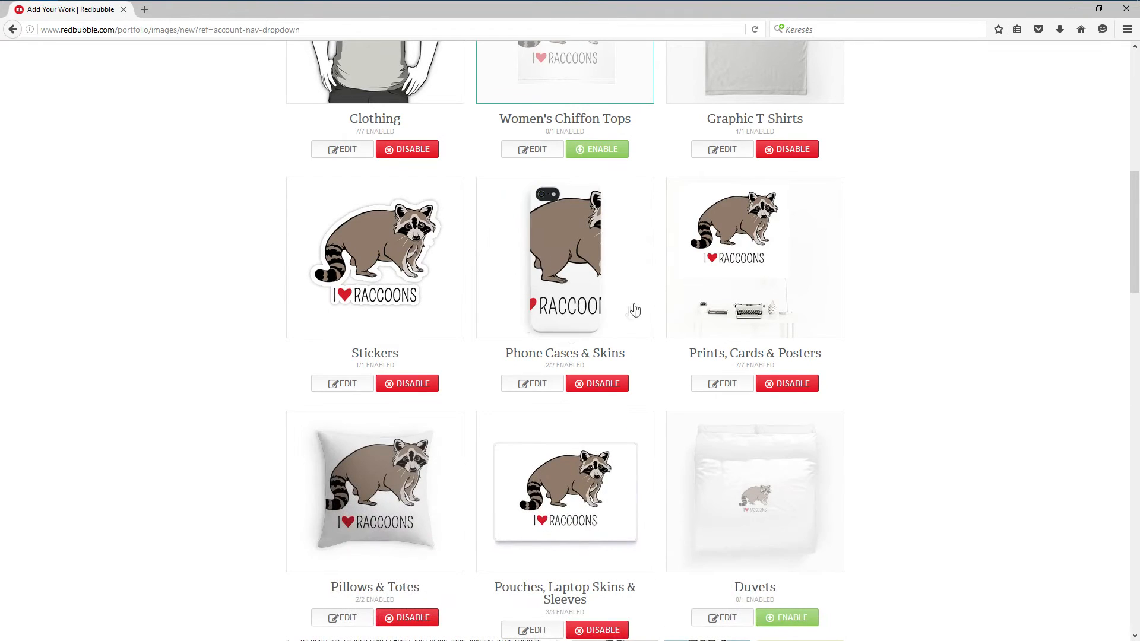
# Step: Open the Phone Cases & Skins design settings and set the background color to the graphic T-shirt's copied #cecfc9
pyautogui.click(551, 385)
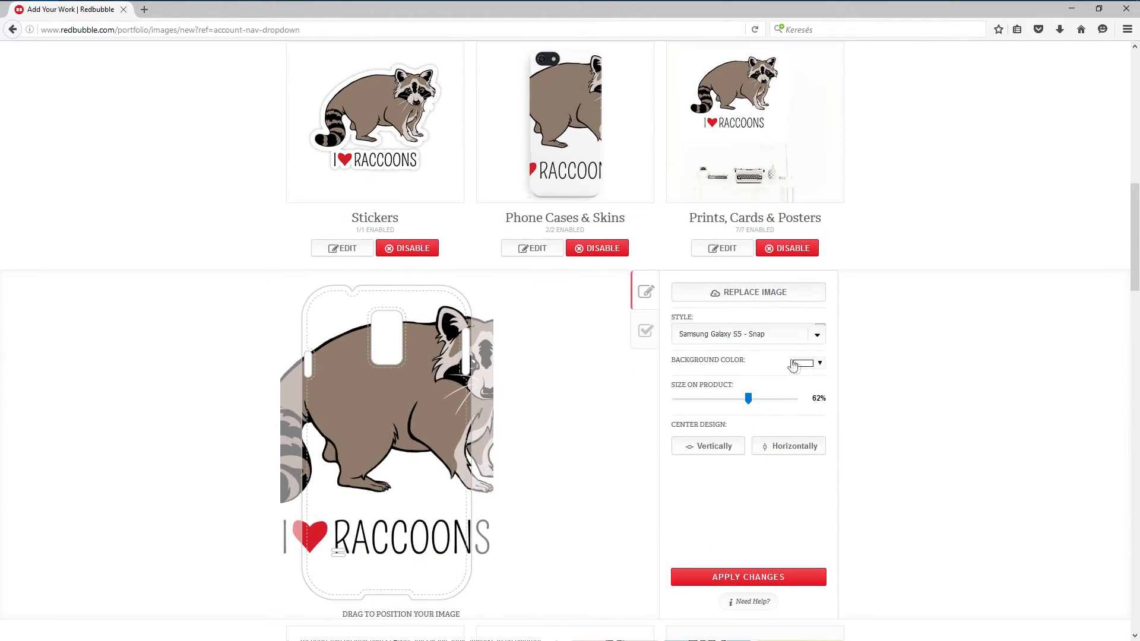
pyautogui.click(822, 365)
pyautogui.moveTo(873, 469); pyautogui.dragTo(798, 478)
pyautogui.hotkey('ctrl', 'v')
pyautogui.click(923, 363)
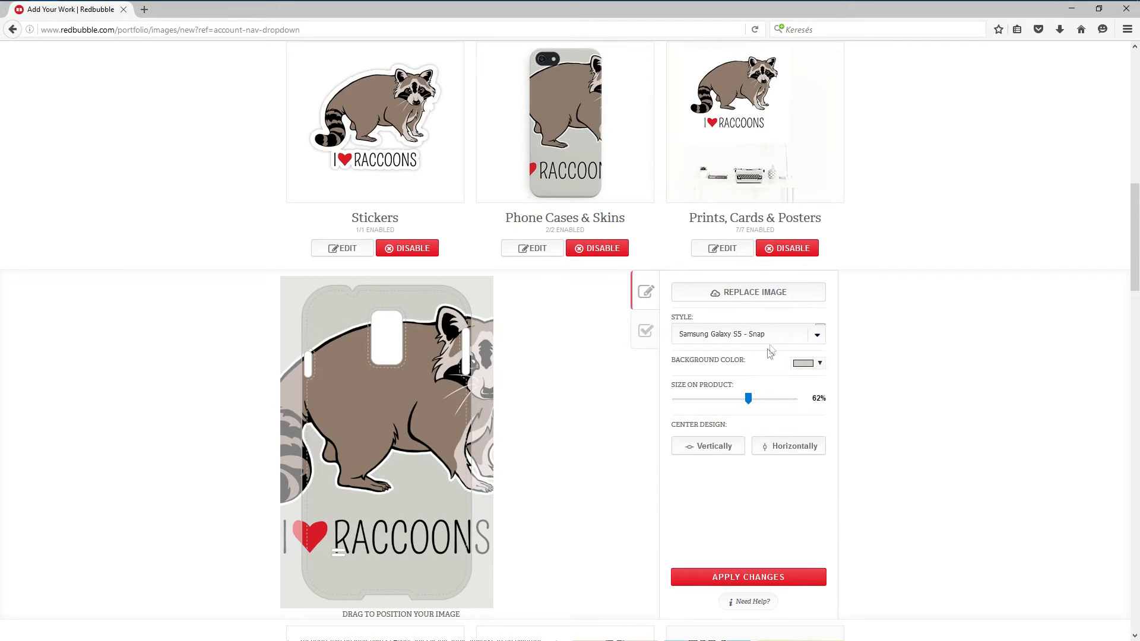
# Step: Scale the phone case design to 25% and position it below the camera cutout, checking the product preview
pyautogui.moveTo(748, 400); pyautogui.dragTo(707, 406)
pyautogui.moveTo(403, 425); pyautogui.dragTo(404, 429)
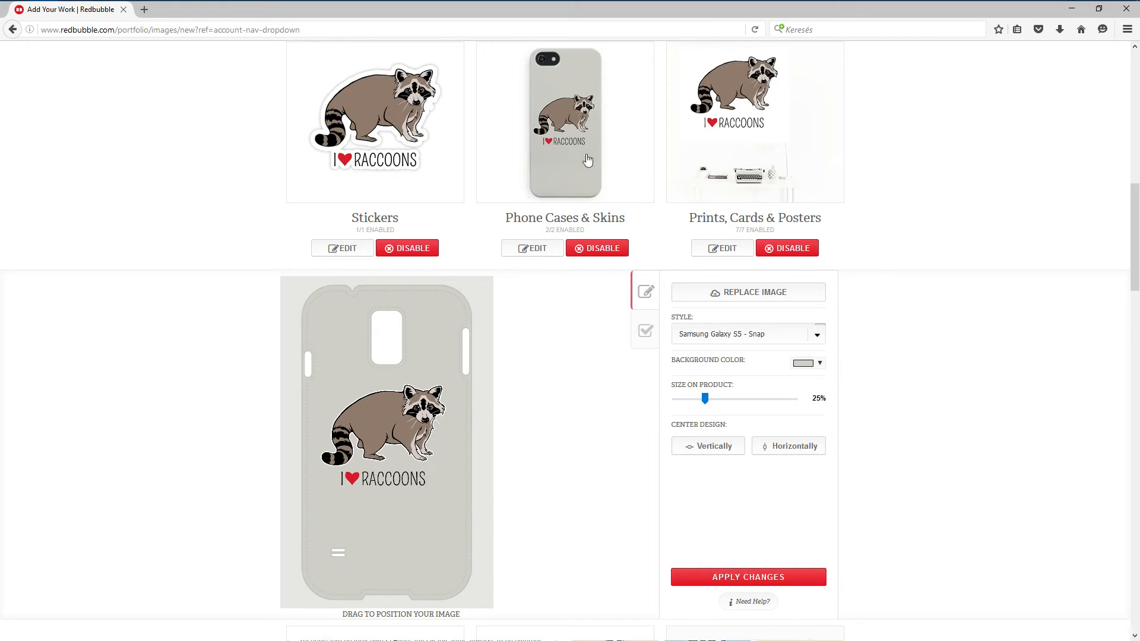
pyautogui.scroll(1, 573, 128)
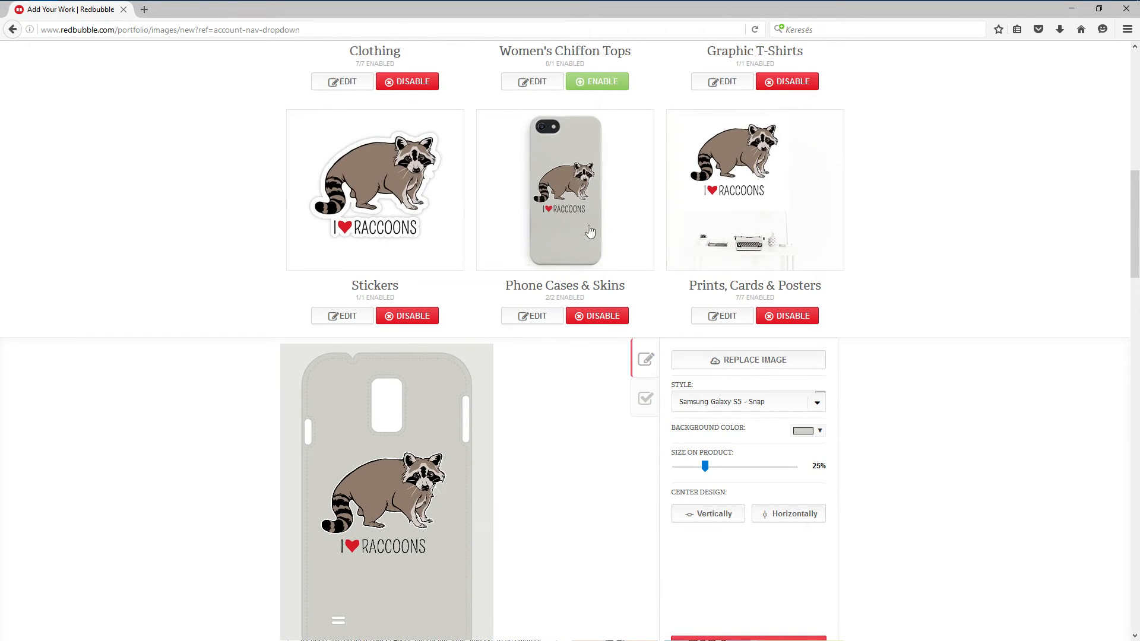
pyautogui.scroll(-1, 523, 173)
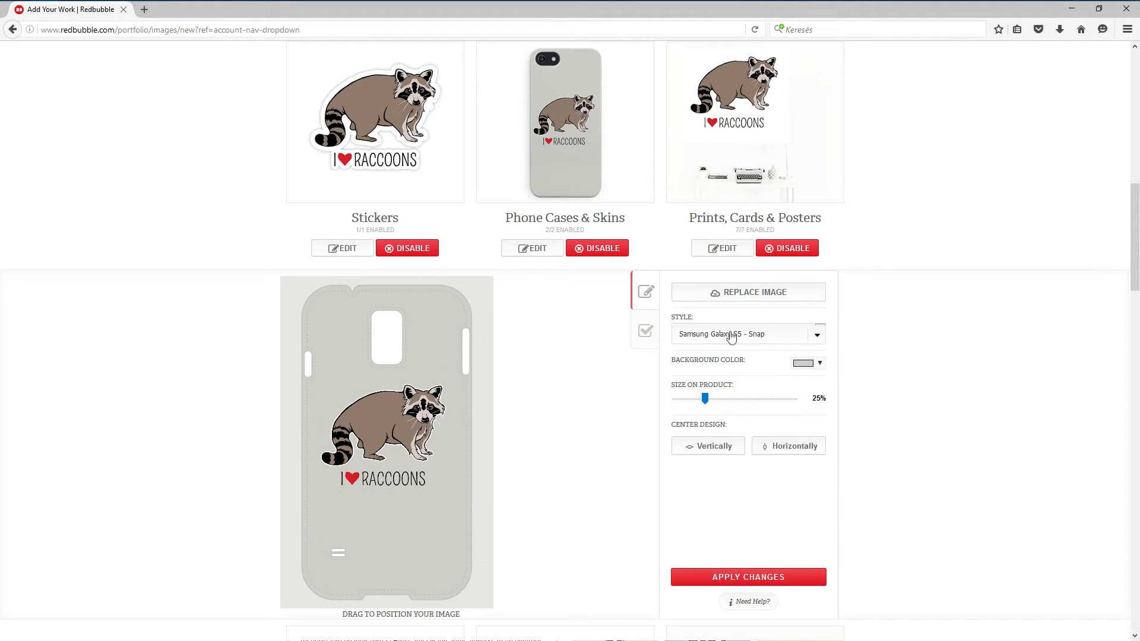
# Step: Check the design's placement on the Samsung Galaxy S4 - Snap and Samsung Galaxy S3 - Snap case styles
pyautogui.click(787, 341)
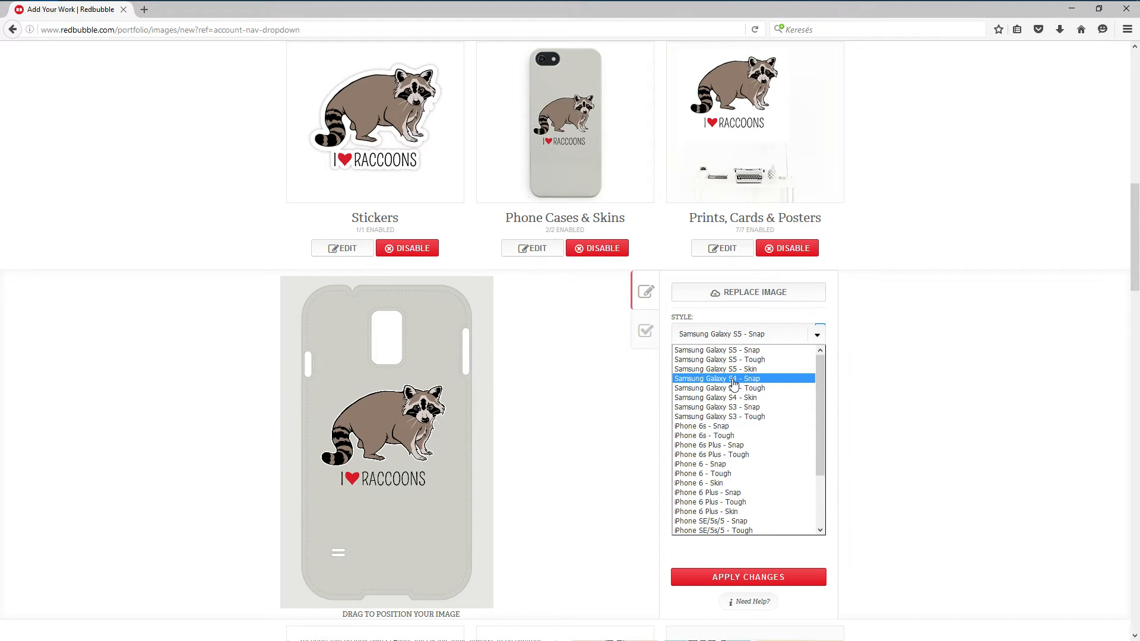
pyautogui.click(735, 379)
pyautogui.click(765, 337)
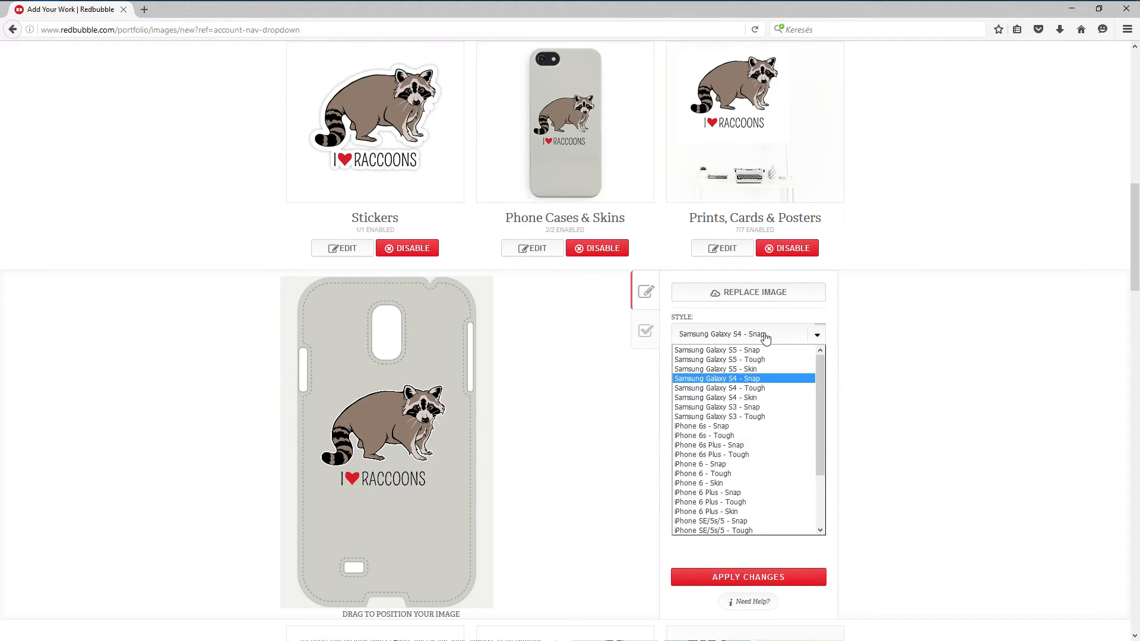
pyautogui.click(740, 408)
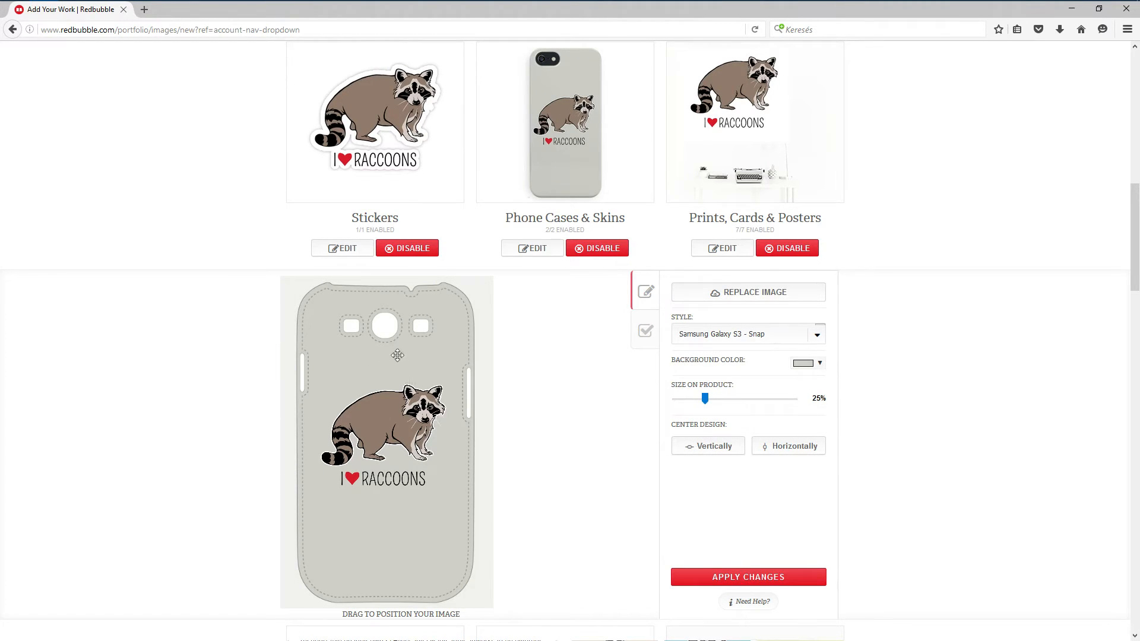
# Step: Switch to the iPhone 6s - Snap style, scale the design to 22% and shift it slightly right to center it on the case
pyautogui.click(772, 336)
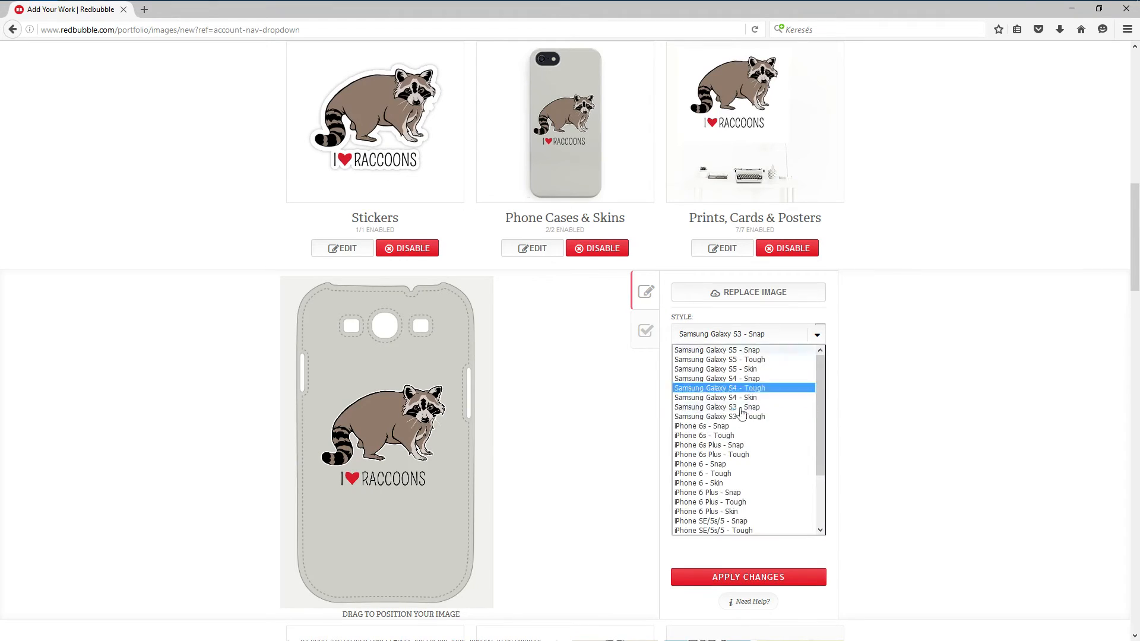
pyautogui.click(724, 426)
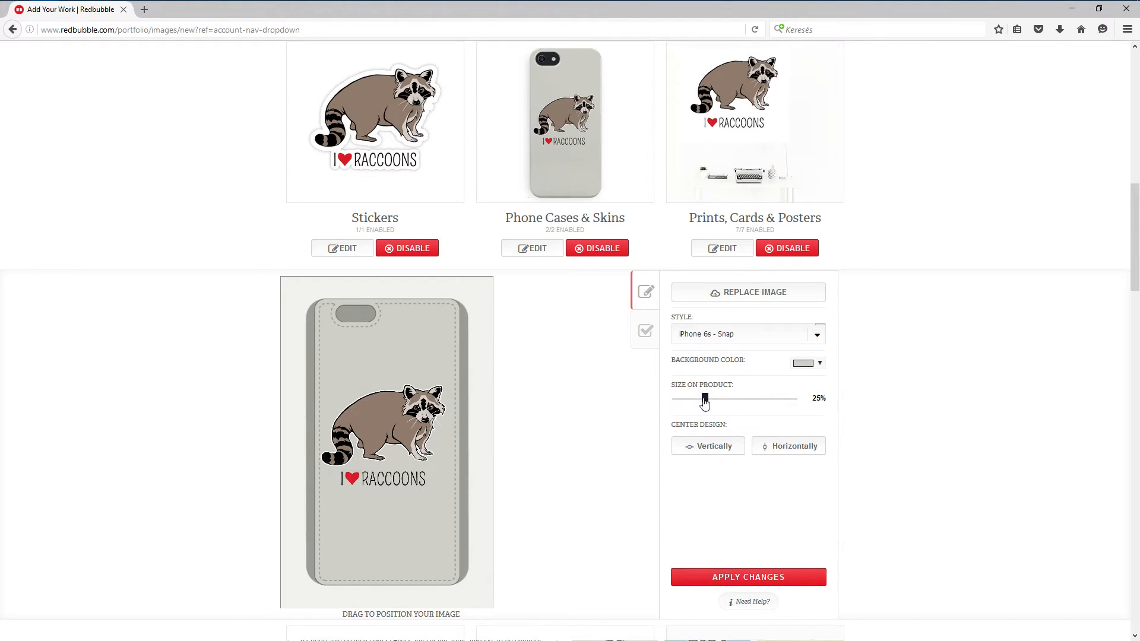
pyautogui.moveTo(705, 401); pyautogui.dragTo(703, 402)
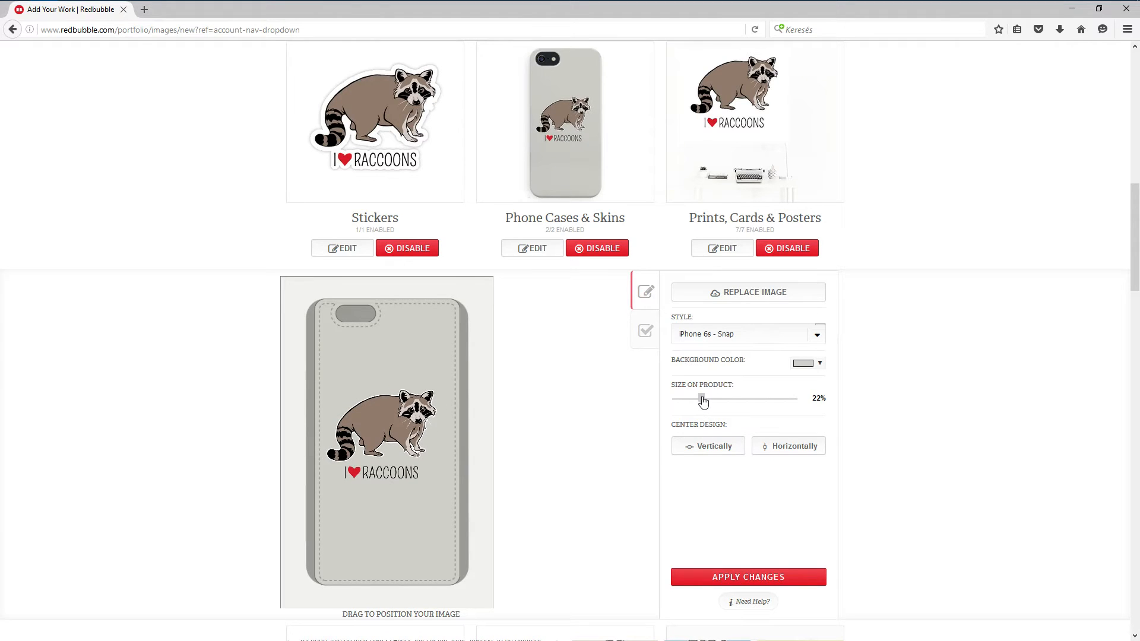
pyautogui.moveTo(392, 427); pyautogui.dragTo(396, 427)
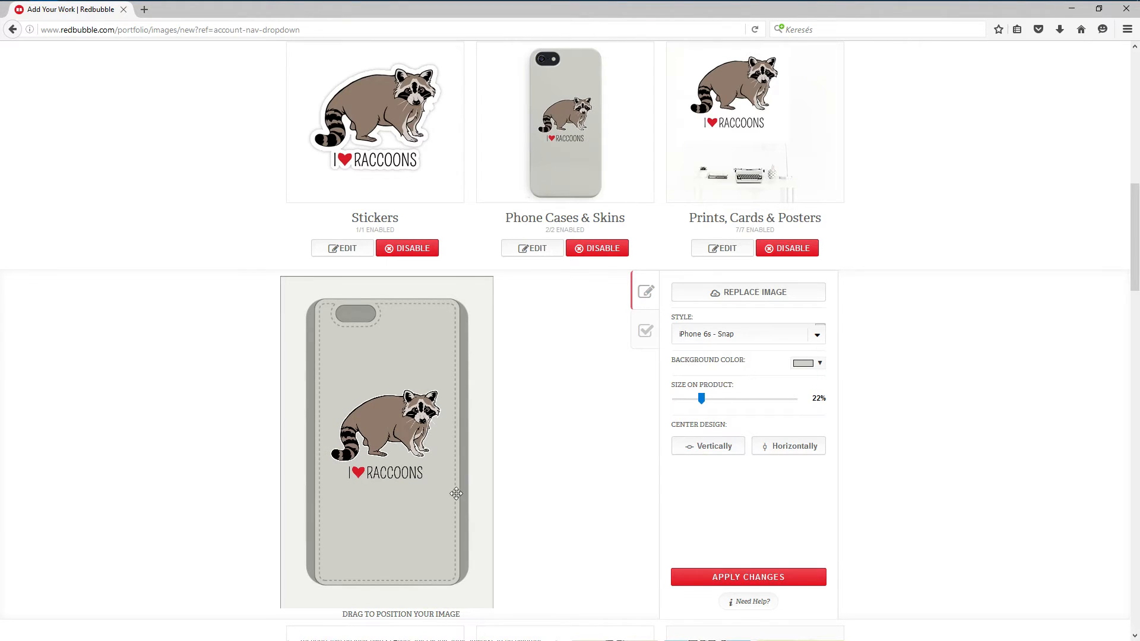
# Step: Check the design's placement on the iPhone 6s - Tough and iPhone 6s Plus - Snap case styles
pyautogui.click(726, 335)
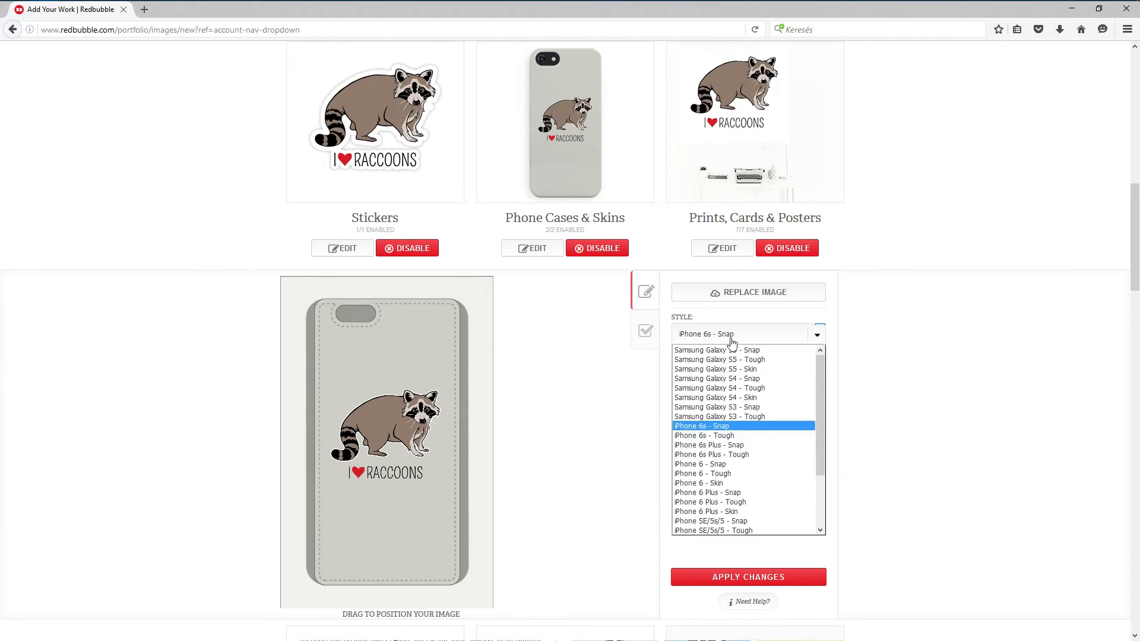
pyautogui.click(700, 438)
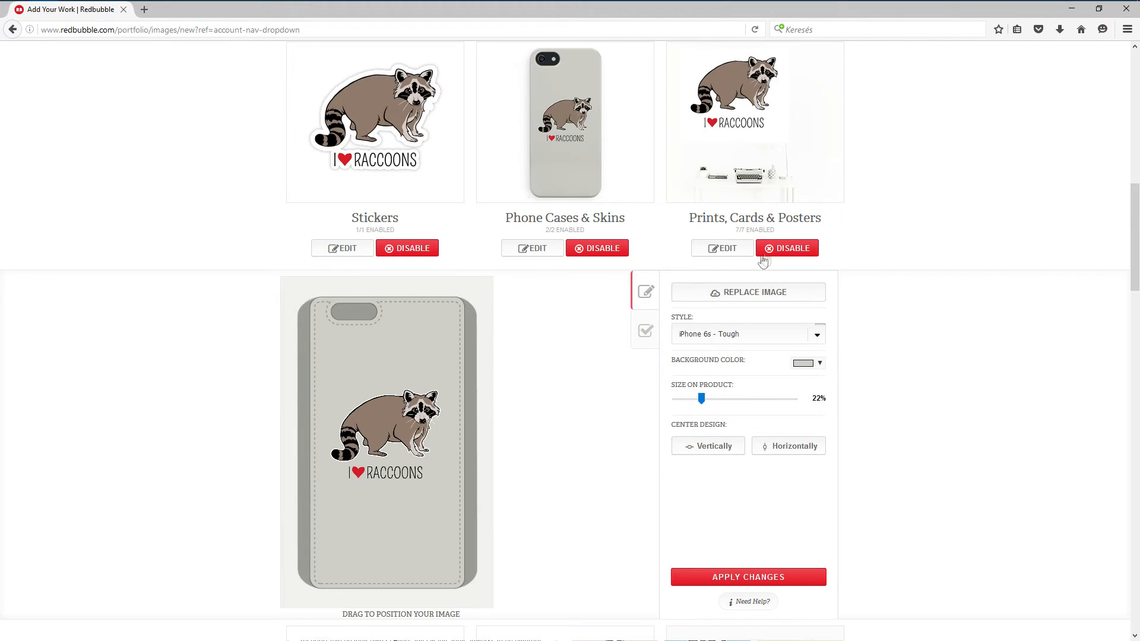
pyautogui.click(818, 334)
pyautogui.click(725, 445)
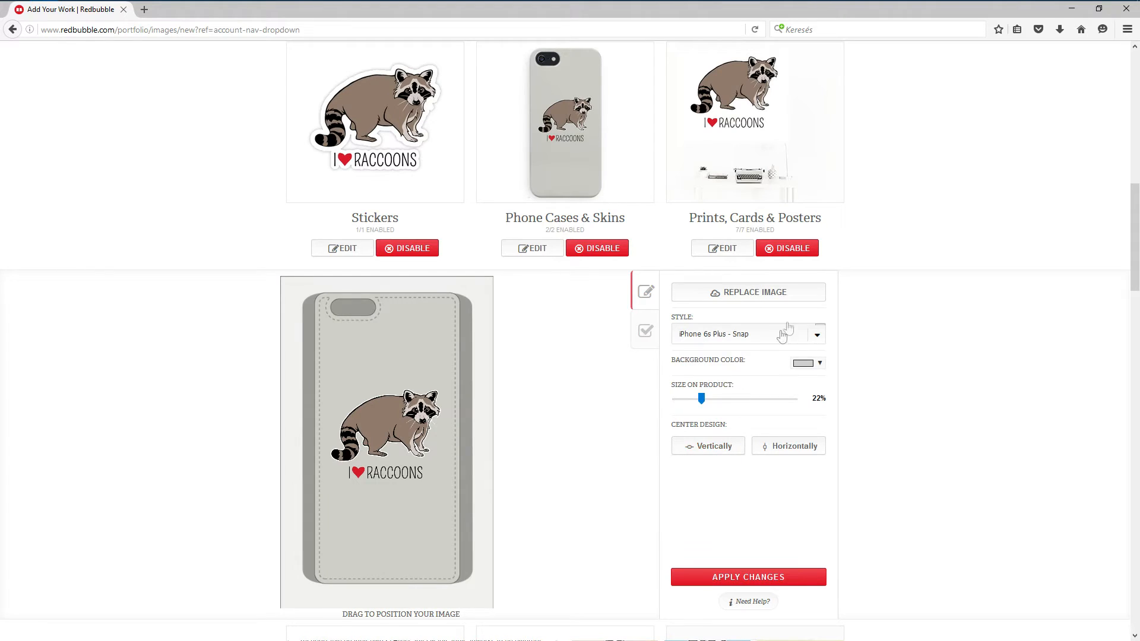
# Step: Check the design's placement on the Samsung Galaxy S5 - Snap, Samsung Galaxy S4 - Snap, iPhone 6 - Snap and iPhone 5c - Snap case styles
pyautogui.click(778, 335)
pyautogui.click(729, 351)
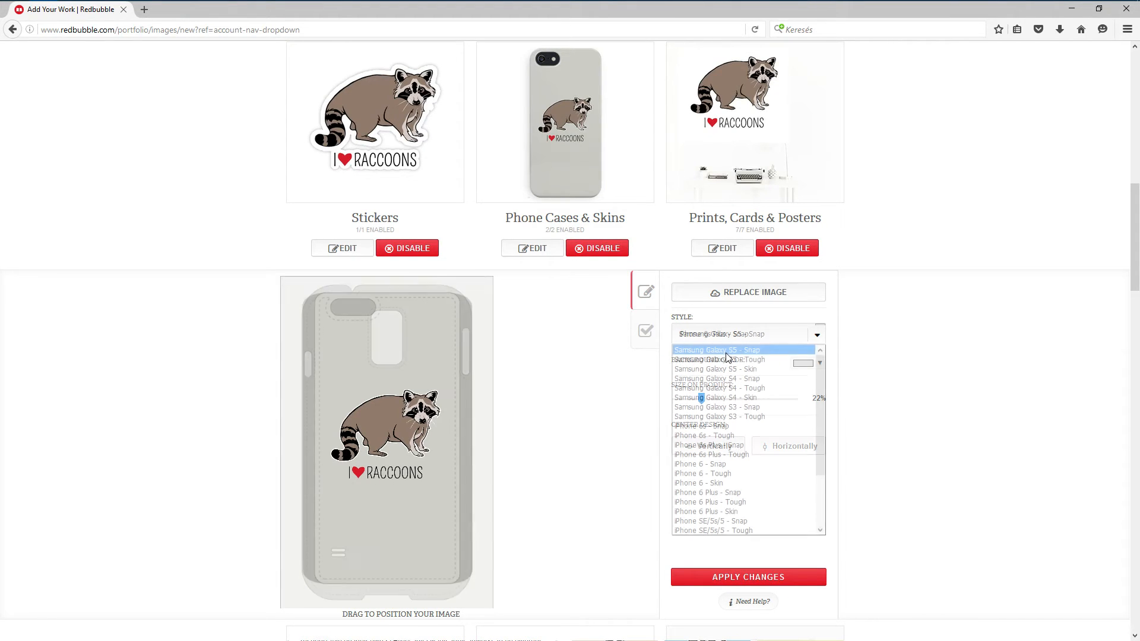
pyautogui.click(755, 341)
pyautogui.click(744, 379)
pyautogui.click(768, 343)
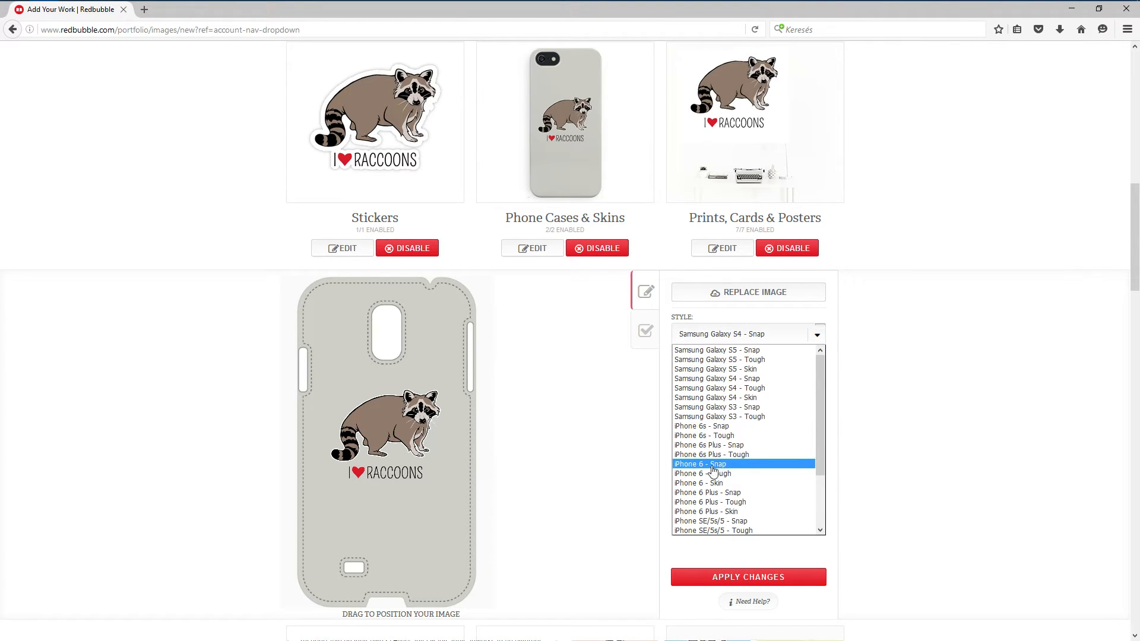
pyautogui.click(717, 465)
pyautogui.click(755, 331)
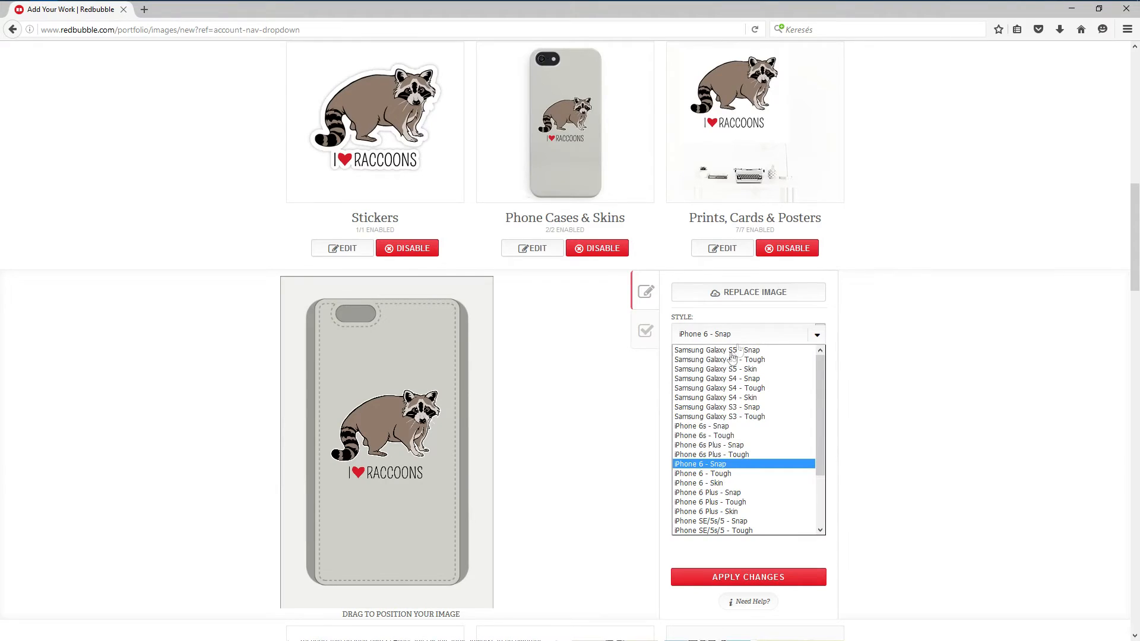
pyautogui.scroll(-3, 737, 499)
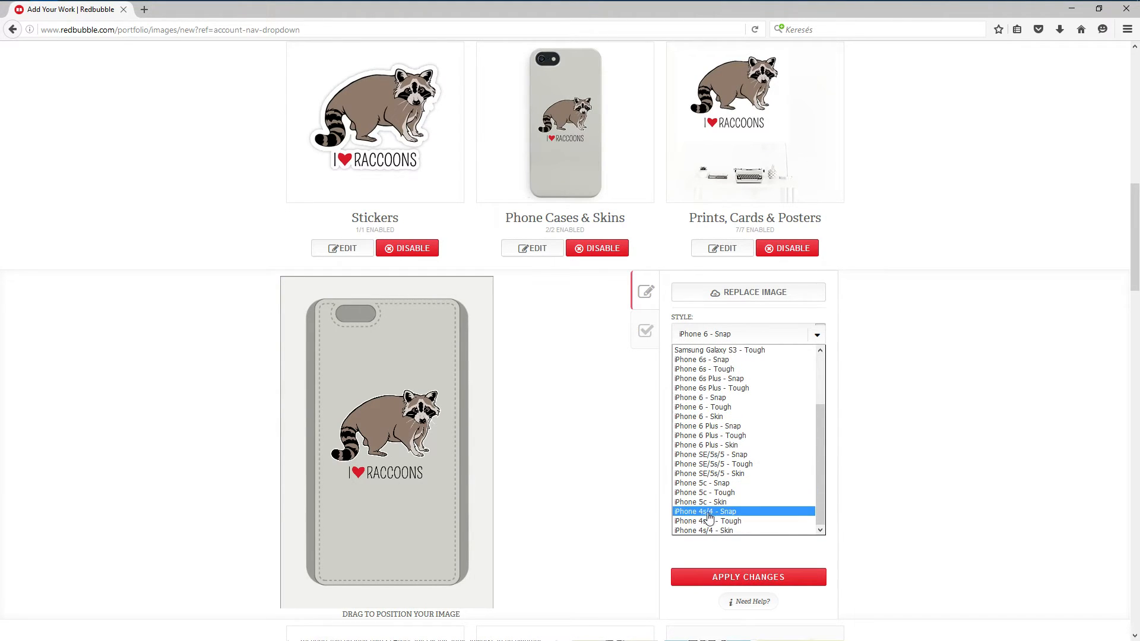
pyautogui.click(702, 483)
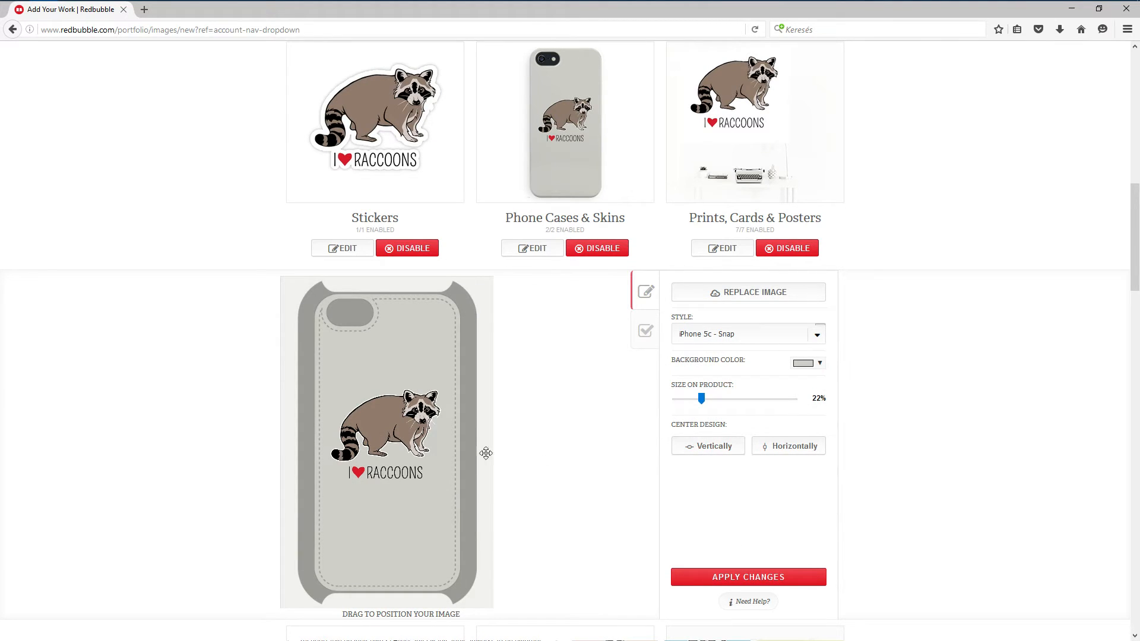
# Step: Try shifting the design toward the right edge of the iPhone 5c - Snap case and compare it on Samsung Galaxy S3 - Snap
pyautogui.moveTo(392, 436); pyautogui.dragTo(421, 436)
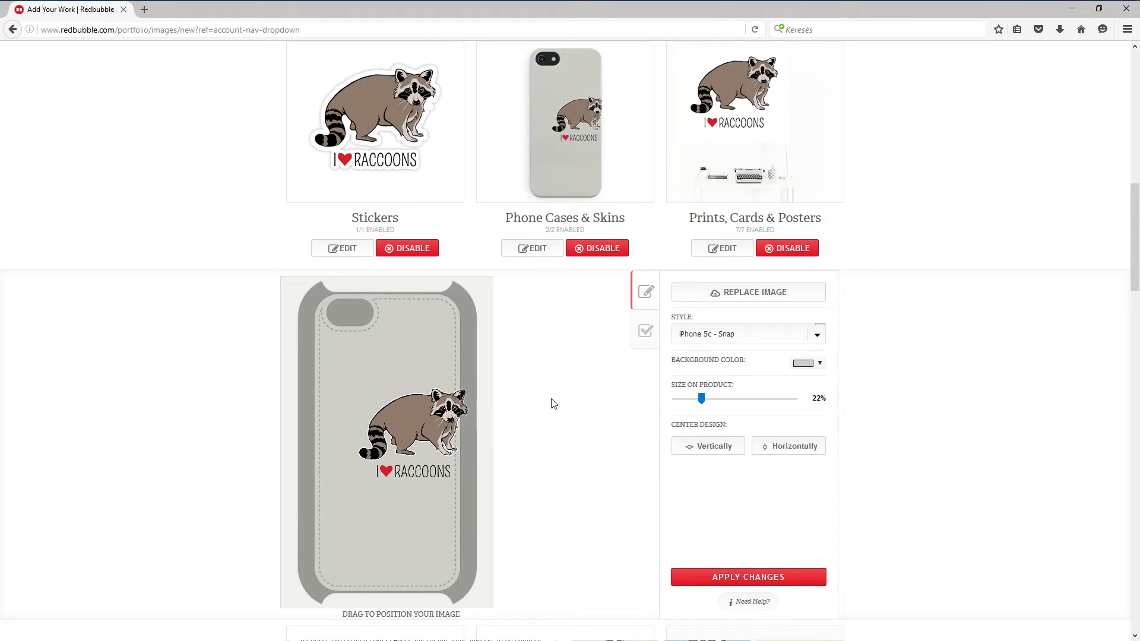
pyautogui.click(782, 338)
pyautogui.scroll(3, 743, 386)
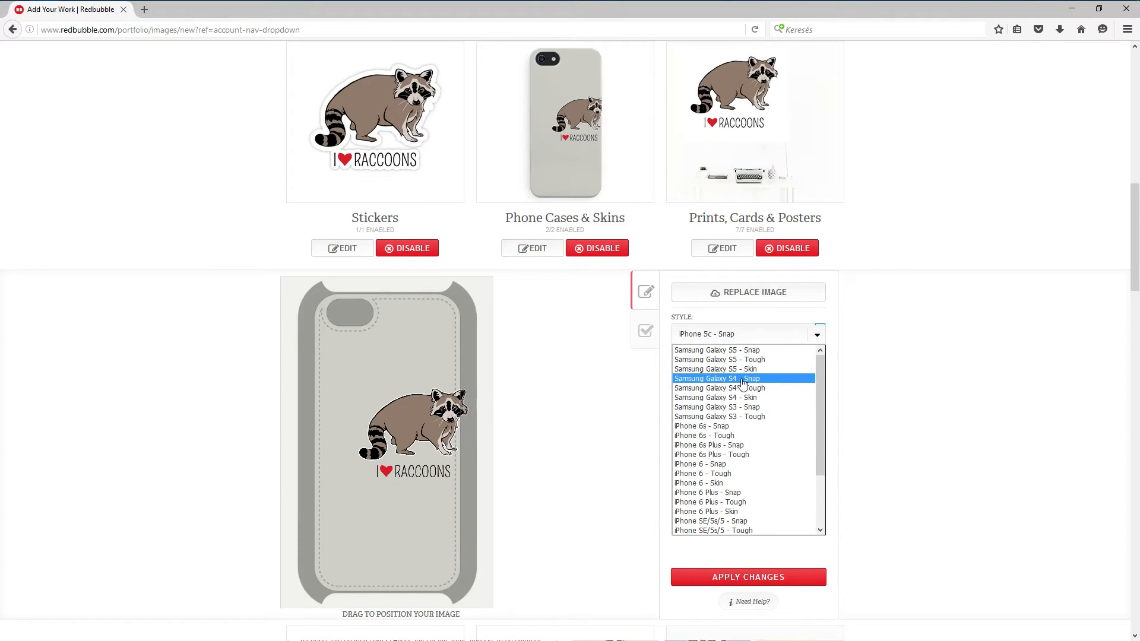
pyautogui.click(717, 408)
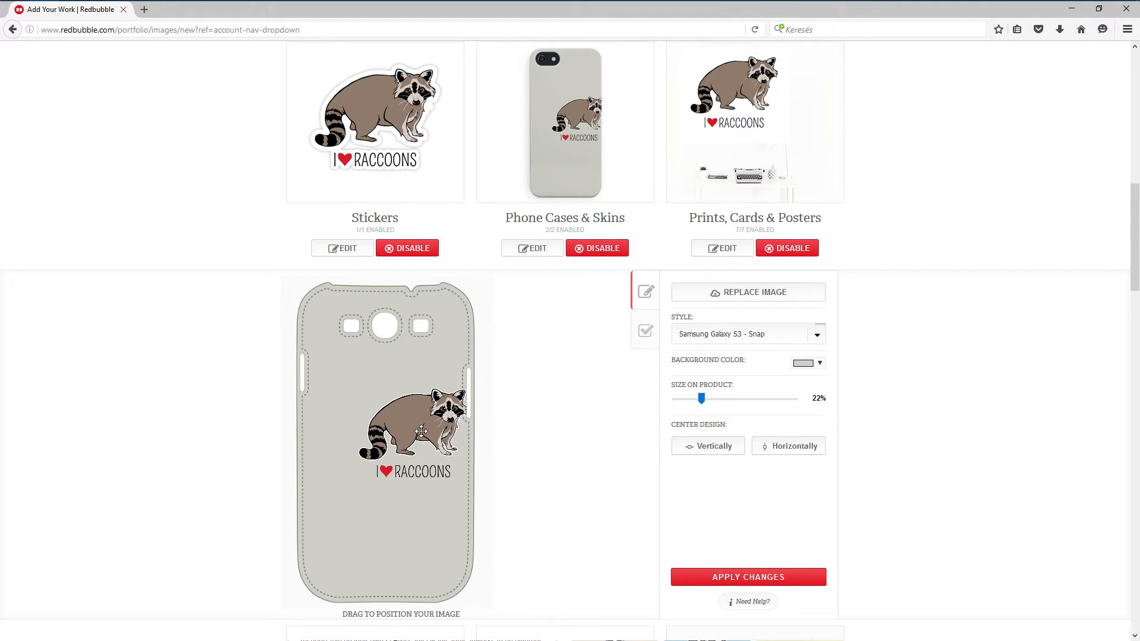
# Step: Move the design back to the middle of the Samsung Galaxy S3 - Snap case and fine-tune its position on Samsung Galaxy S5 - Snap
pyautogui.moveTo(438, 425); pyautogui.dragTo(405, 426)
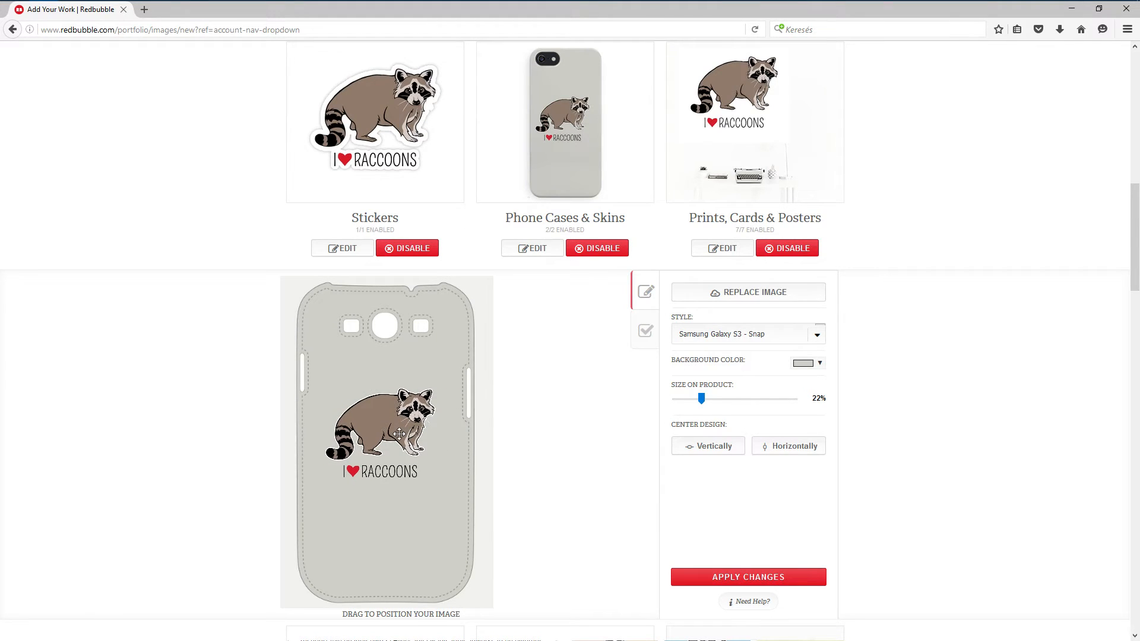
pyautogui.click(731, 332)
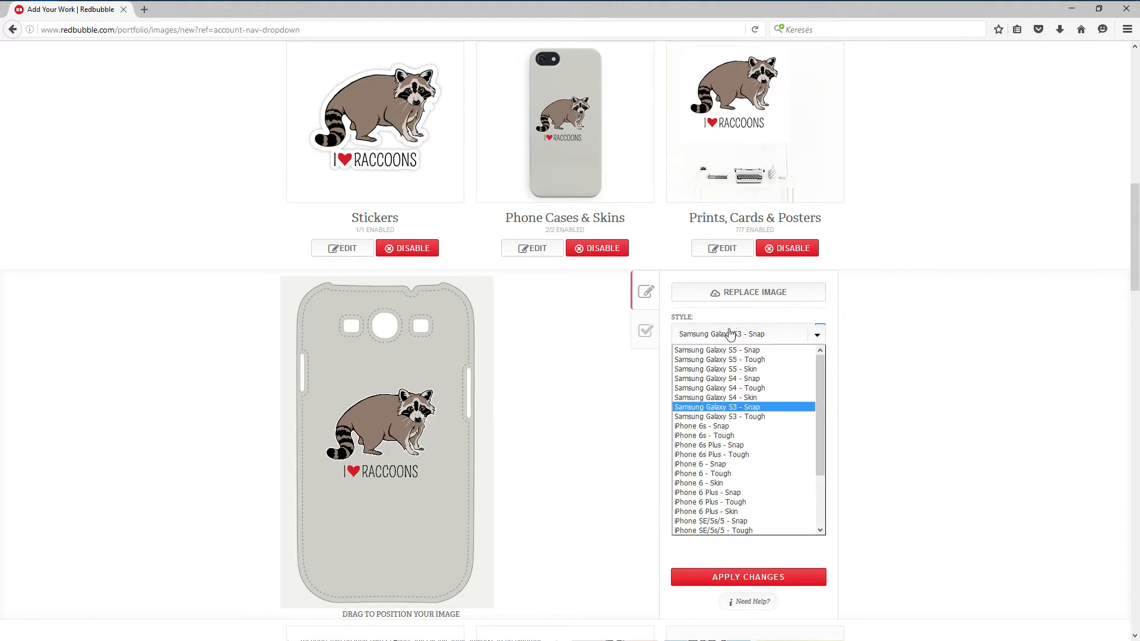
pyautogui.click(730, 351)
pyautogui.moveTo(397, 418); pyautogui.dragTo(396, 423)
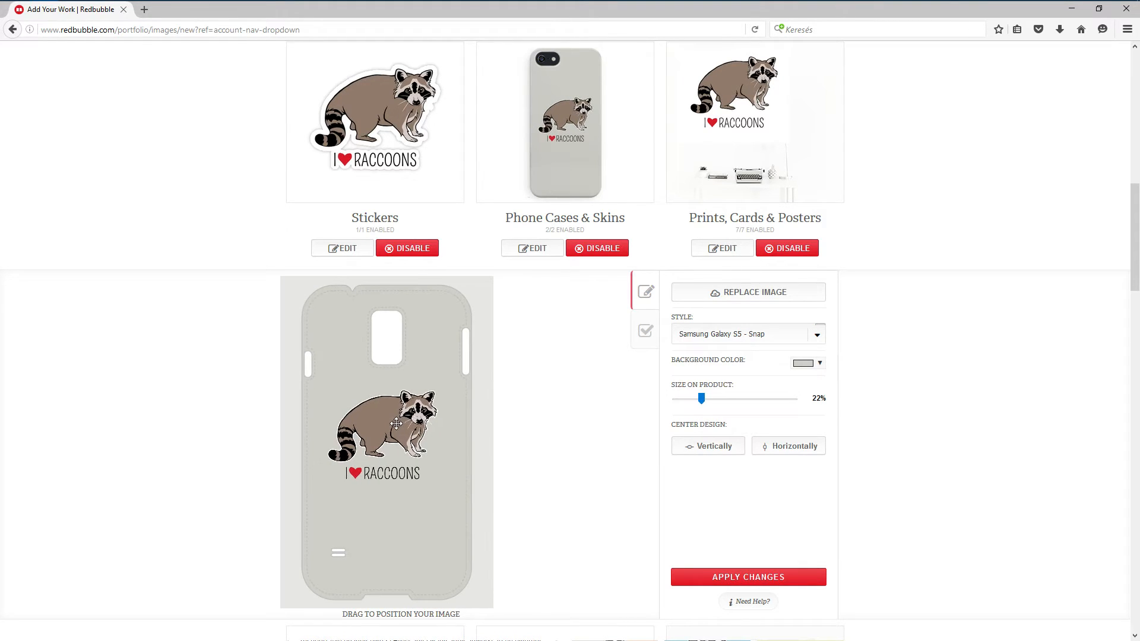
# Step: Check the design's placement on the iPhone 4s/4 - Snap, iPhone 5c - Snap and iPhone SE/5s/5 - Snap case styles
pyautogui.click(770, 334)
pyautogui.scroll(-5, 706, 492)
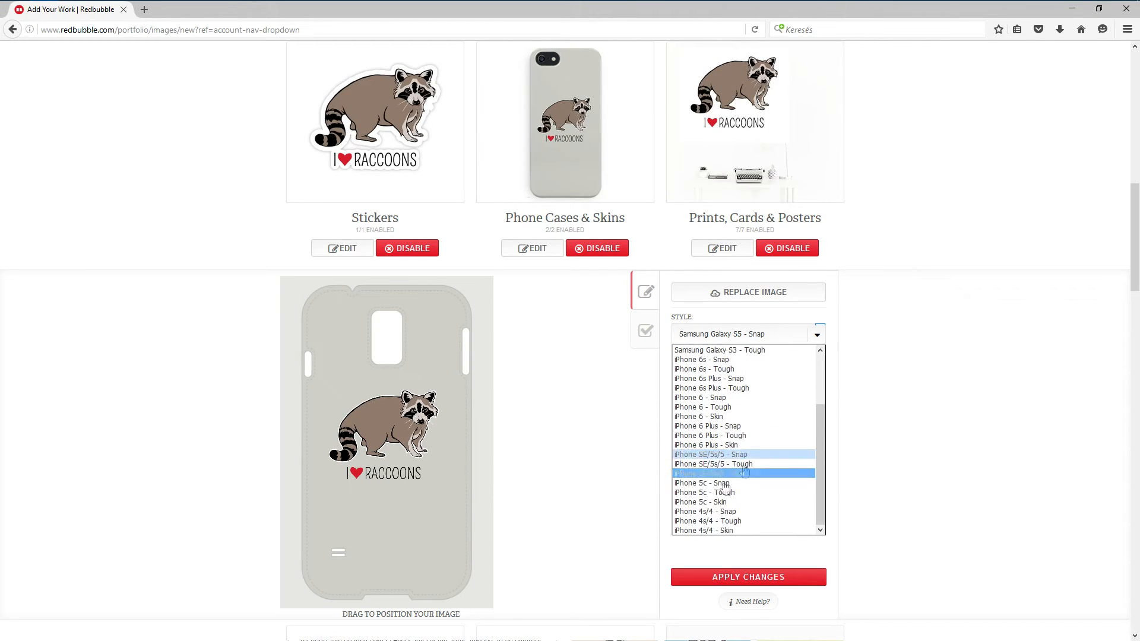
pyautogui.click(706, 512)
pyautogui.click(743, 334)
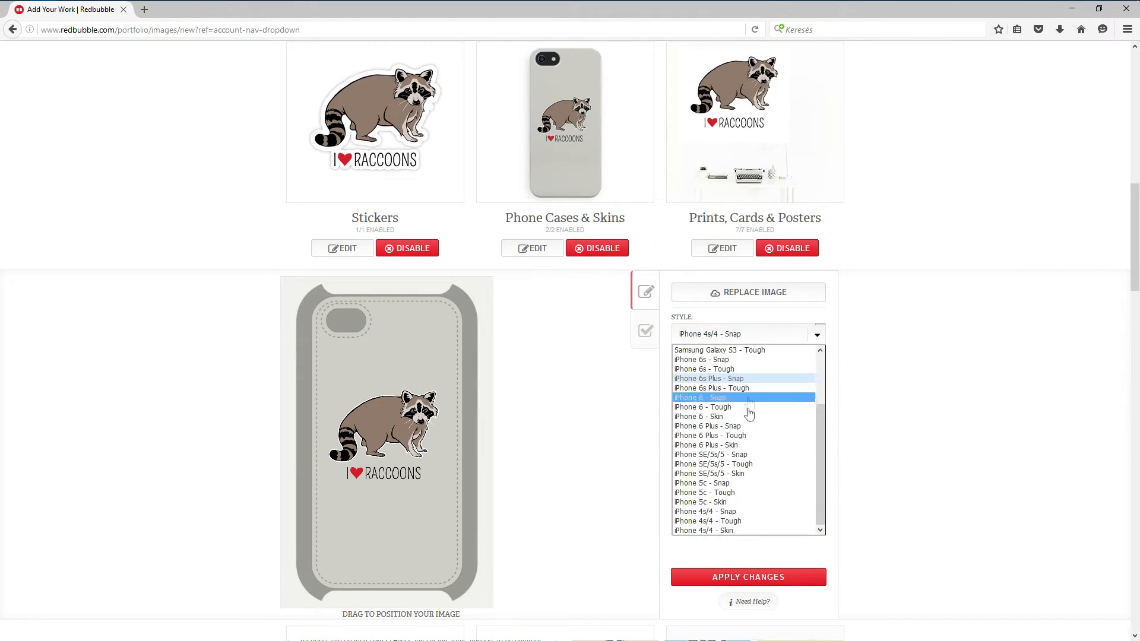
pyautogui.click(747, 483)
pyautogui.click(745, 335)
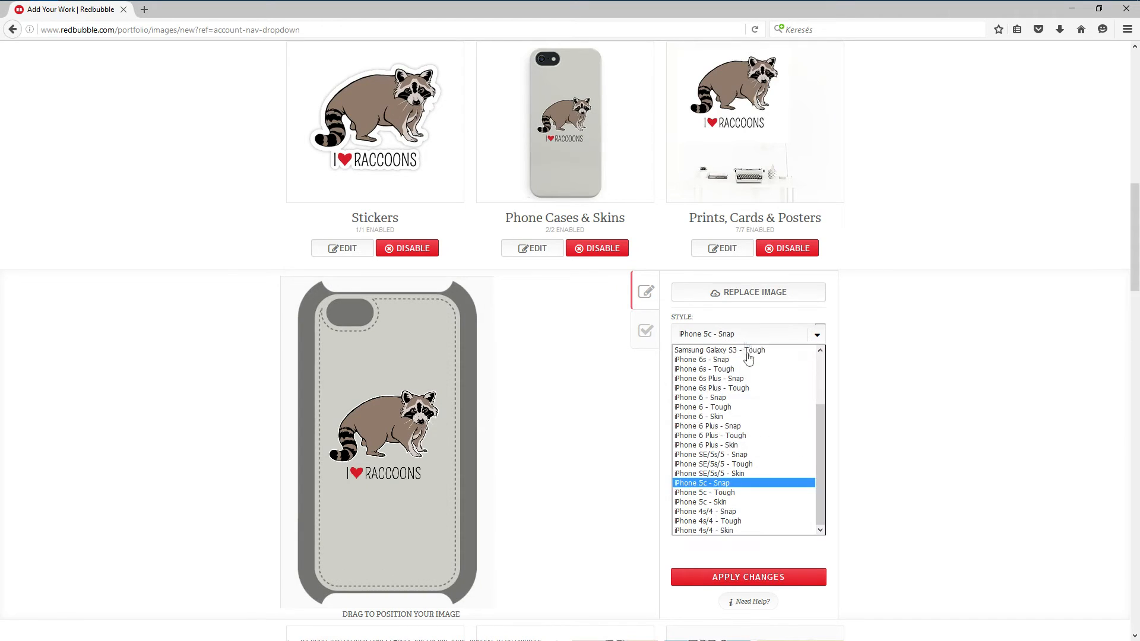
pyautogui.click(737, 455)
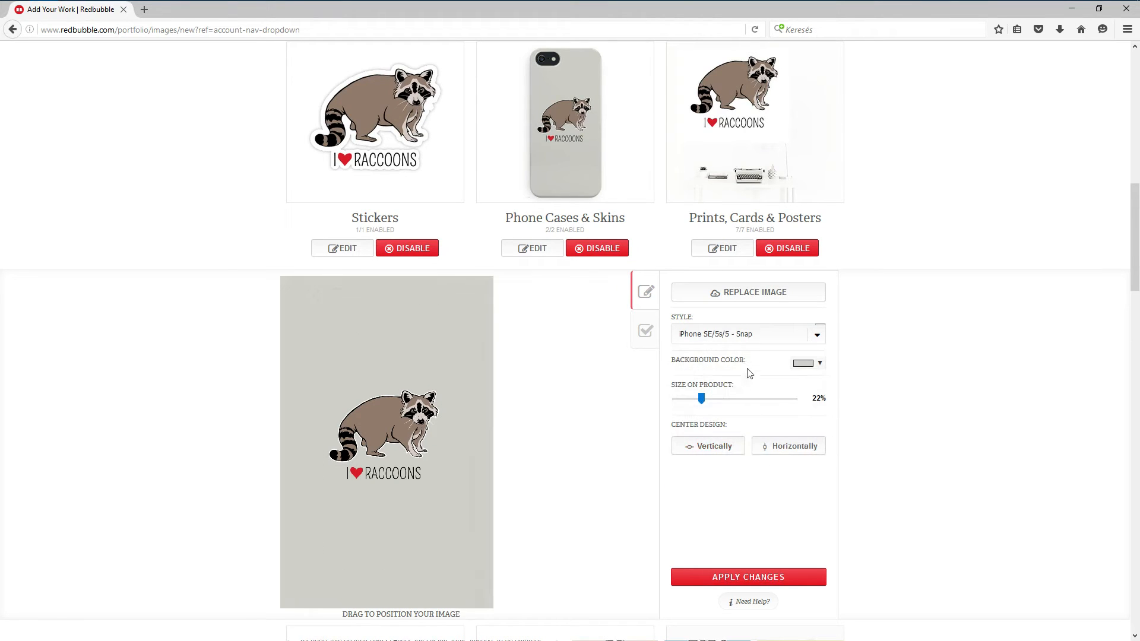
# Step: Check the design's placement on the iPhone 6 Plus - Snap, iPhone 6s Plus - Snap and Samsung Galaxy S5 - Snap case styles
pyautogui.click(760, 339)
pyautogui.click(738, 426)
pyautogui.click(742, 334)
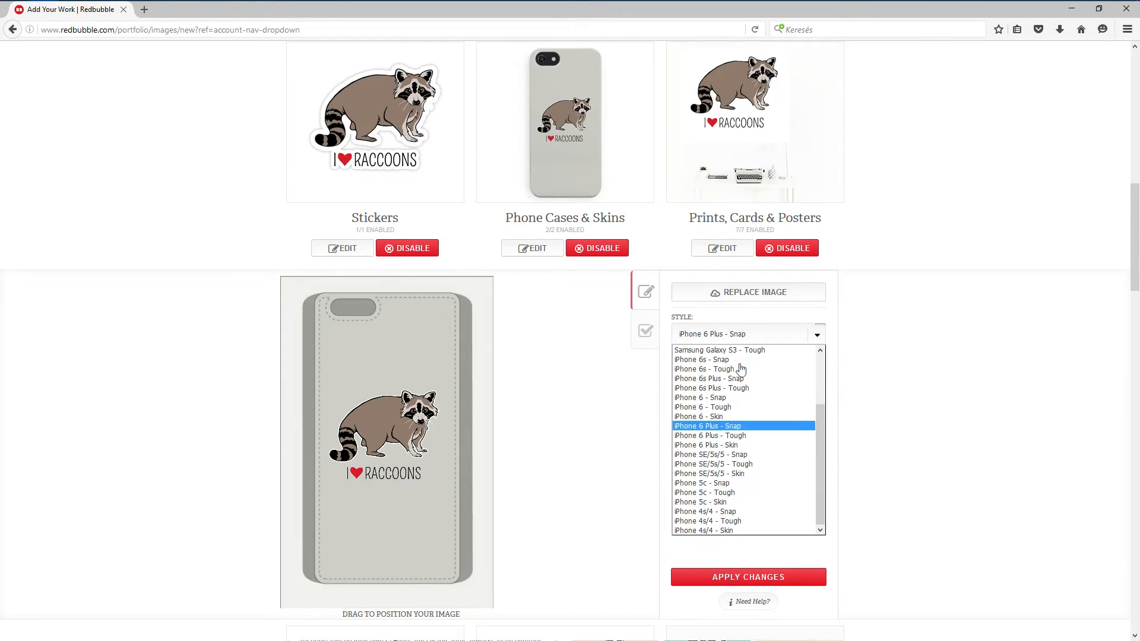
pyautogui.click(740, 378)
pyautogui.click(730, 338)
pyautogui.scroll(5, 731, 356)
pyautogui.click(730, 351)
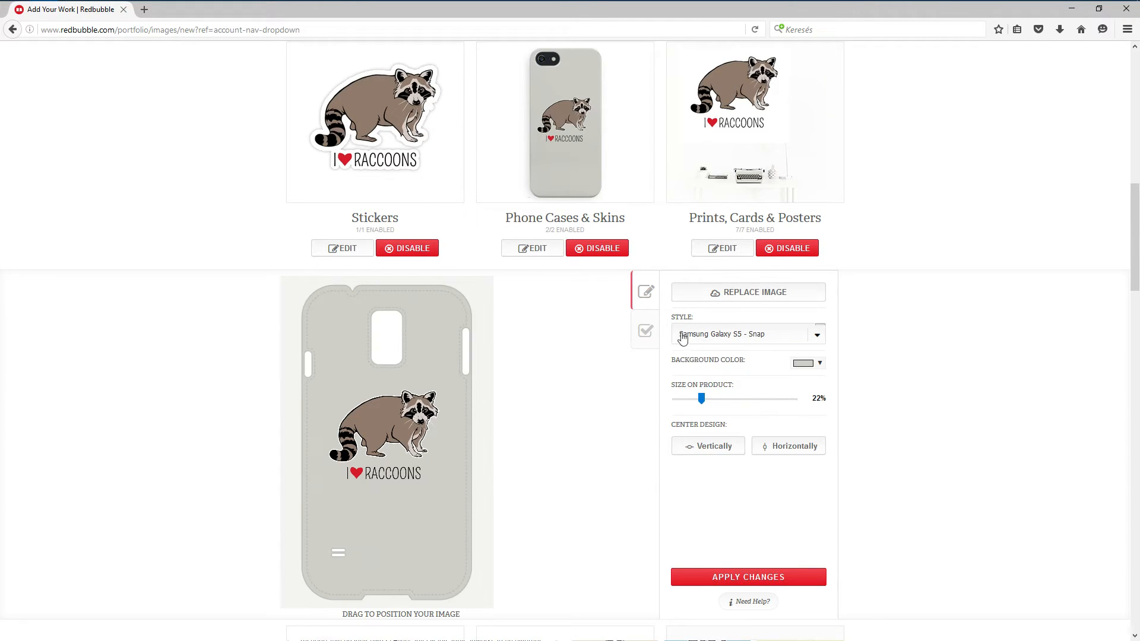
# Step: Toggle the availability of Galaxy Cases & Skins off and back on
pyautogui.click(646, 321)
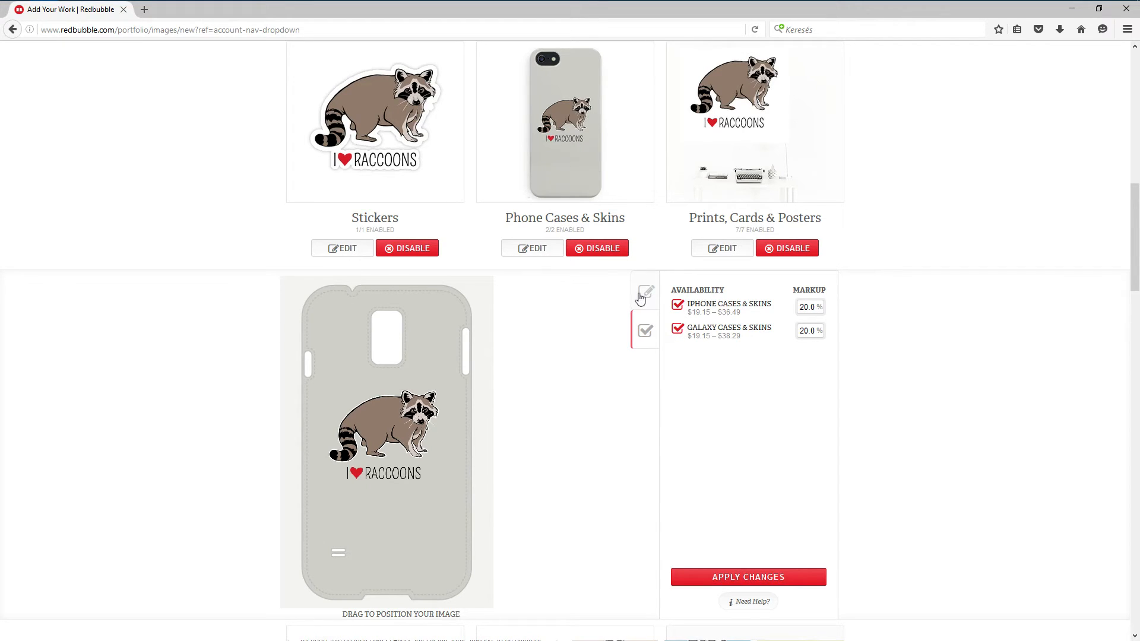
pyautogui.click(678, 332)
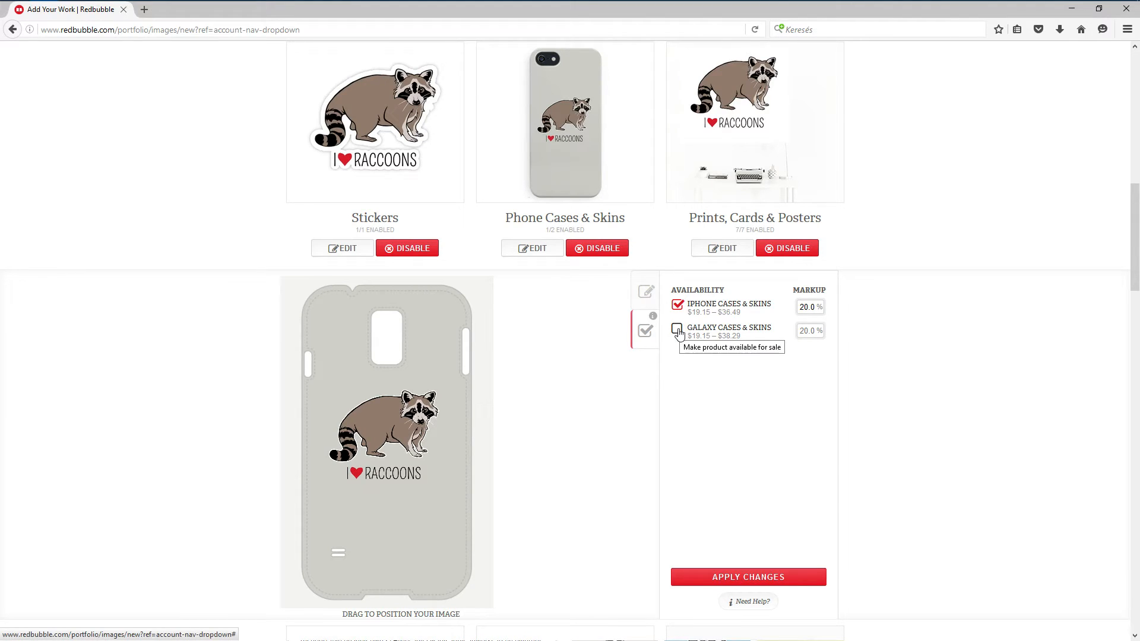
pyautogui.click(677, 331)
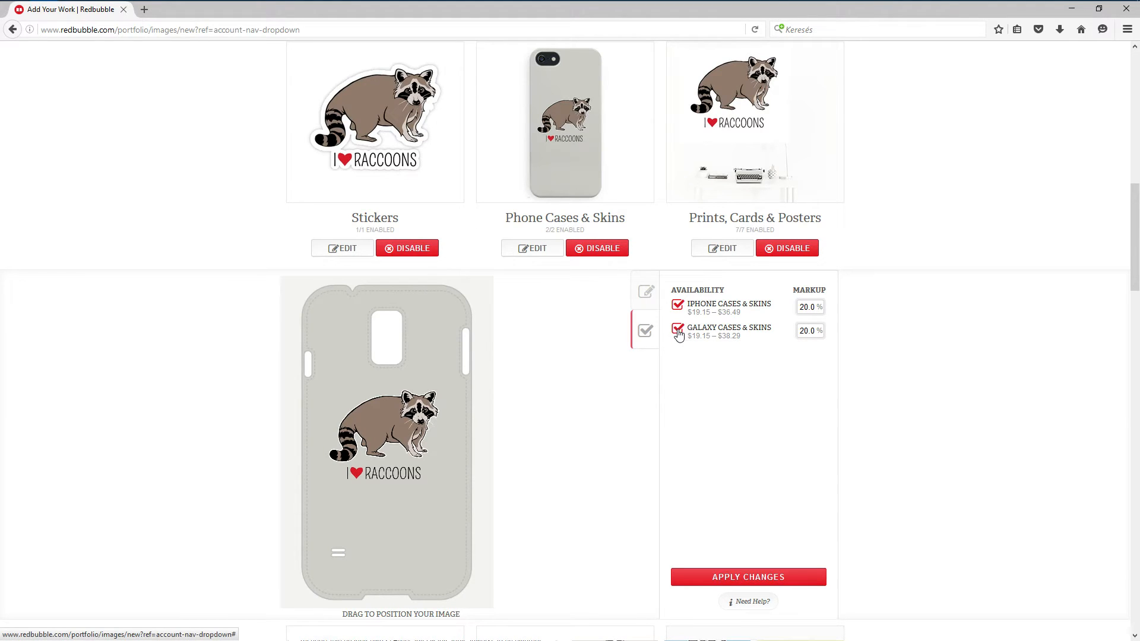
pyautogui.click(645, 288)
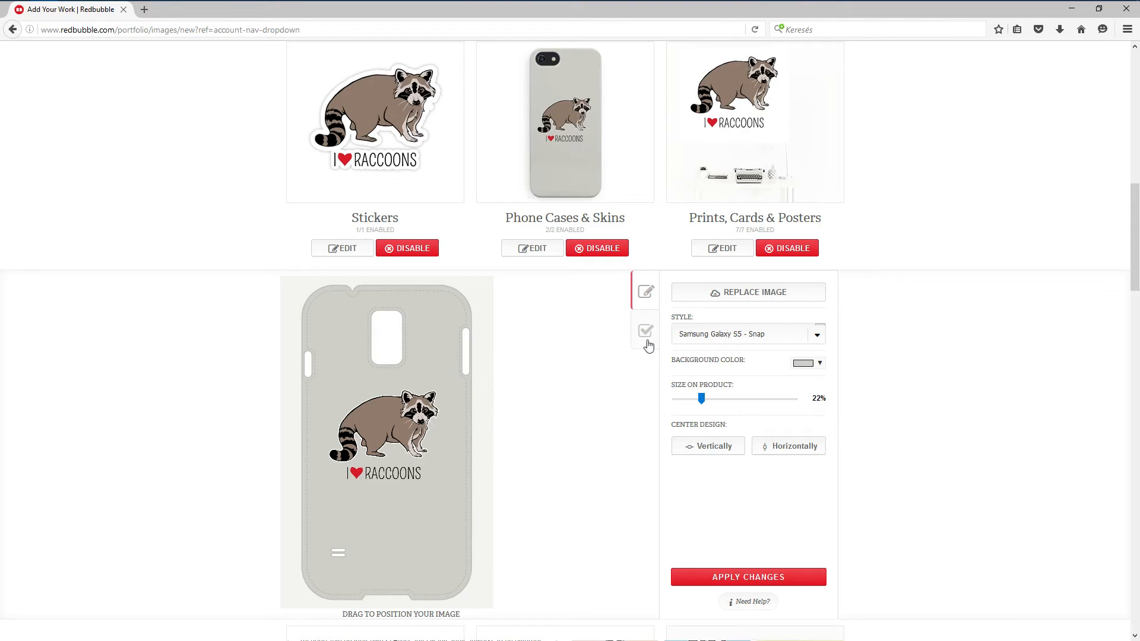
pyautogui.click(738, 335)
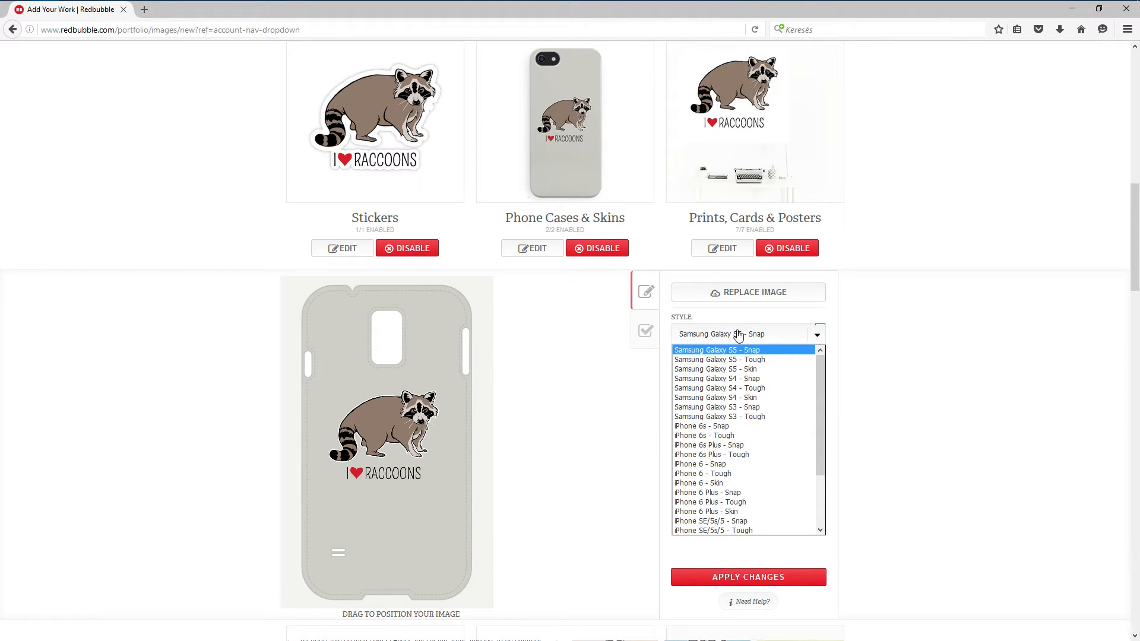
pyautogui.click(750, 321)
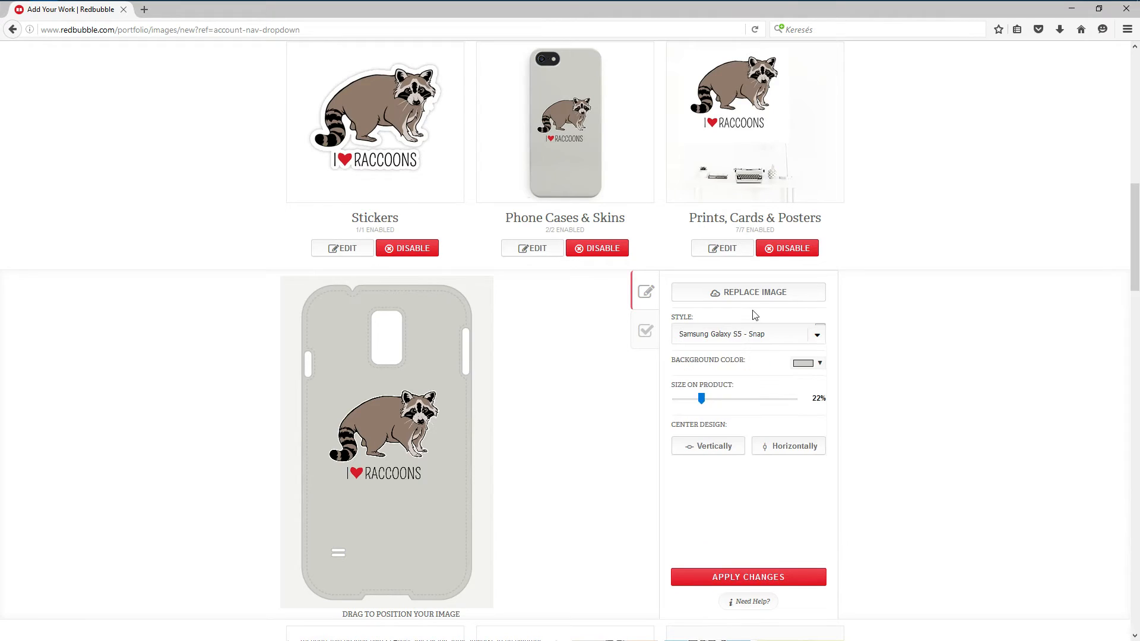
pyautogui.click(649, 341)
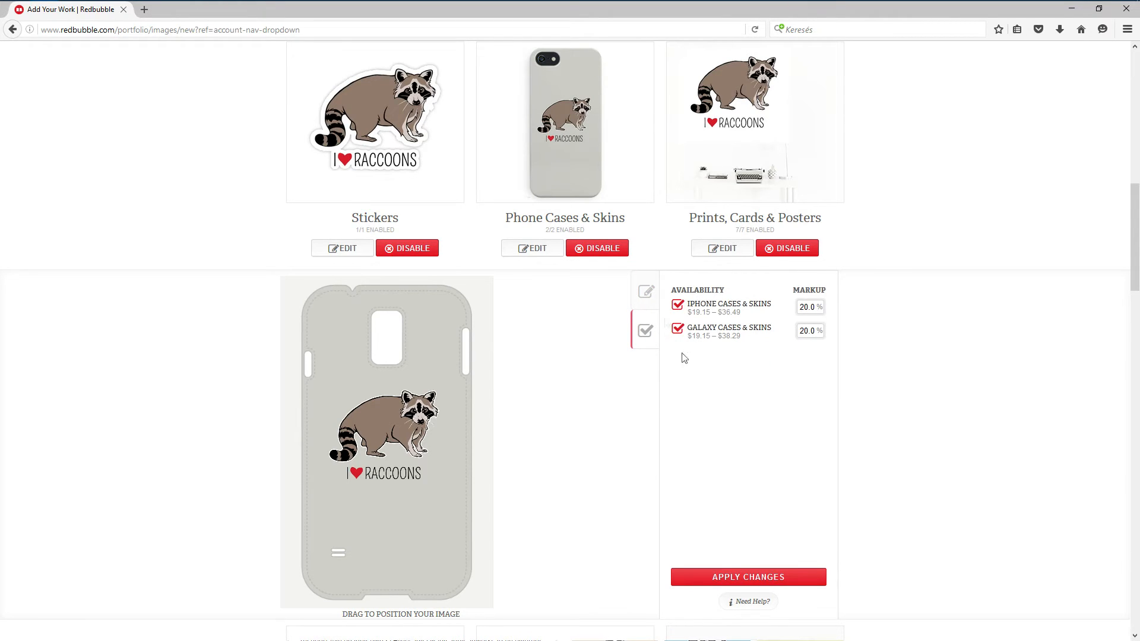
# Step: Move the design slightly lower on the Samsung Galaxy S5 - Snap case and apply the phone case changes
pyautogui.moveTo(389, 432); pyautogui.dragTo(395, 440)
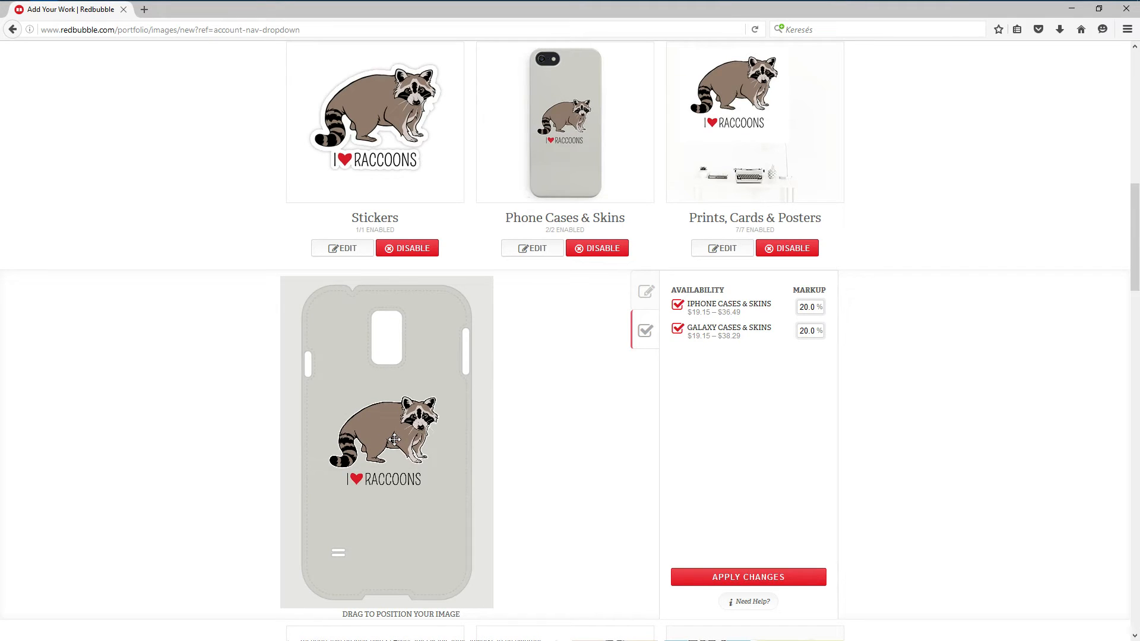
pyautogui.click(657, 307)
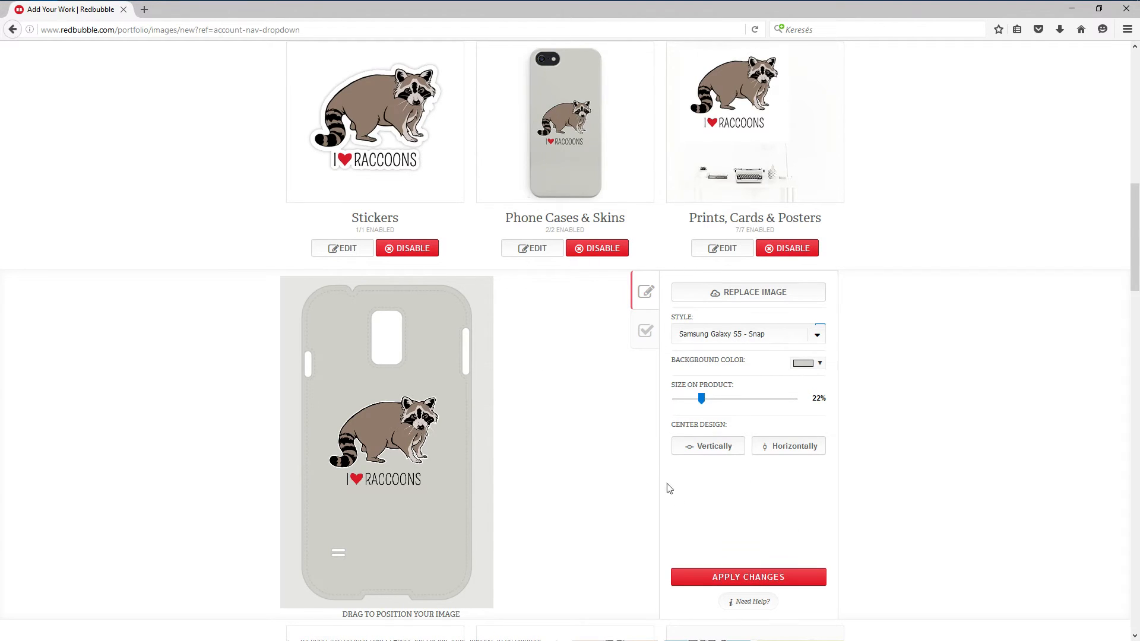
pyautogui.moveTo(397, 430); pyautogui.dragTo(398, 432)
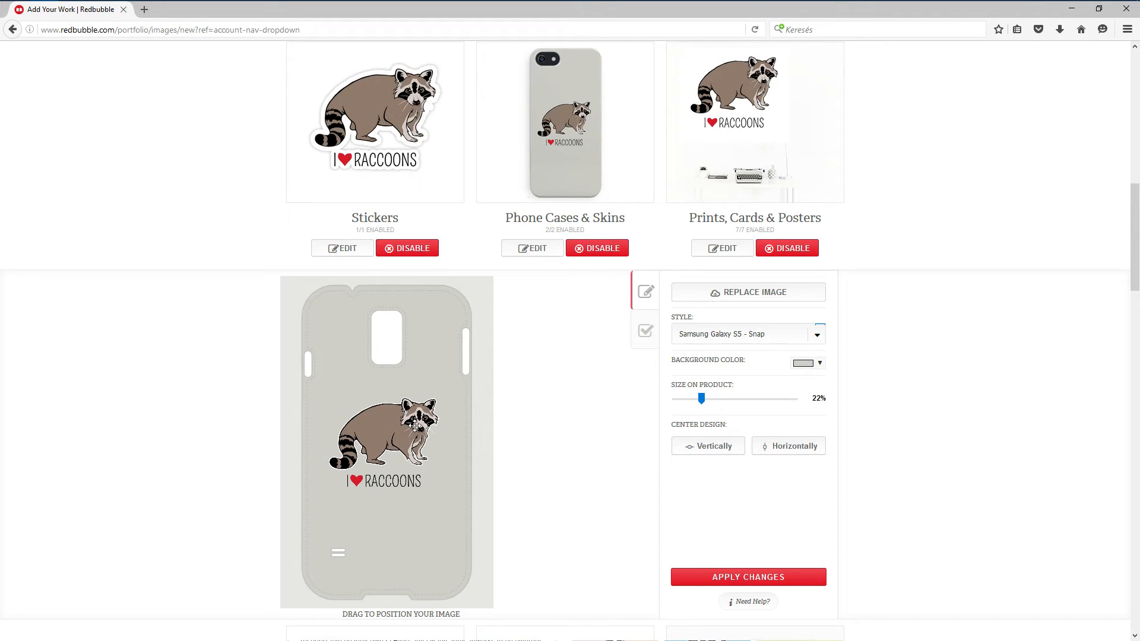
pyautogui.click(707, 576)
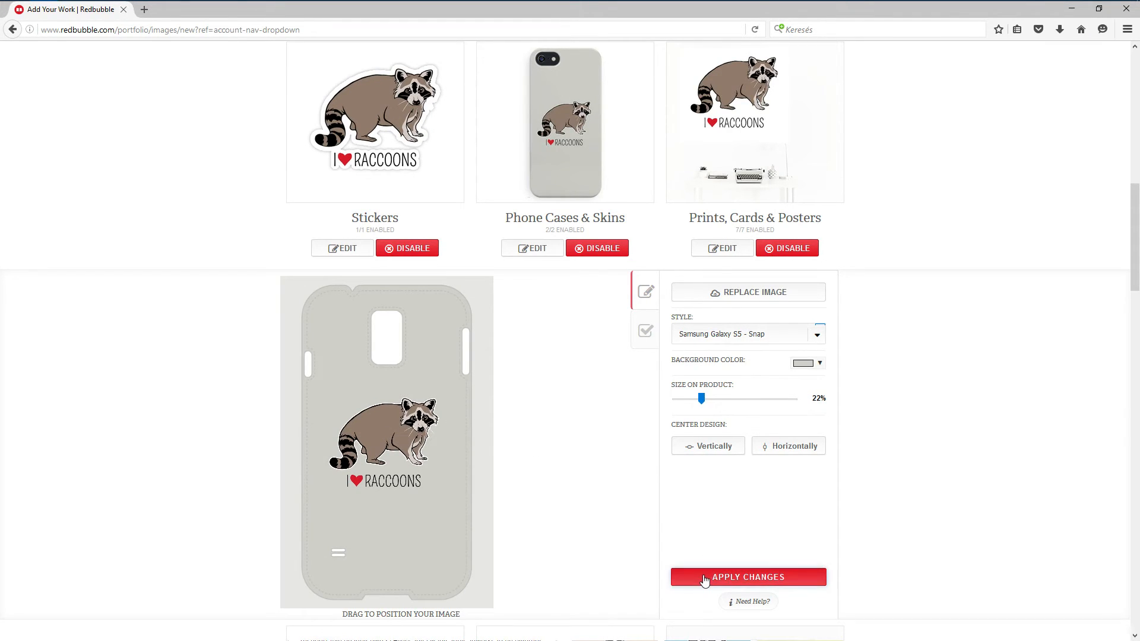
# Step: Open Prints, Cards & Posters for editing and set its background color to the copied light grey used on the phone case
pyautogui.scroll(3, 713, 237)
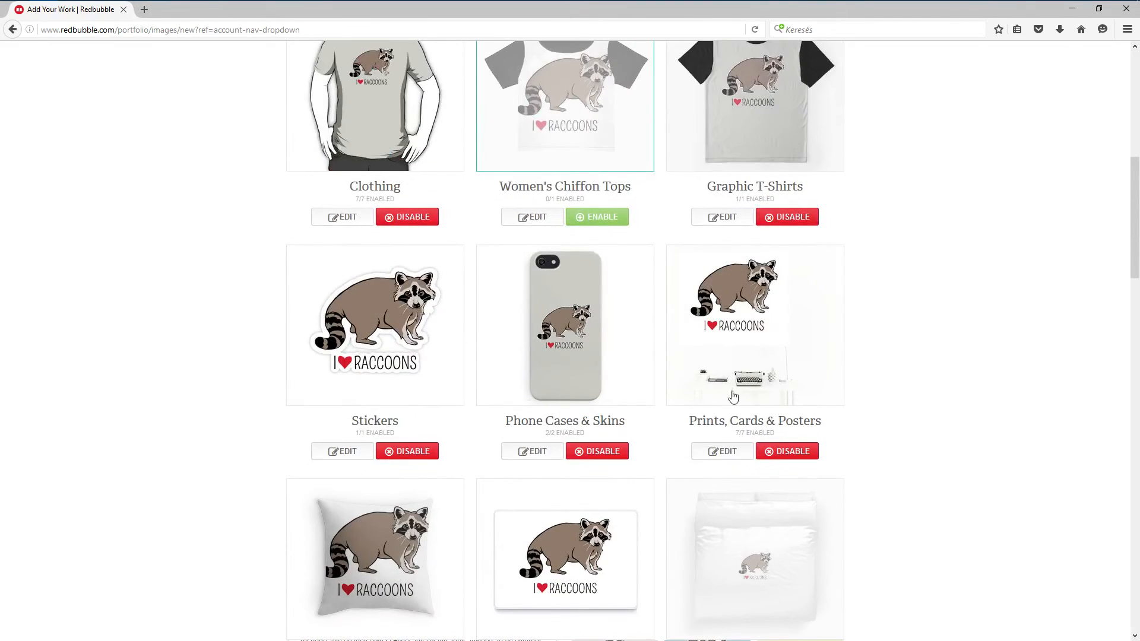
pyautogui.scroll(-2, 738, 386)
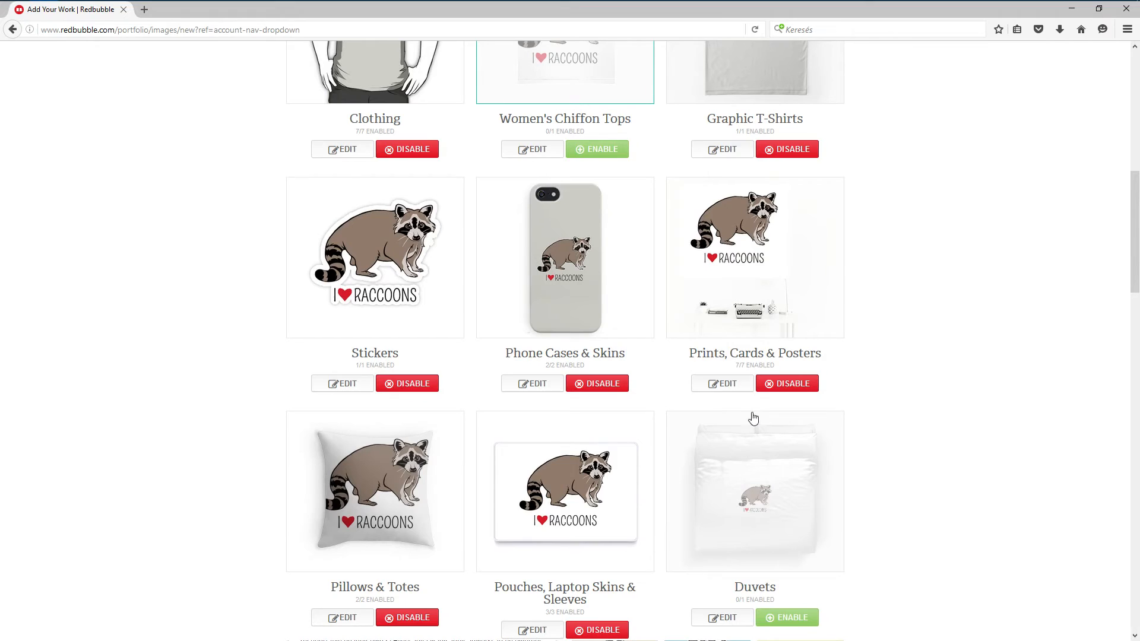
pyautogui.click(732, 388)
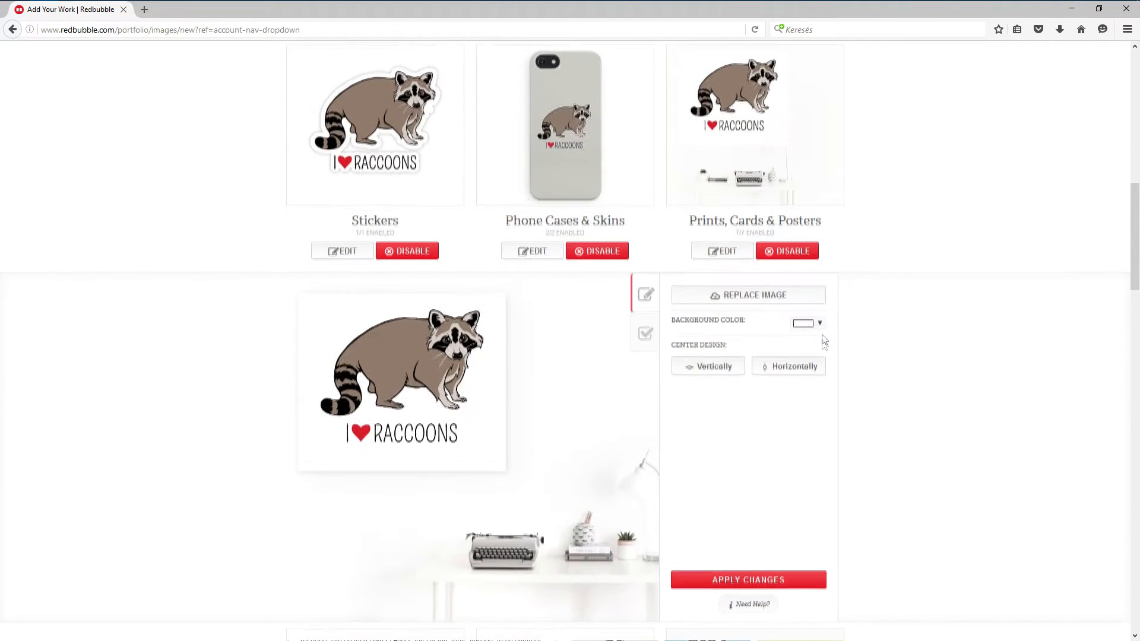
pyautogui.click(819, 321)
pyautogui.click(881, 428)
pyautogui.moveTo(881, 428); pyautogui.dragTo(766, 428)
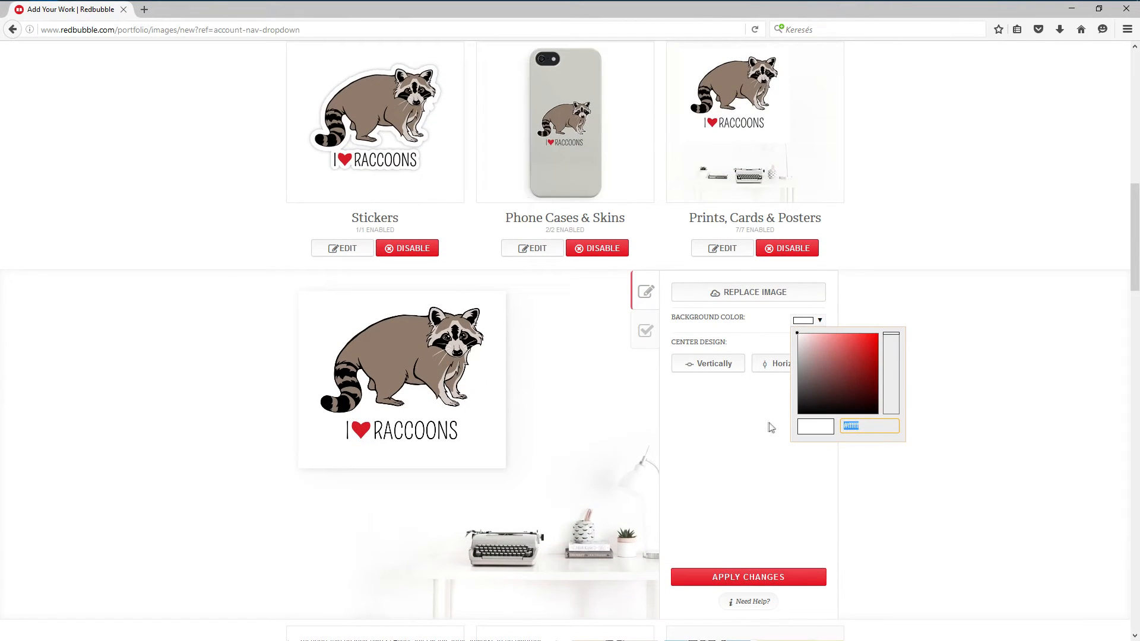
pyautogui.hotkey('ctrl', 'v')
pyautogui.click(933, 465)
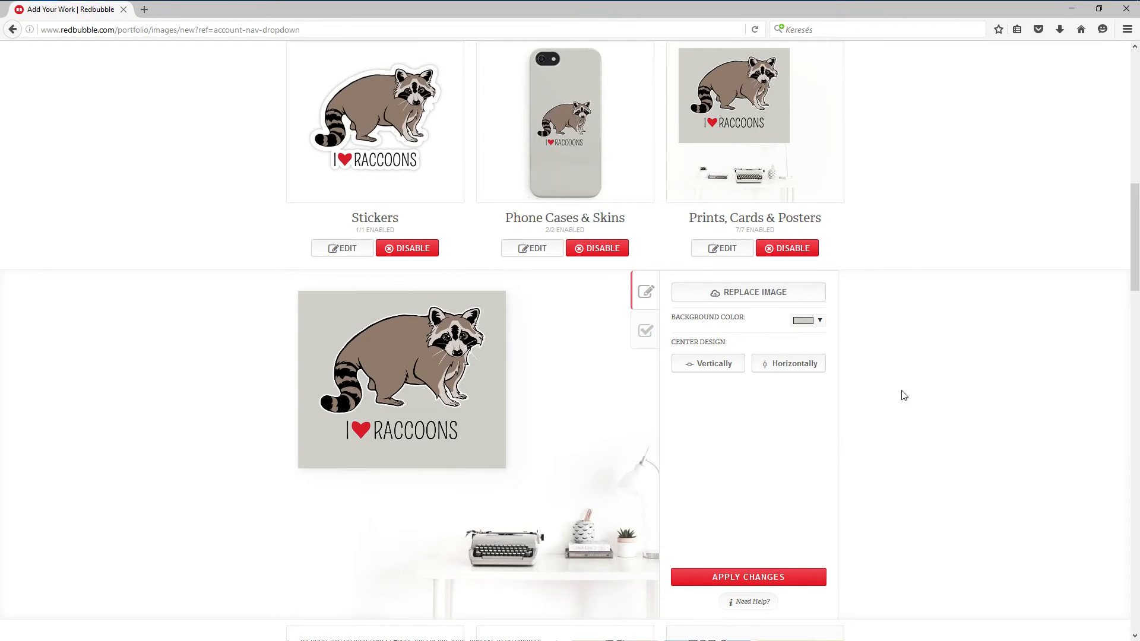
# Step: Shift the design slightly lower on the print to center it and show the availability and markup settings for prints
pyautogui.scroll(1, 904, 396)
pyautogui.scroll(-1, 904, 396)
pyautogui.moveTo(423, 363); pyautogui.dragTo(435, 373)
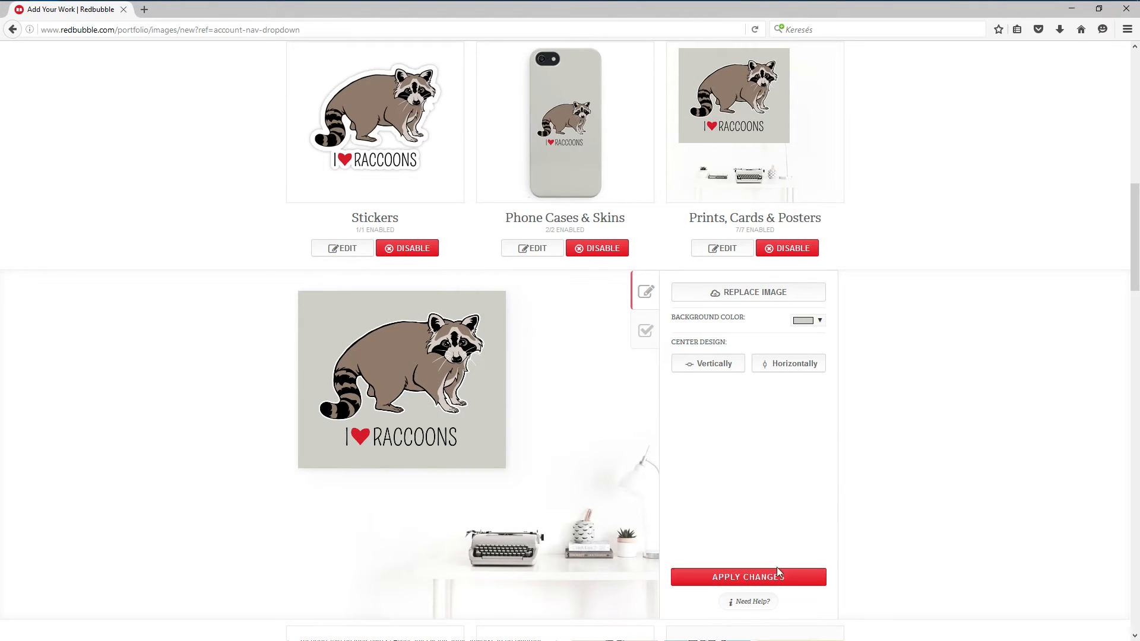
pyautogui.click(645, 331)
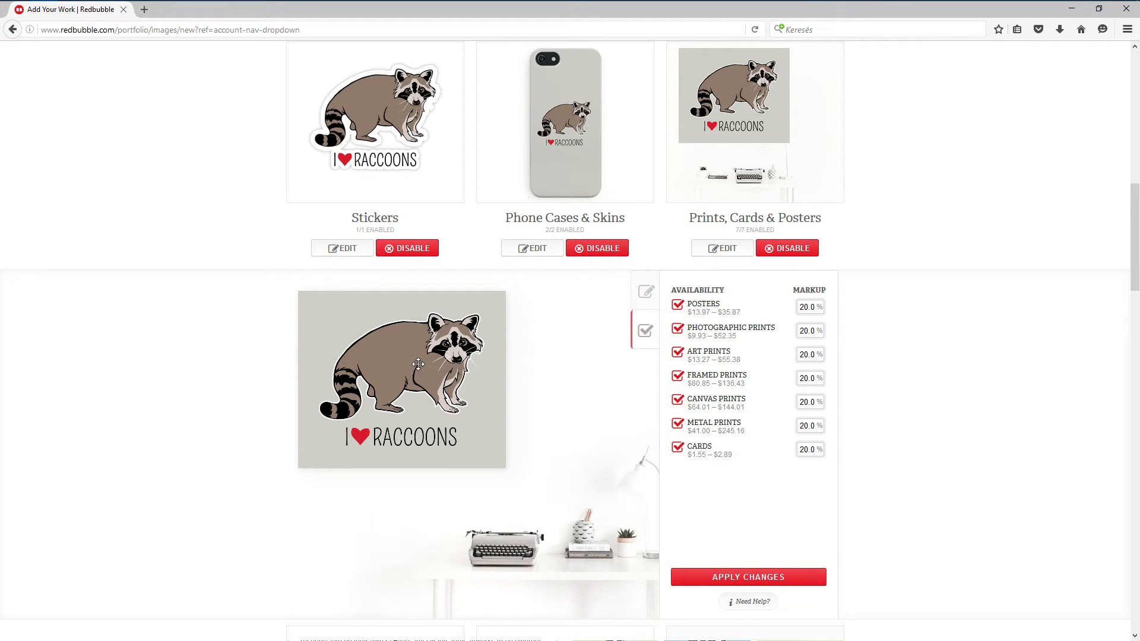
# Step: Return to the design settings of Prints, Cards & Posters and apply the changes
pyautogui.click(650, 282)
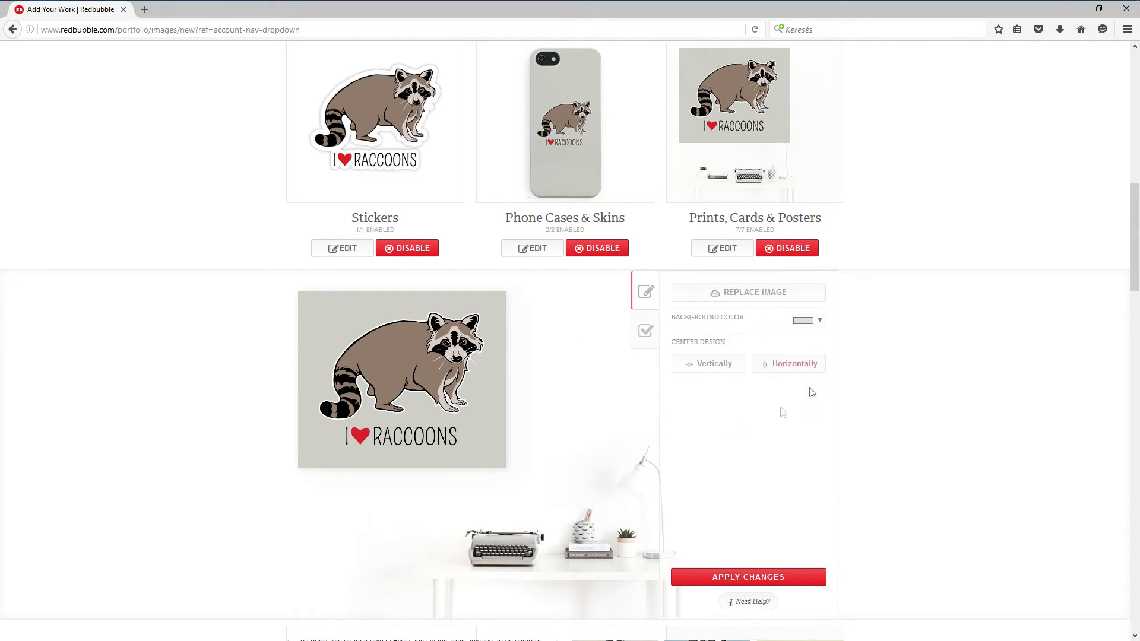
pyautogui.click(723, 579)
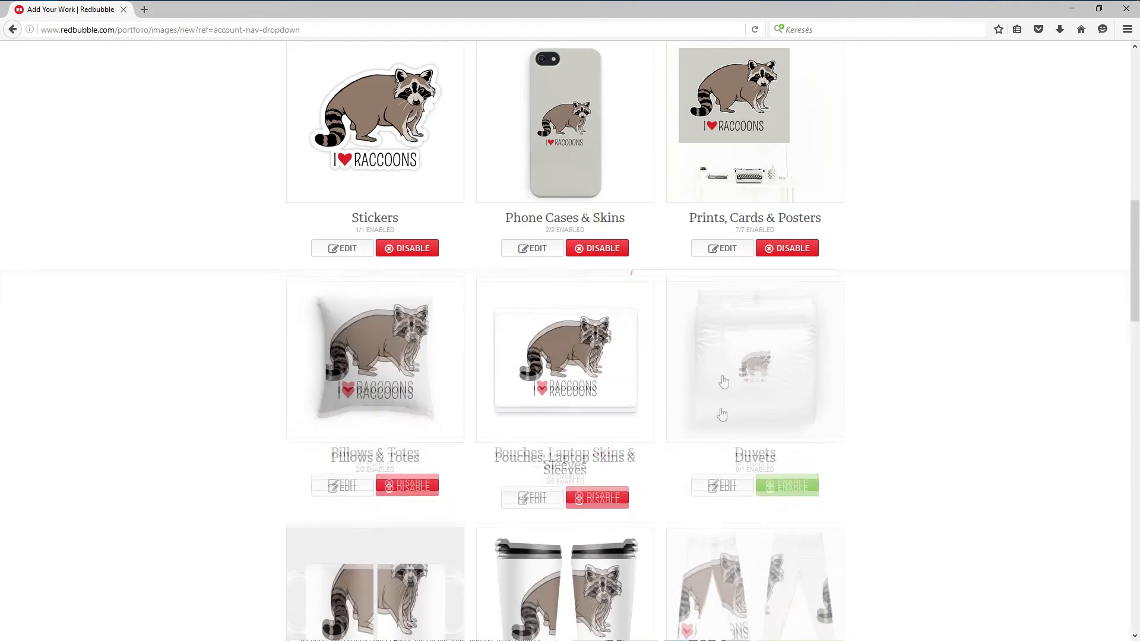
# Step: Open Pillows & Totes for editing and reduce the design's size on the product to 49%
pyautogui.scroll(1, 763, 312)
pyautogui.scroll(-2, 493, 333)
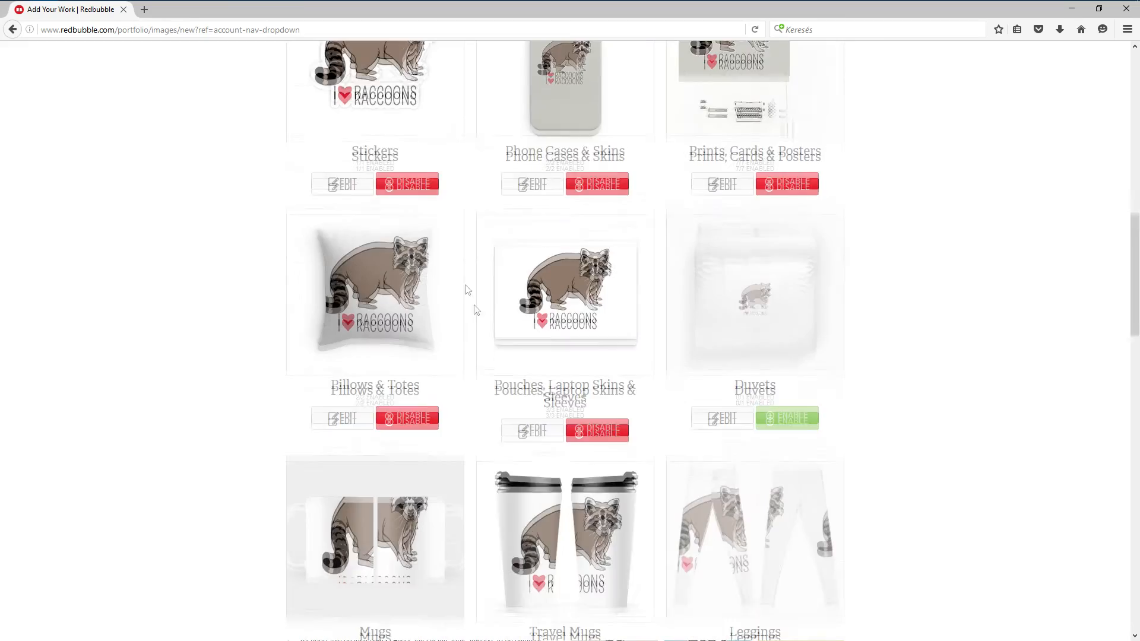
pyautogui.scroll(1, 363, 326)
pyautogui.scroll(-1, 359, 350)
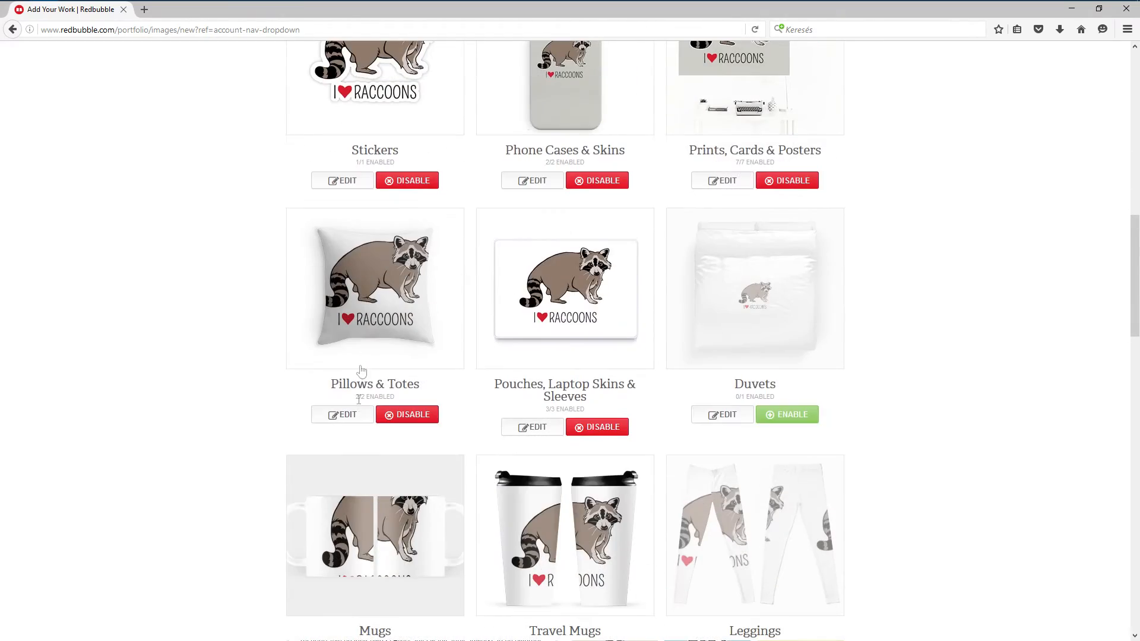
pyautogui.click(355, 418)
pyautogui.scroll(-5, 654, 331)
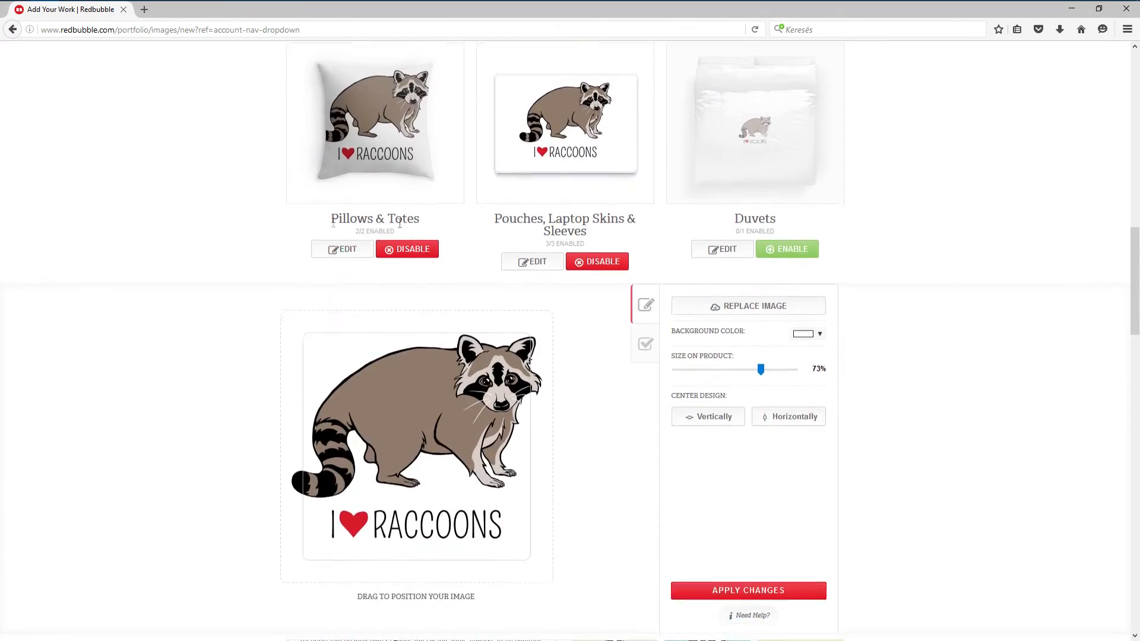
pyautogui.click(641, 205)
pyautogui.click(646, 173)
pyautogui.scroll(3, 646, 297)
pyautogui.scroll(-1, 646, 296)
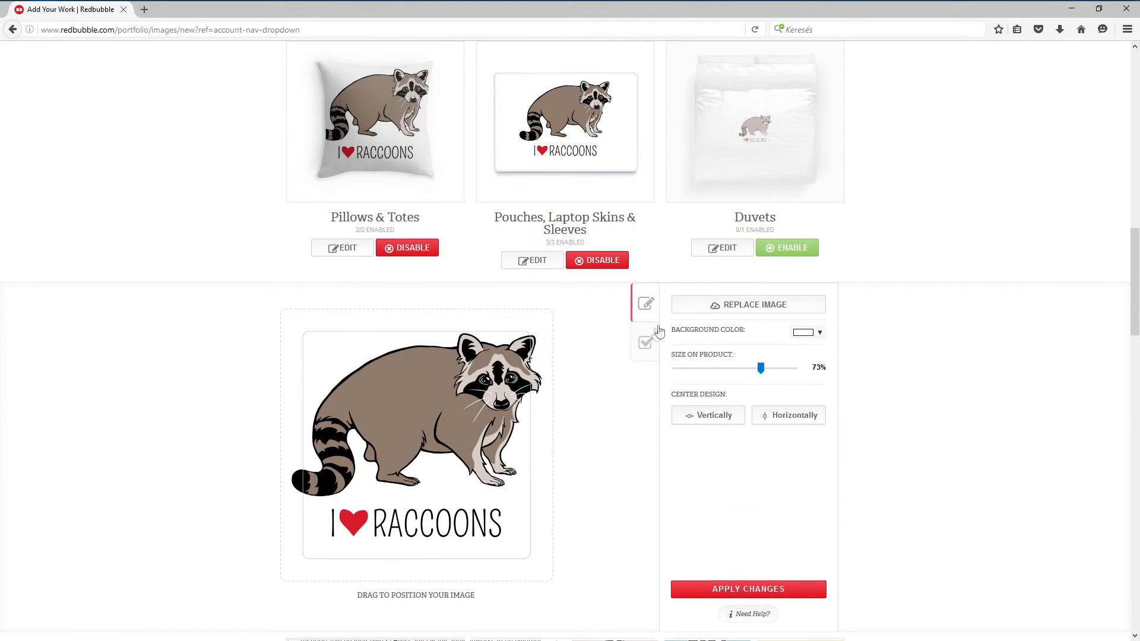
pyautogui.moveTo(761, 369); pyautogui.dragTo(733, 369)
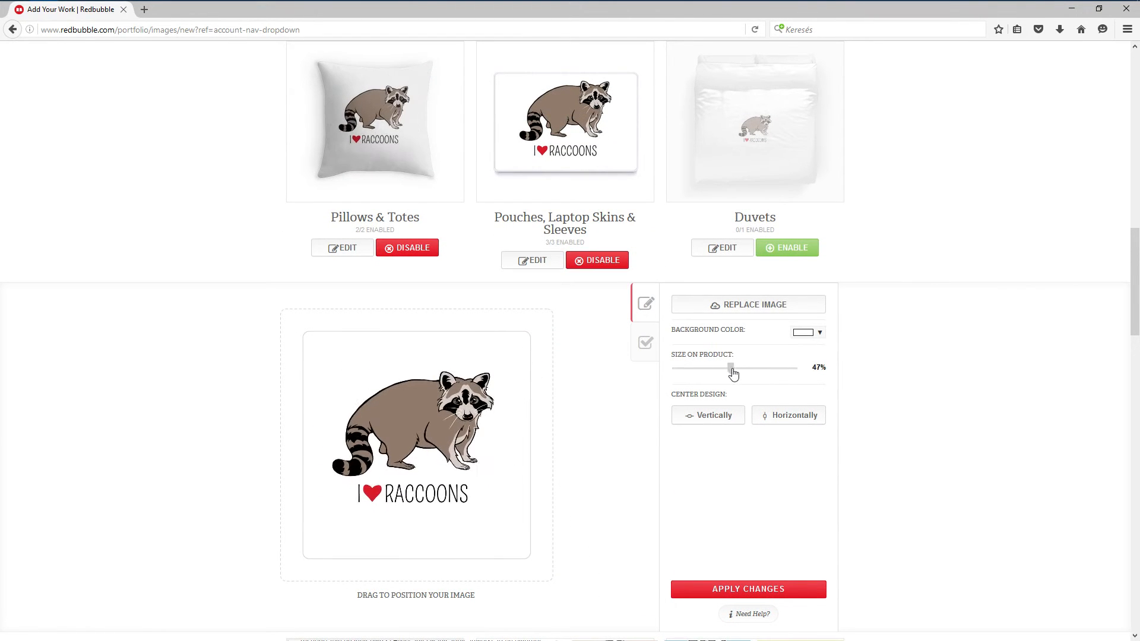
# Step: Set the Pillows & Totes background color to the copied light grey
pyautogui.click(823, 334)
pyautogui.moveTo(865, 437); pyautogui.dragTo(824, 440)
pyautogui.hotkey('ctrl', 'v')
pyautogui.click(954, 451)
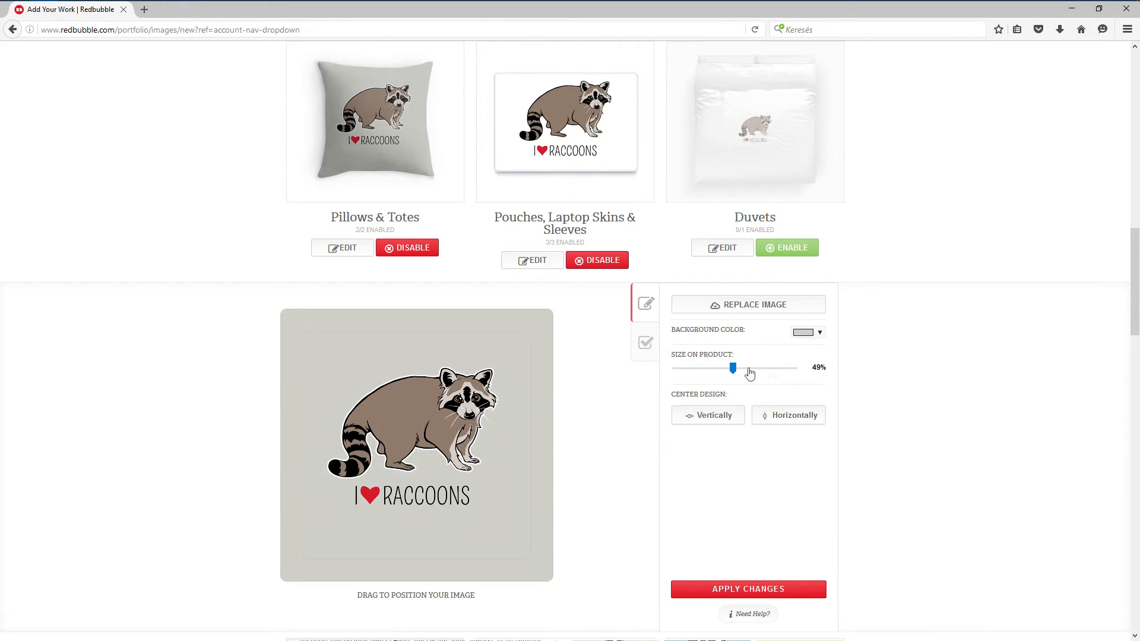
# Step: Center the design vertically on the pillow, nudge it slightly lower and to the right, and apply the changes
pyautogui.moveTo(441, 428); pyautogui.dragTo(436, 432)
pyautogui.click(721, 416)
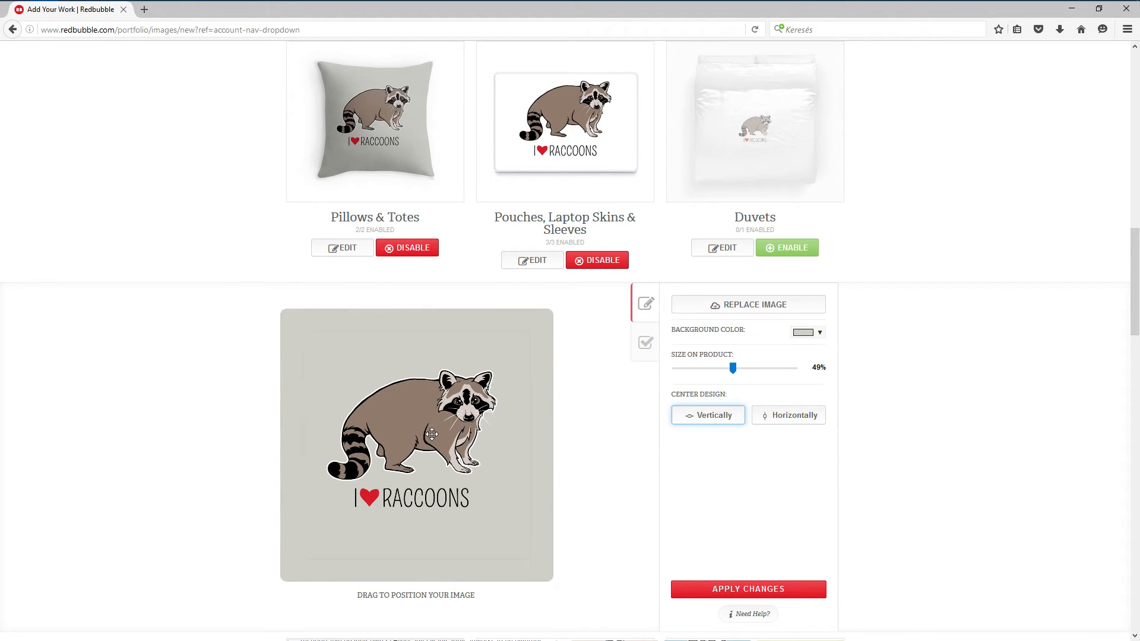
pyautogui.moveTo(431, 436); pyautogui.dragTo(435, 440)
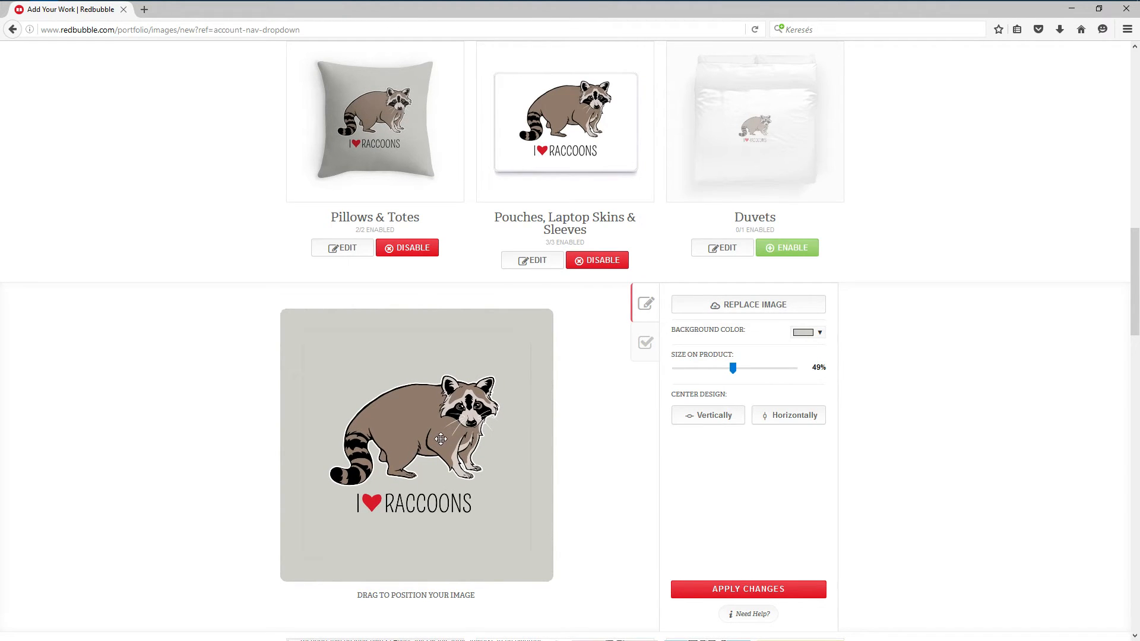
pyautogui.moveTo(438, 442); pyautogui.dragTo(460, 443)
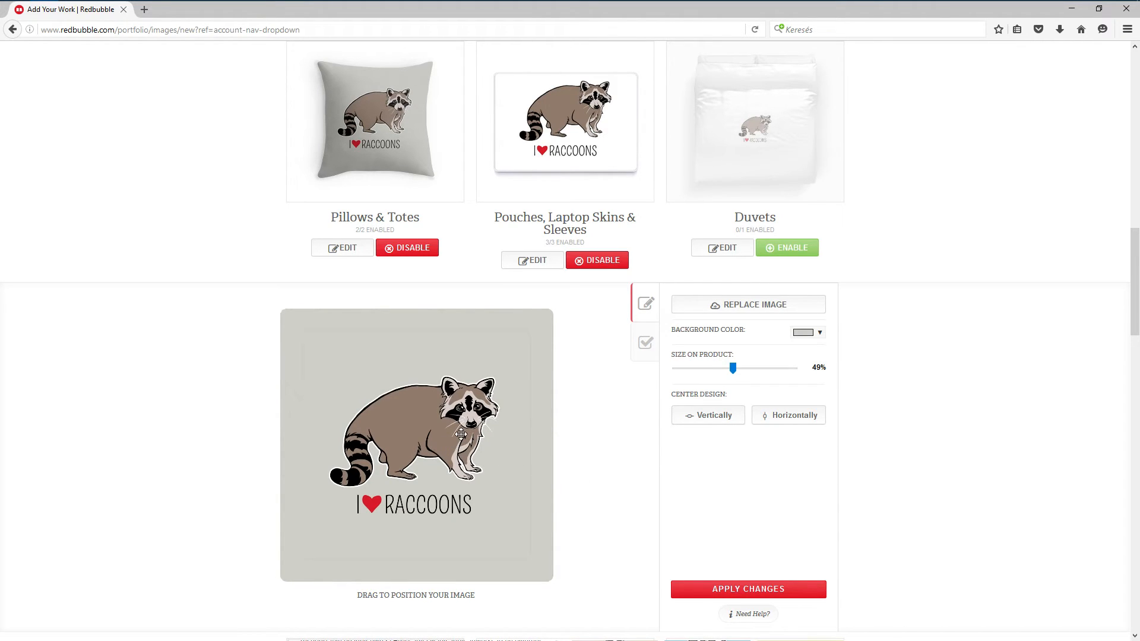
pyautogui.moveTo(461, 435); pyautogui.dragTo(461, 437)
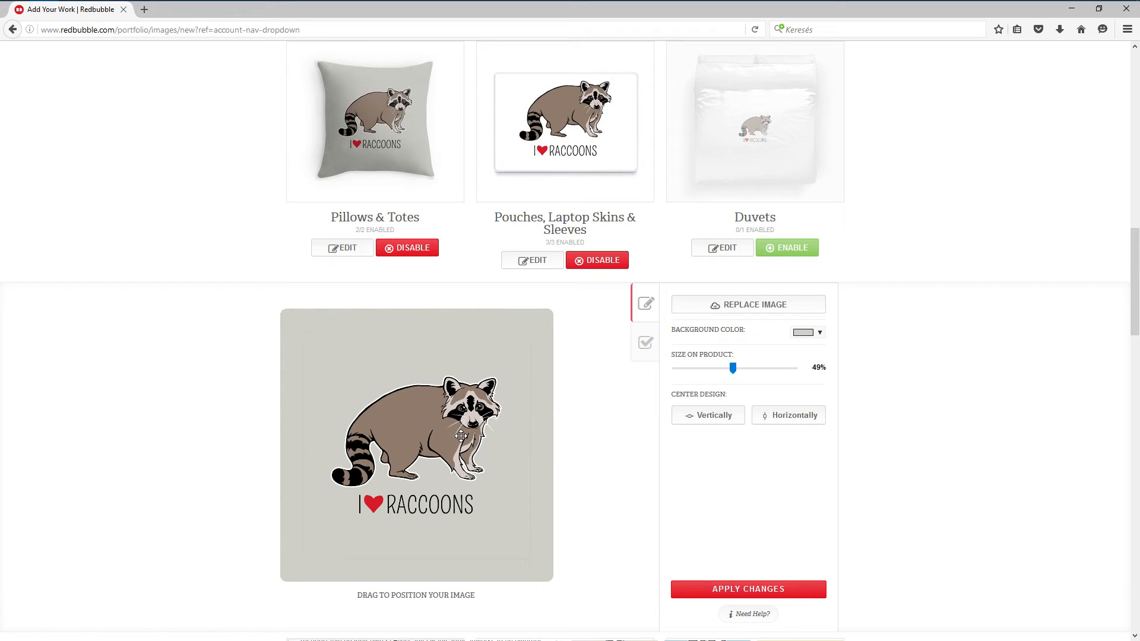
pyautogui.moveTo(461, 437); pyautogui.dragTo(462, 437)
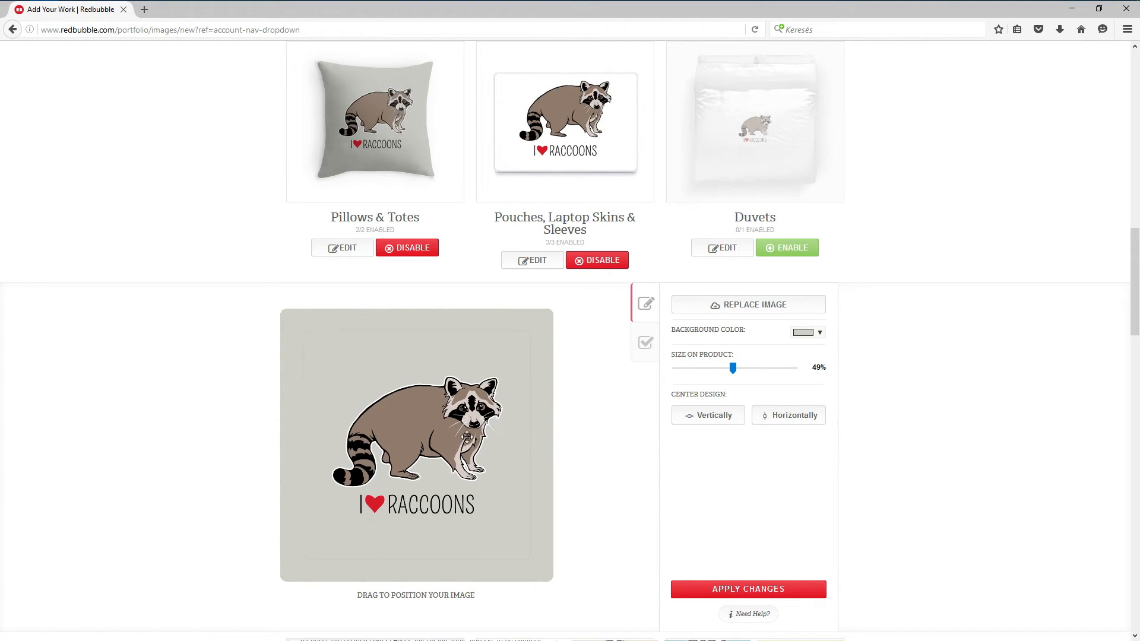
pyautogui.click(804, 590)
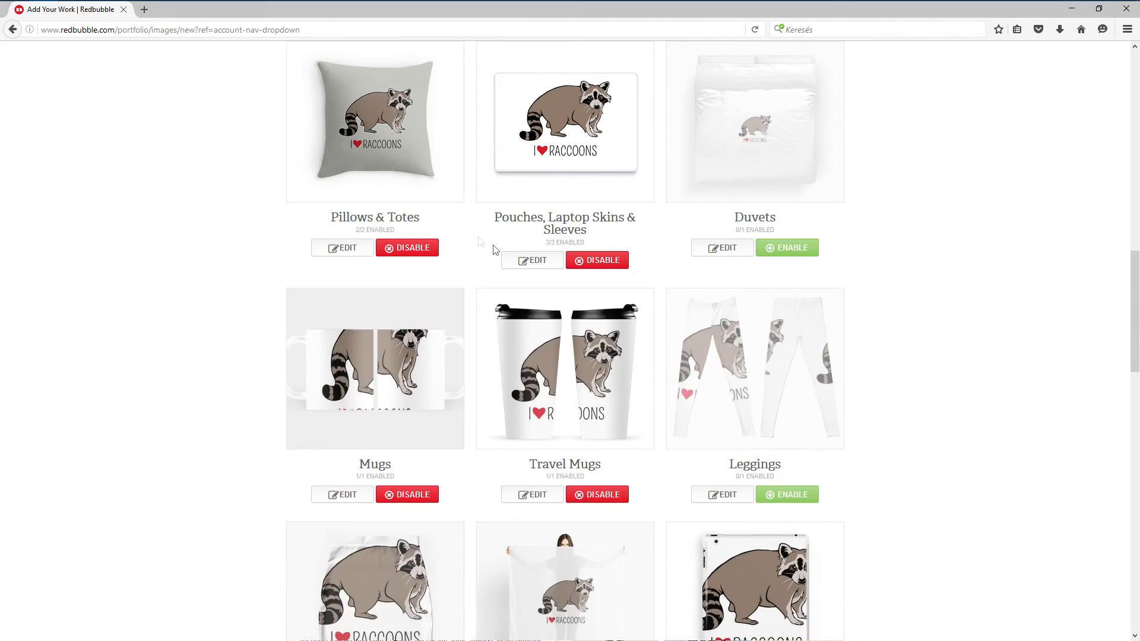
# Step: Open Pouches, Laptop Skins & Sleeves for editing and set the background color to the copied light grey
pyautogui.click(537, 261)
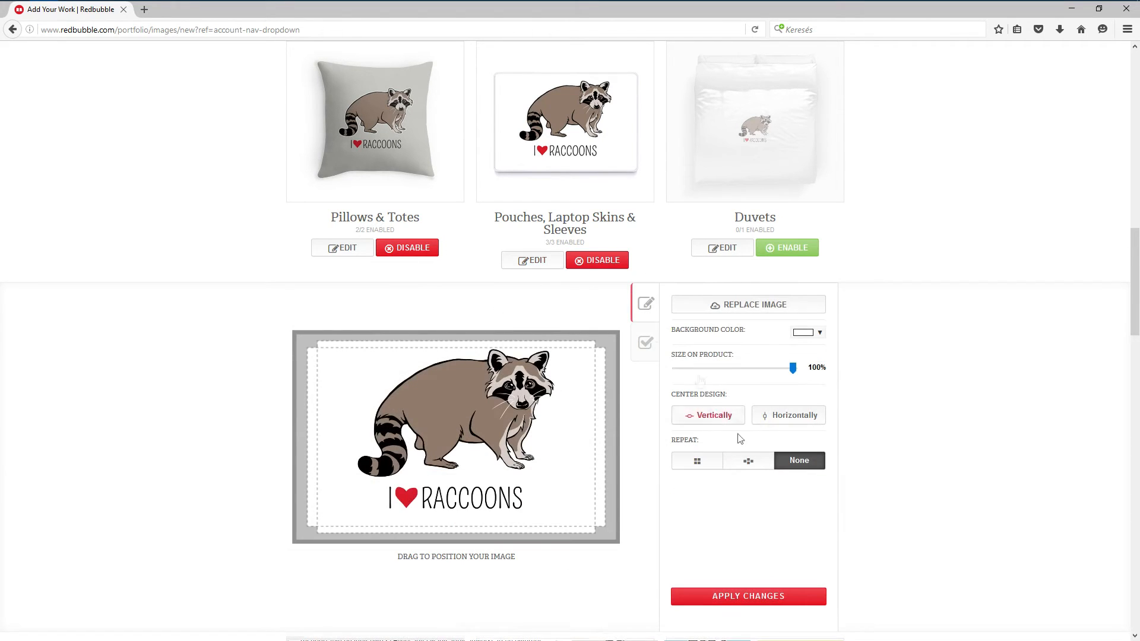
pyautogui.click(821, 333)
pyautogui.moveTo(864, 441); pyautogui.dragTo(757, 438)
pyautogui.hotkey('ctrl', 'v')
pyautogui.click(981, 408)
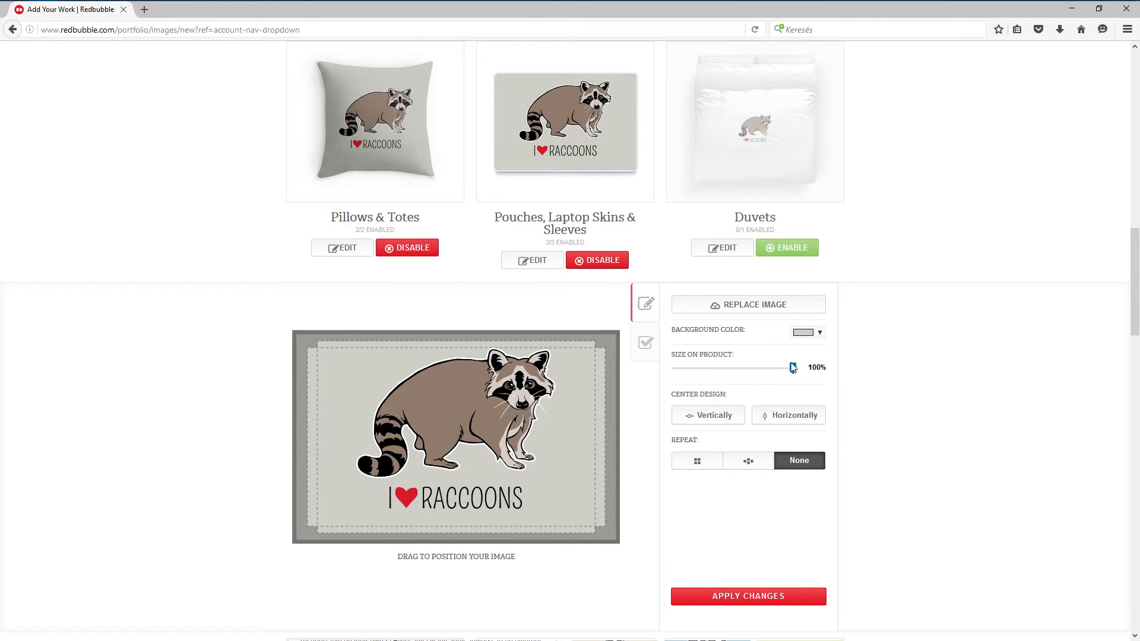
# Step: Shrink the pouch and laptop sleeve design to 77%, position it slightly below and right of center, and apply the changes
pyautogui.moveTo(790, 369); pyautogui.dragTo(772, 370)
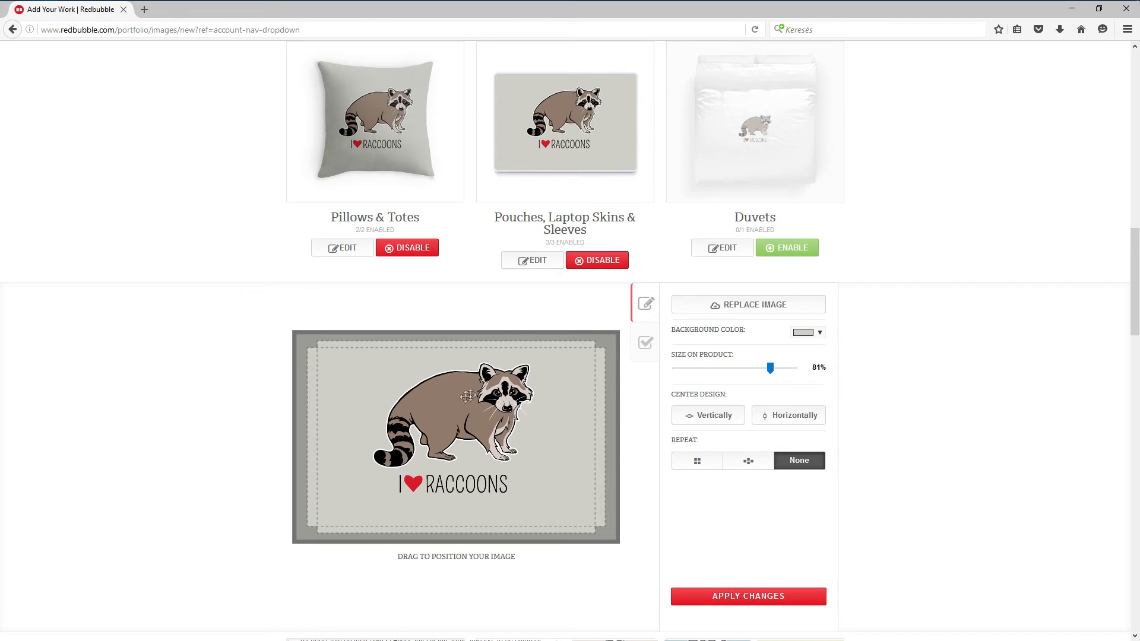
pyautogui.click(708, 415)
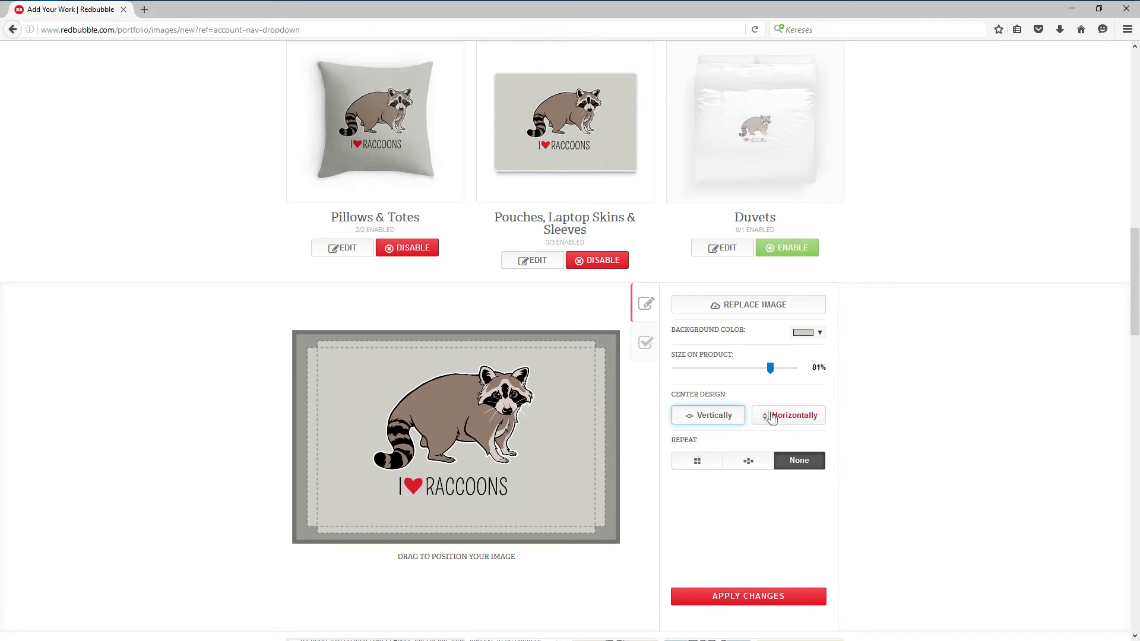
pyautogui.click(789, 415)
pyautogui.moveTo(496, 414); pyautogui.dragTo(499, 420)
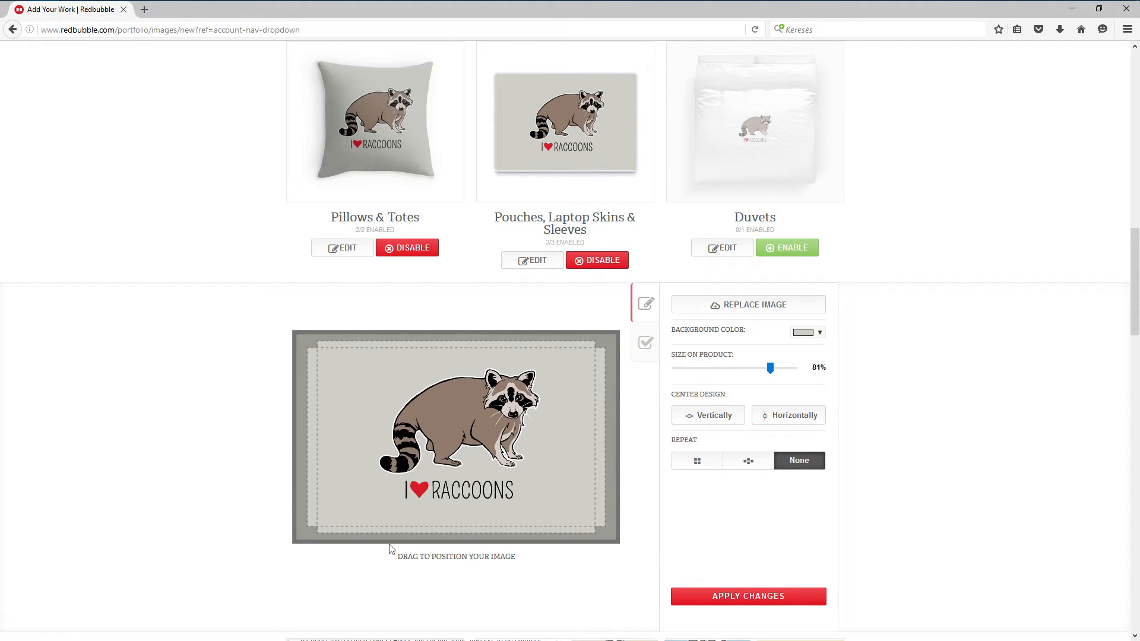
pyautogui.moveTo(485, 416); pyautogui.dragTo(482, 418)
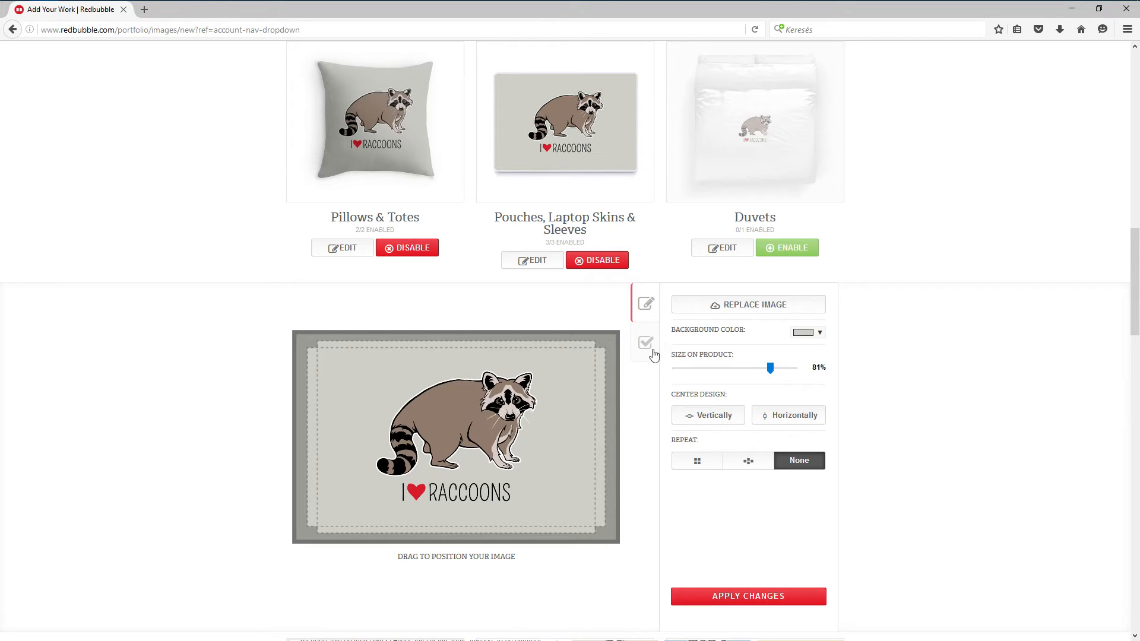
pyautogui.moveTo(772, 372); pyautogui.dragTo(766, 369)
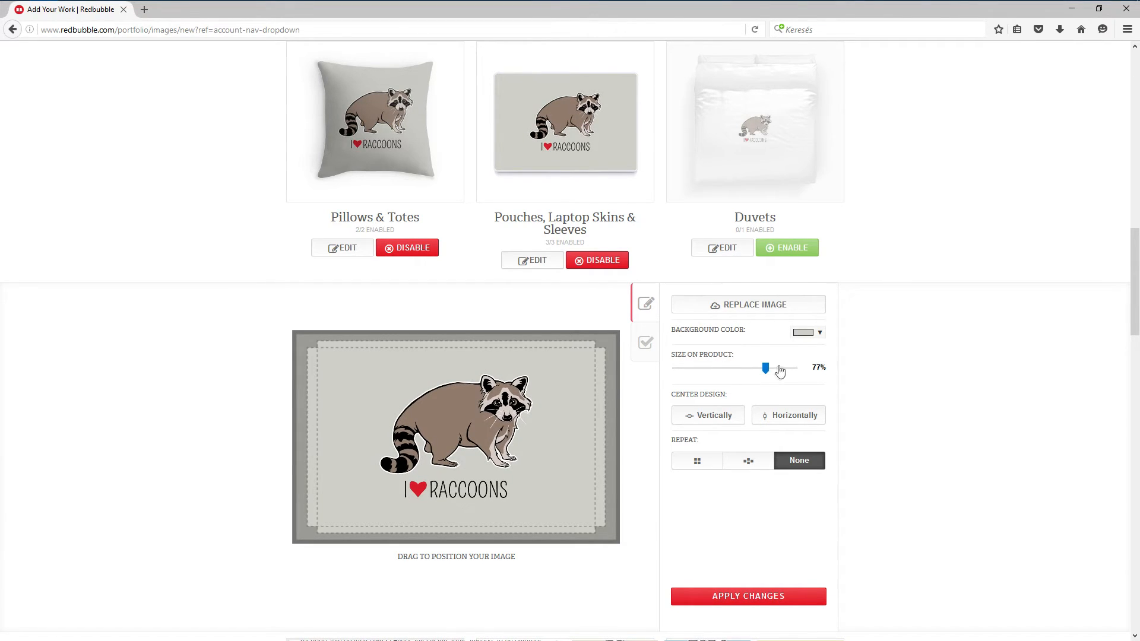
pyautogui.click(715, 599)
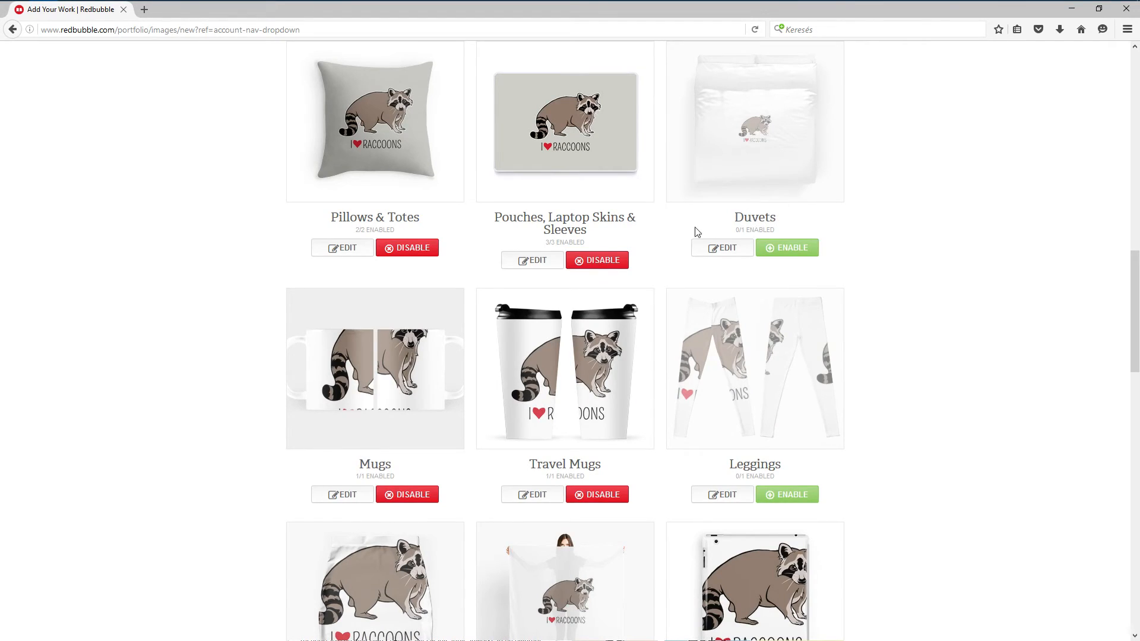
# Step: Open Mugs for editing and reduce the design's size on the product to 33%
pyautogui.scroll(3, 696, 232)
pyautogui.scroll(-1, 757, 223)
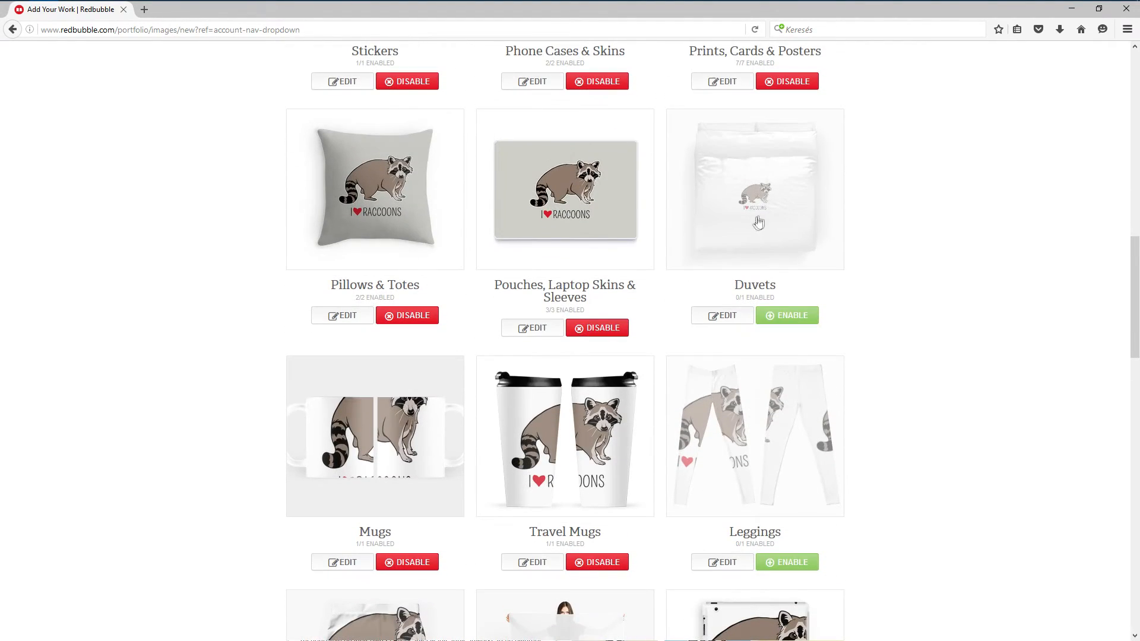
pyautogui.scroll(-1, 757, 224)
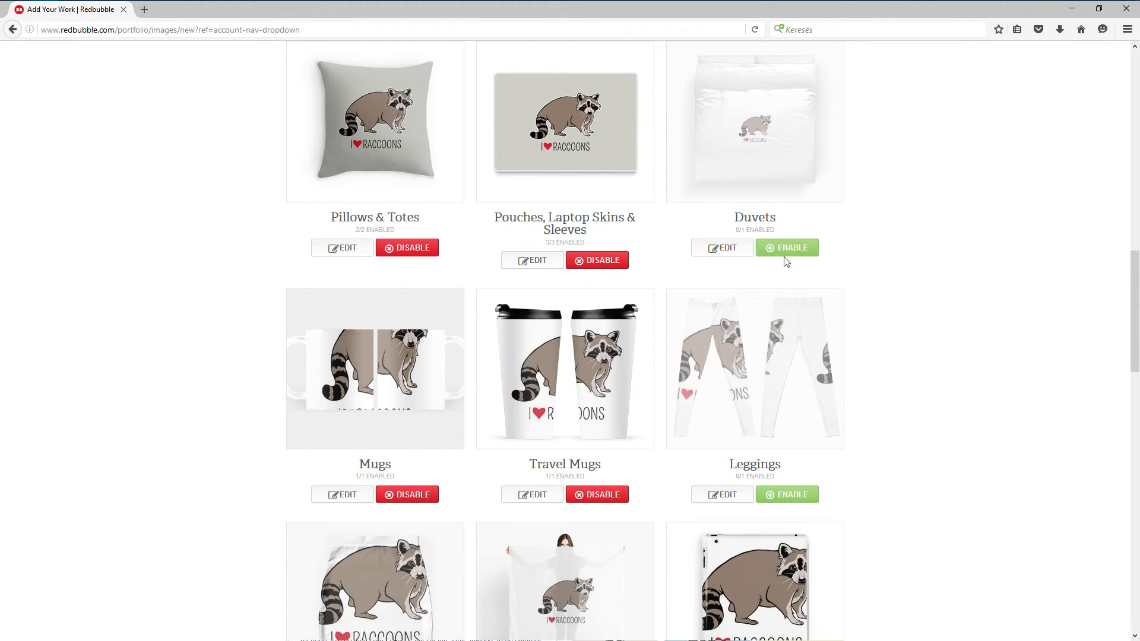
pyautogui.scroll(-2, 461, 375)
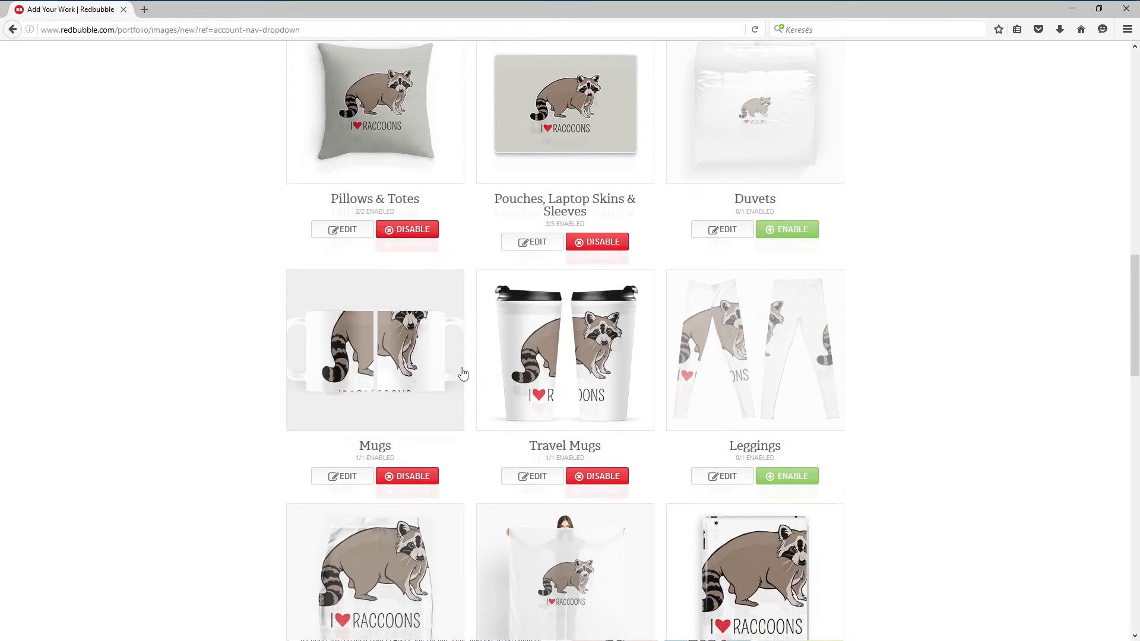
pyautogui.click(343, 359)
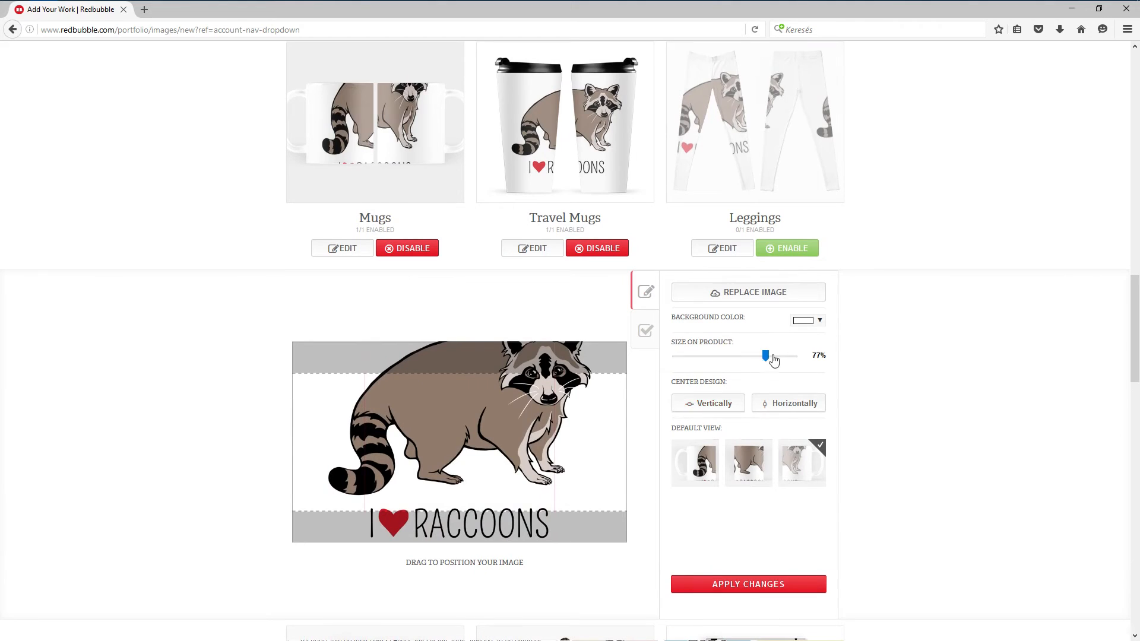
pyautogui.moveTo(766, 355); pyautogui.dragTo(714, 356)
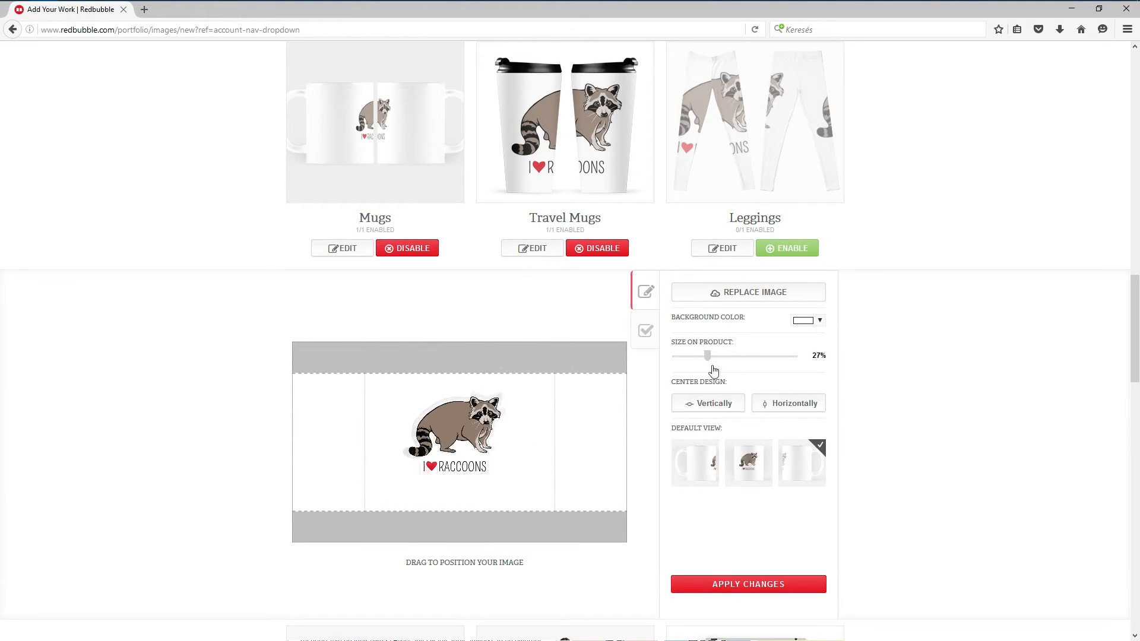
# Step: Lower the mug design slightly, try it on the left part of the wrap, and return it to the middle
pyautogui.moveTo(477, 423); pyautogui.dragTo(474, 441)
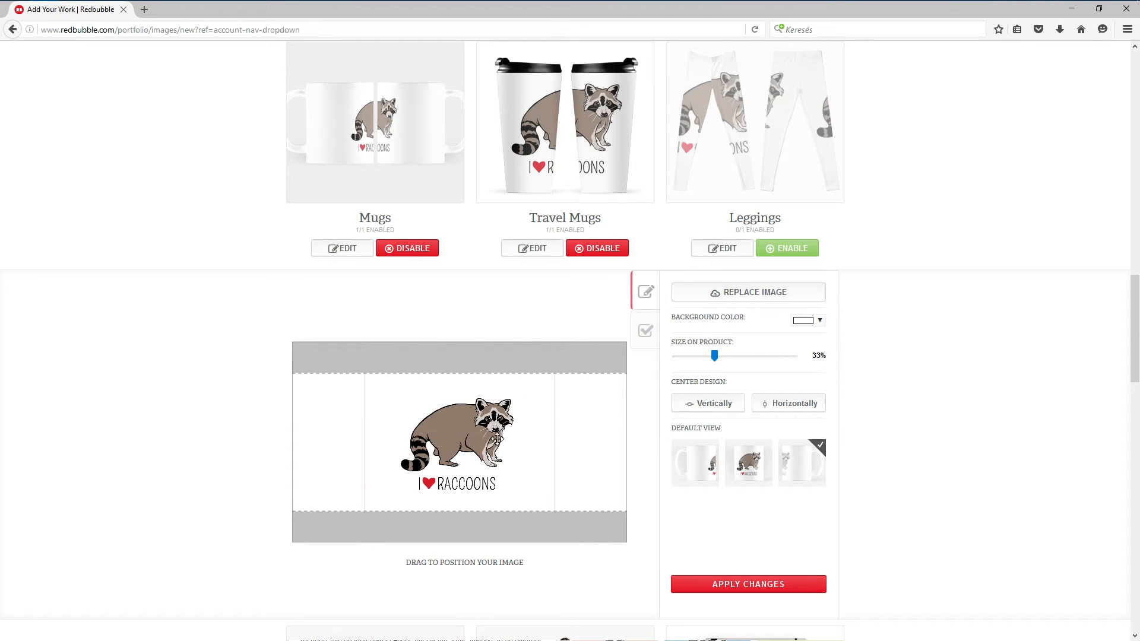
pyautogui.moveTo(497, 424); pyautogui.dragTo(401, 428)
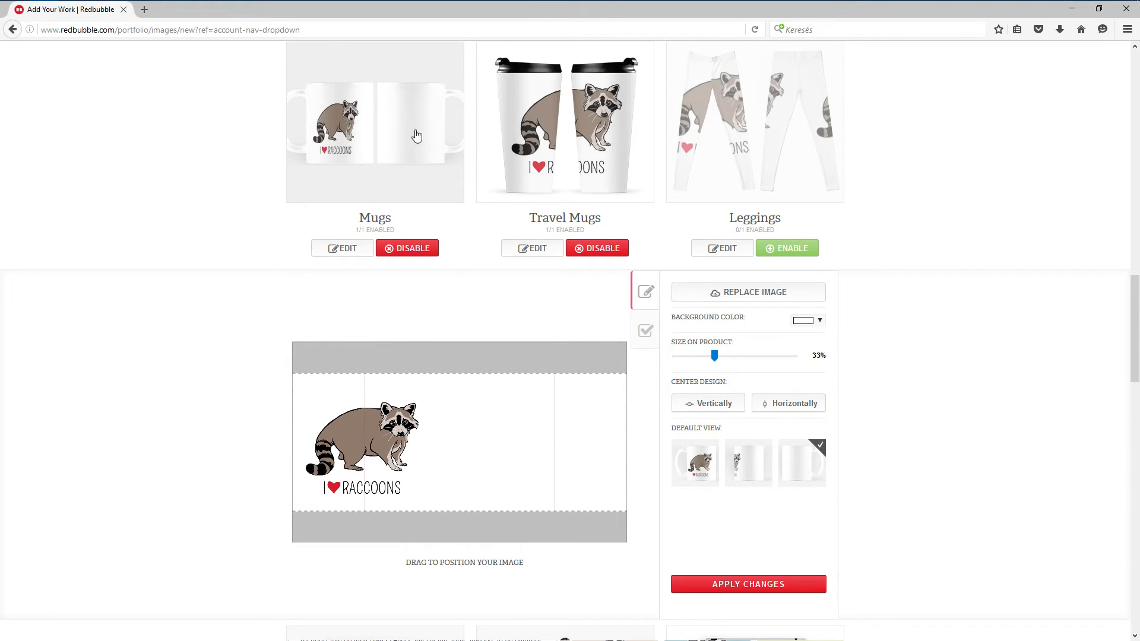
pyautogui.moveTo(374, 444); pyautogui.dragTo(469, 436)
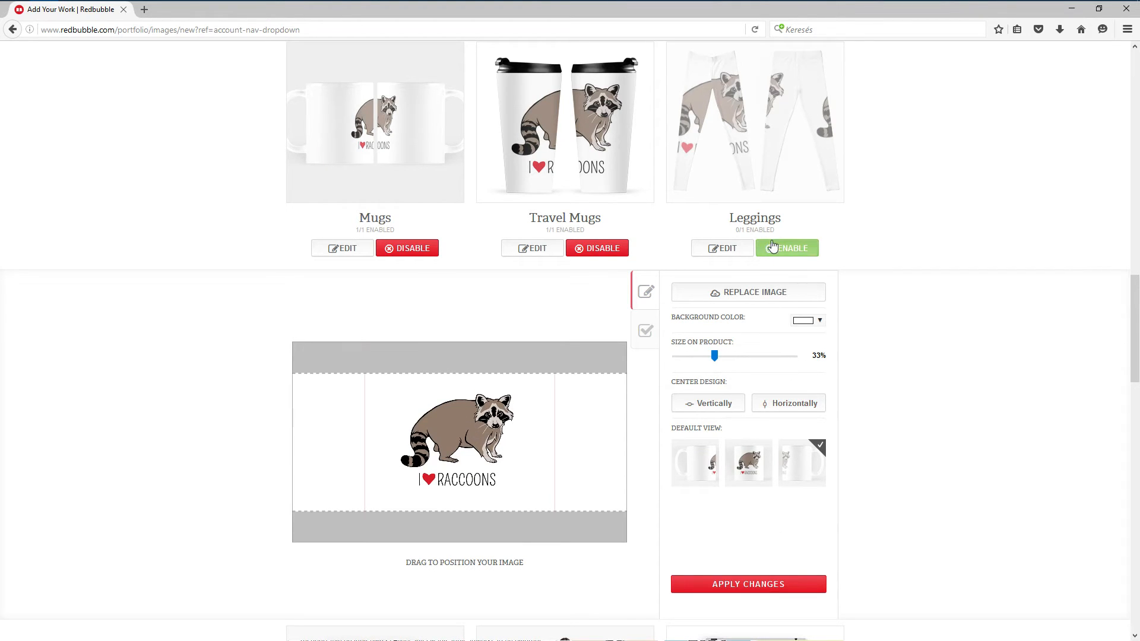
# Step: Disable the Mugs product and close its editor
pyautogui.click(411, 249)
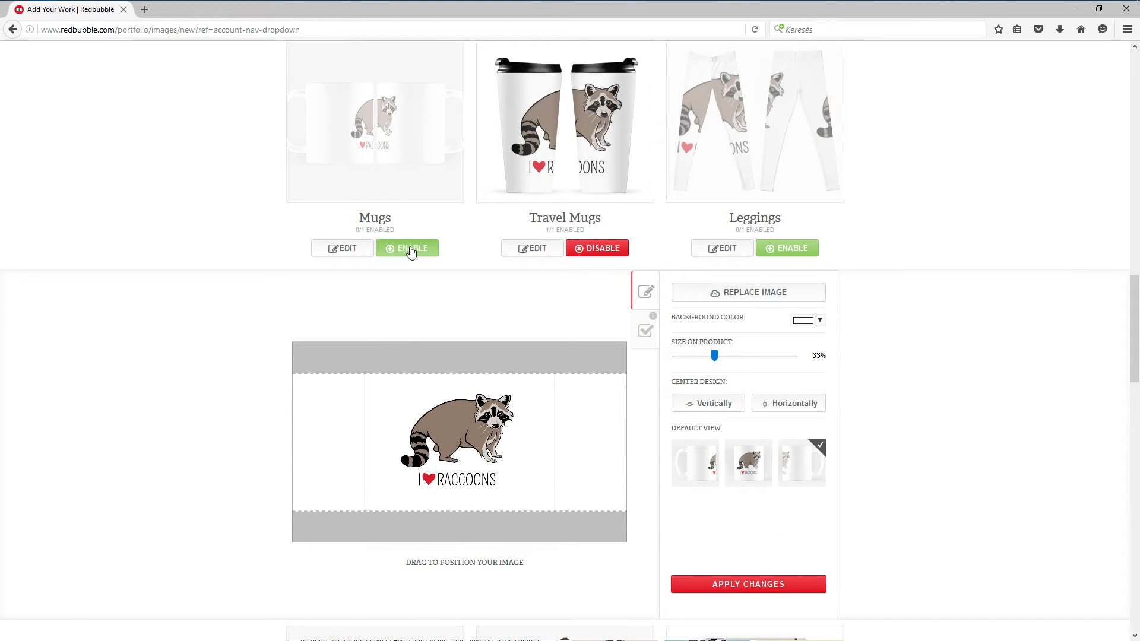
pyautogui.click(364, 249)
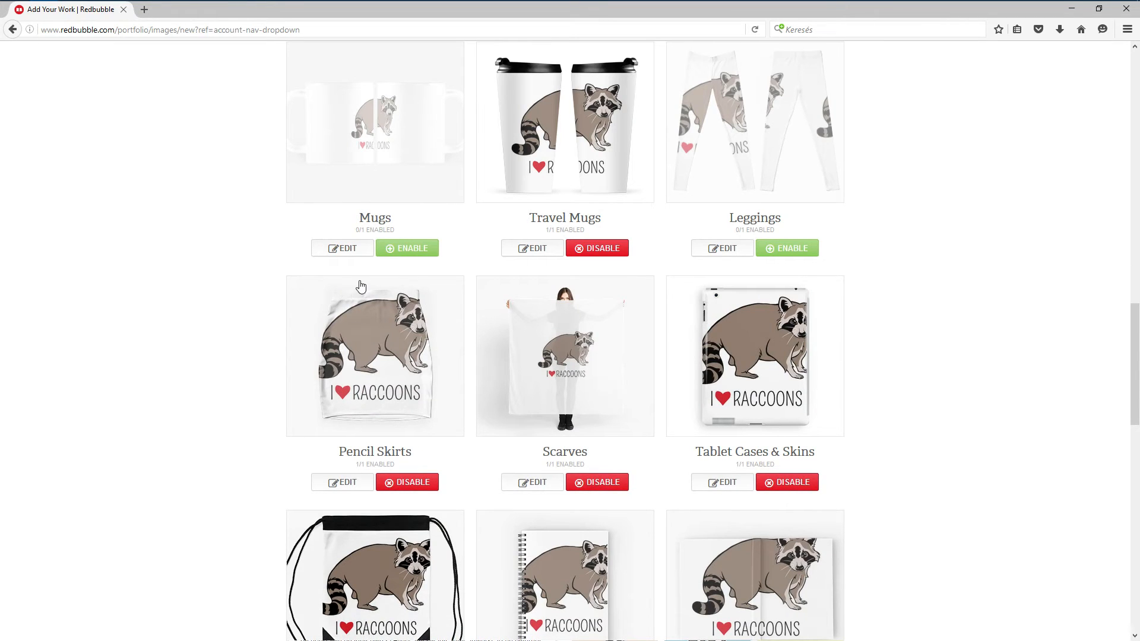
pyautogui.click(368, 252)
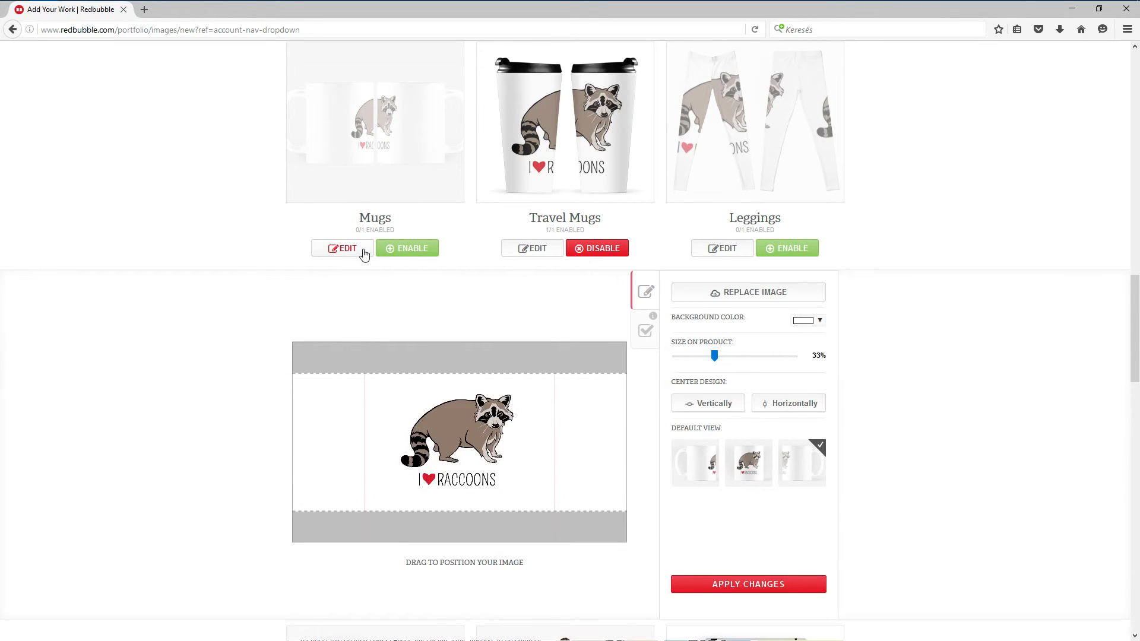
pyautogui.click(367, 251)
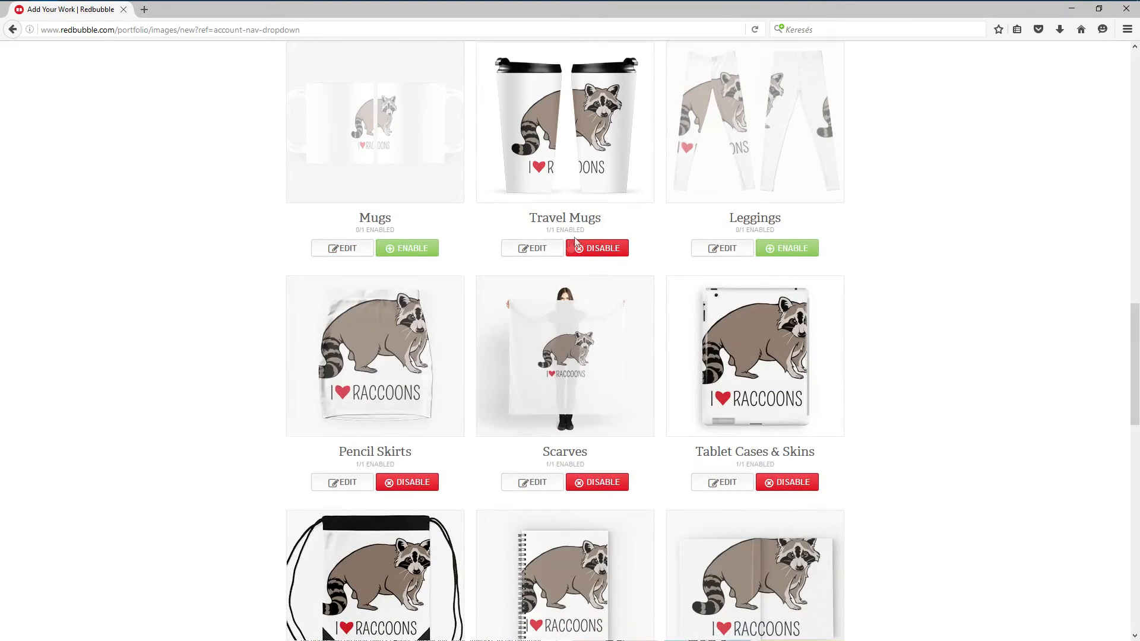
# Step: Open Travel Mugs for editing, set the background color to #cfd0c8 and reduce the design's size on the product to 62%
pyautogui.scroll(2, 563, 211)
pyautogui.click(552, 318)
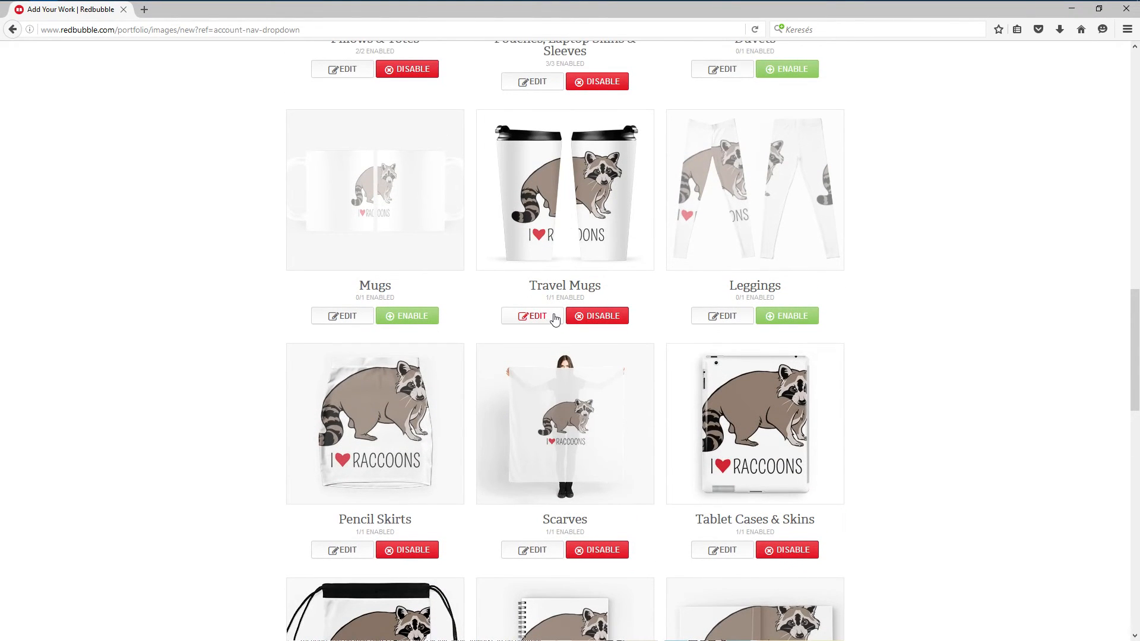
pyautogui.scroll(-2, 701, 306)
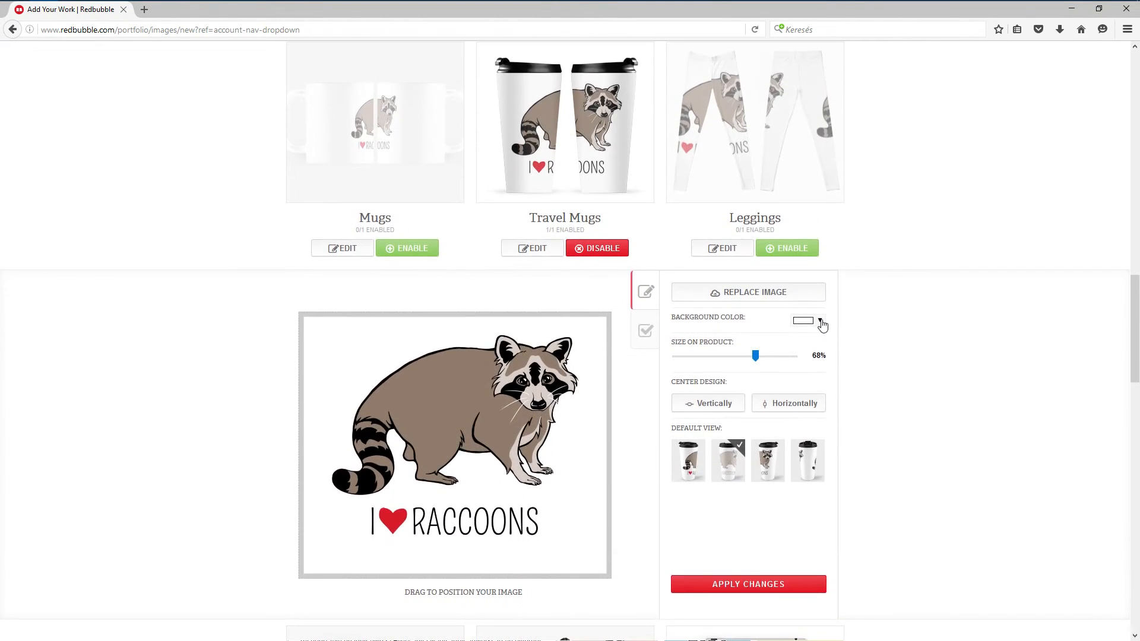
pyautogui.click(812, 320)
pyautogui.moveTo(879, 425); pyautogui.dragTo(801, 426)
pyautogui.write('#cfd0c8')
pyautogui.click(967, 351)
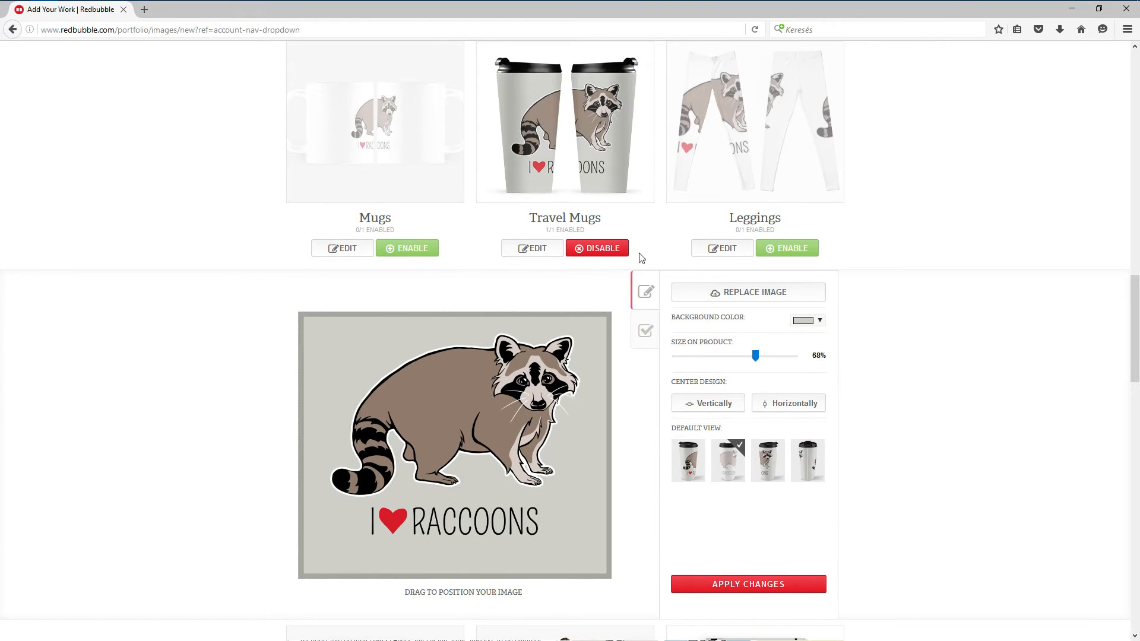
pyautogui.moveTo(754, 357); pyautogui.dragTo(748, 357)
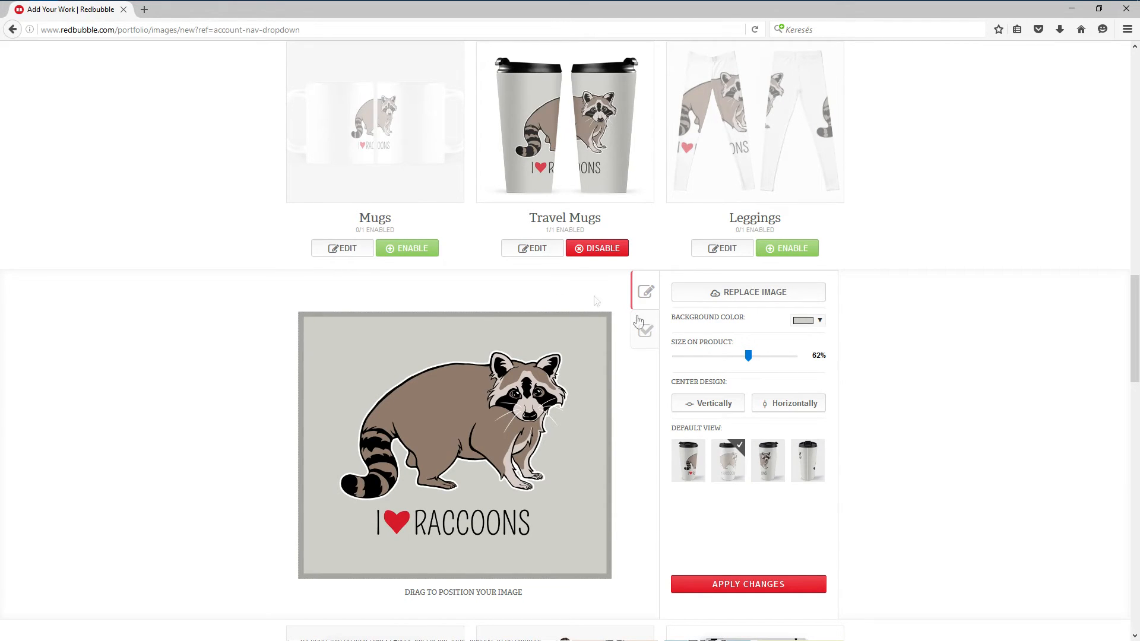
# Step: Try the travel mug's different default views, settle on the second one, and apply the changes
pyautogui.click(768, 469)
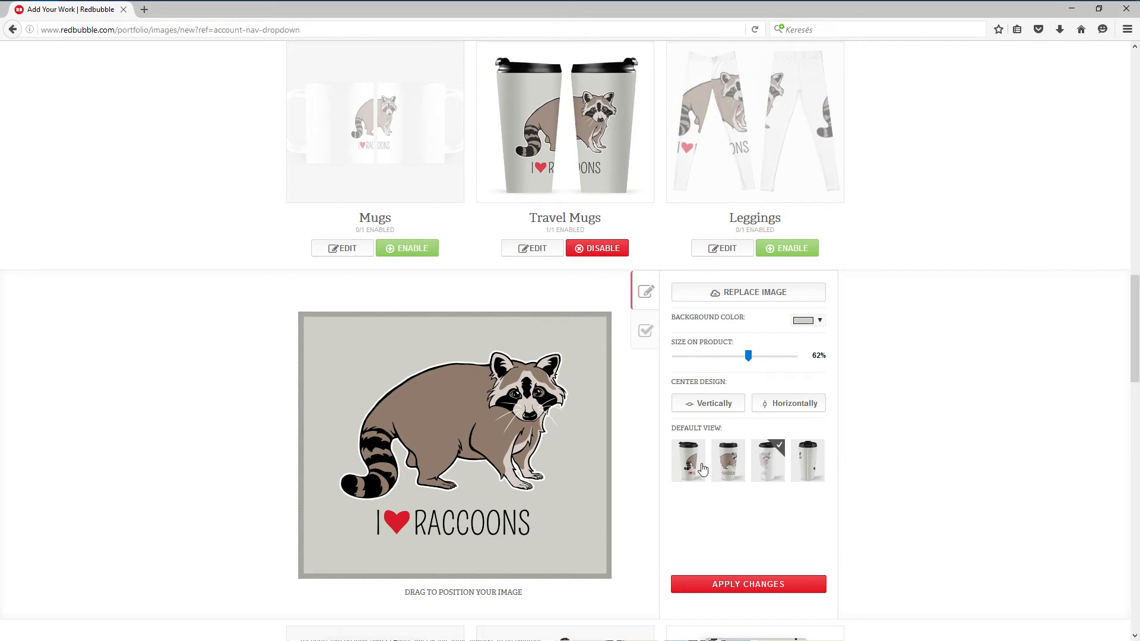
pyautogui.click(729, 464)
pyautogui.click(689, 467)
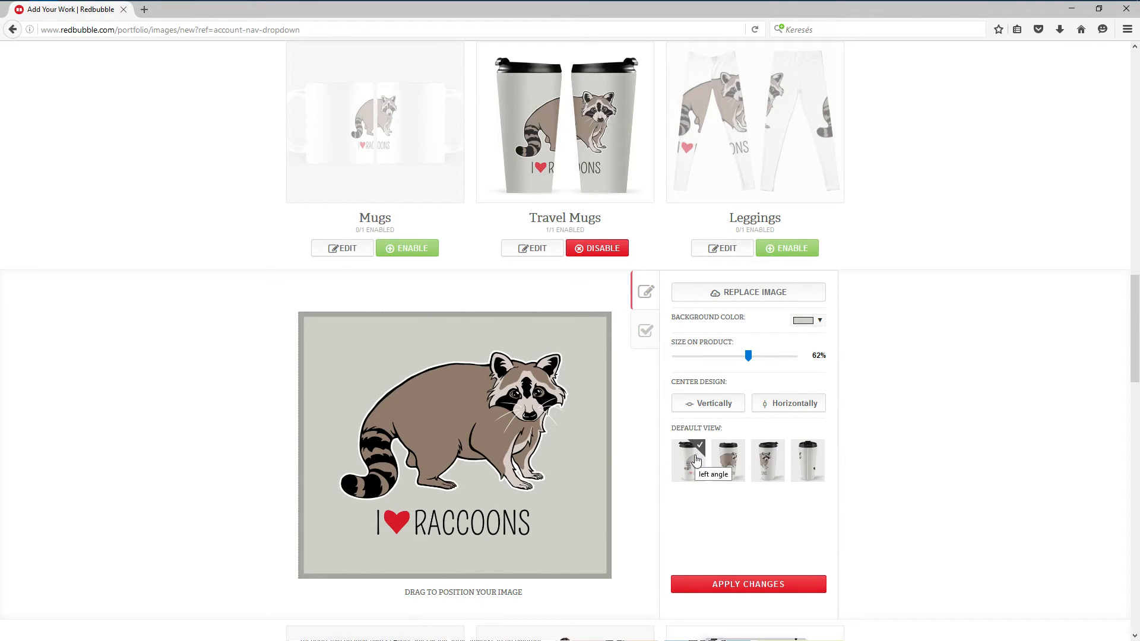
pyautogui.click(729, 461)
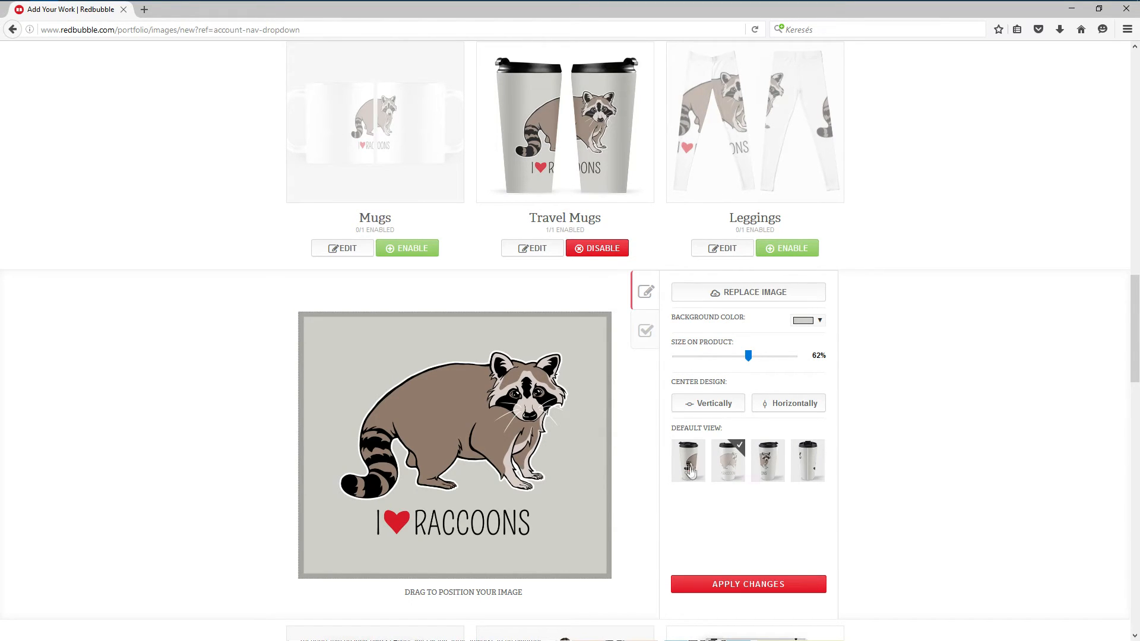
pyautogui.click(763, 472)
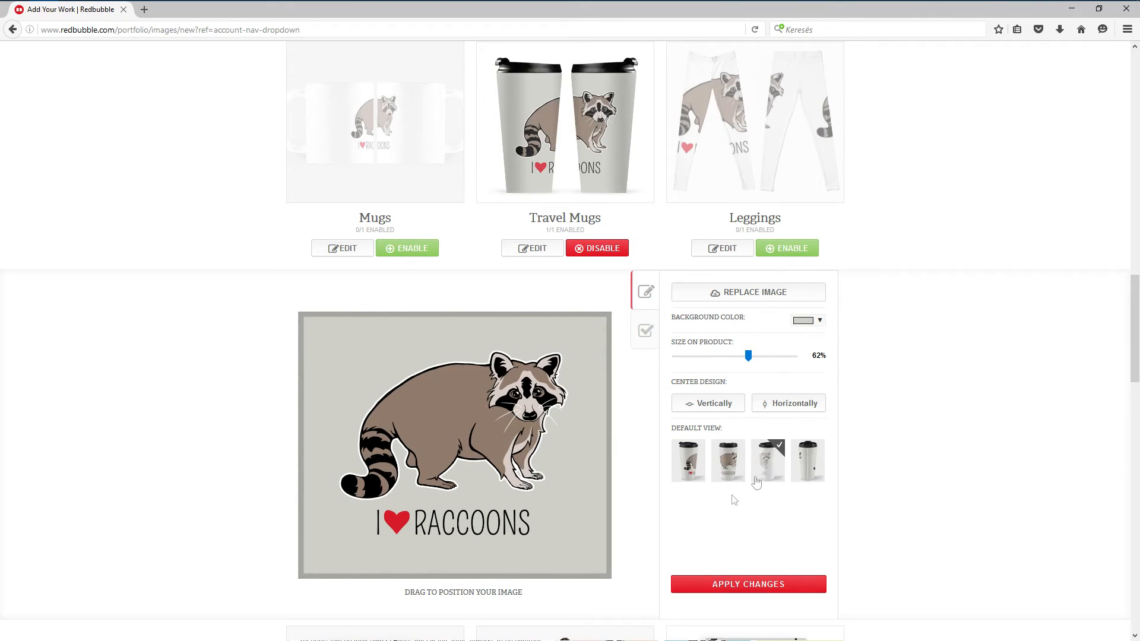
pyautogui.click(724, 475)
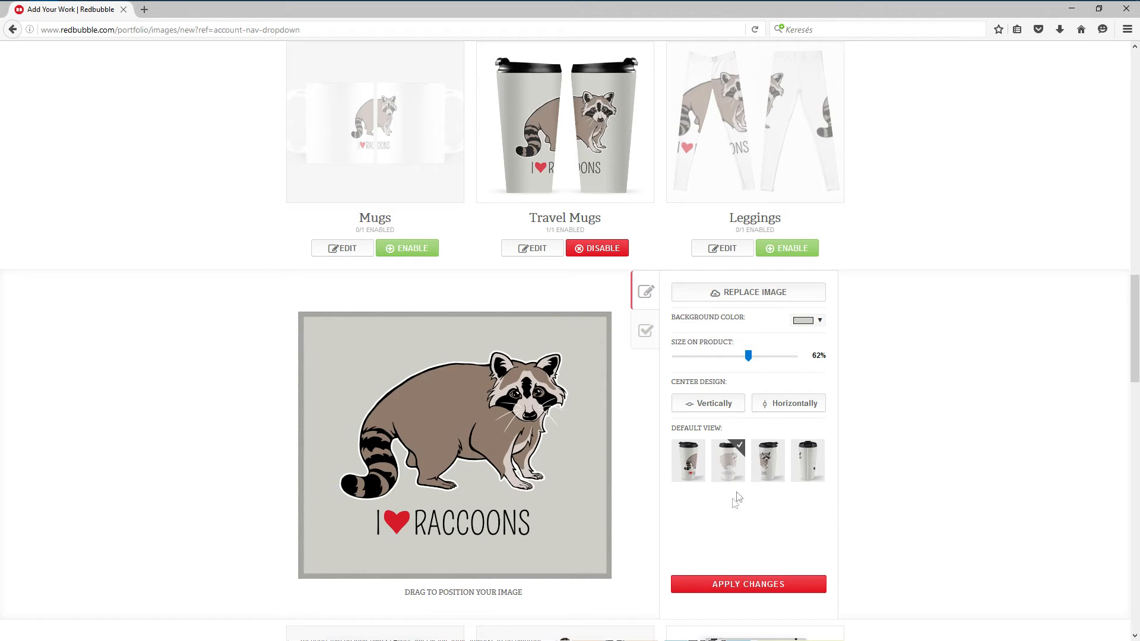
pyautogui.click(771, 474)
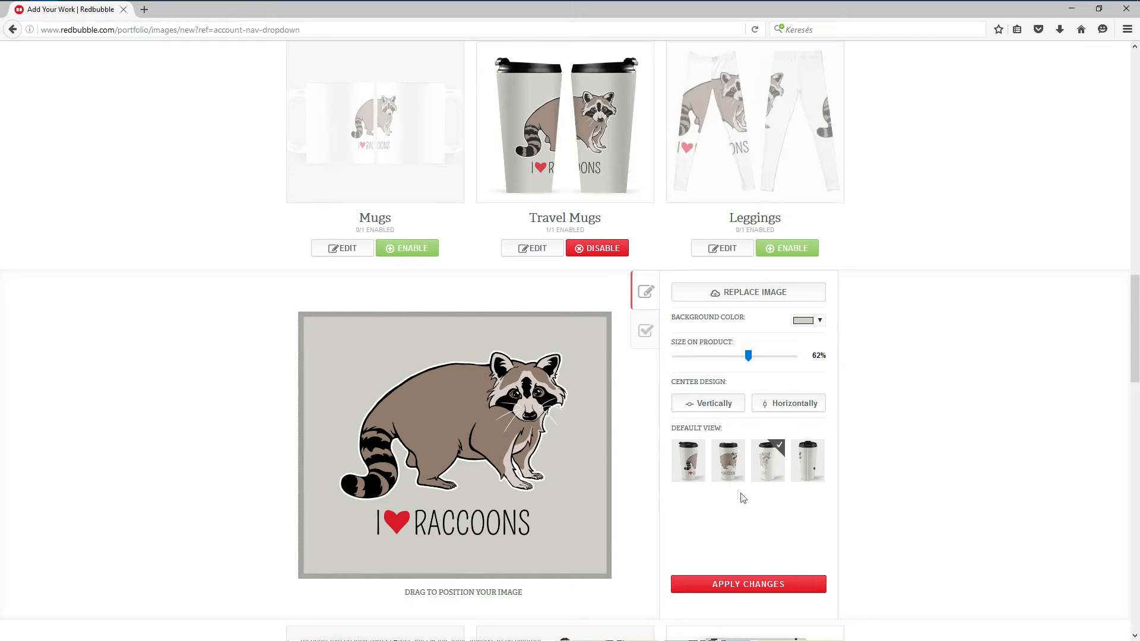
pyautogui.click(721, 468)
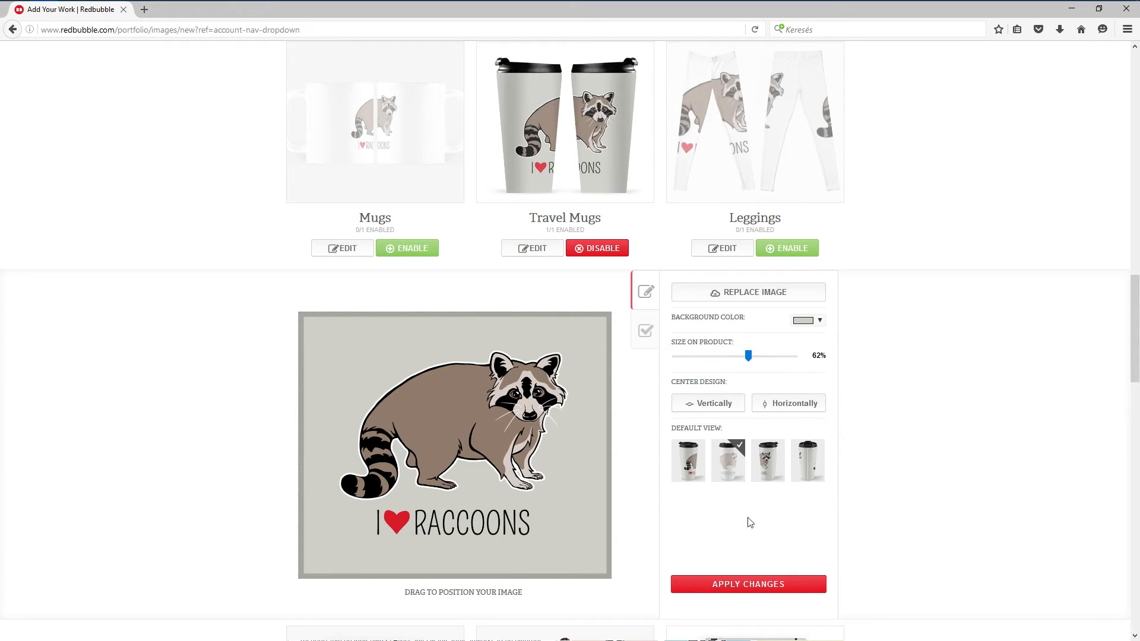
pyautogui.click(749, 584)
# Step: Disable the Pencil Skirts and Scarves products
pyautogui.scroll(2, 721, 215)
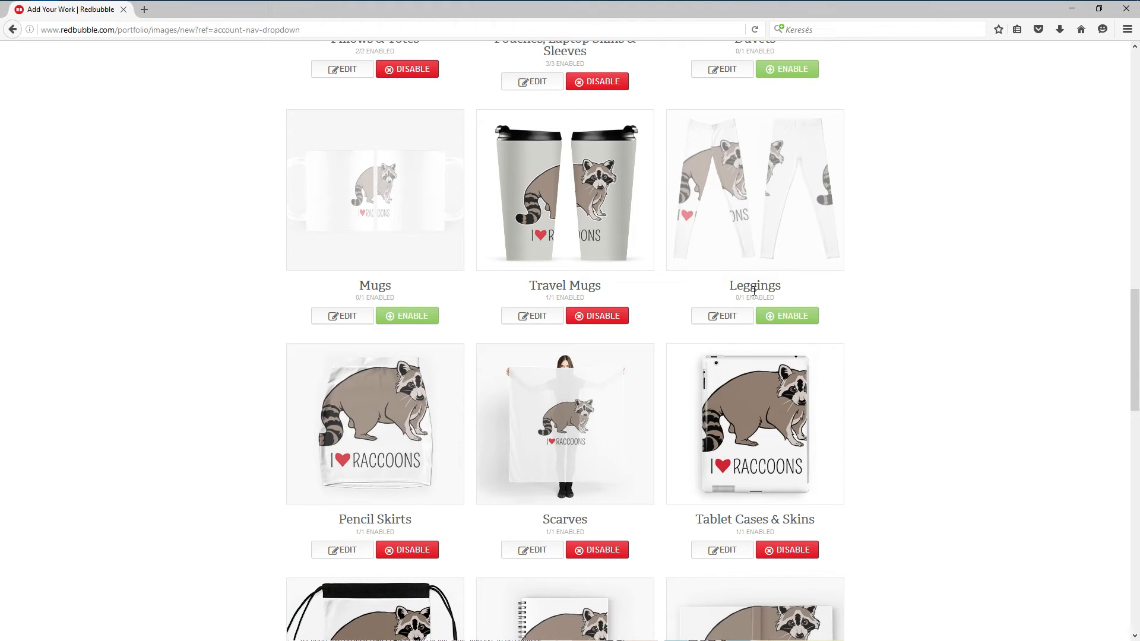
pyautogui.scroll(-3, 395, 352)
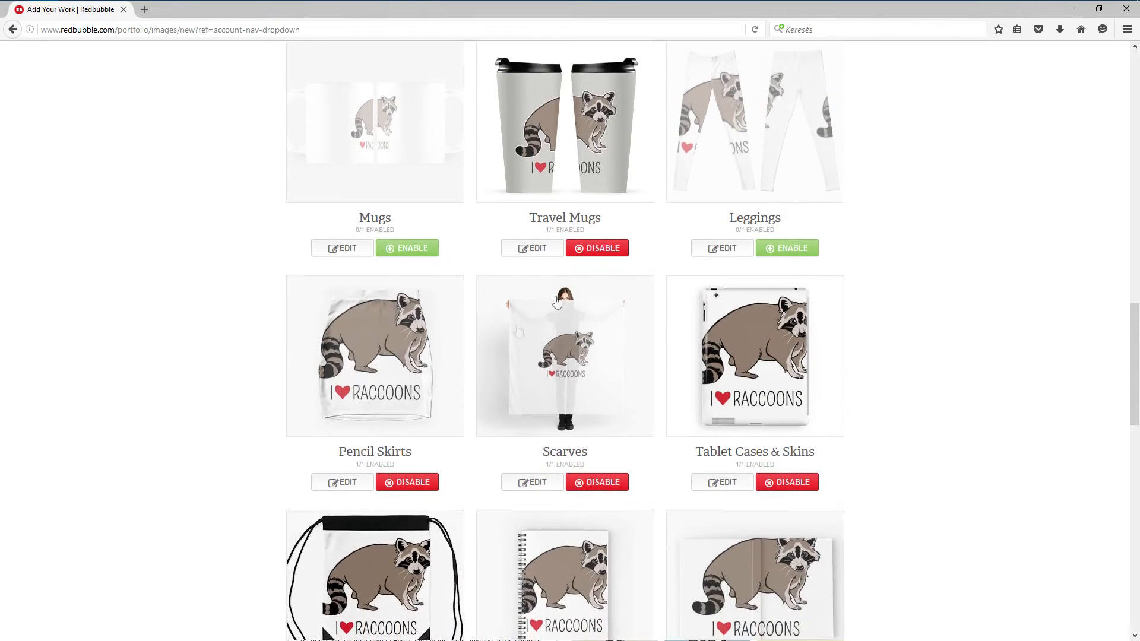
pyautogui.scroll(1, 386, 264)
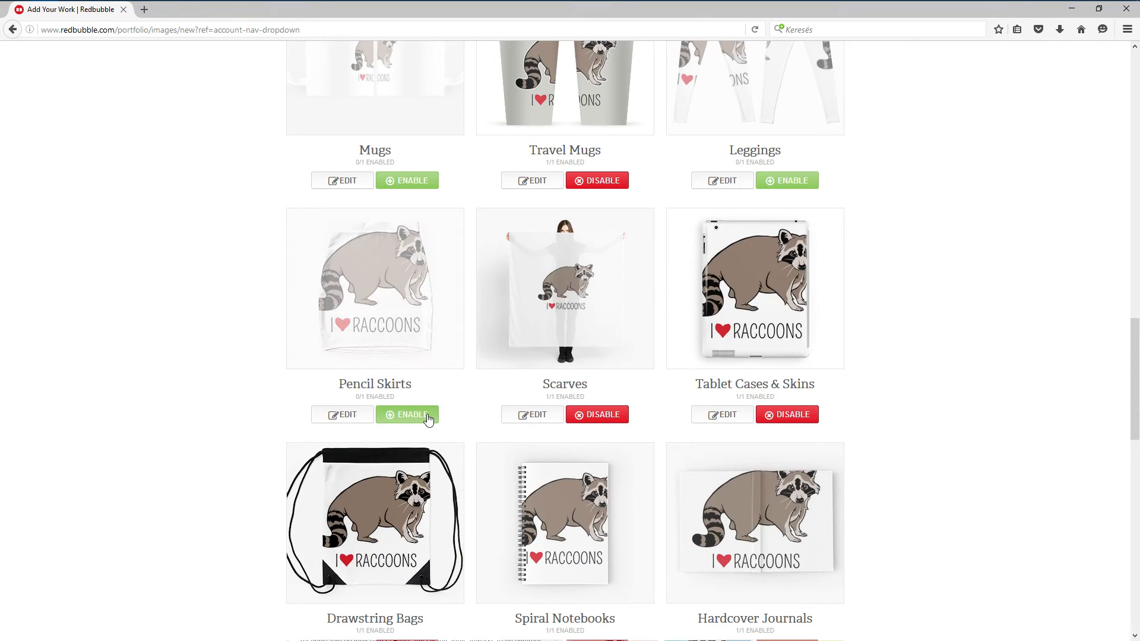
pyautogui.click(601, 416)
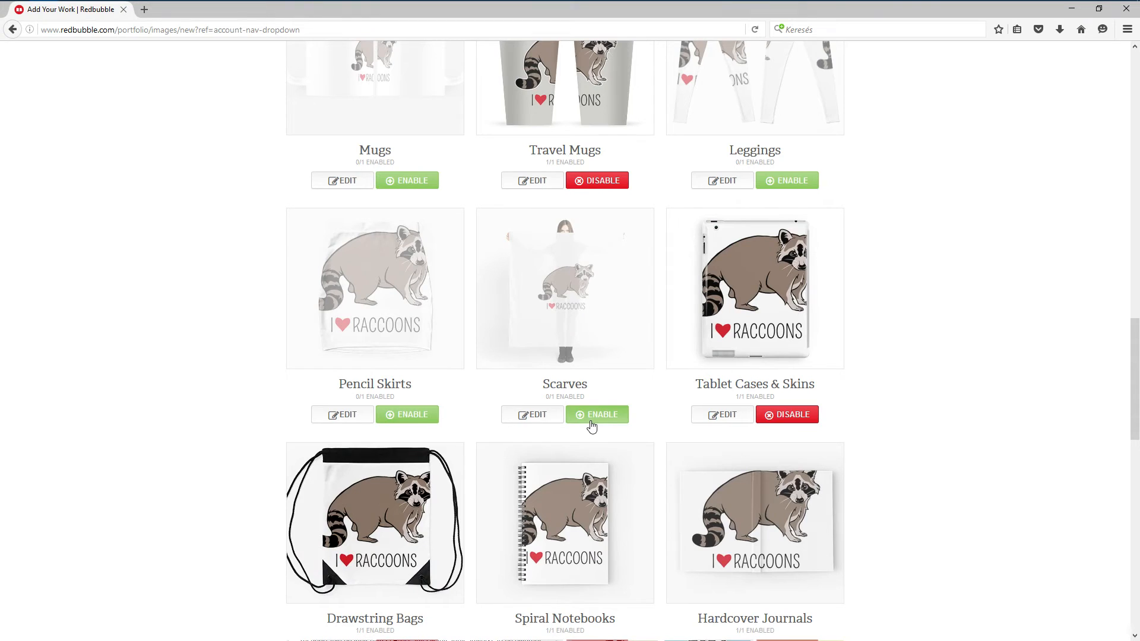
# Step: Open Tablet Cases & Skins for editing, set the background color to #cfd0c8 and reduce the design's size to 56%
pyautogui.click(723, 417)
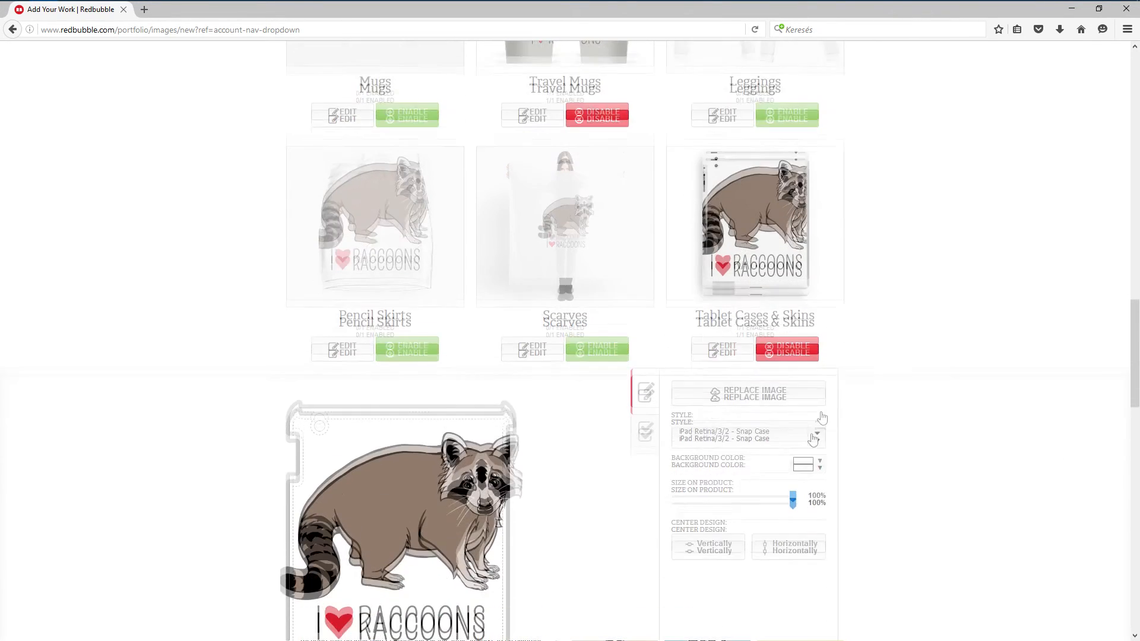
pyautogui.click(821, 365)
pyautogui.doubleClick(855, 468)
pyautogui.hotkey('ctrl', 'v')
pyautogui.click(1084, 407)
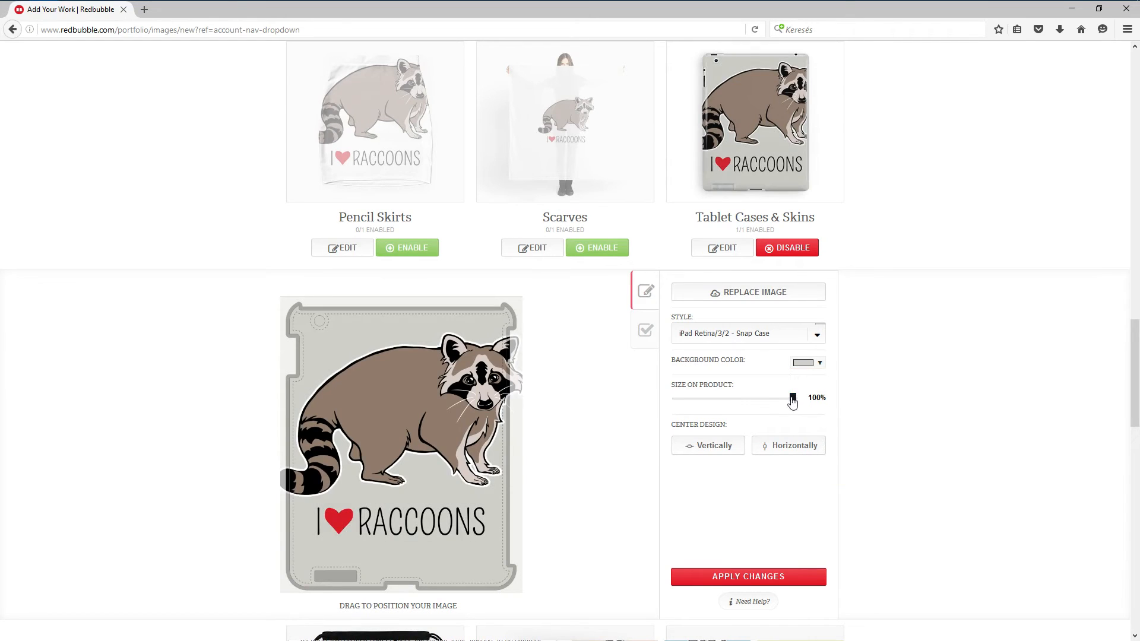
pyautogui.moveTo(793, 399); pyautogui.dragTo(743, 399)
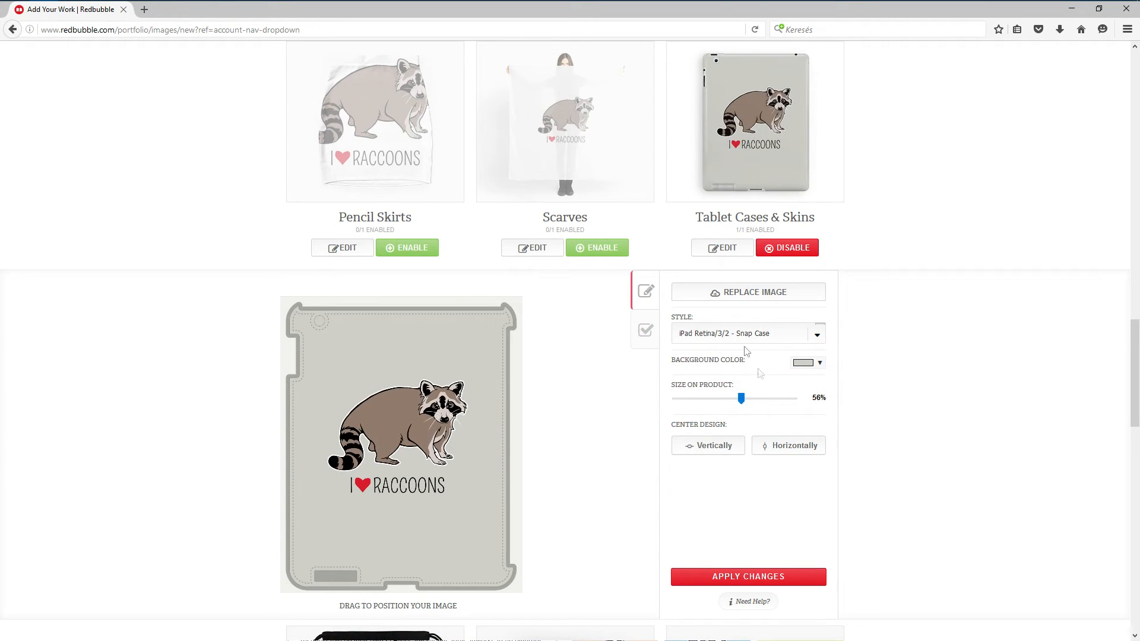
# Step: Examine the tablet design in the different styles, including iPad Retina/3/2 - Snap Case and iPad mini 2/1 - Skin
pyautogui.click(815, 336)
pyautogui.click(738, 359)
pyautogui.click(817, 335)
pyautogui.click(726, 369)
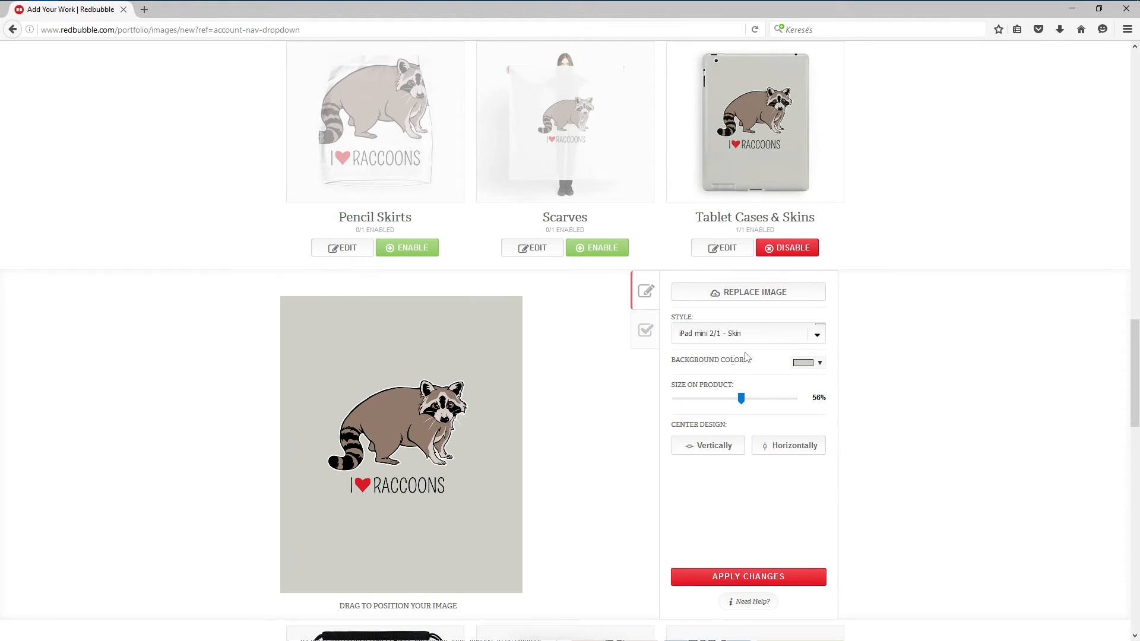
pyautogui.click(817, 335)
pyautogui.click(740, 350)
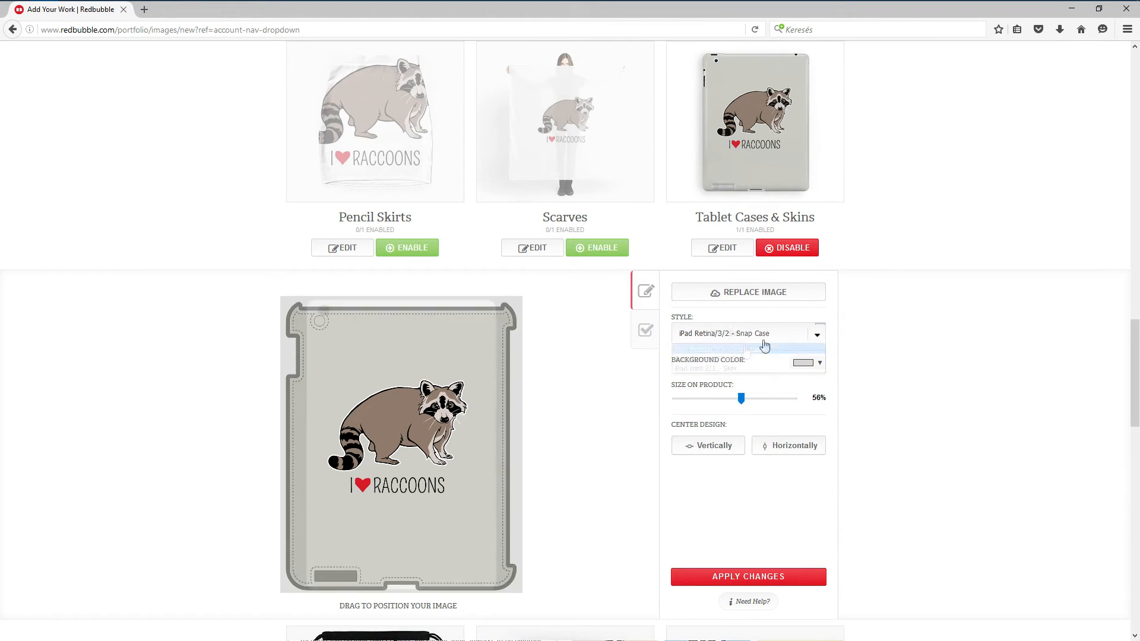
pyautogui.click(819, 335)
pyautogui.click(777, 360)
pyautogui.click(817, 334)
pyautogui.click(742, 369)
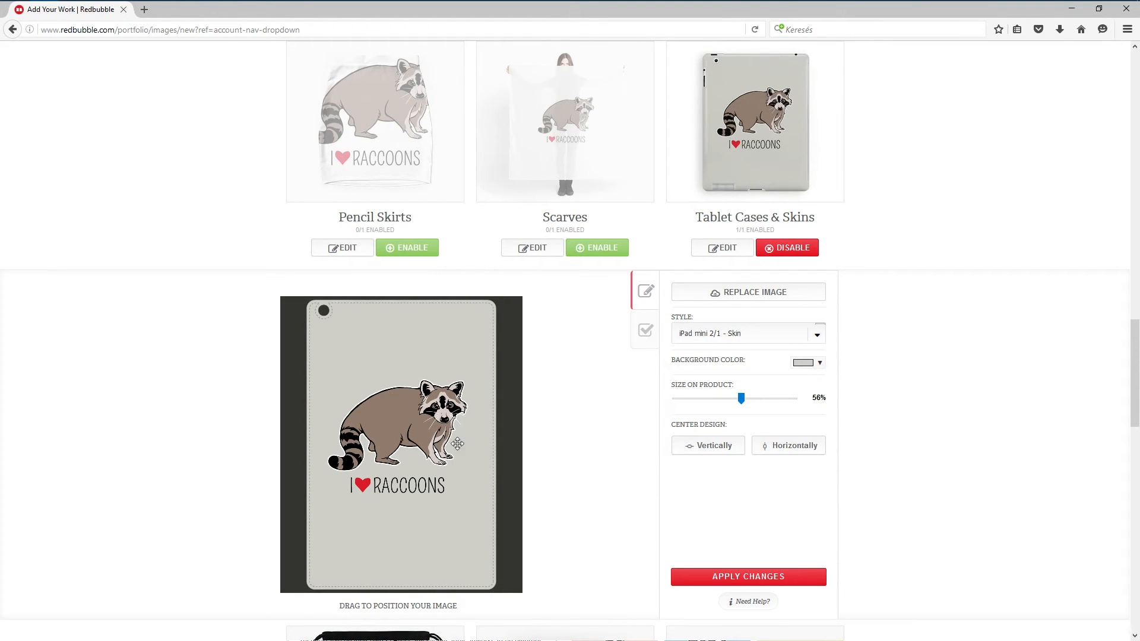
# Step: Check which tablet case and skin products are enabled, and apply the changes to Tablet Cases & Skins
pyautogui.click(652, 332)
pyautogui.click(644, 299)
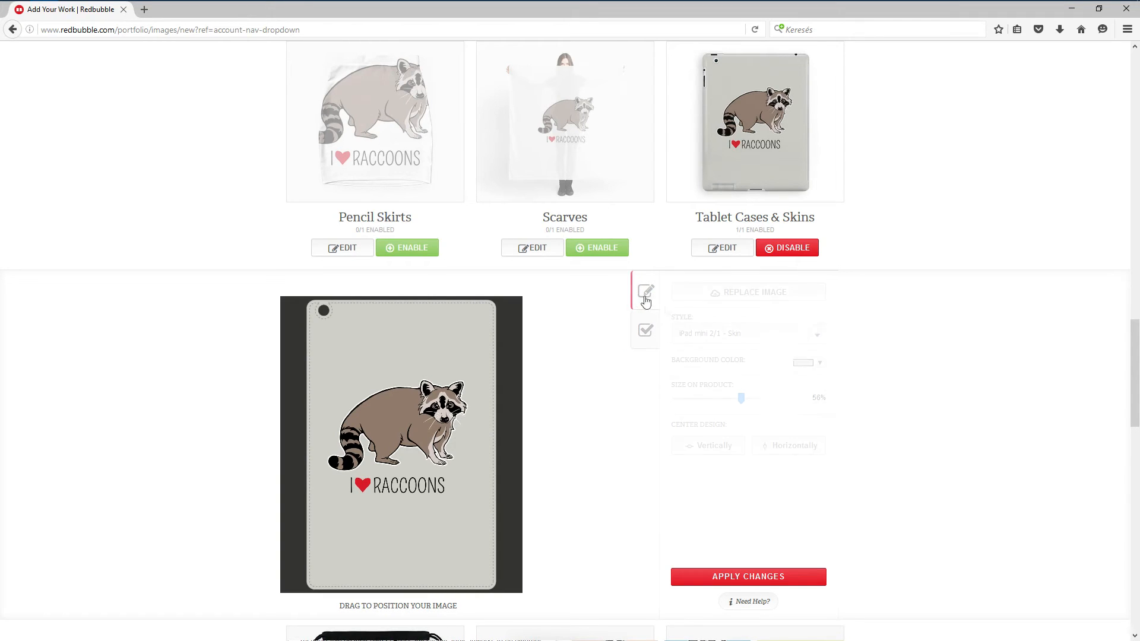
pyautogui.click(764, 579)
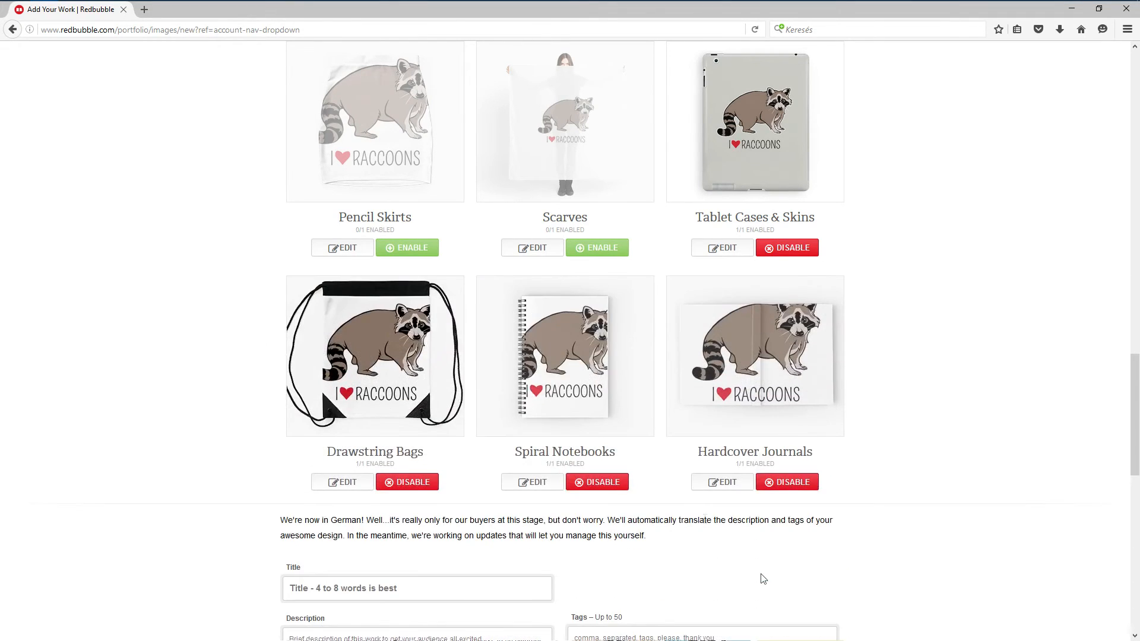
# Step: Open Drawstring Bags for editing, set the background color to #cfd0c8 and reduce the design's size to 65%
pyautogui.scroll(-2, 445, 397)
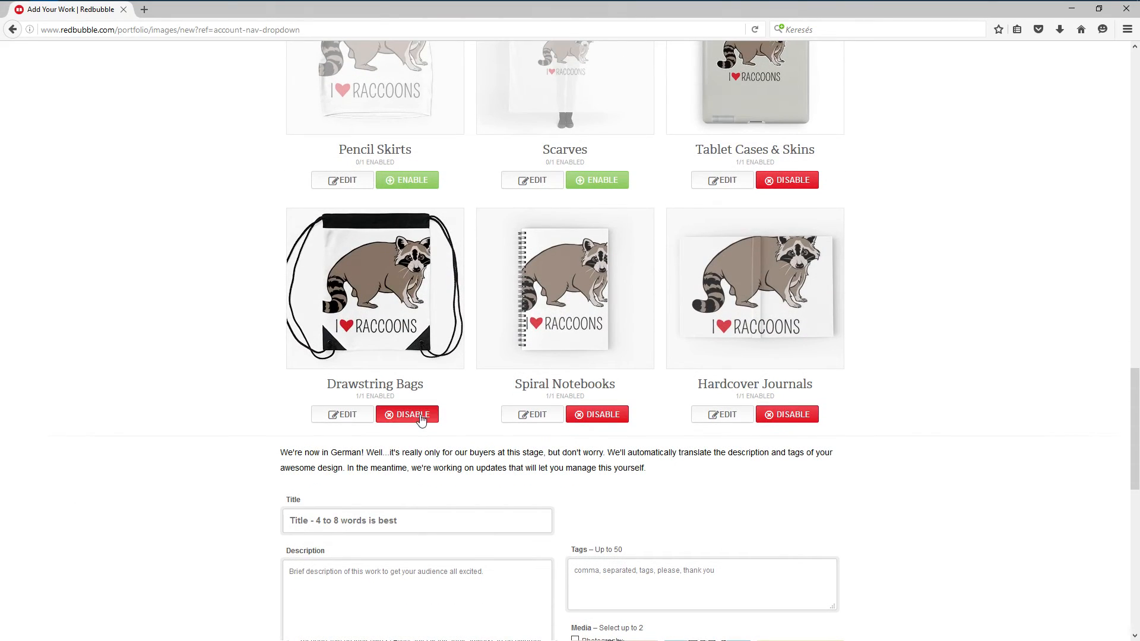
pyautogui.click(363, 415)
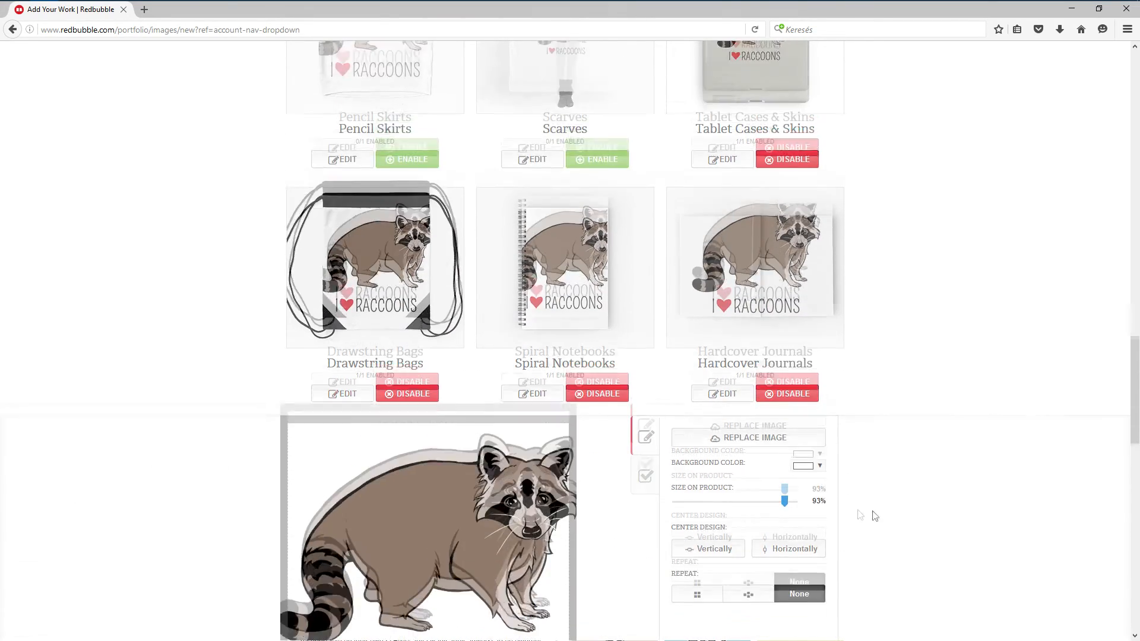
pyautogui.click(810, 321)
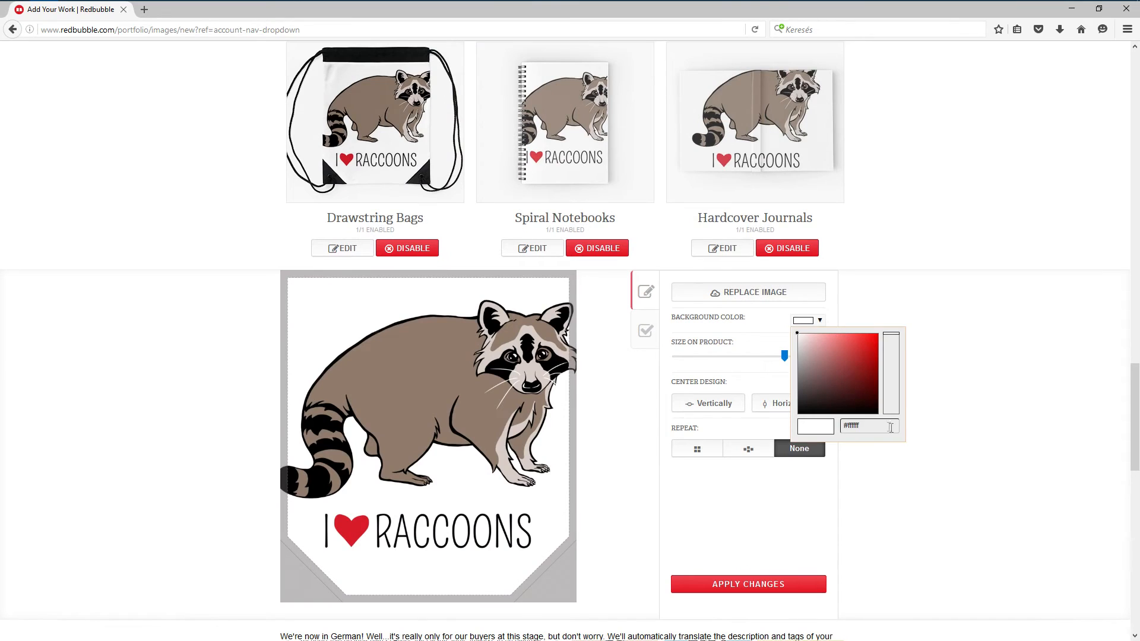
pyautogui.hotkey('ctrl', 'v')
pyautogui.click(940, 398)
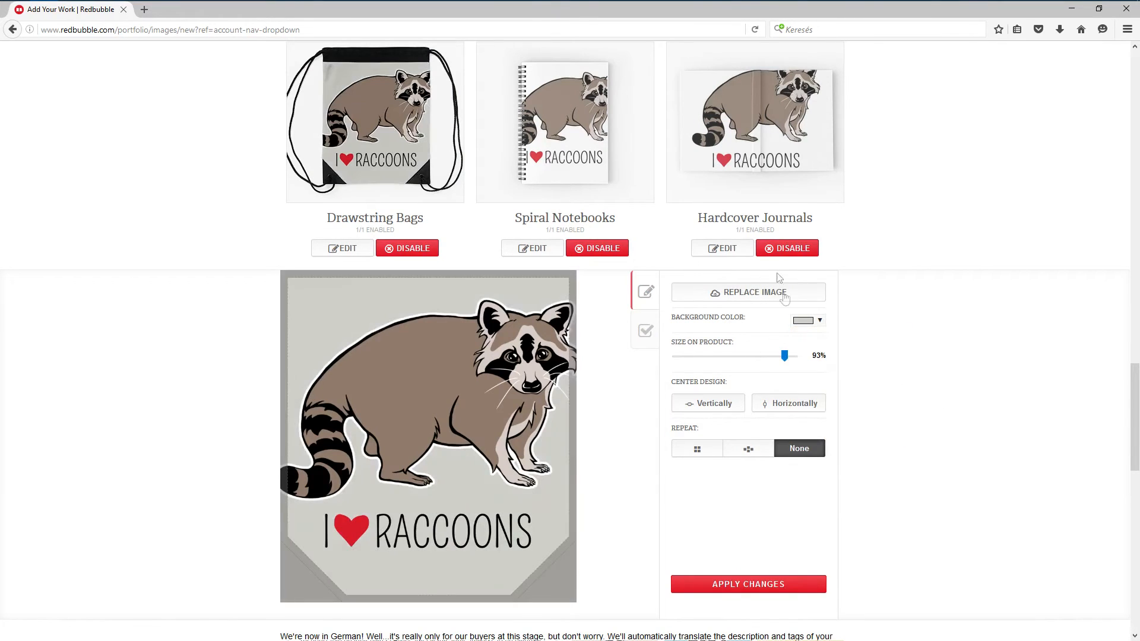
pyautogui.moveTo(784, 356); pyautogui.dragTo(753, 363)
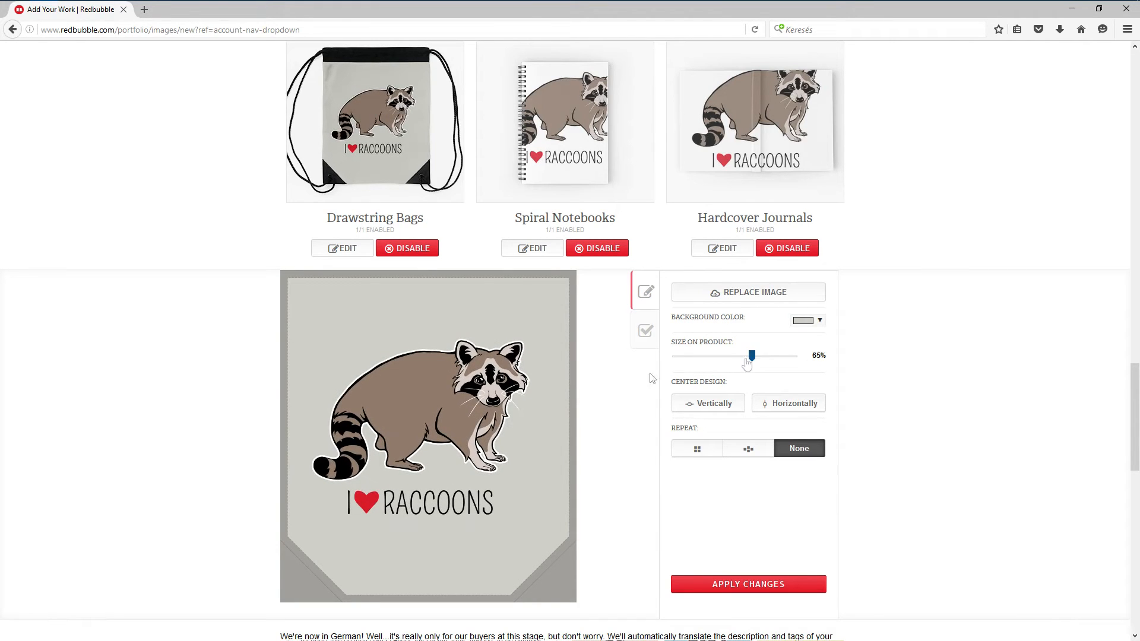
# Step: Center the drawstring bag design horizontally and vertically, nudge it slightly to the left, and apply the changes
pyautogui.click(806, 403)
pyautogui.click(719, 403)
pyautogui.moveTo(497, 421); pyautogui.dragTo(492, 422)
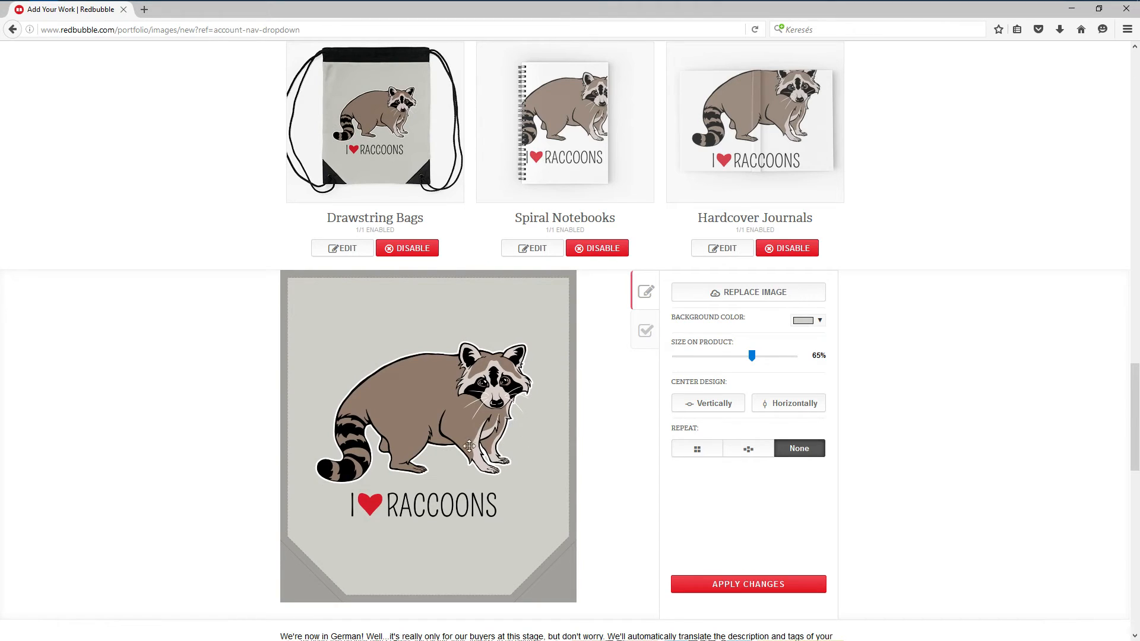
pyautogui.click(745, 585)
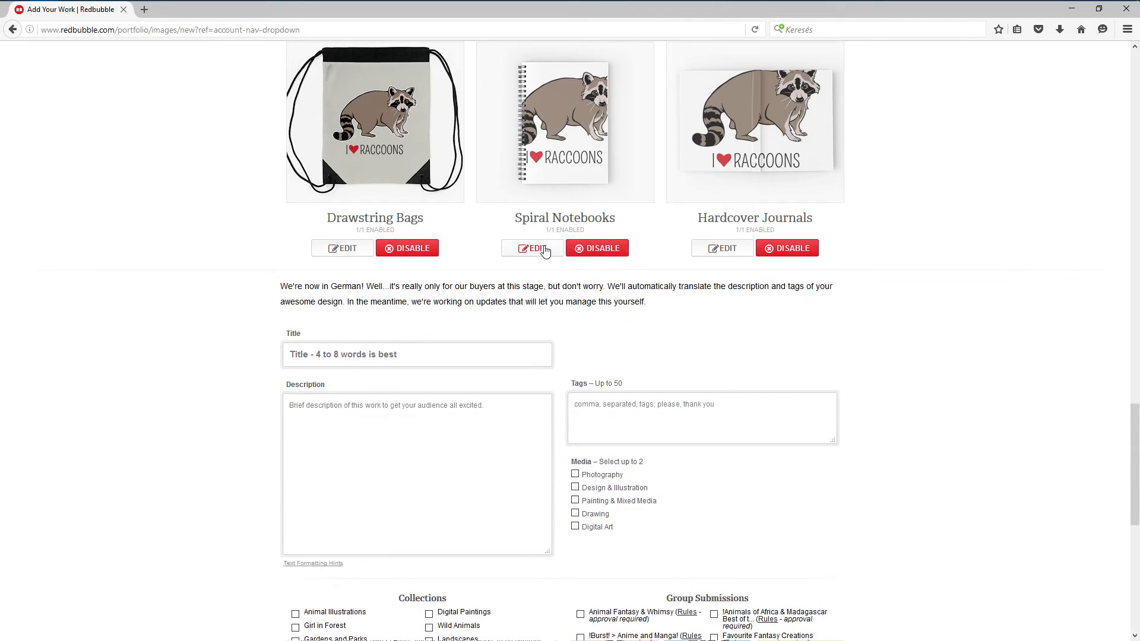
# Step: Open Spiral Notebooks for editing and set the background color to #cfd0c8
pyautogui.click(545, 250)
pyautogui.click(819, 322)
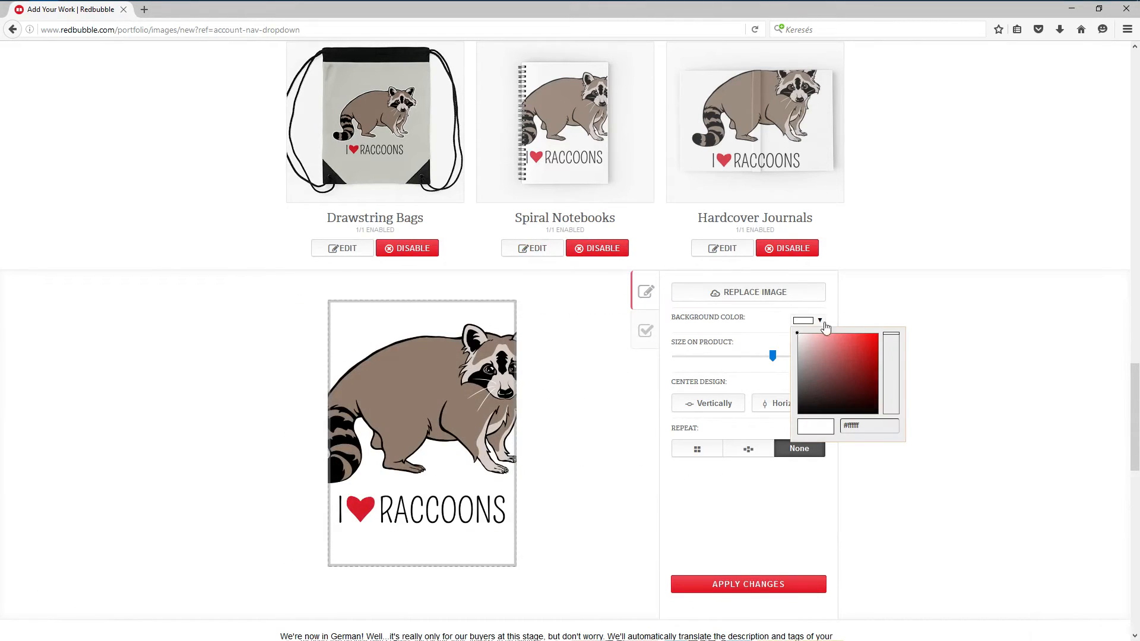
pyautogui.moveTo(878, 423); pyautogui.dragTo(777, 430)
pyautogui.hotkey('ctrl', 'v')
pyautogui.click(990, 418)
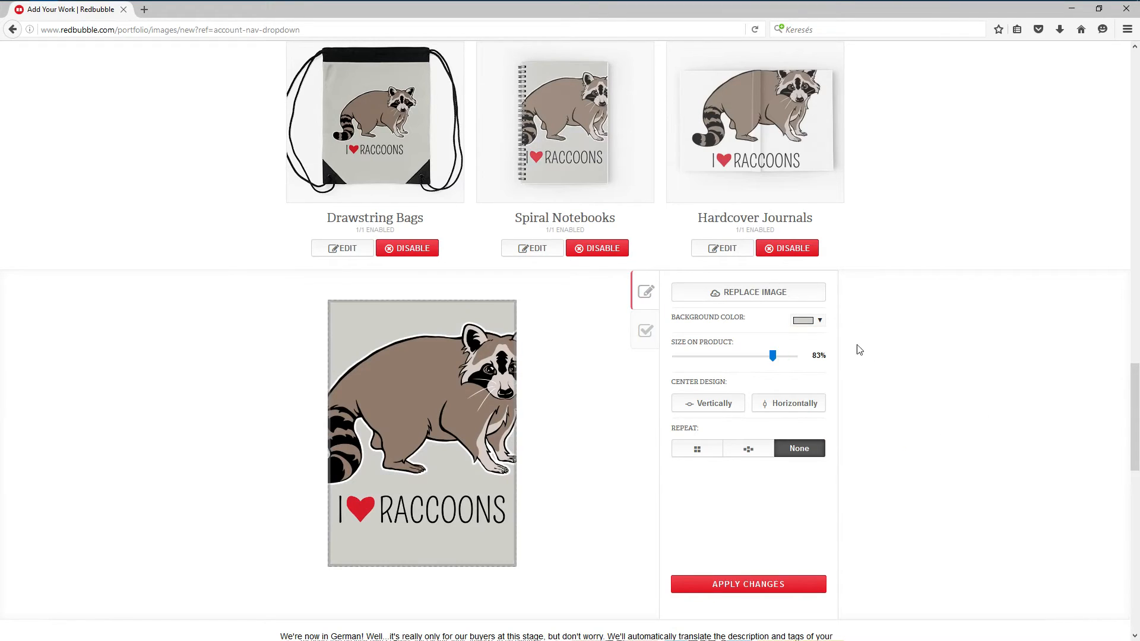
# Step: Reduce the spiral notebook design to 44%, move it to the lower part of the cover, center it horizontally and apply the changes
pyautogui.moveTo(775, 360); pyautogui.dragTo(727, 358)
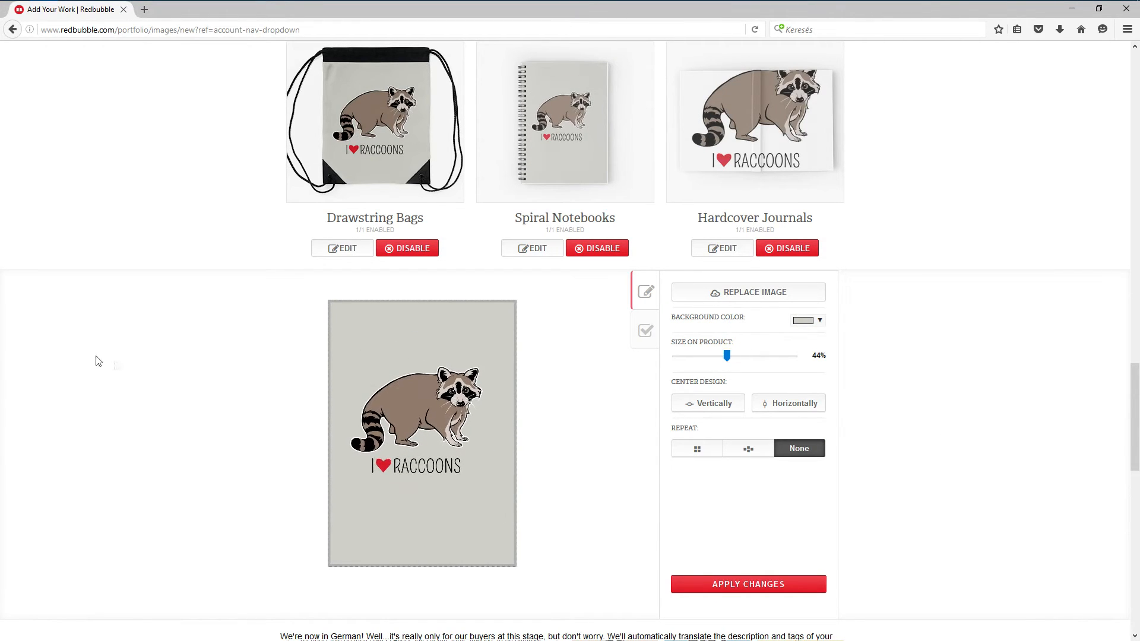
pyautogui.moveTo(431, 407); pyautogui.dragTo(439, 472)
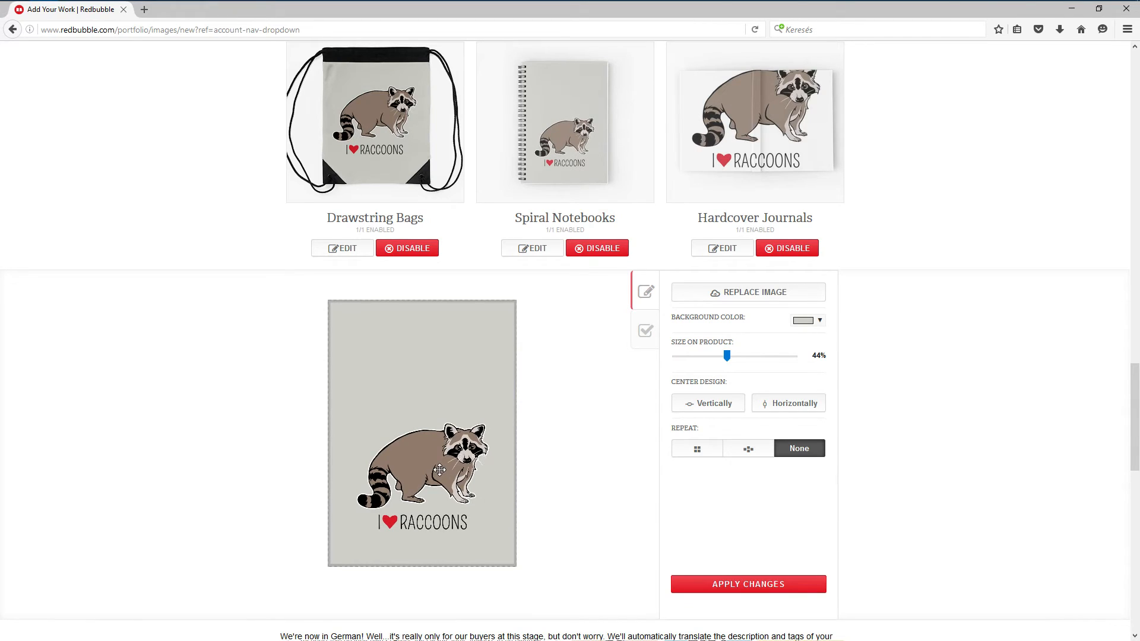
pyautogui.click(769, 403)
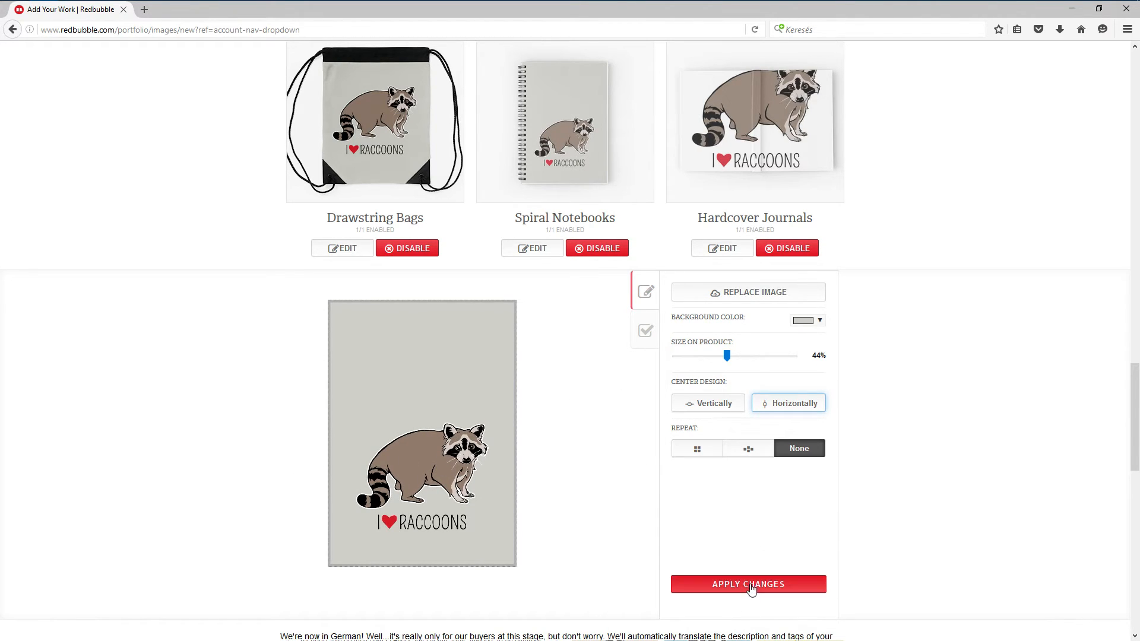
pyautogui.click(639, 322)
pyautogui.click(647, 300)
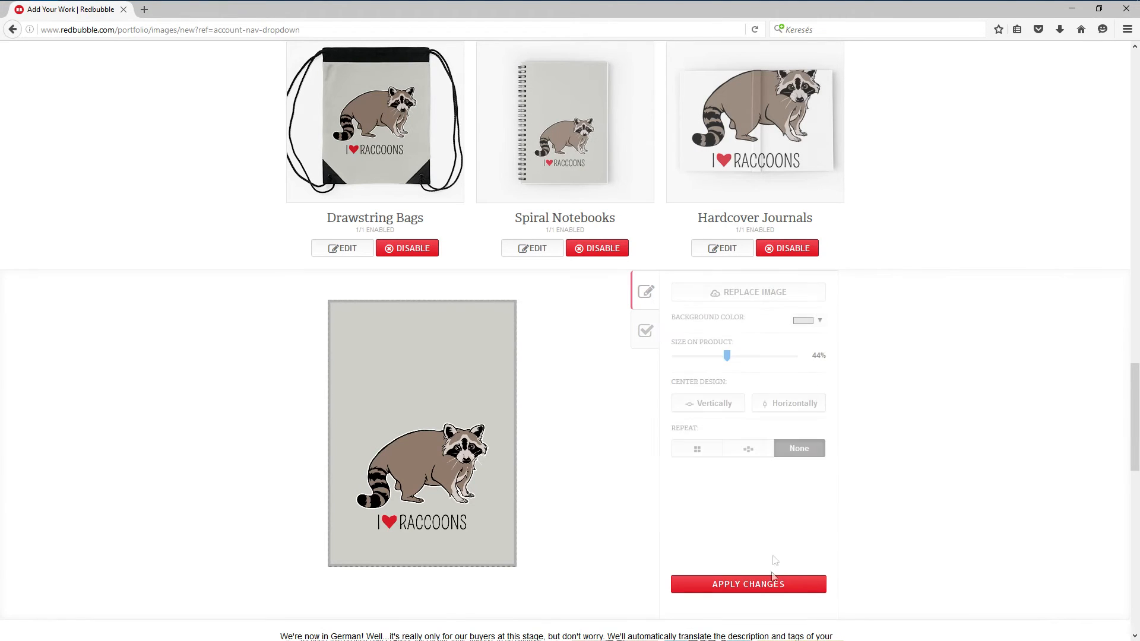
pyautogui.click(765, 585)
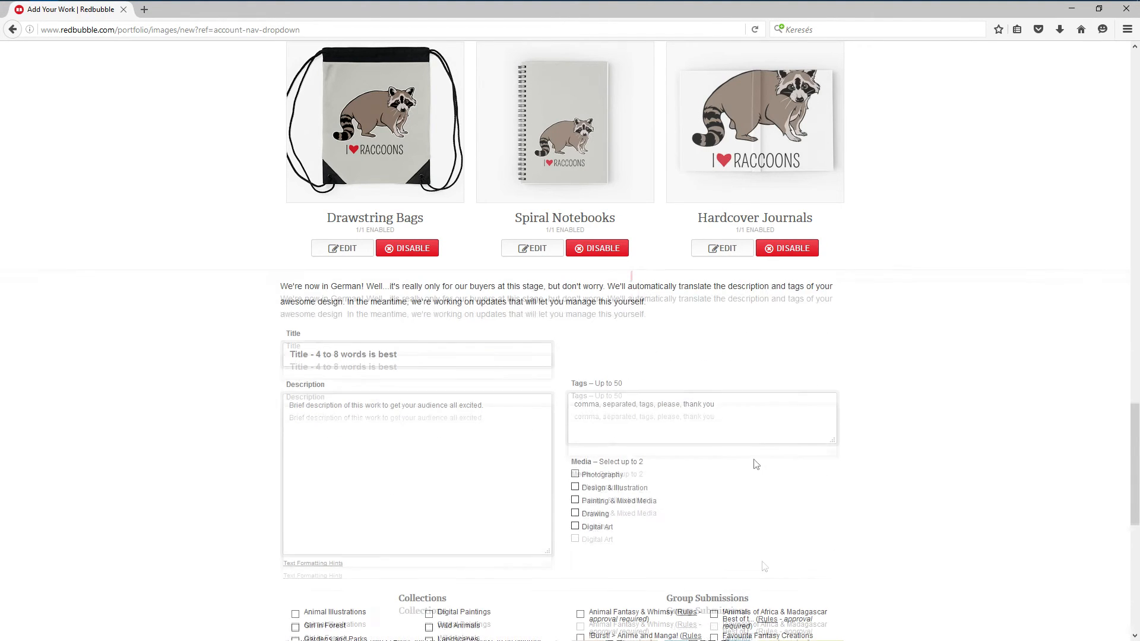
# Step: Open Hardcover Journals for editing and set the background color to #cecfc9
pyautogui.click(746, 252)
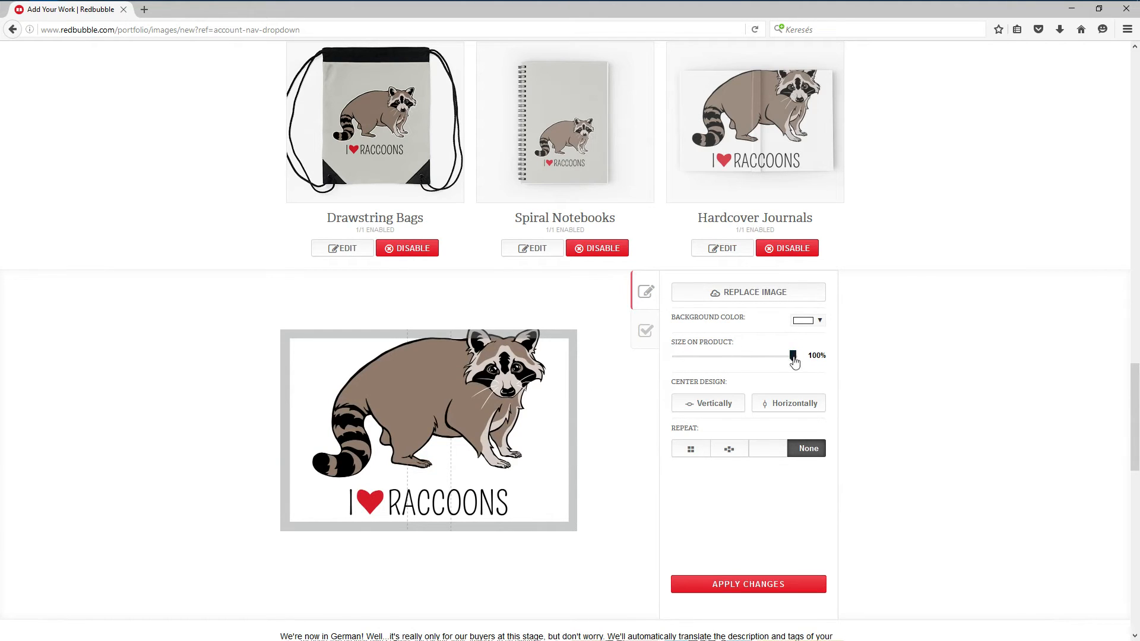
pyautogui.click(822, 321)
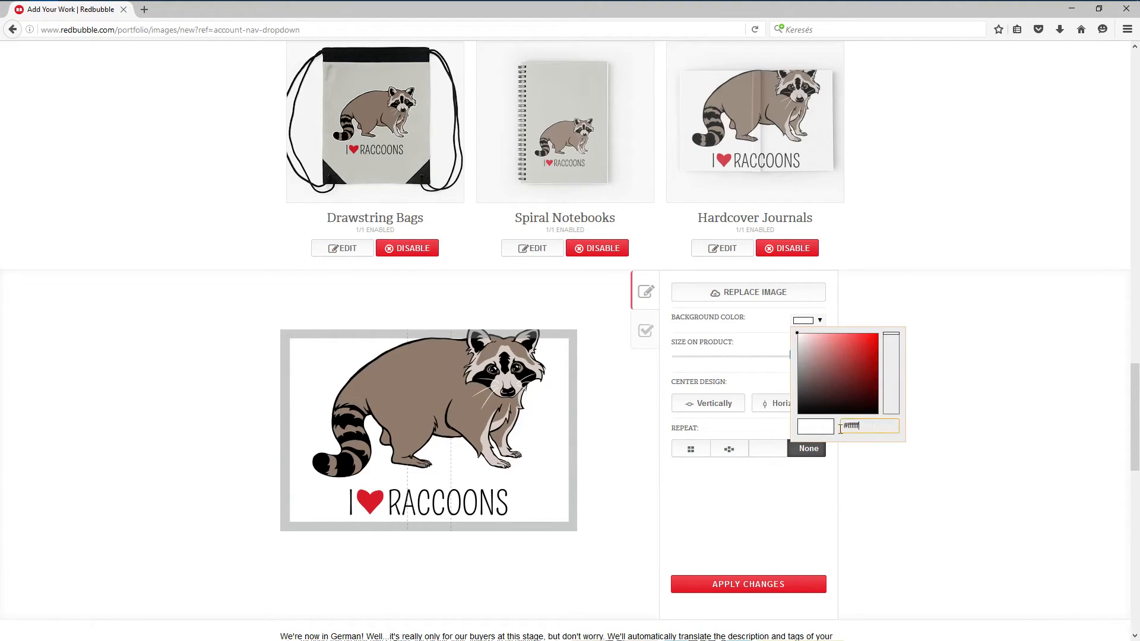
pyautogui.write('#cecfc9')
pyautogui.click(939, 448)
# Step: Reduce the hardcover journal design to 38% and place it in the middle of the front cover
pyautogui.moveTo(783, 355); pyautogui.dragTo(746, 357)
pyautogui.moveTo(453, 401); pyautogui.dragTo(500, 408)
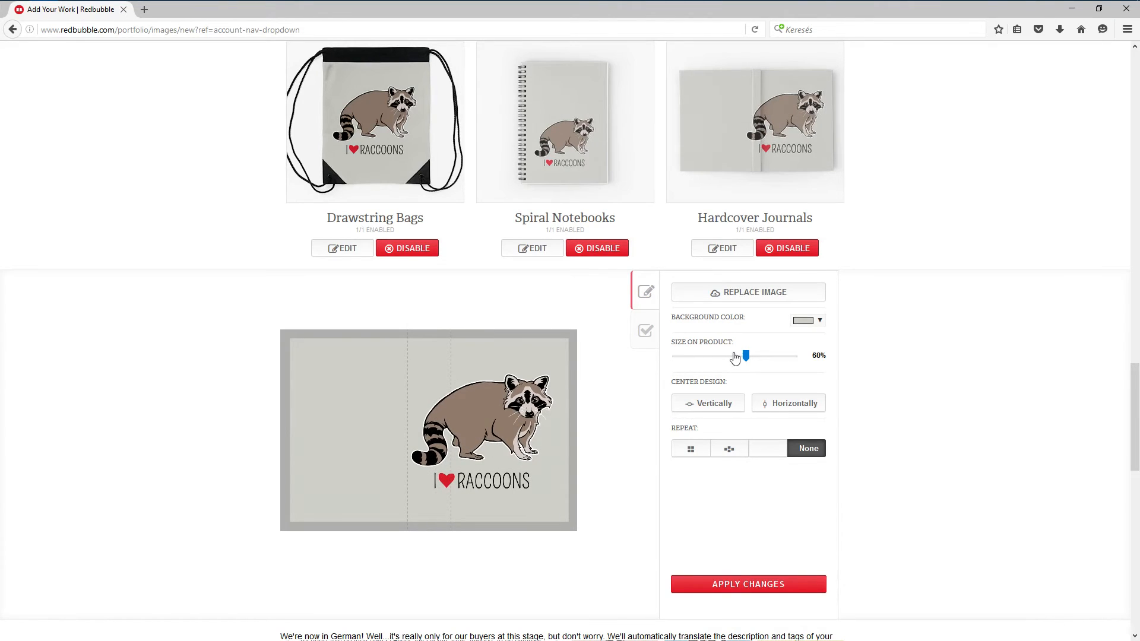
pyautogui.moveTo(746, 356); pyautogui.dragTo(727, 369)
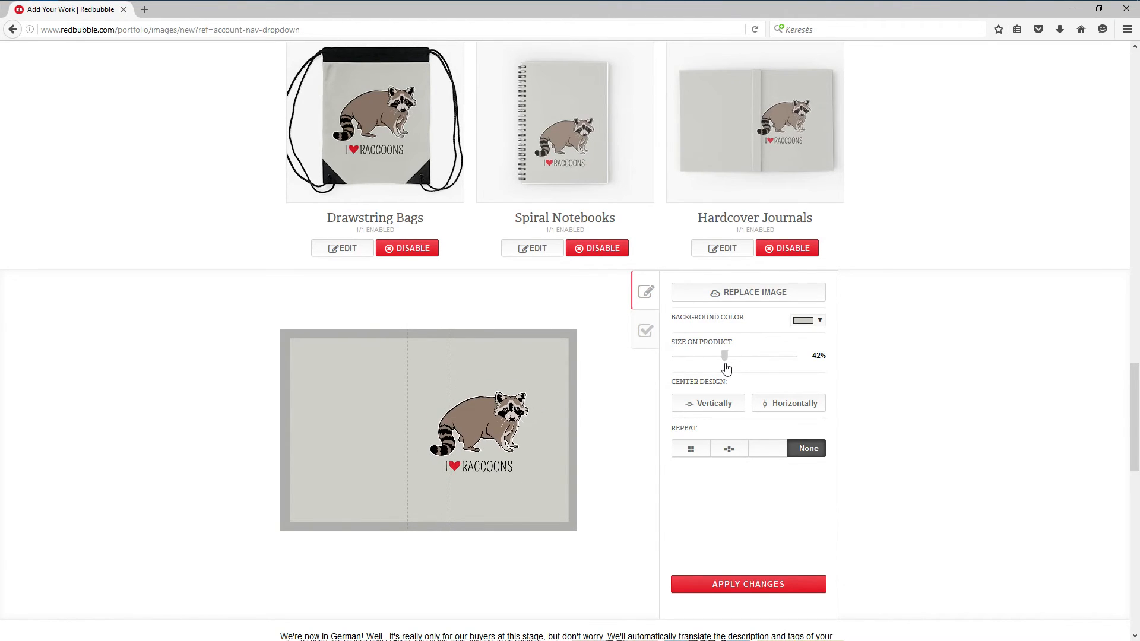
pyautogui.moveTo(480, 426); pyautogui.dragTo(510, 432)
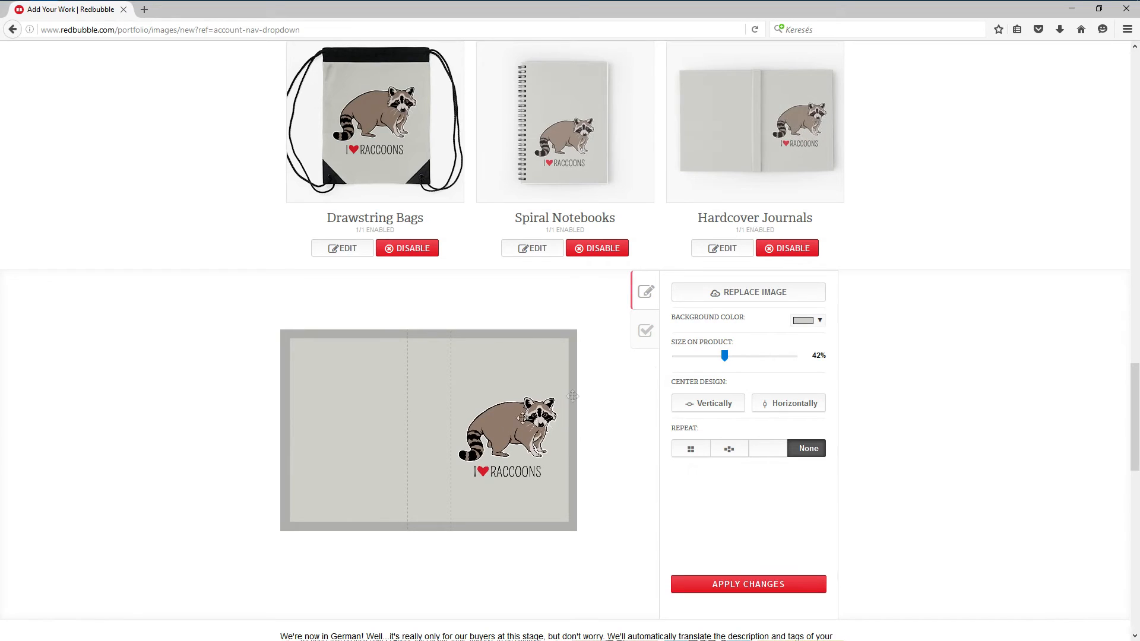
pyautogui.moveTo(724, 356); pyautogui.dragTo(718, 356)
pyautogui.moveTo(502, 422); pyautogui.dragTo(506, 424)
pyautogui.moveTo(720, 357); pyautogui.dragTo(721, 358)
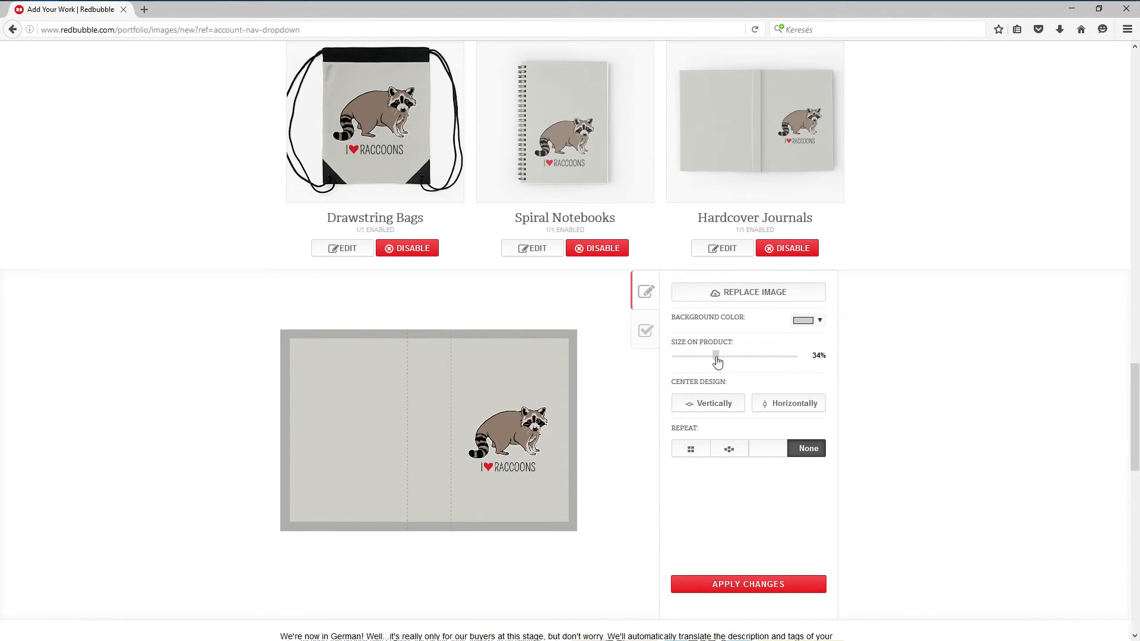
pyautogui.moveTo(502, 431); pyautogui.dragTo(506, 431)
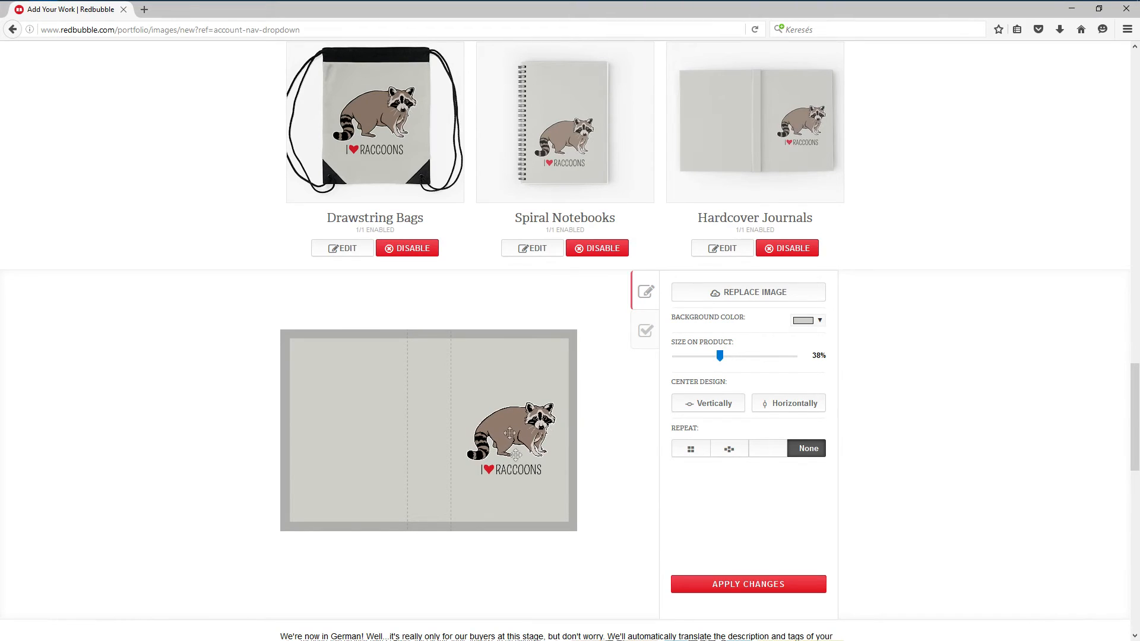
# Step: Try repeating the hardcover journal design on both the front and back covers, and return the repeat setting to None
pyautogui.click(766, 456)
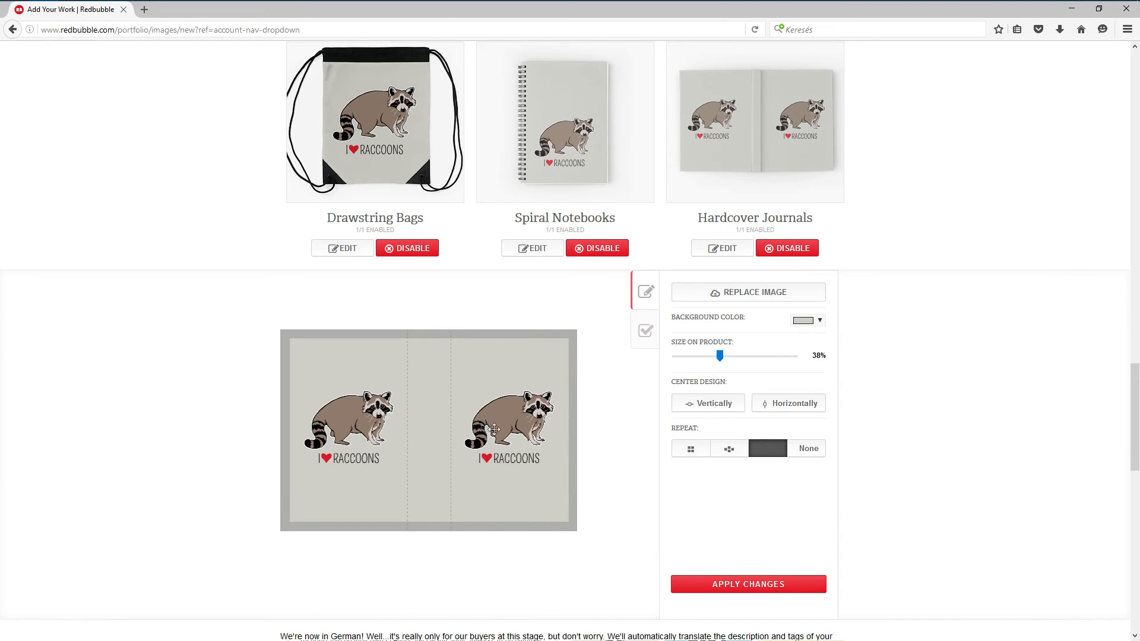
pyautogui.moveTo(514, 427); pyautogui.dragTo(512, 433)
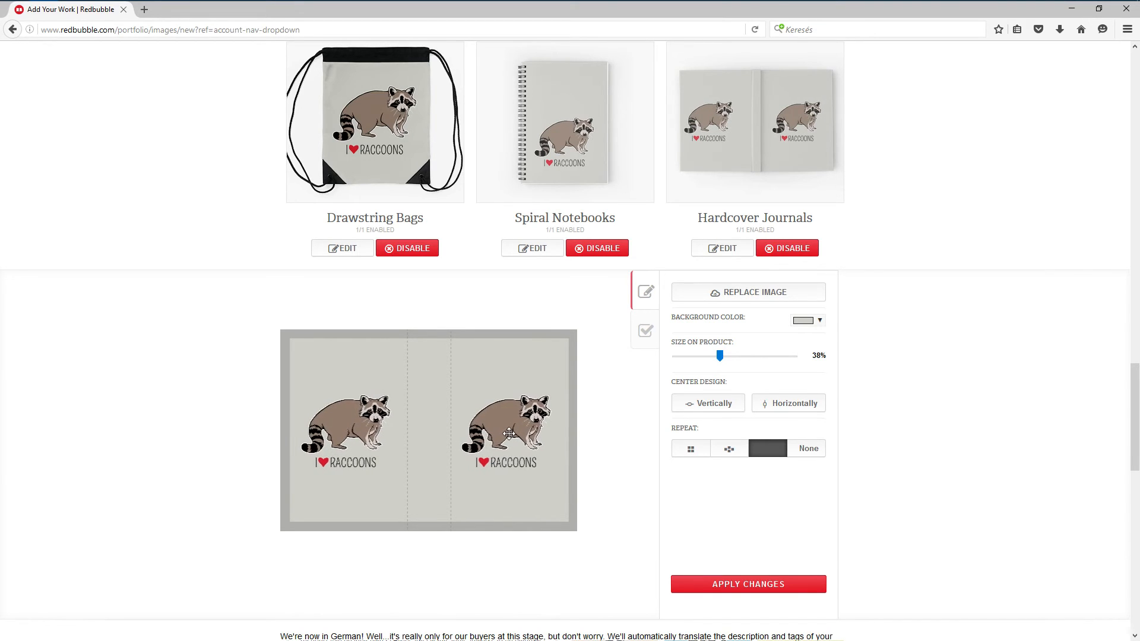
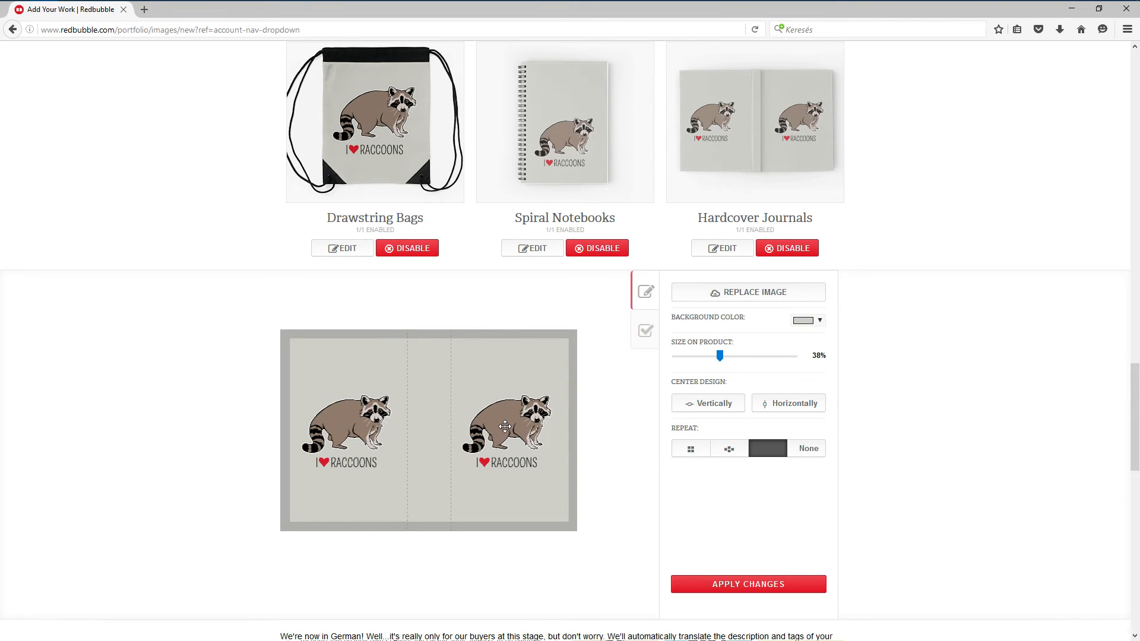
pyautogui.moveTo(506, 426); pyautogui.dragTo(520, 428)
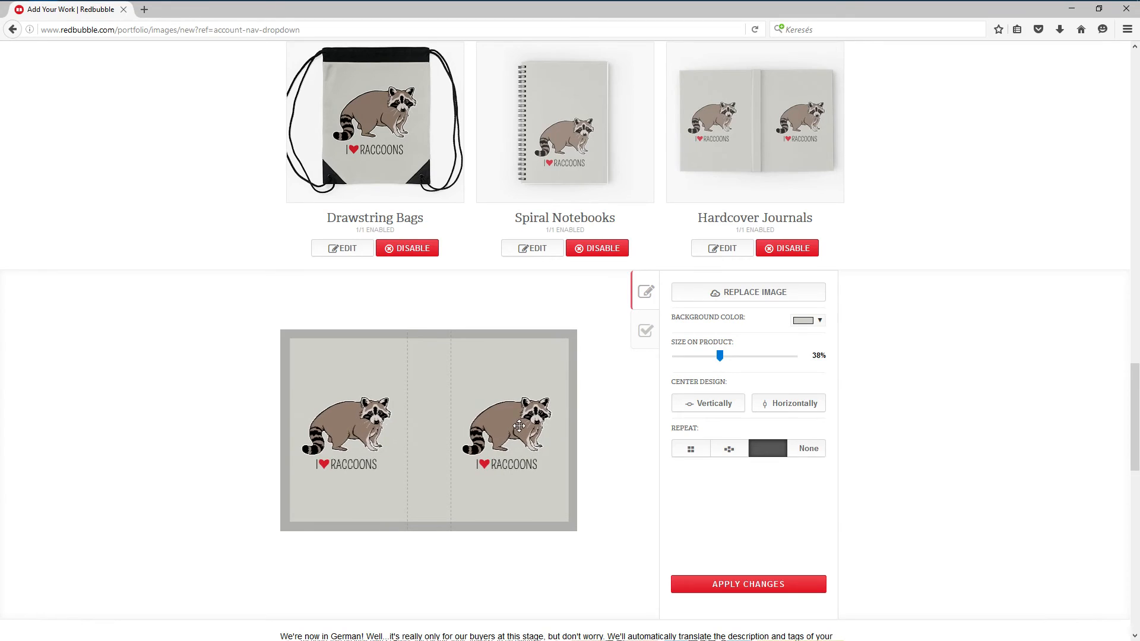
pyautogui.click(806, 453)
# Step: Move the single journal design back onto the front cover and fine-tune its position between the spine and the outer edge
pyautogui.moveTo(424, 423); pyautogui.dragTo(514, 428)
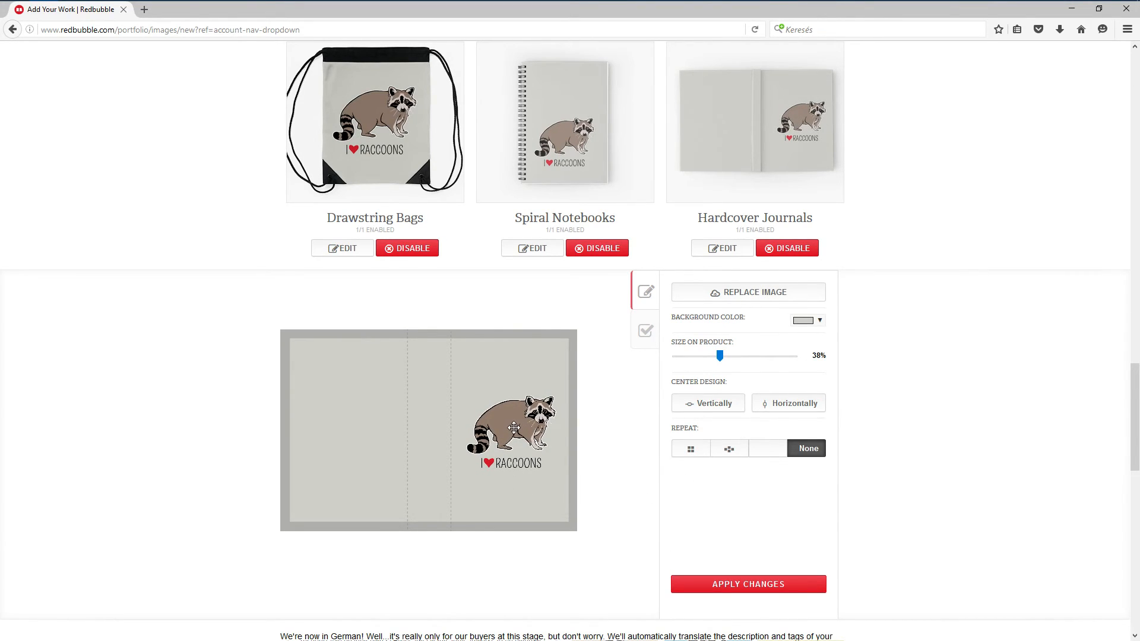
pyautogui.moveTo(513, 423); pyautogui.dragTo(519, 423)
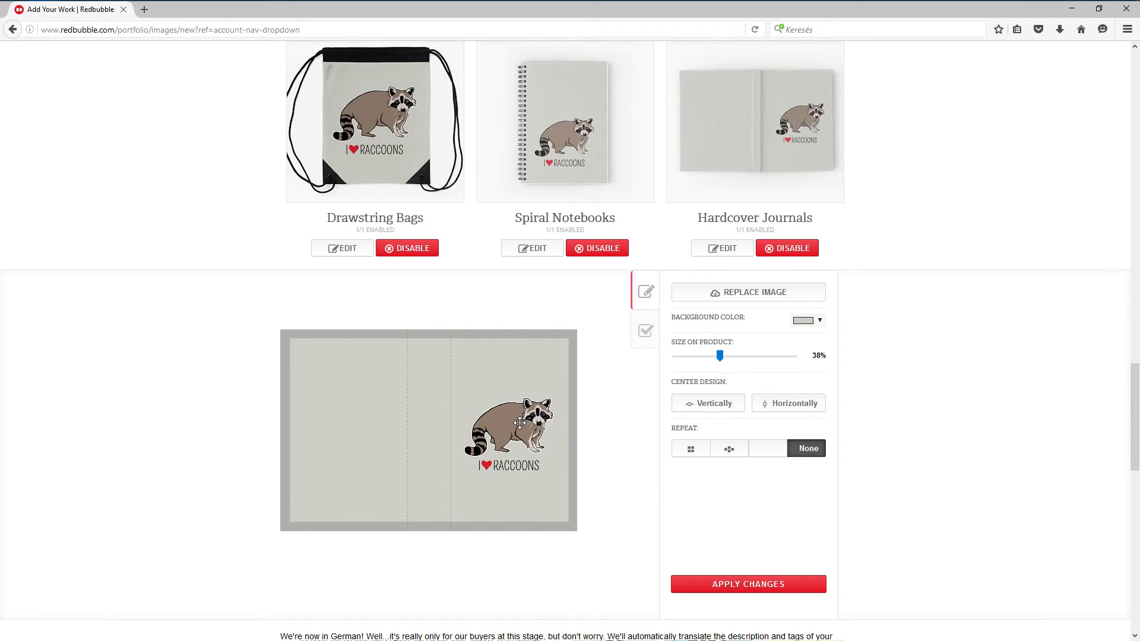
pyautogui.moveTo(520, 423); pyautogui.dragTo(522, 424)
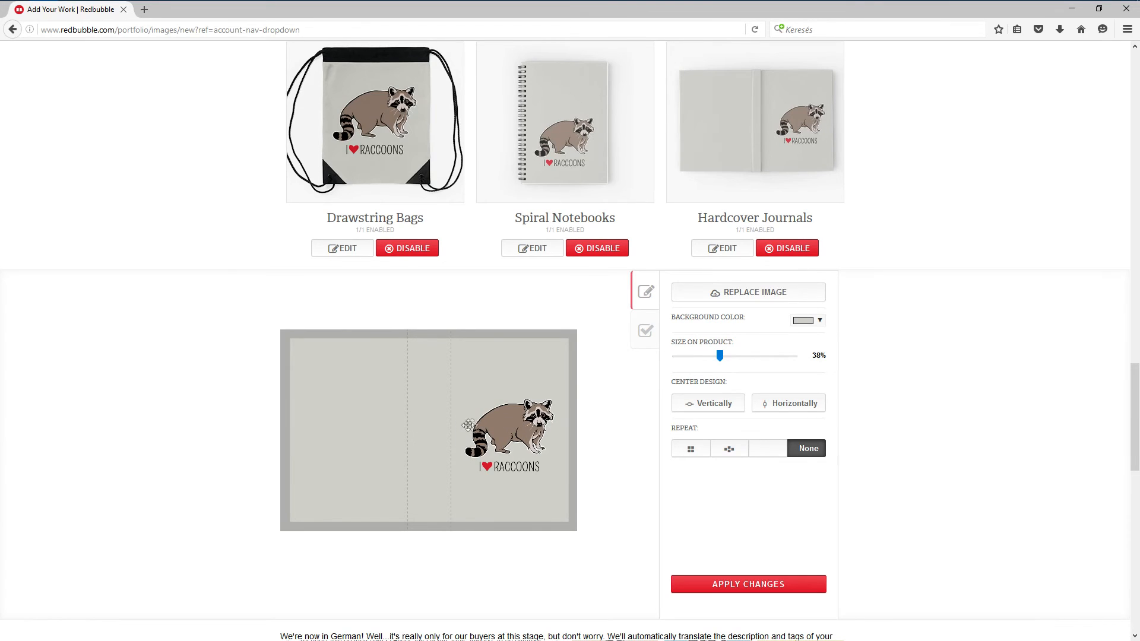
pyautogui.click(792, 405)
pyautogui.moveTo(425, 440); pyautogui.dragTo(503, 442)
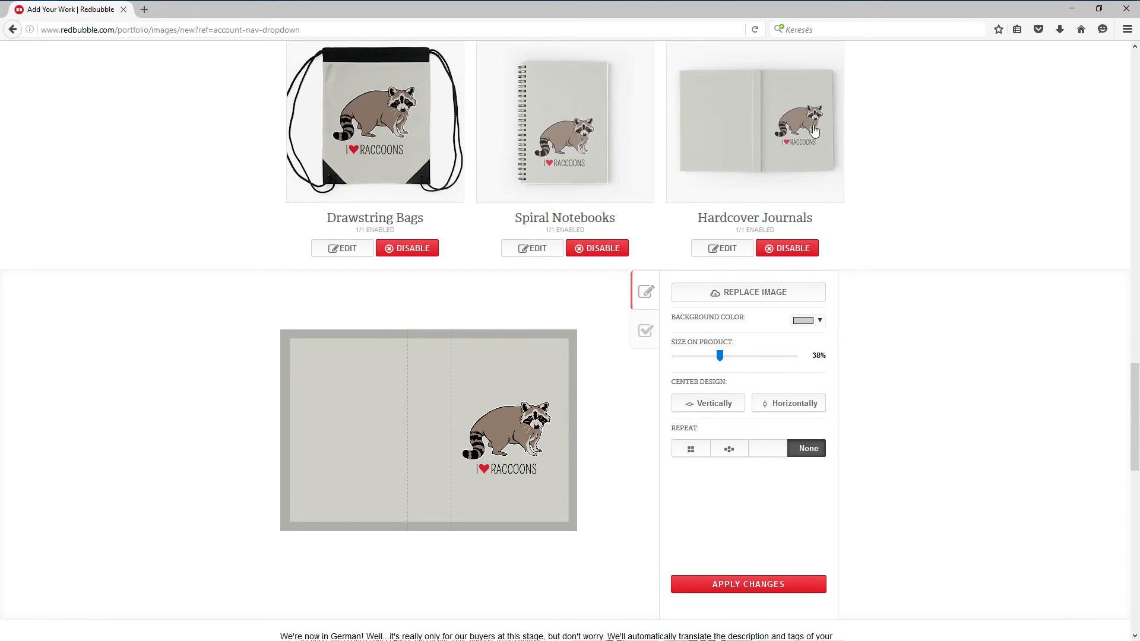
pyautogui.moveTo(509, 428); pyautogui.dragTo(508, 434)
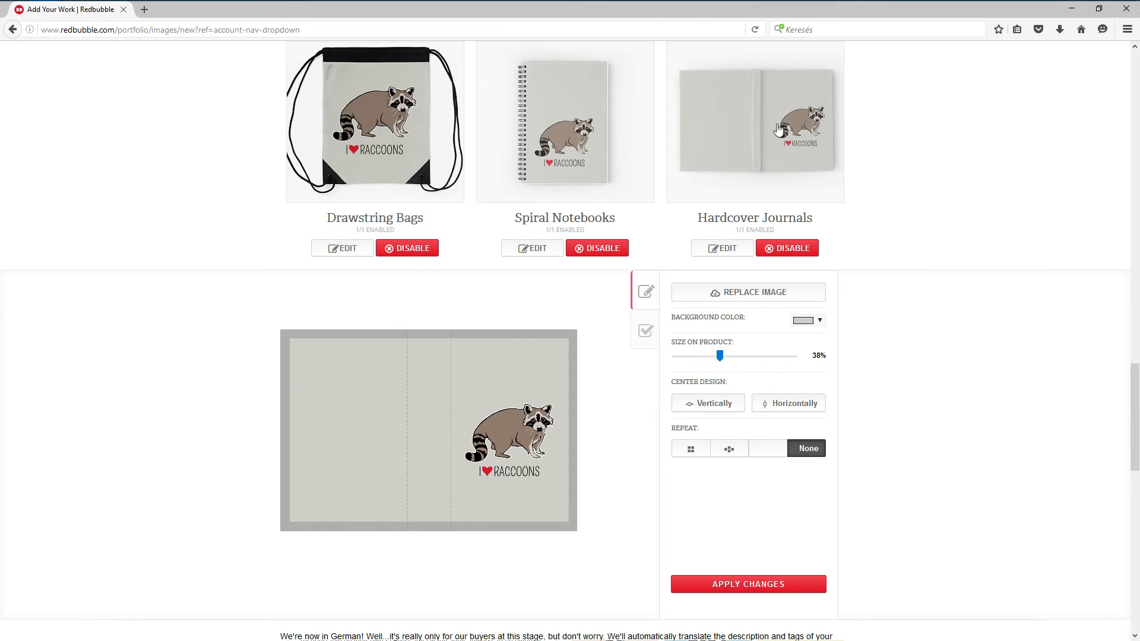
pyautogui.moveTo(503, 436); pyautogui.dragTo(495, 426)
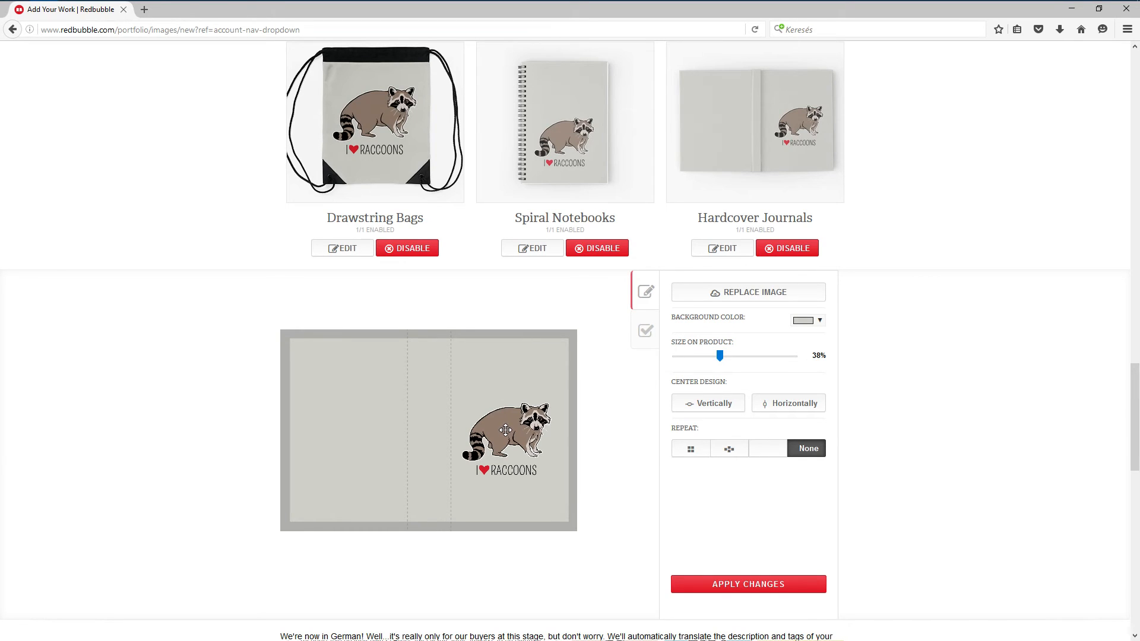
pyautogui.moveTo(507, 423)
pyautogui.mouseDown()
pyautogui.moveTo(509, 379)
pyautogui.moveTo(507, 422)
pyautogui.mouseUp()
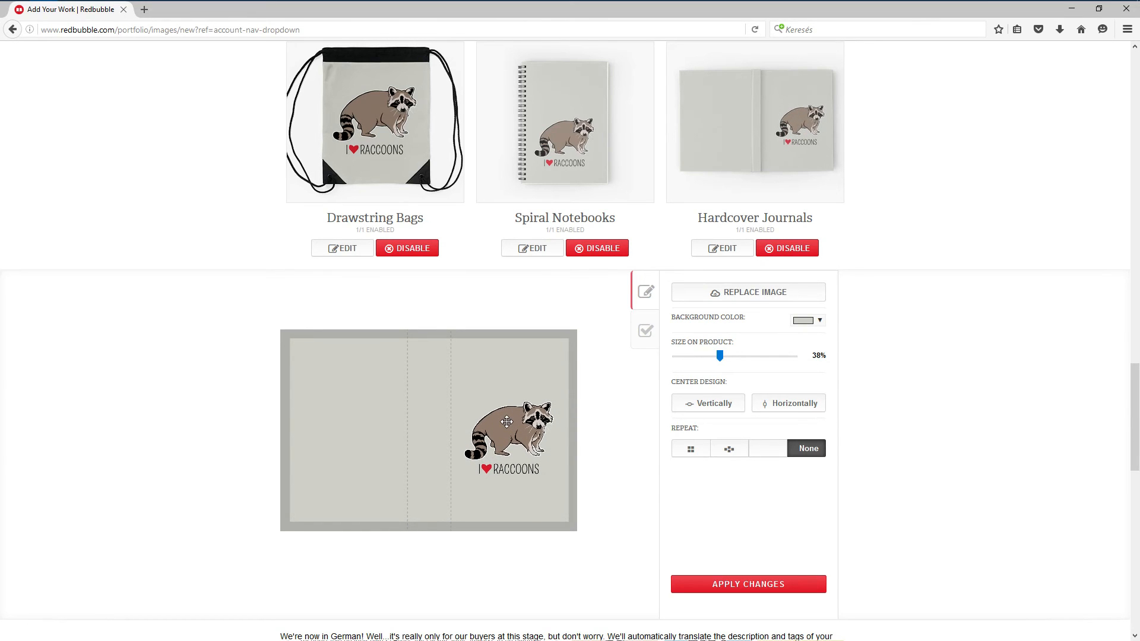
# Step: Center the hardcover journal design vertically, nudge it slightly down and apply the changes
pyautogui.click(690, 404)
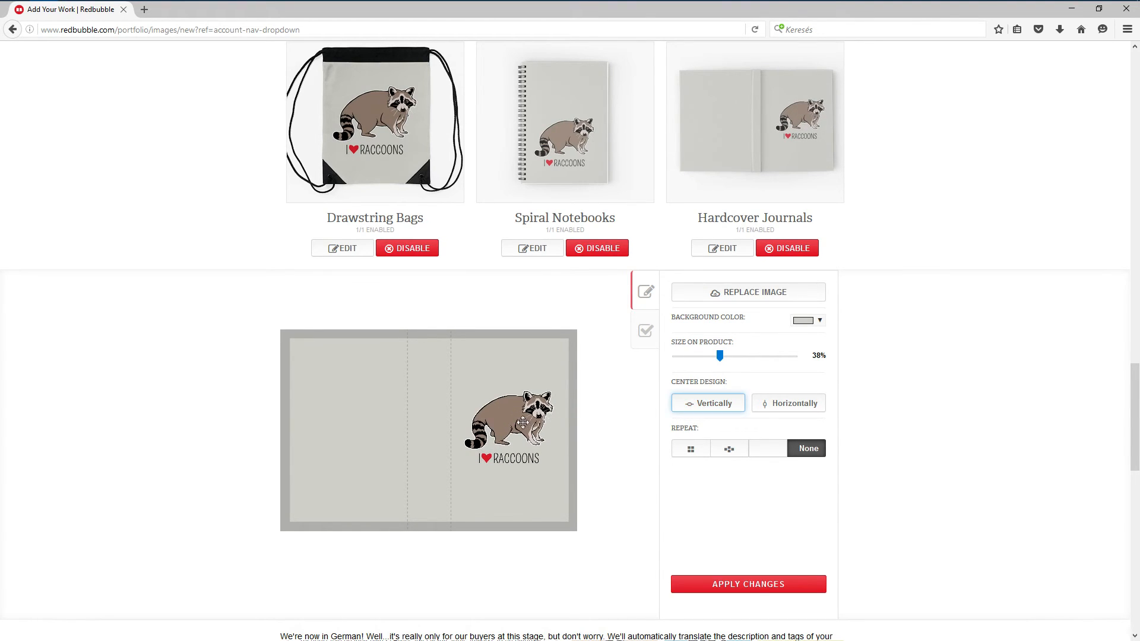
pyautogui.moveTo(512, 421); pyautogui.dragTo(512, 422)
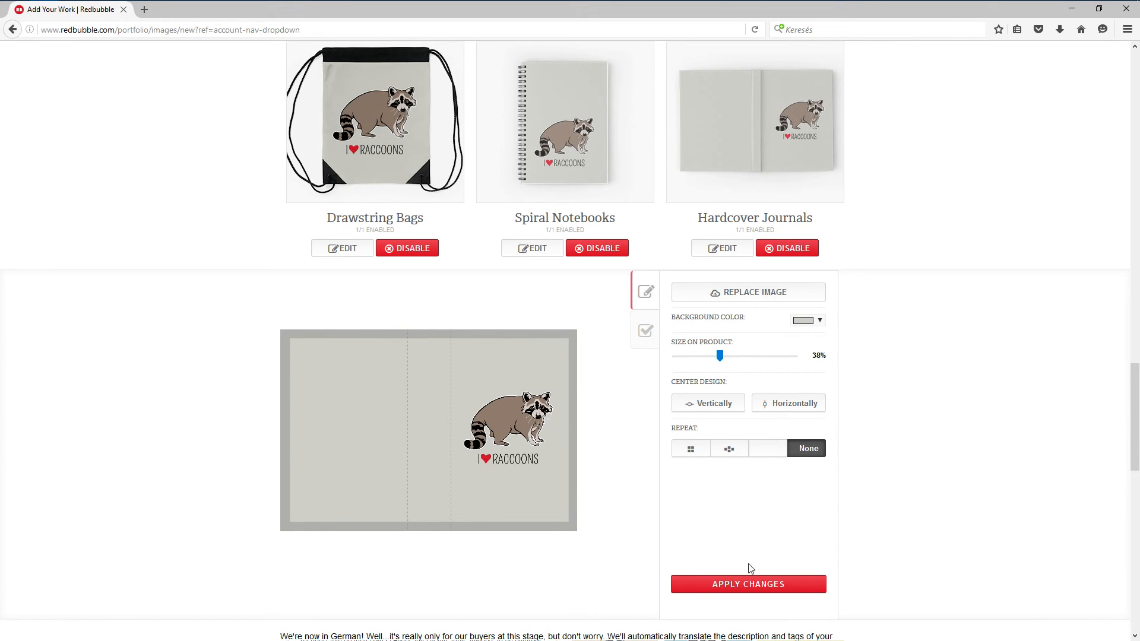
pyautogui.click(748, 585)
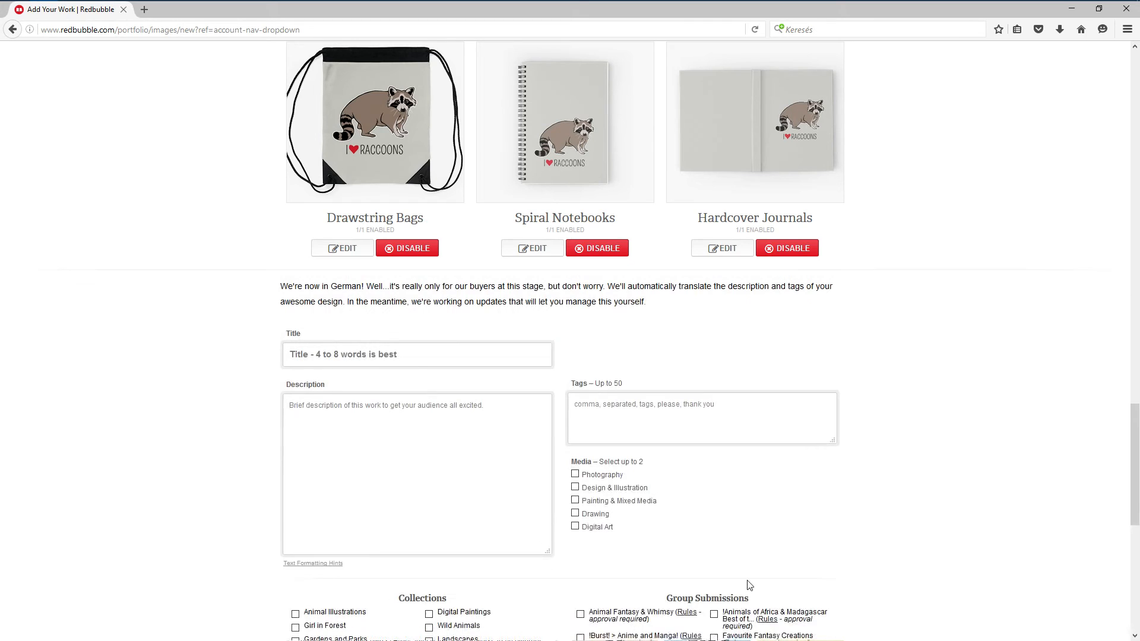
pyautogui.scroll(2, 815, 353)
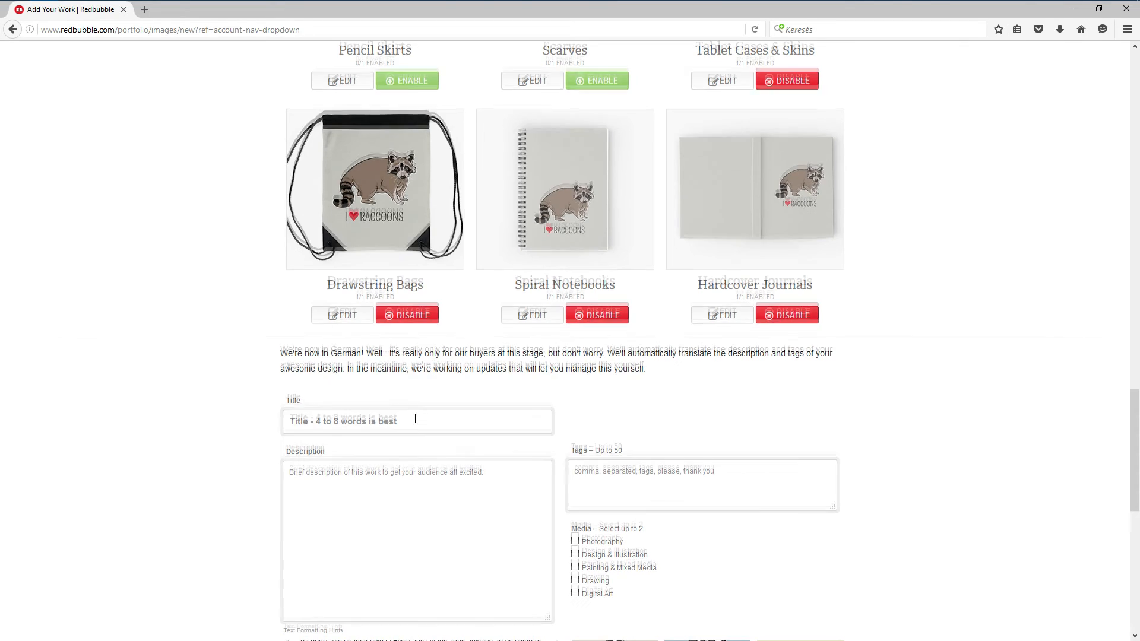
pyautogui.scroll(-2, 415, 419)
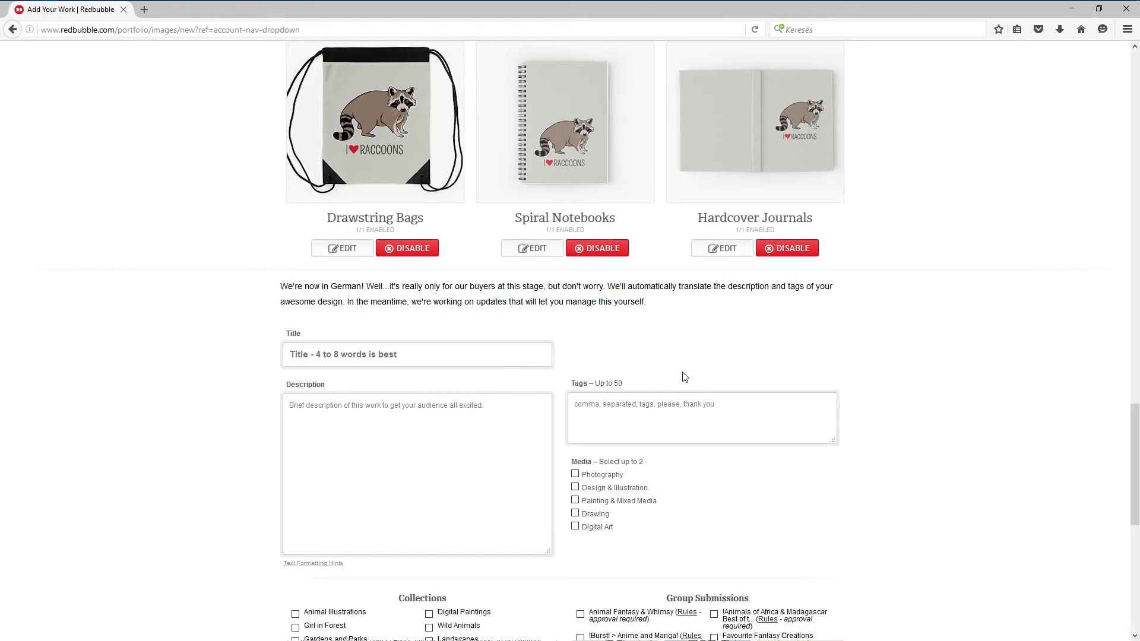
pyautogui.click(412, 414)
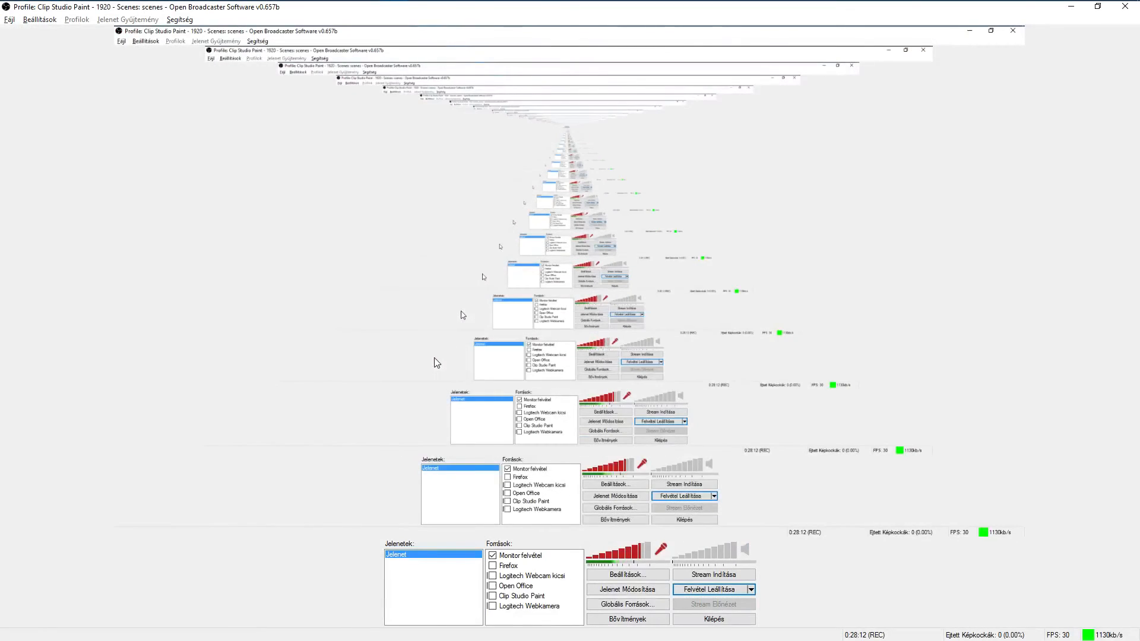
# Step: Switch to Notepad++, copy the title "I Love Raccoons" from Rajz_leirasok.txt and paste it as the title of the Redbubble work
pyautogui.click(436, 358)
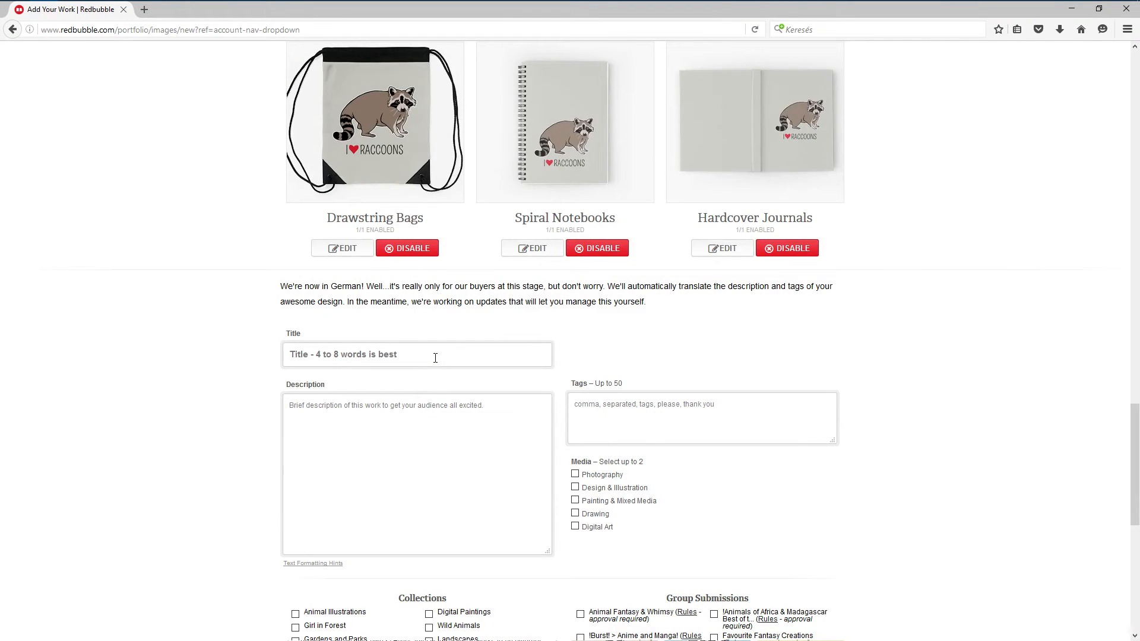
pyautogui.hotkey('alt', 'Tab')
pyautogui.hotkey('alt', 'Tab')
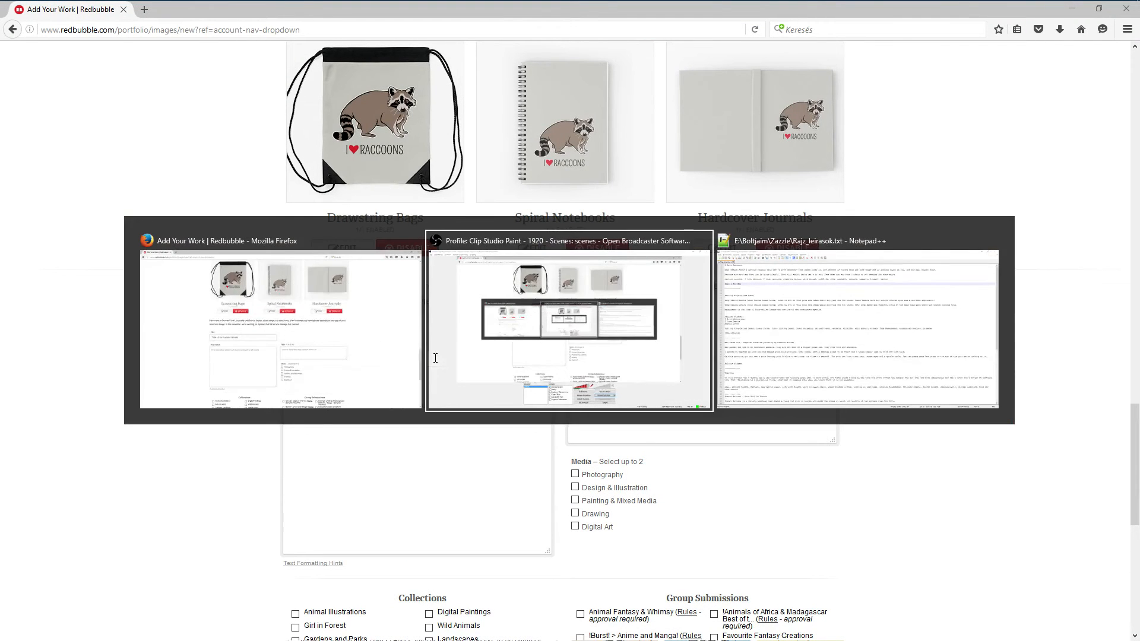
pyautogui.press('Up')
pyautogui.press('Up')
pyautogui.press('Up')
pyautogui.press('Up')
pyautogui.press('Up')
pyautogui.press('Up')
pyautogui.press('Up')
pyautogui.press('Up')
pyautogui.hotkey('shift', 'Home')
pyautogui.hotkey('ctrl', 'c')
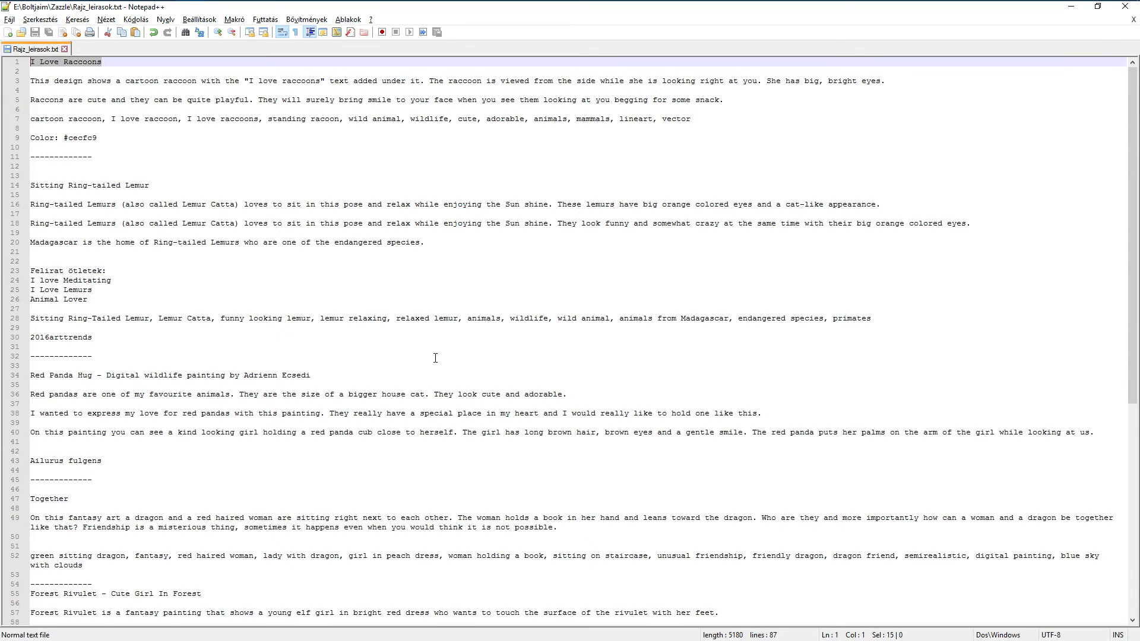
pyautogui.hotkey('alt', 'Tab')
pyautogui.hotkey('ctrl', 'v')
# Step: Copy the two raccoon description paragraphs from Rajz_leirasok.txt in Notepad++ and paste them as the Redbubble work's description
pyautogui.hotkey('alt', 'Tab')
pyautogui.click(136, 76)
pyautogui.press('Down')
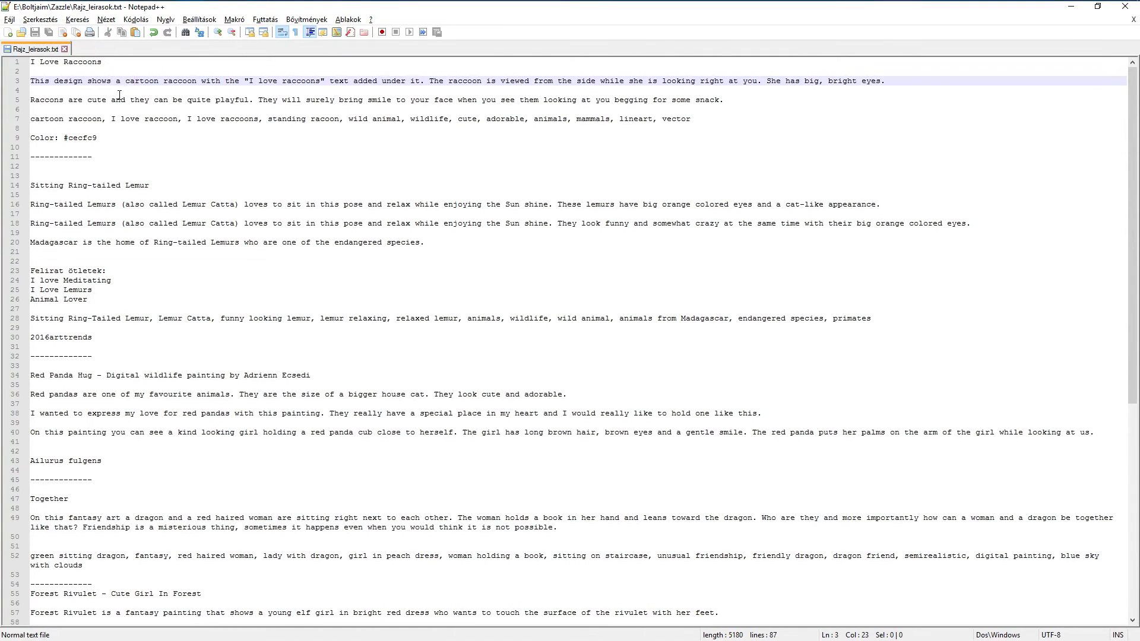
pyautogui.press('Down')
pyautogui.press('Down')
pyautogui.press('End')
pyautogui.hotkey('shift', 'Up')
pyautogui.hotkey('shift', 'Up')
pyautogui.hotkey('shift', 'Home')
pyautogui.hotkey('ctrl', 'c')
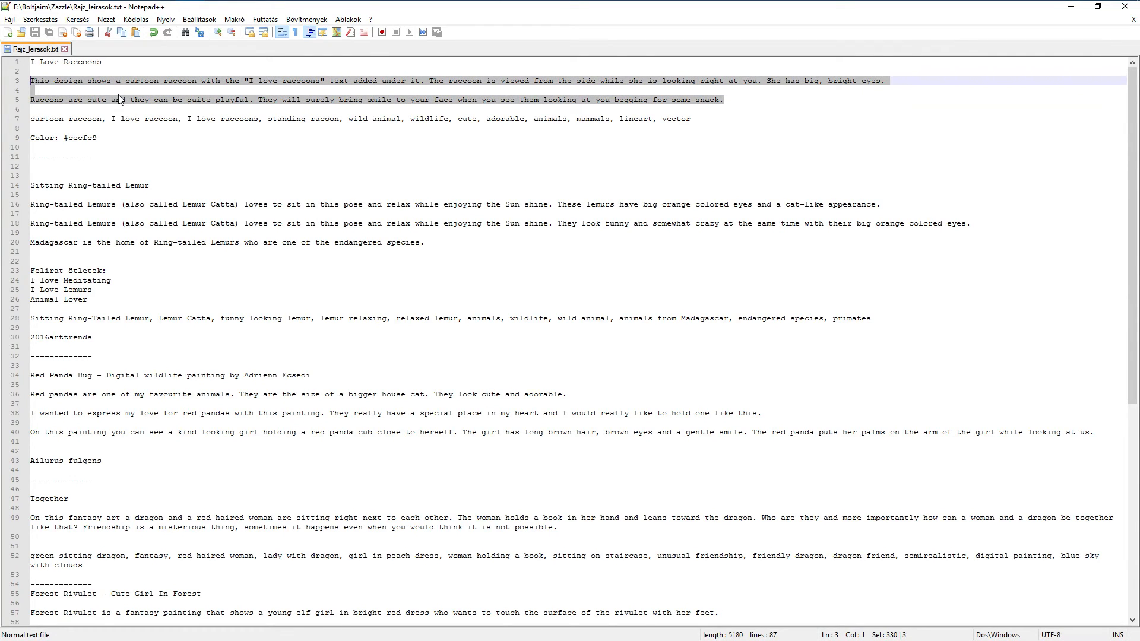
pyautogui.hotkey('alt', 'Tab')
pyautogui.hotkey('ctrl', 'v')
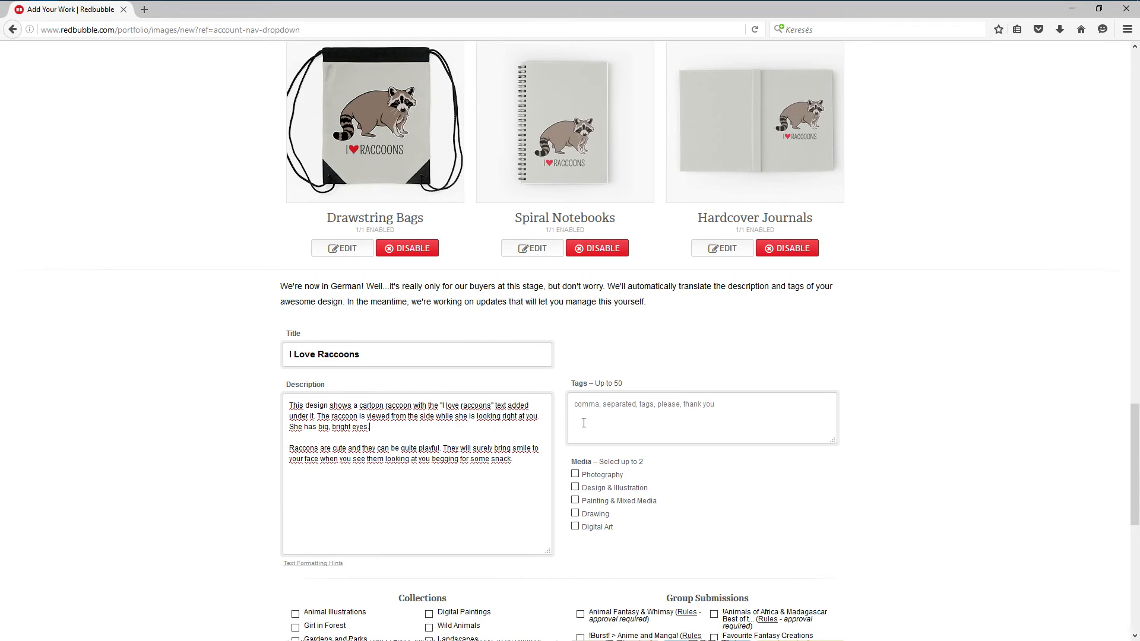
# Step: Switch to Notepad++, copy the raccoon tag line from "cartoon raccoon" to "vector" in Rajz_leirasok.txt and paste it as the Redbubble work's tags
pyautogui.hotkey('alt', 'Tab')
pyautogui.press('Down')
pyautogui.press('Down')
pyautogui.press('Down')
pyautogui.press('Down')
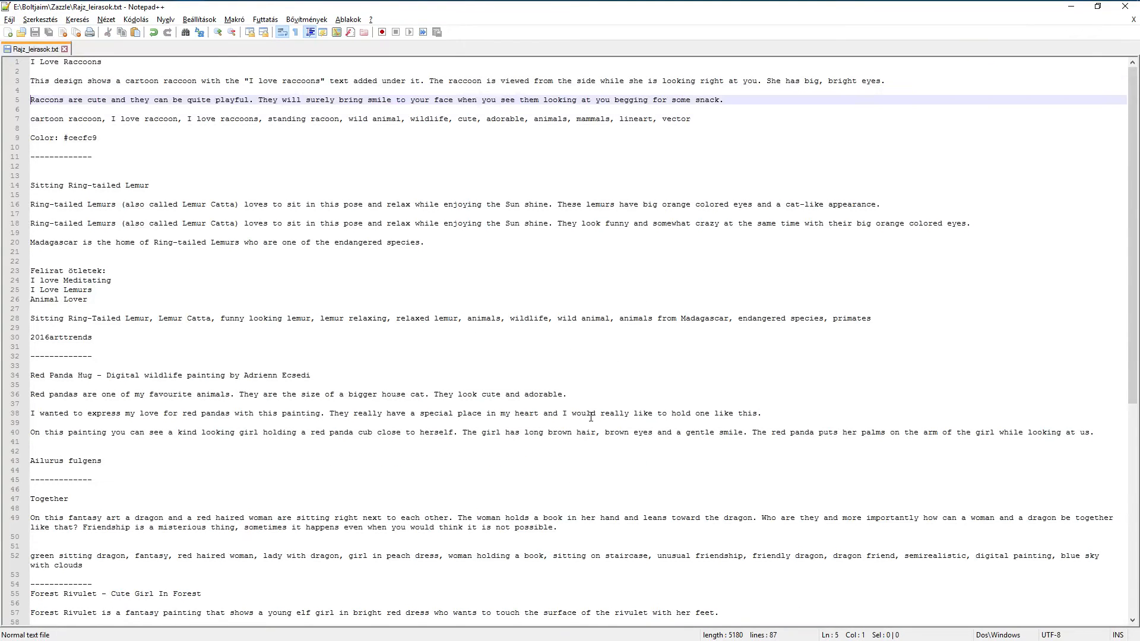
pyautogui.hotkey('shift', 'End')
pyautogui.hotkey('ctrl', 'c')
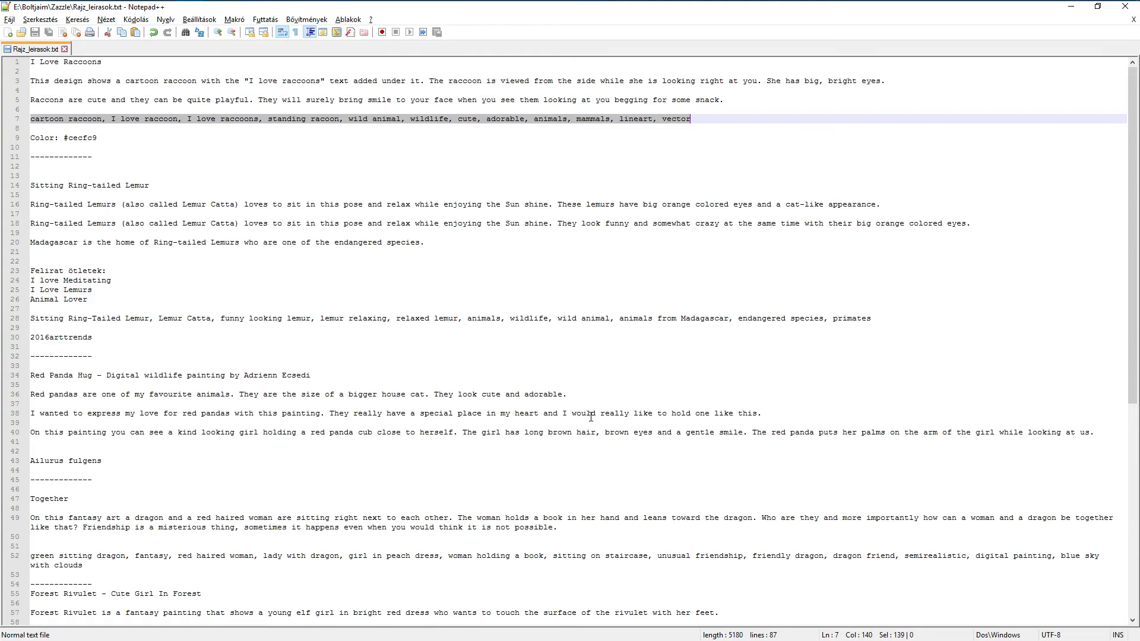
pyautogui.hotkey('alt', 'Tab')
pyautogui.click(591, 417)
pyautogui.hotkey('ctrl', 'v')
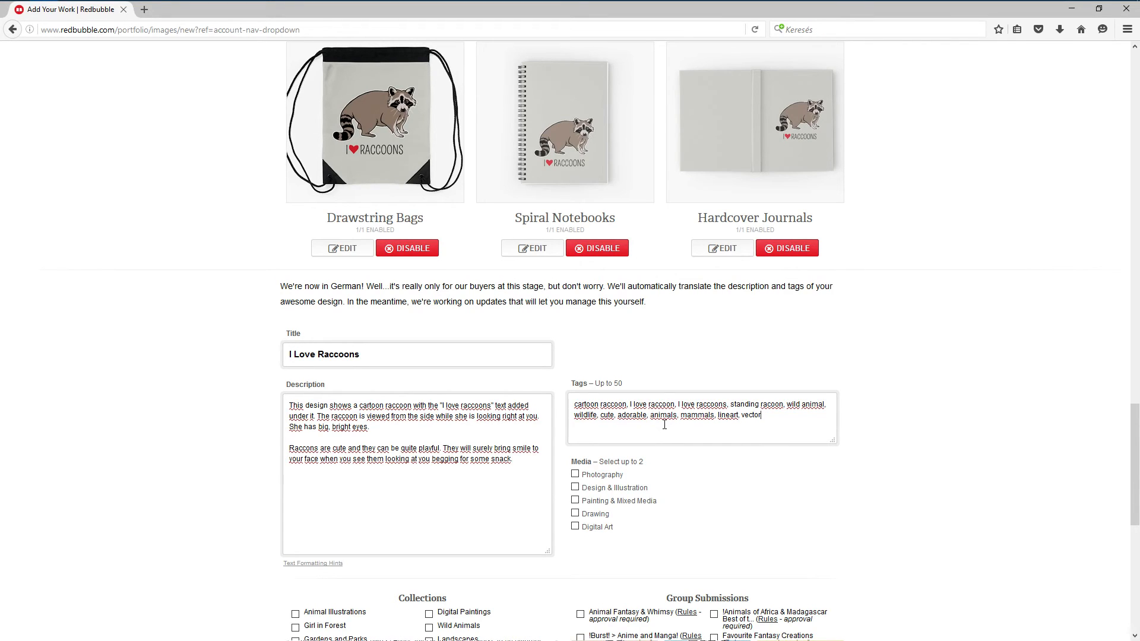
# Step: Select Design & Illustration and Digital Art as the work's media
pyautogui.scroll(-2, 791, 417)
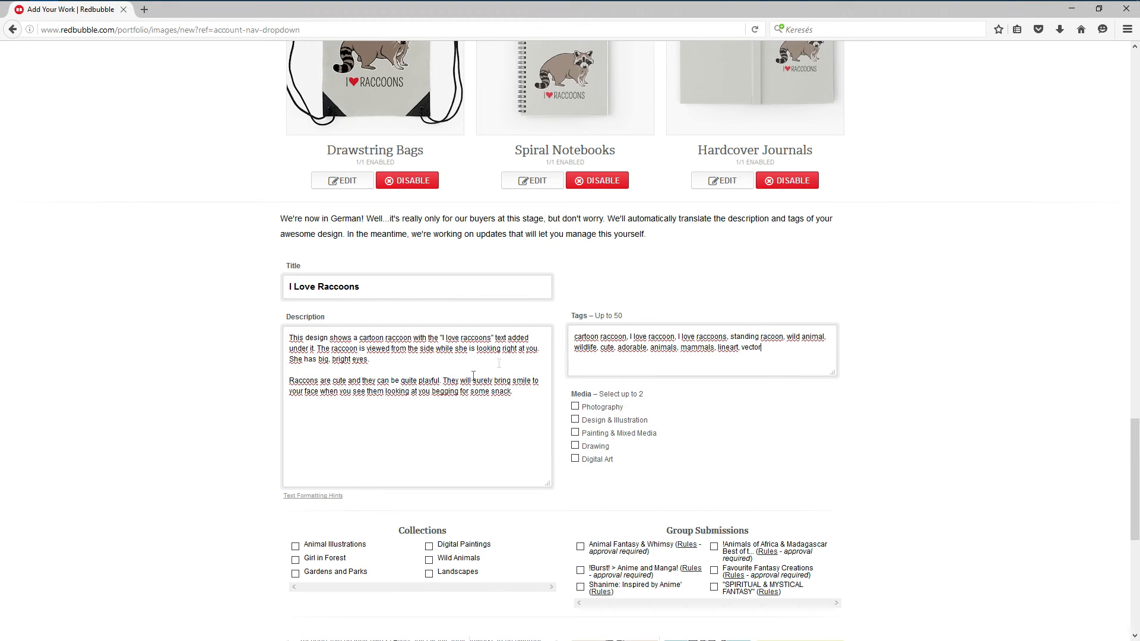
pyautogui.scroll(-2, 572, 344)
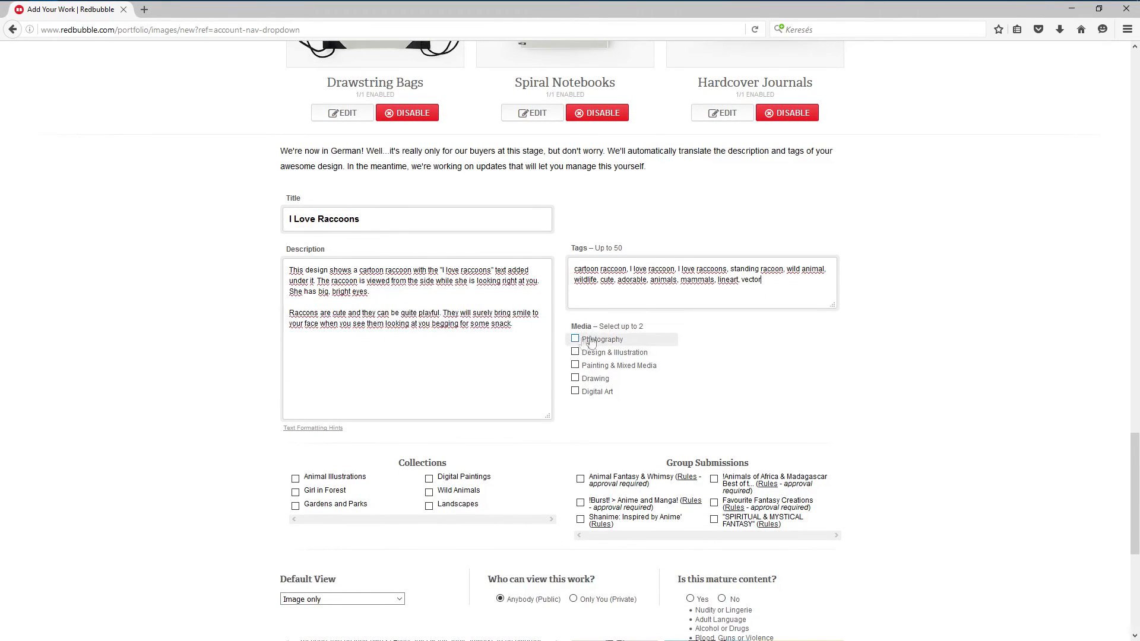
pyautogui.click(576, 353)
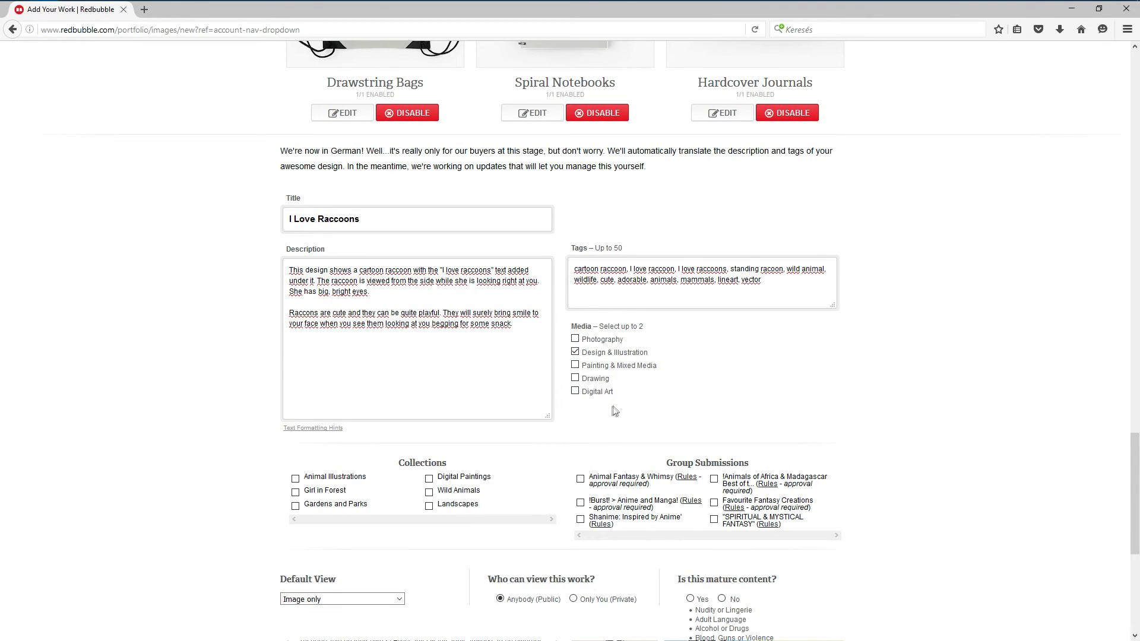
pyautogui.click(575, 394)
# Step: Add the work to the Animal Illustrations and Wild Animals collections
pyautogui.scroll(-2, 633, 401)
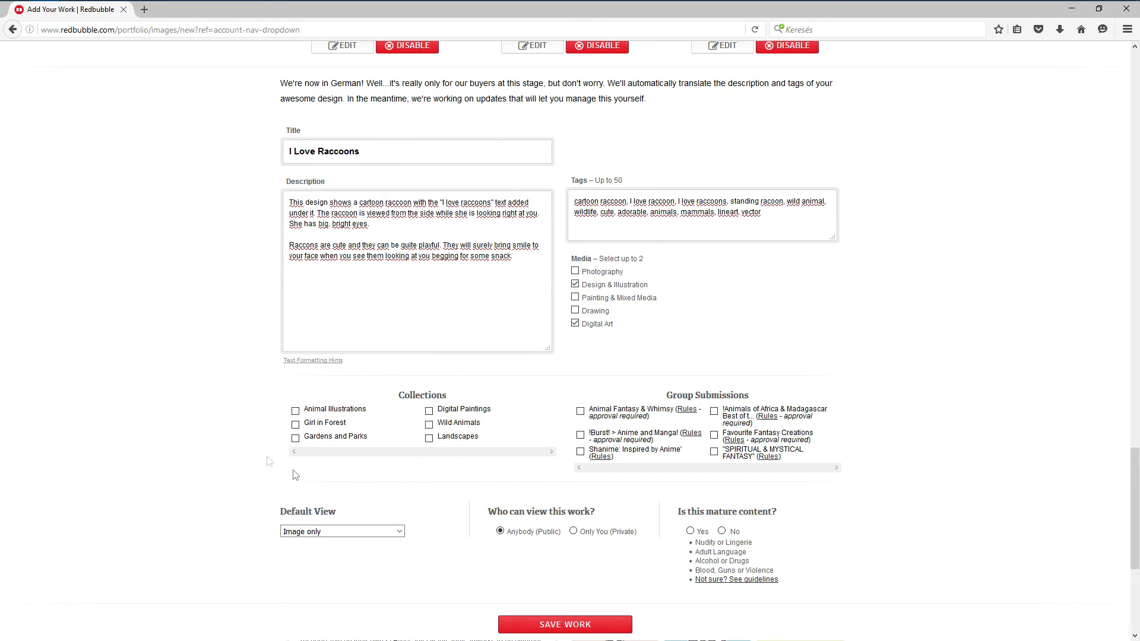
pyautogui.click(296, 412)
pyautogui.click(428, 425)
pyautogui.scroll(-2, 704, 409)
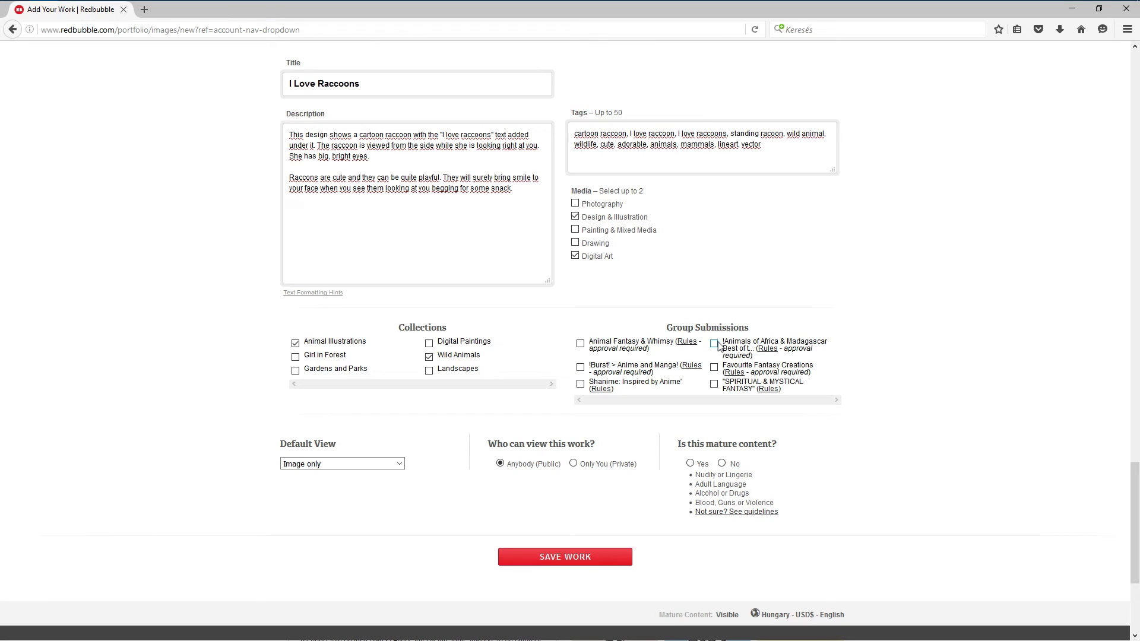
pyautogui.scroll(-2, 682, 382)
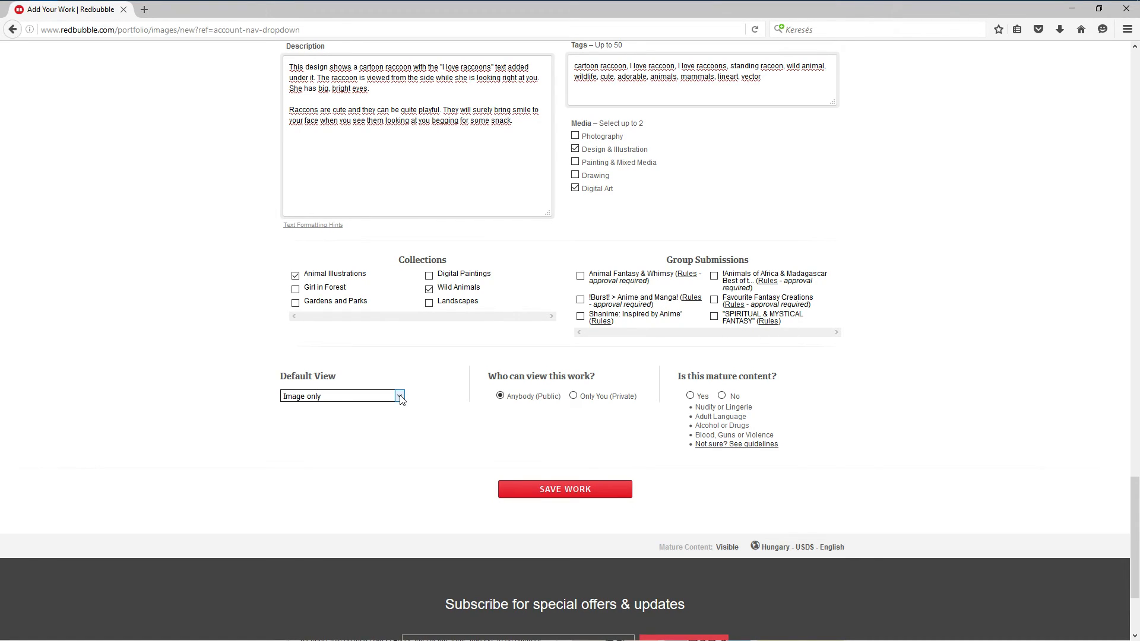
# Step: Try Tri-blend T-Shirts as the work's default view
pyautogui.click(400, 397)
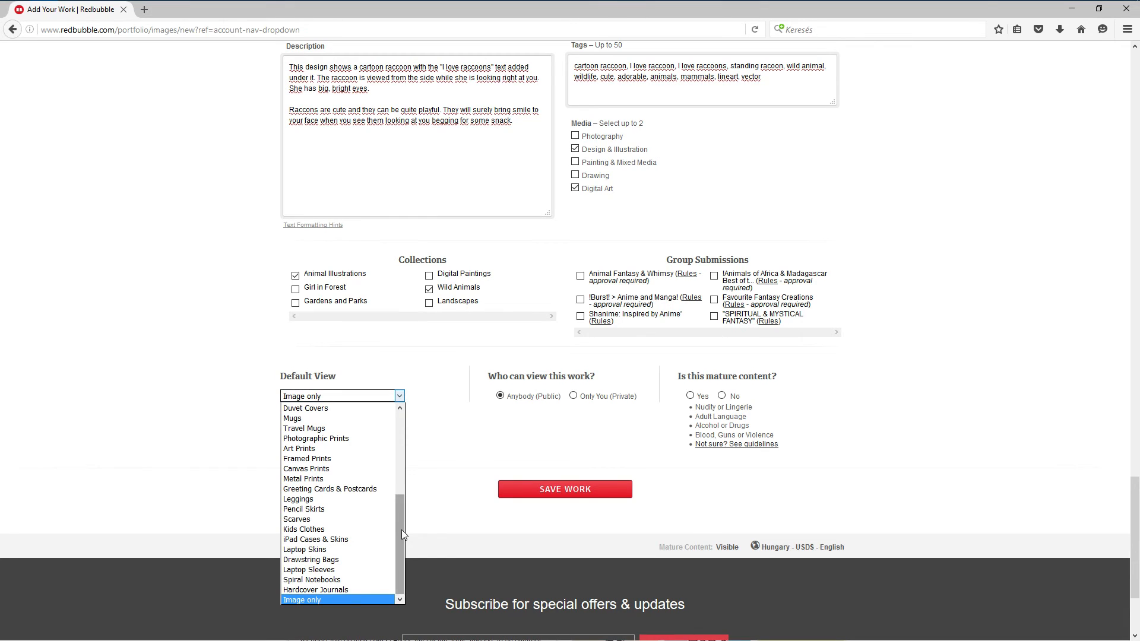
pyautogui.moveTo(402, 530); pyautogui.dragTo(402, 439)
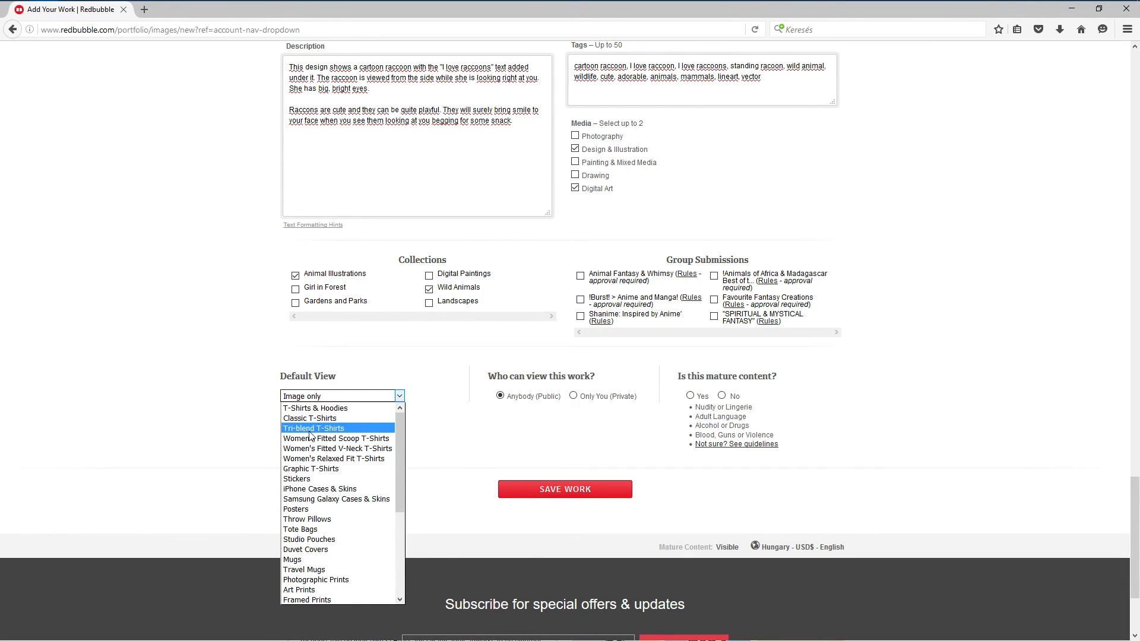
pyautogui.click(317, 430)
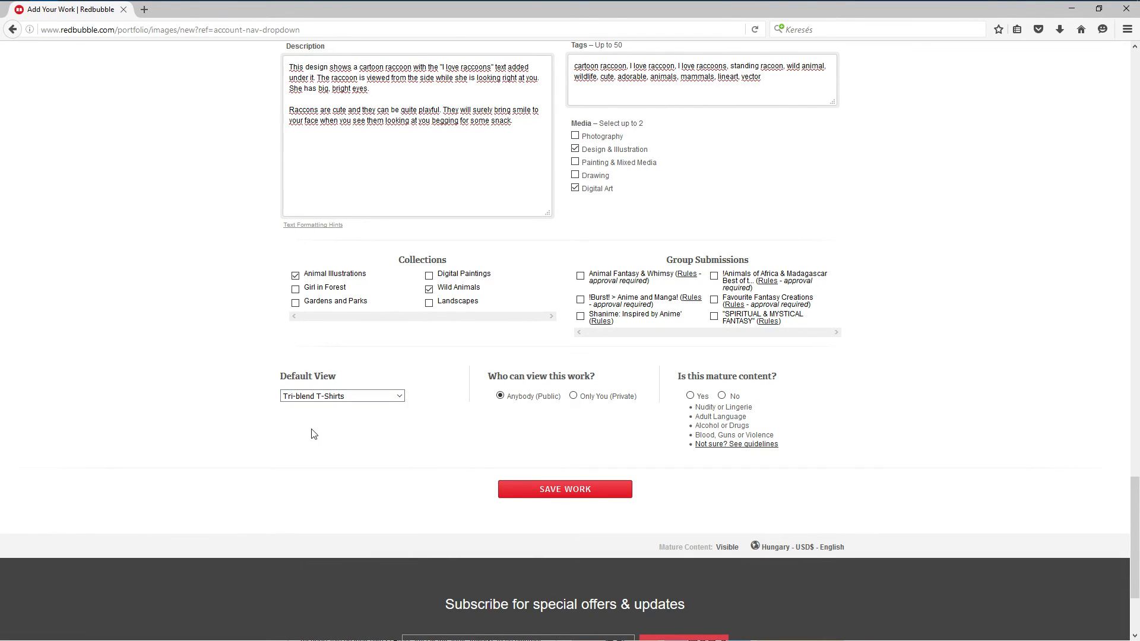
pyautogui.click(398, 398)
pyautogui.click(436, 411)
# Step: Set the default view to Classic T-Shirts and save the work as non-mature content
pyautogui.click(397, 397)
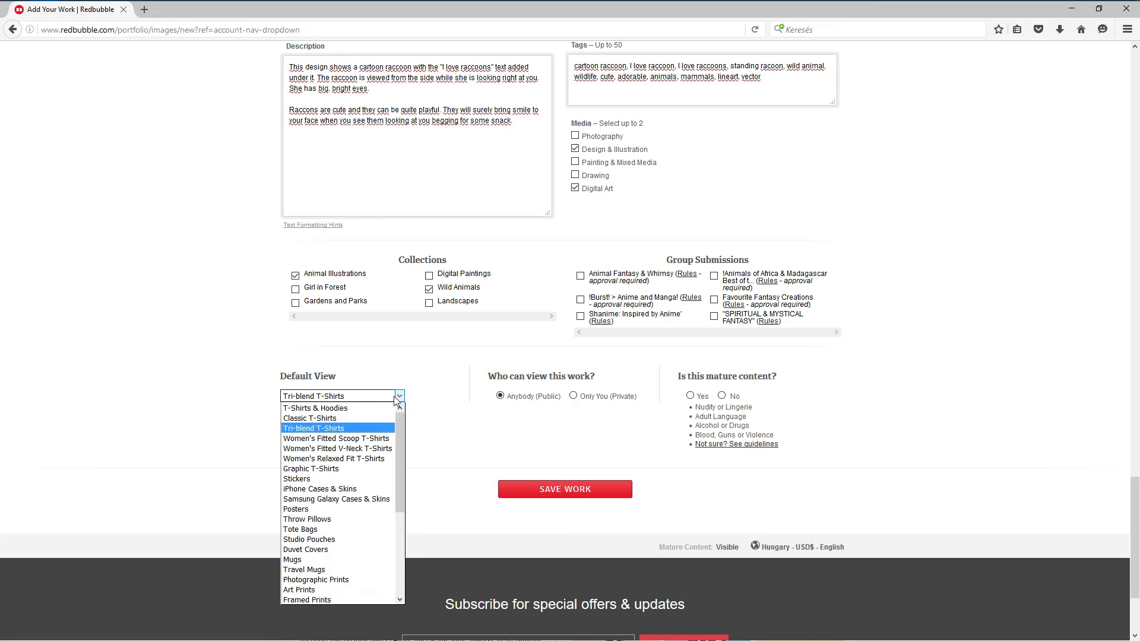
pyautogui.click(335, 424)
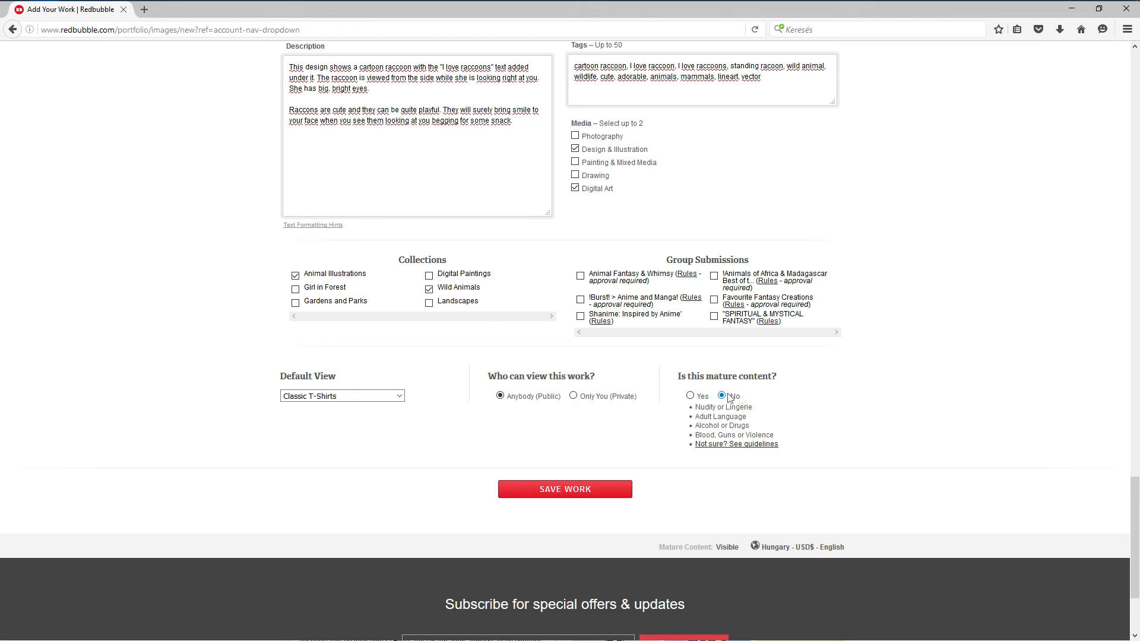
pyautogui.click(550, 491)
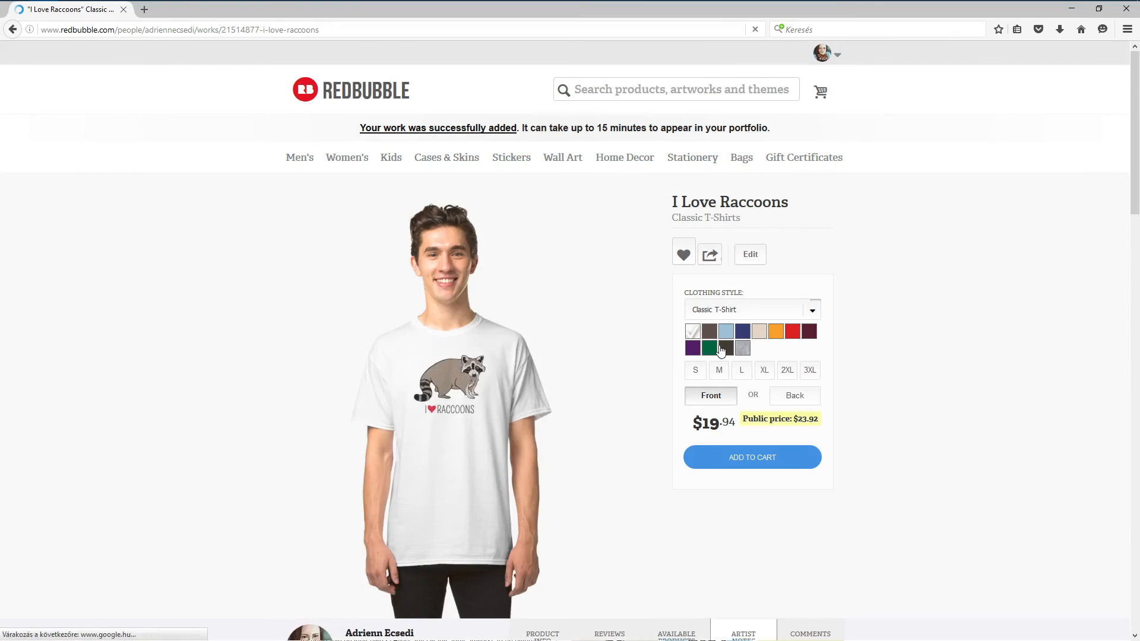
# Step: Review the published work's page, including the T-shirt preview, artist's description and tags
pyautogui.scroll(-1, 581, 360)
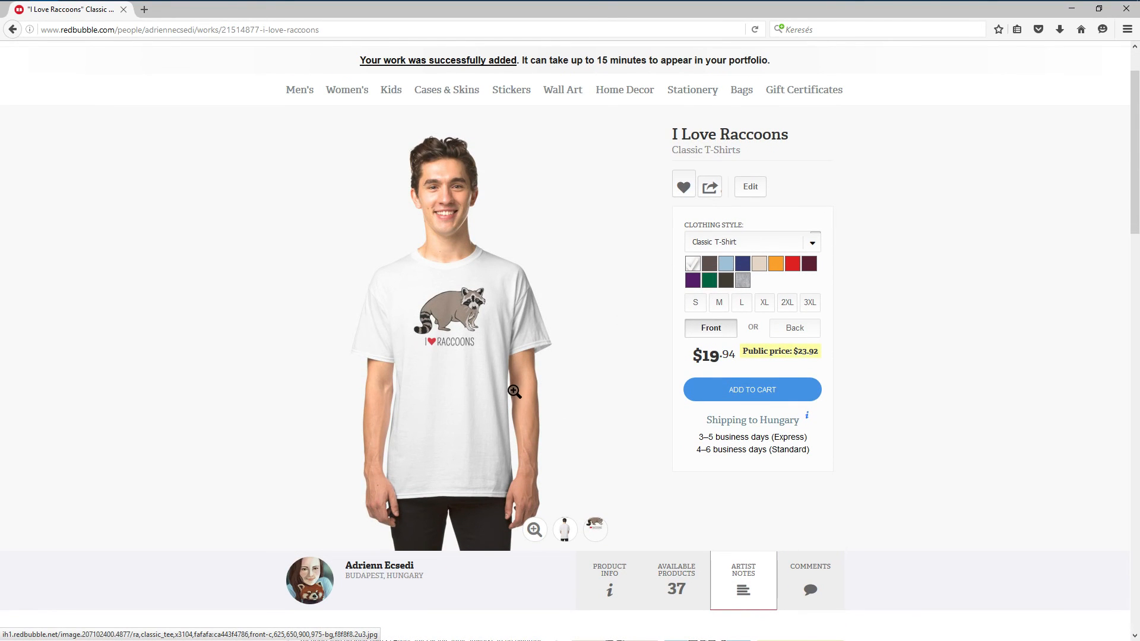
pyautogui.scroll(-2, 594, 313)
pyautogui.scroll(1, 664, 292)
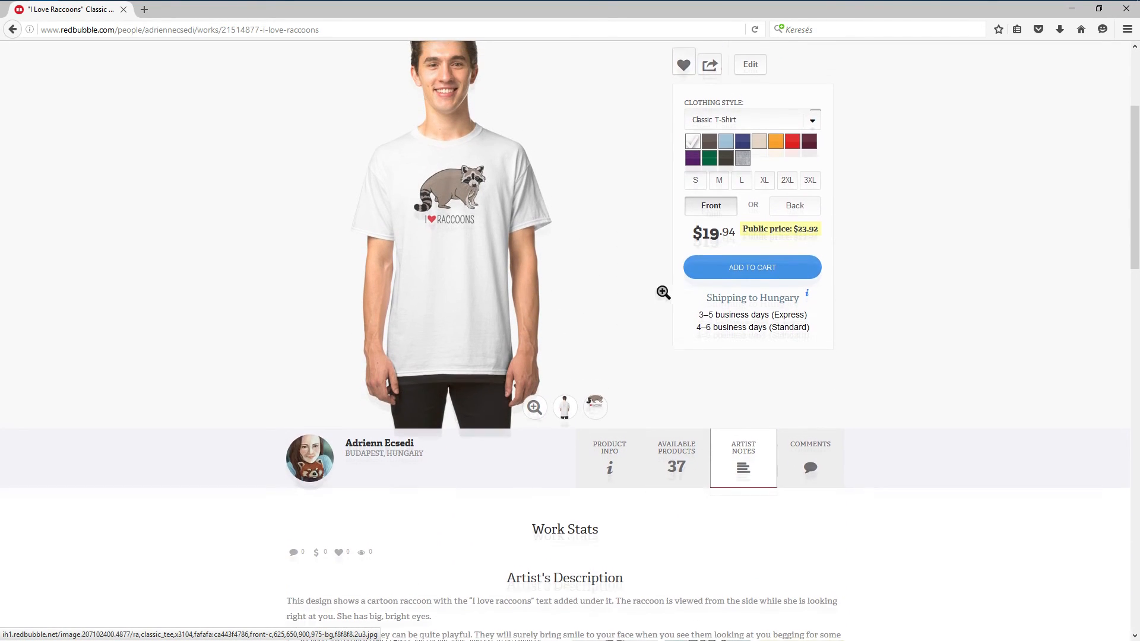
pyautogui.scroll(-1, 582, 249)
pyautogui.scroll(2, 613, 282)
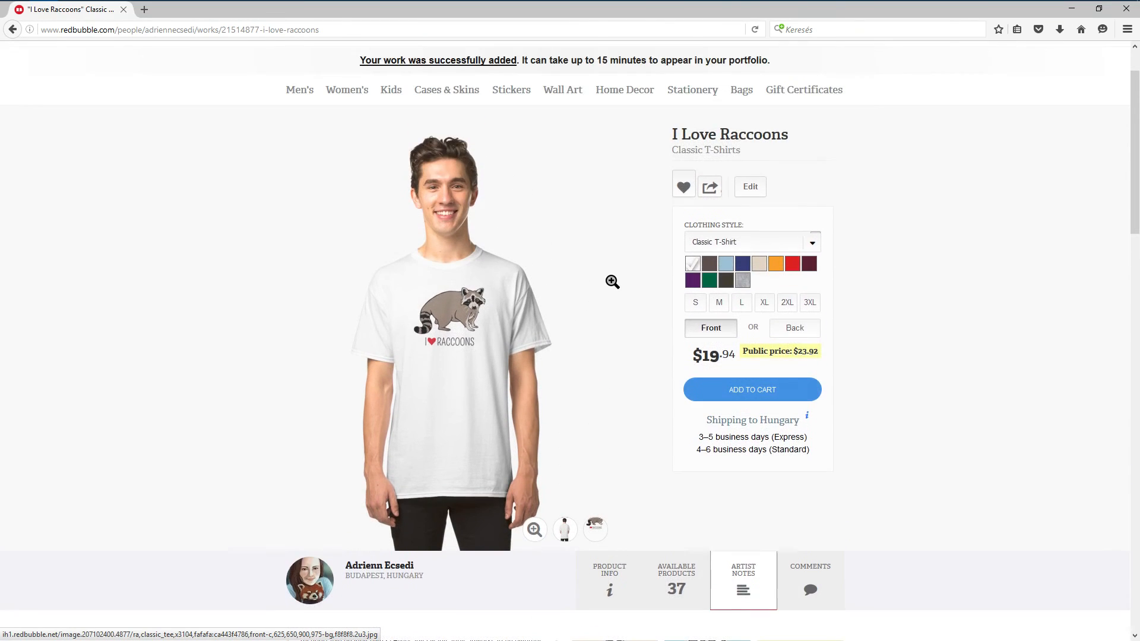
pyautogui.scroll(-7, 612, 282)
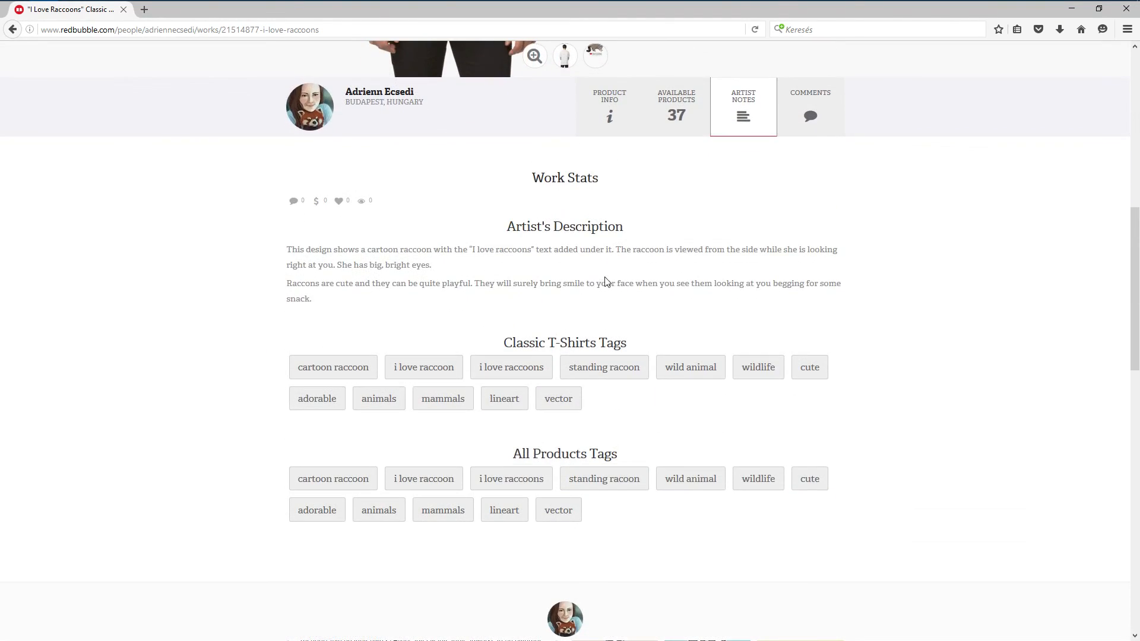
# Step: Browse the work's available products, checking how the design looks on the apparel and the cases and skins
pyautogui.scroll(3, 643, 274)
pyautogui.click(687, 323)
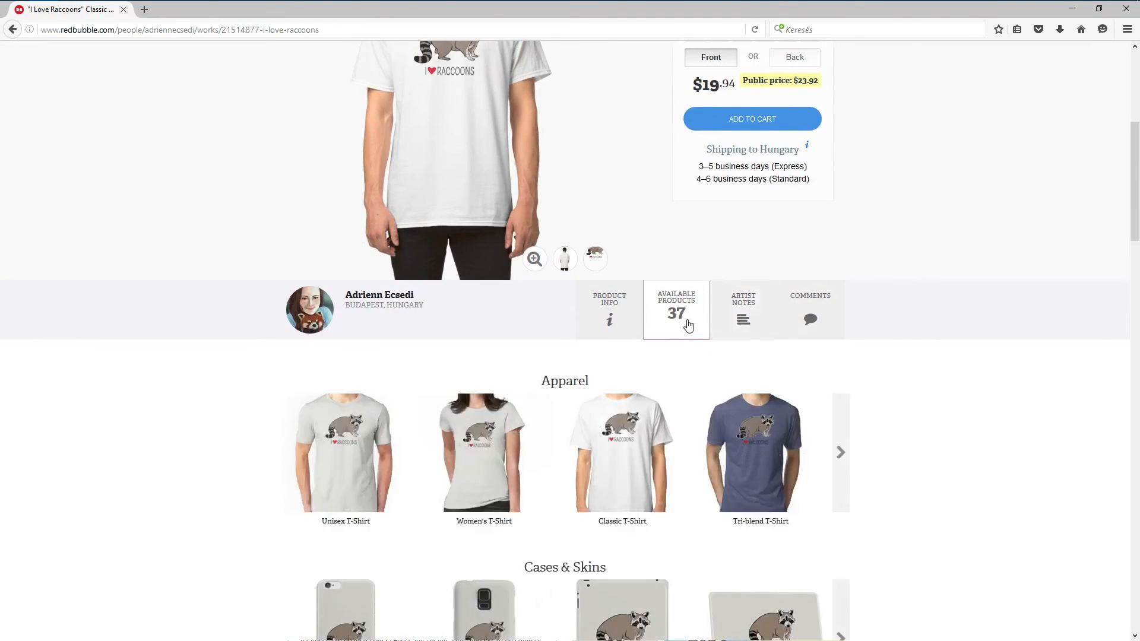
pyautogui.click(840, 455)
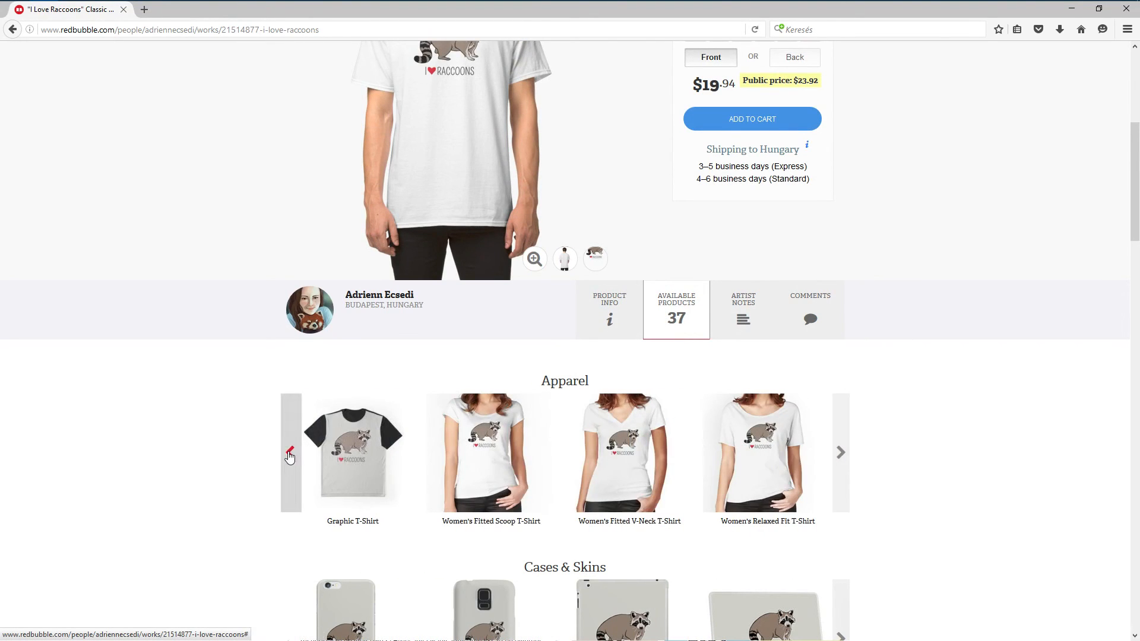
pyautogui.click(289, 456)
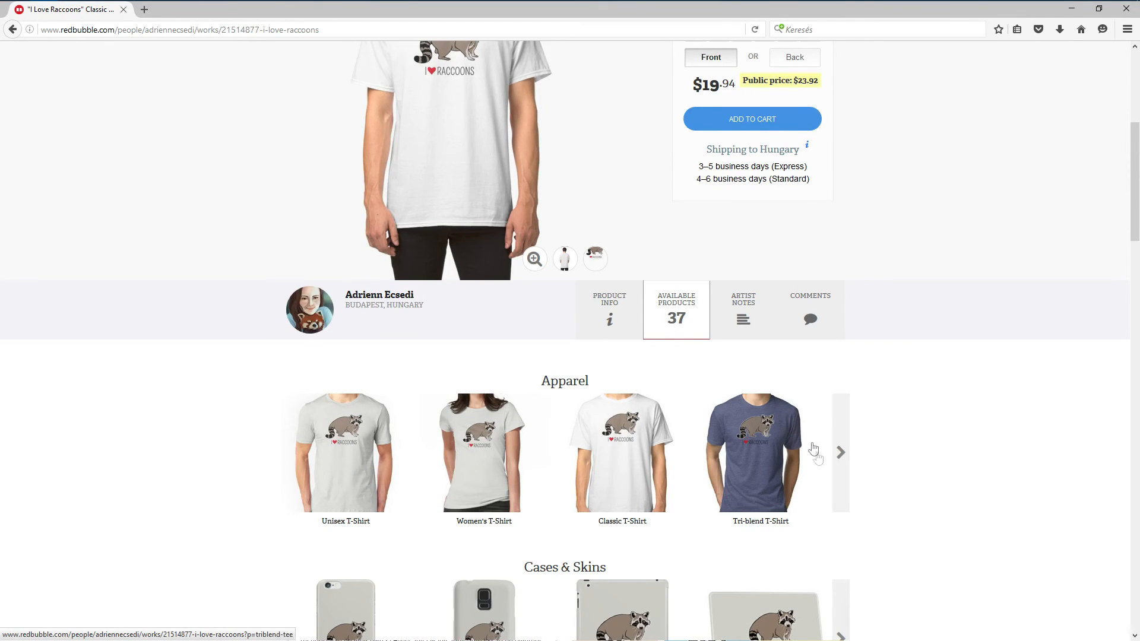
pyautogui.click(841, 455)
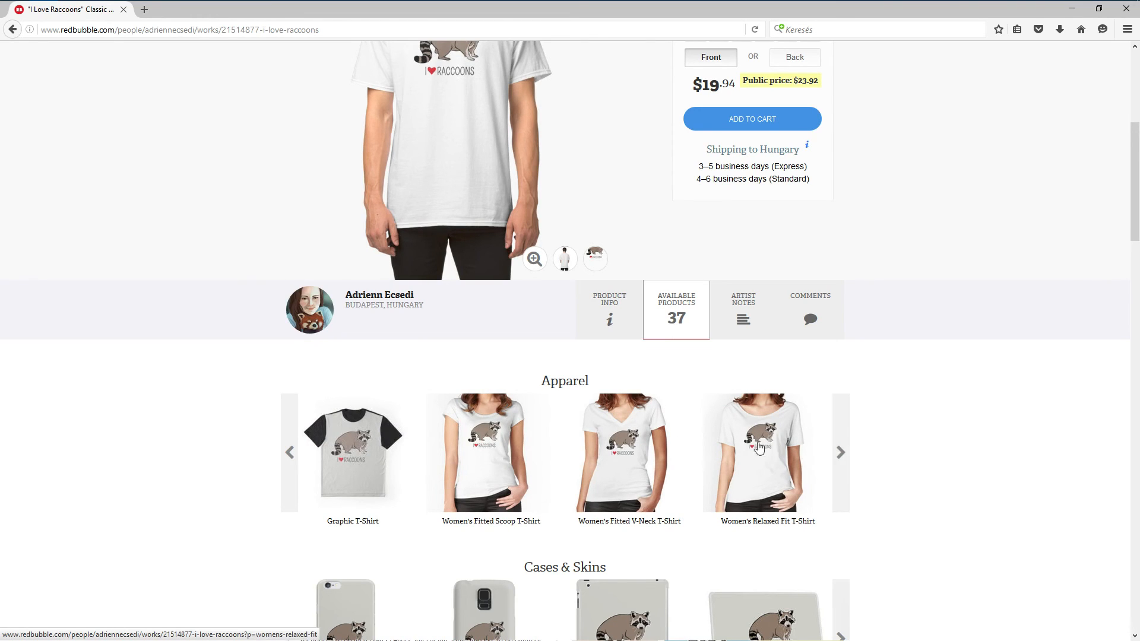
pyautogui.click(838, 452)
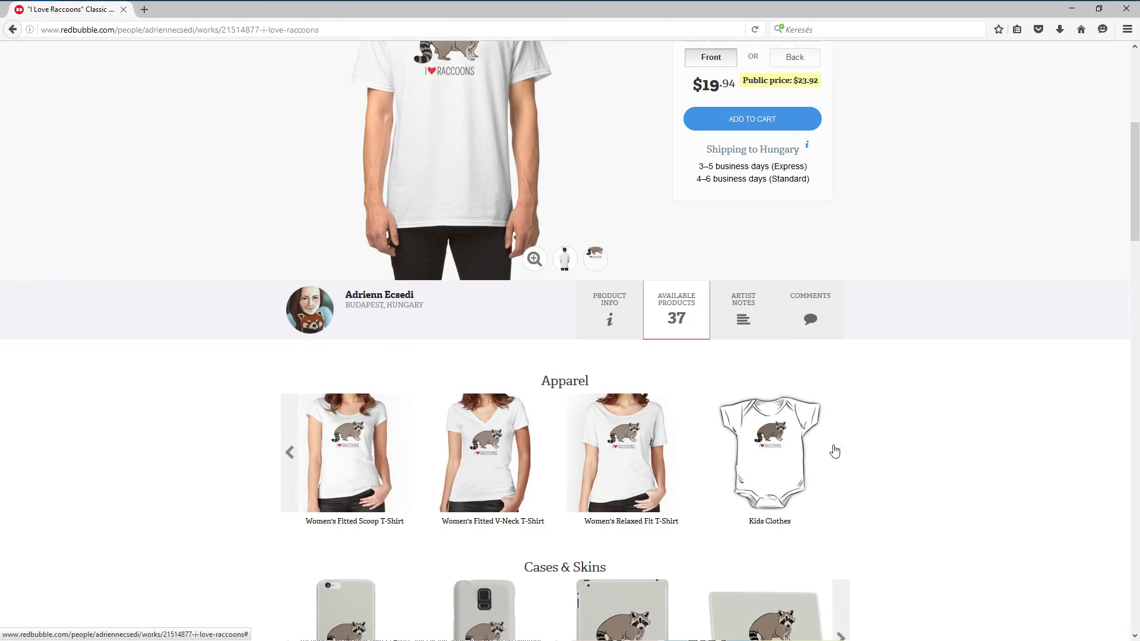
pyautogui.click(289, 456)
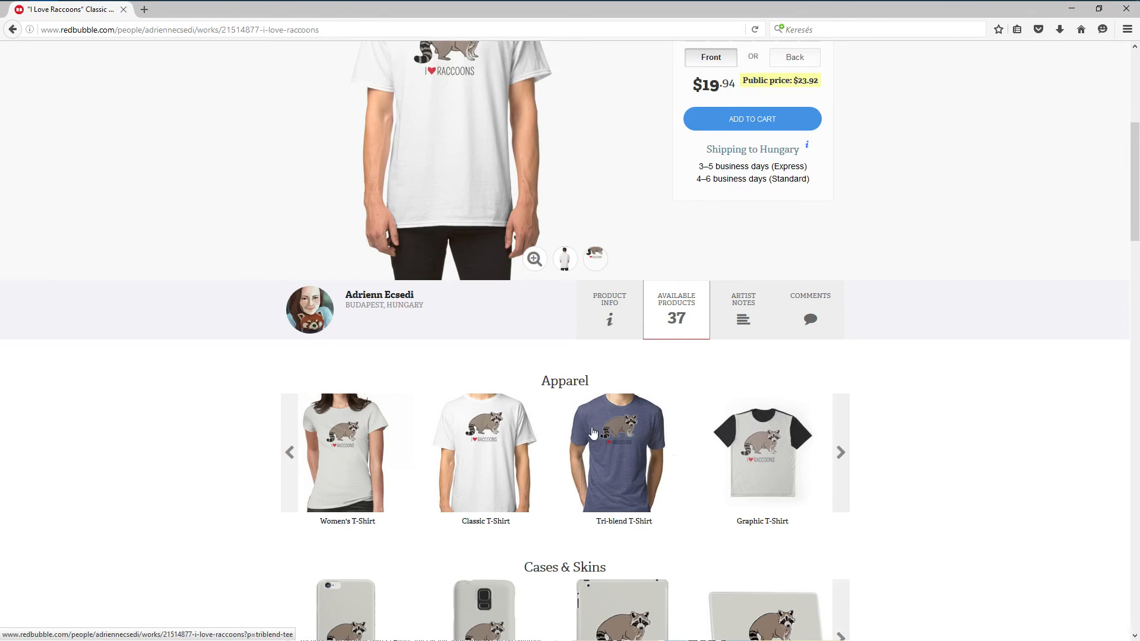
pyautogui.scroll(-2, 686, 393)
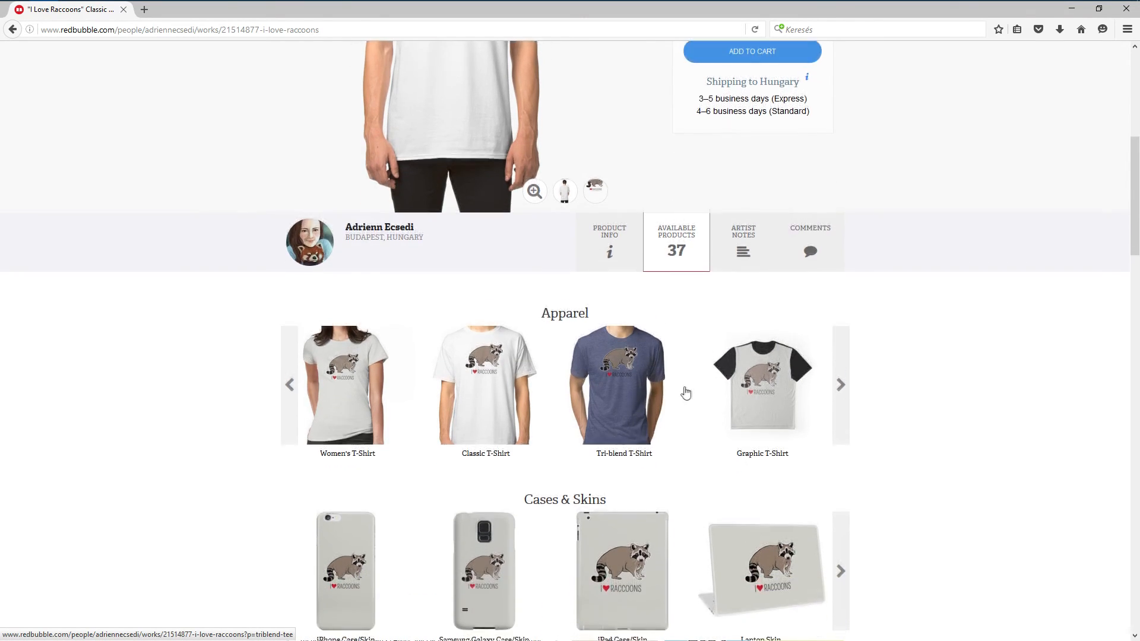
pyautogui.scroll(-2, 686, 393)
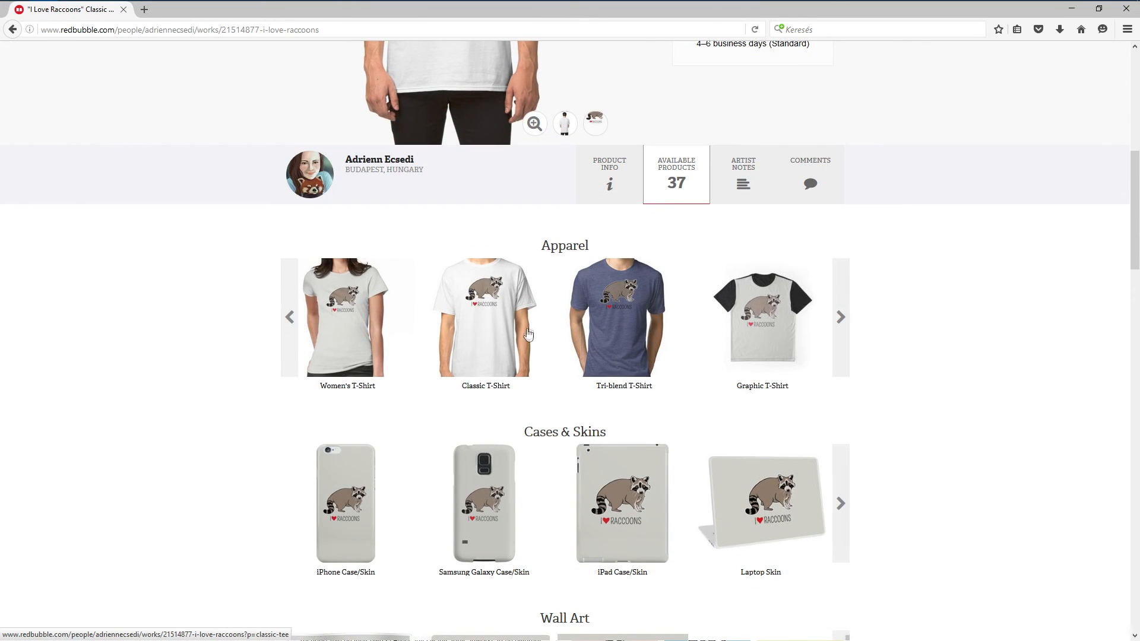
pyautogui.scroll(9, 532, 315)
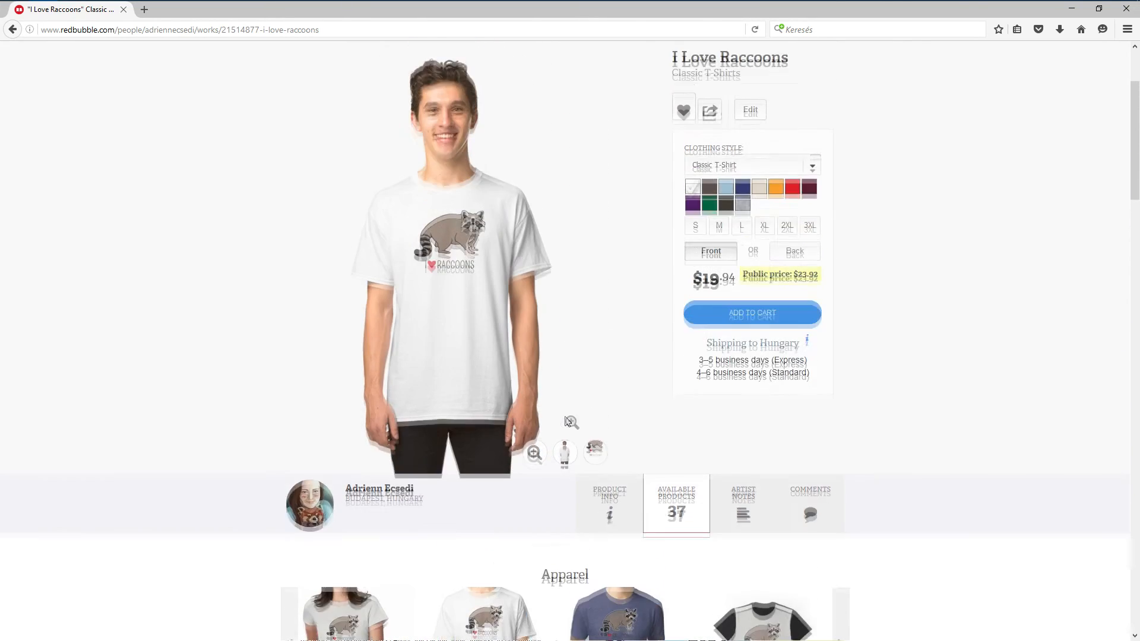
pyautogui.scroll(5, 565, 422)
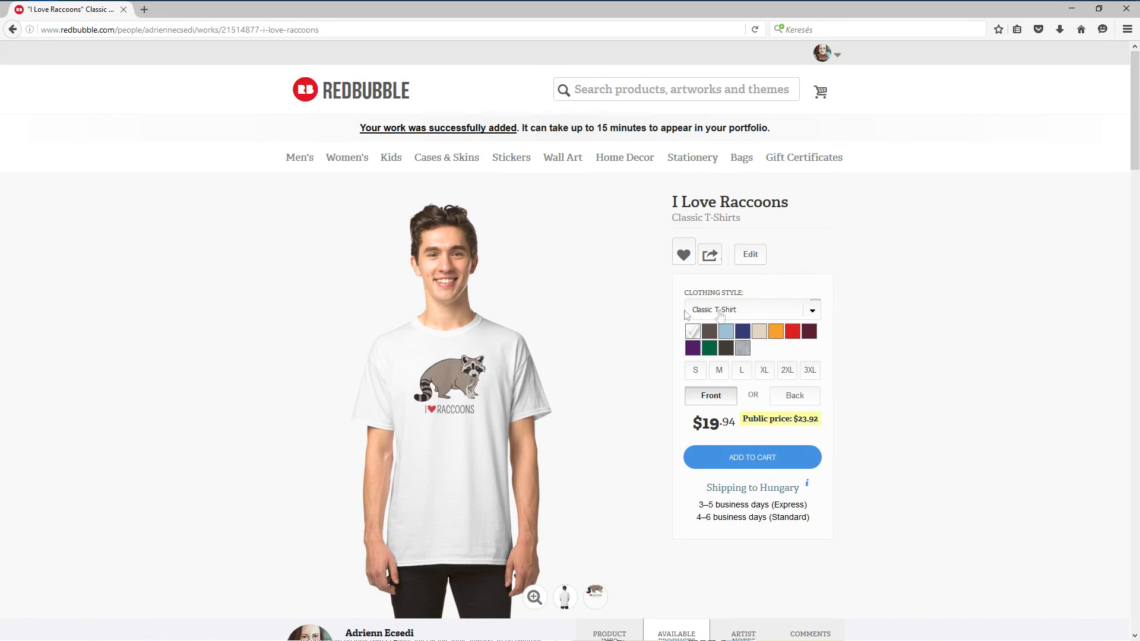
# Step: Edit the published work, move the raccoon design slightly down on the clothing, apply the change and save the work
pyautogui.click(759, 259)
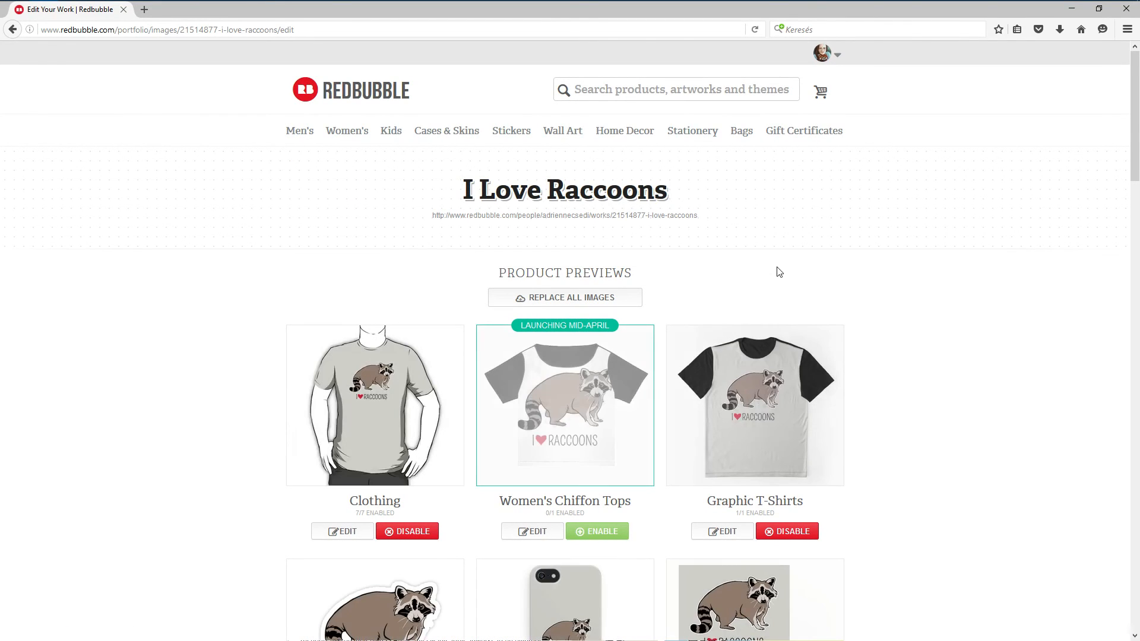
pyautogui.click(348, 532)
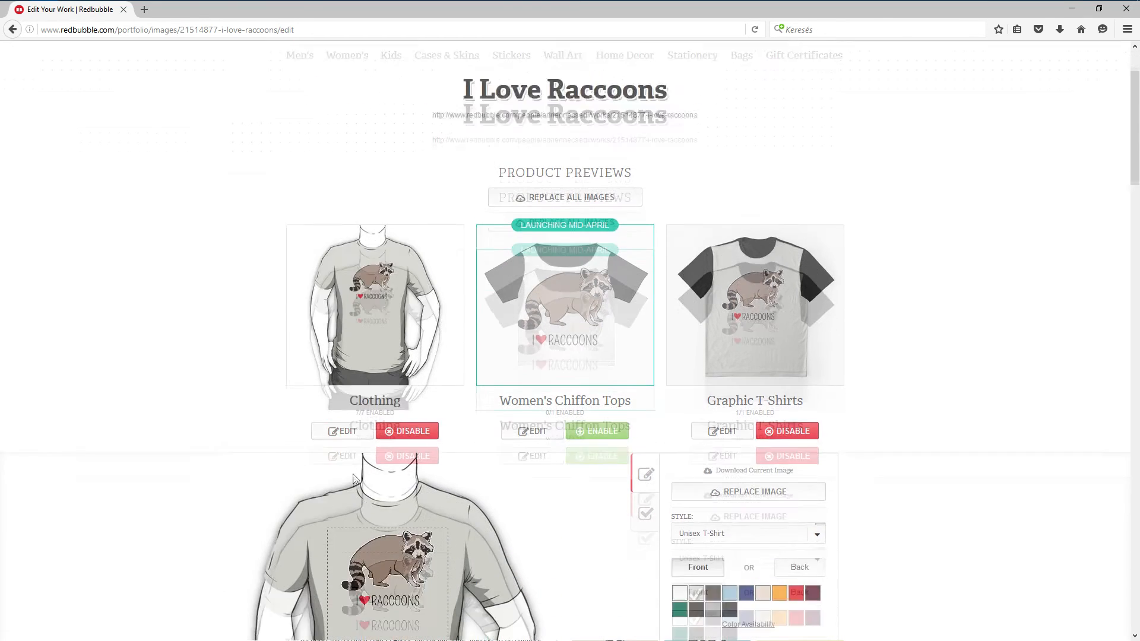
pyautogui.moveTo(400, 380); pyautogui.dragTo(398, 385)
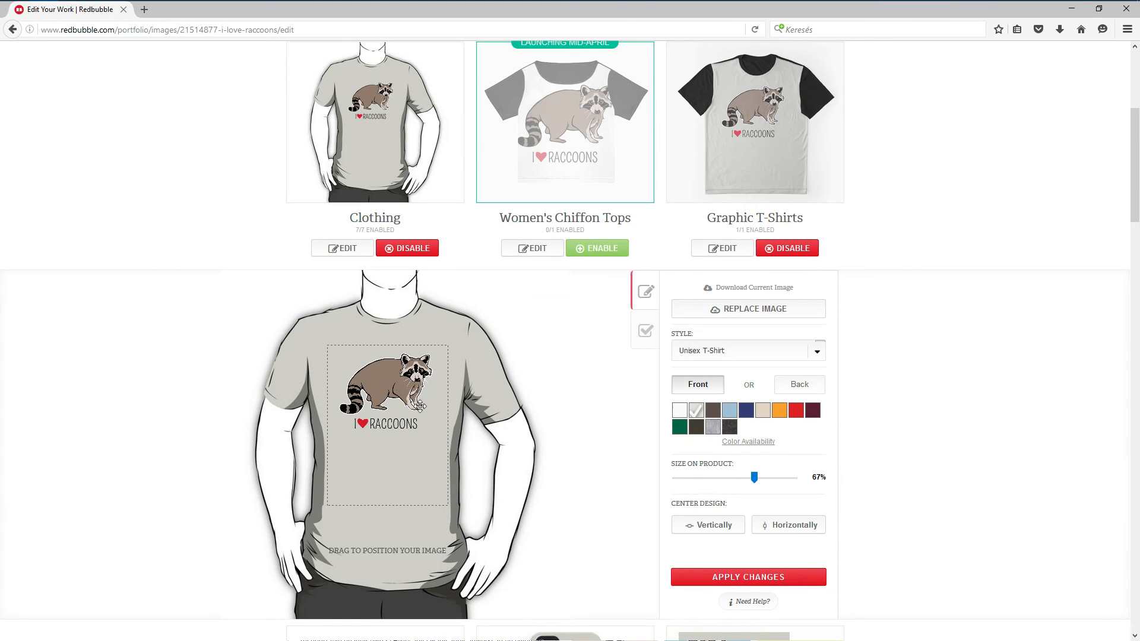
pyautogui.click(734, 579)
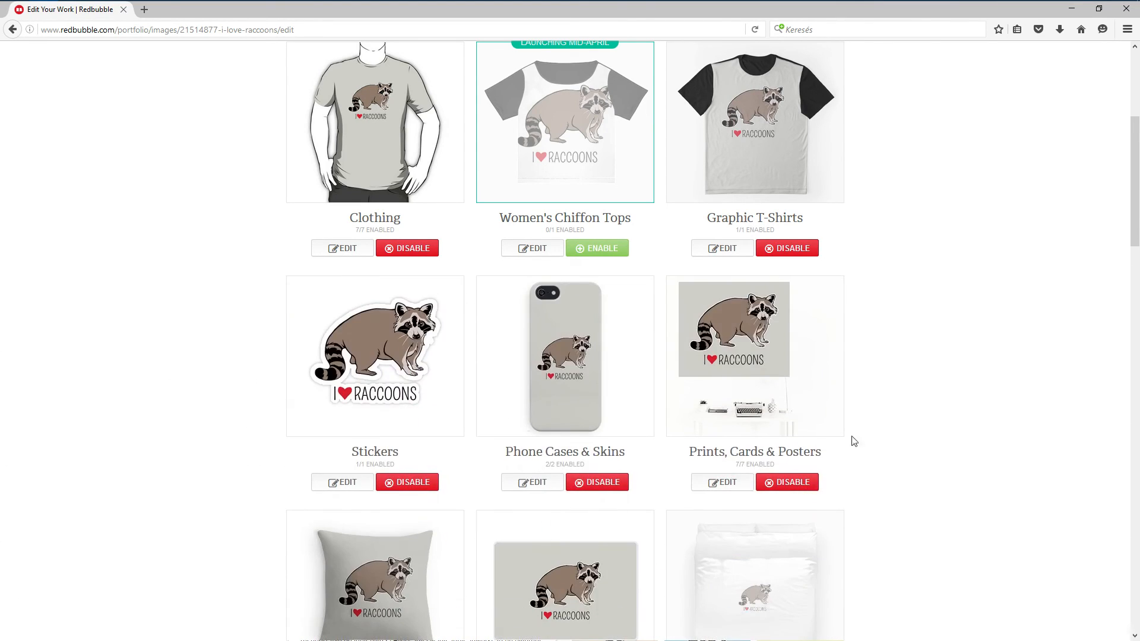
pyautogui.moveTo(1138, 250); pyautogui.dragTo(1095, 582)
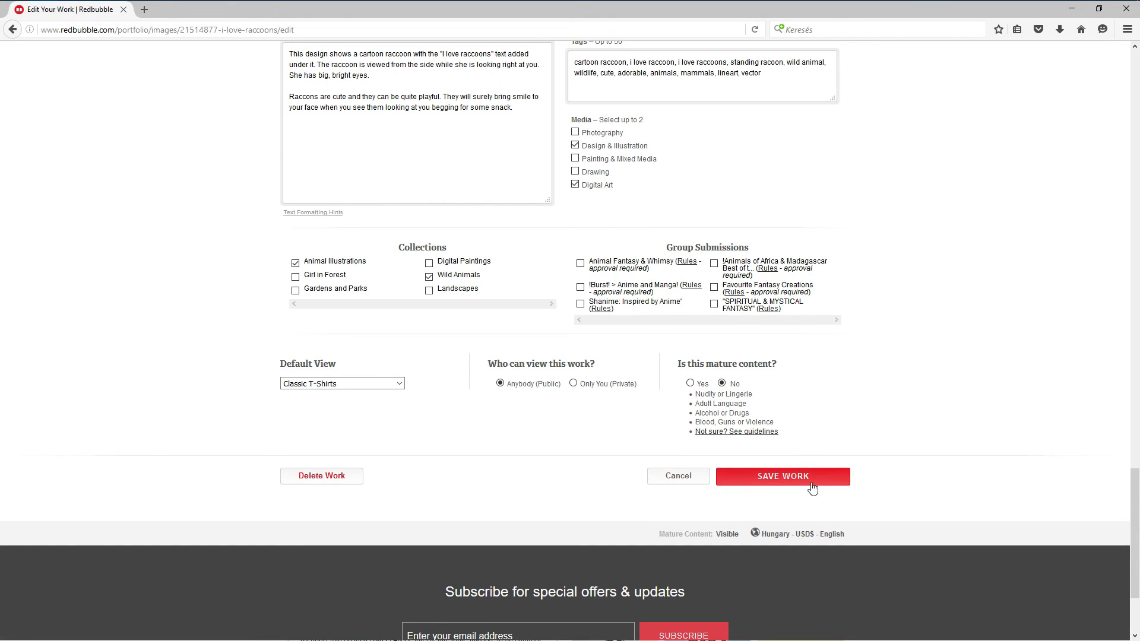
pyautogui.click(777, 477)
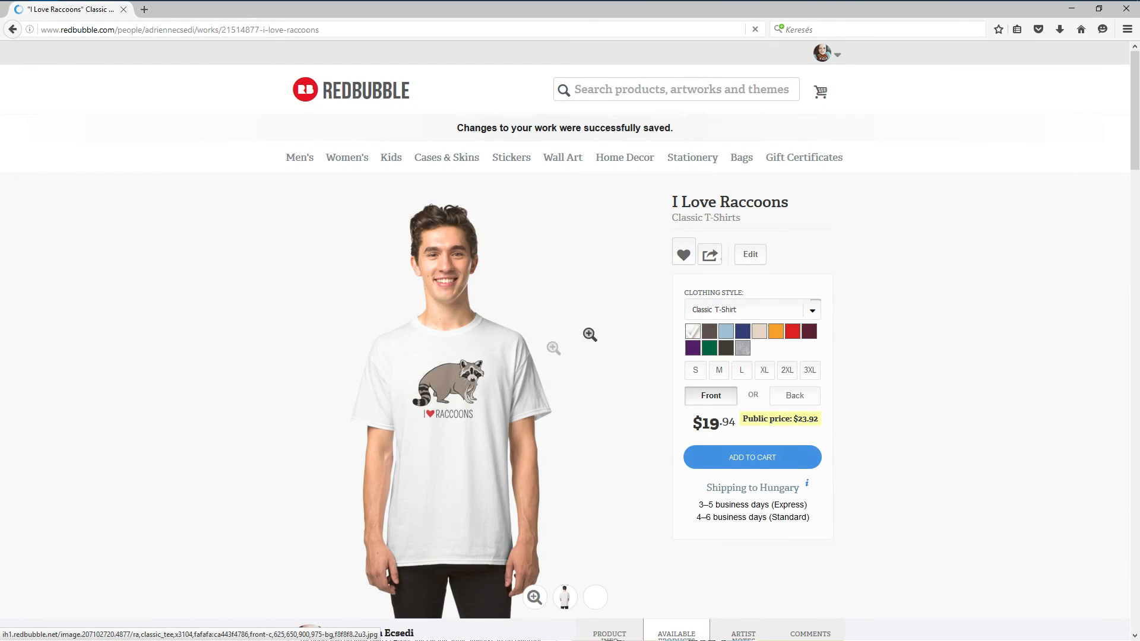
# Step: Select the published work's web address and check the favourite and share options on its page
pyautogui.click(335, 32)
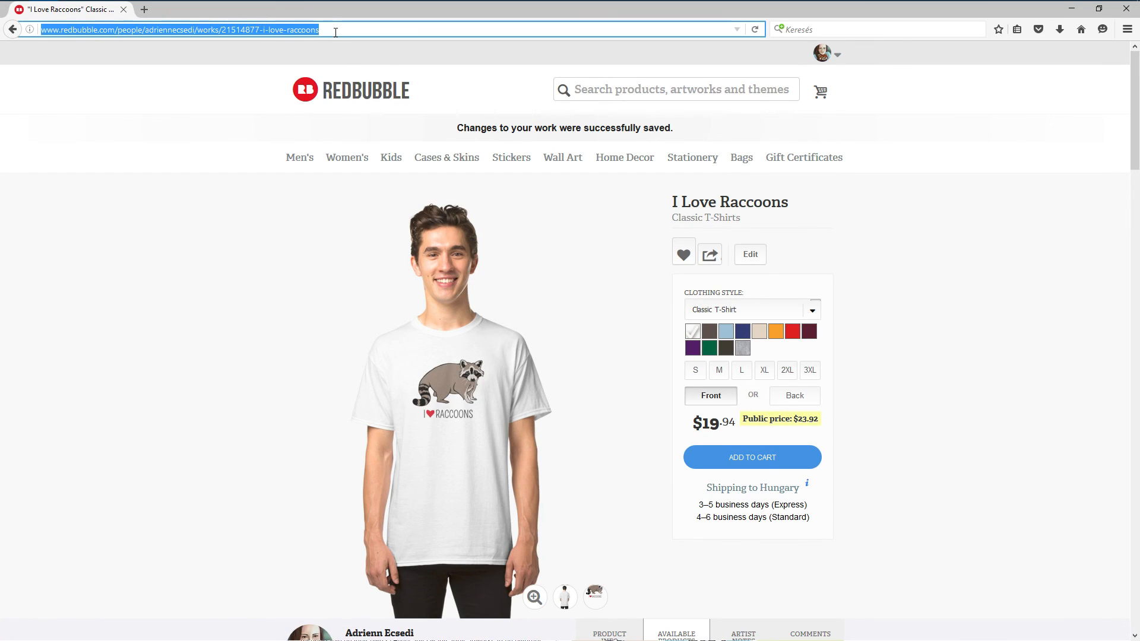
pyautogui.click(308, 133)
pyautogui.click(684, 257)
pyautogui.click(712, 256)
pyautogui.click(709, 254)
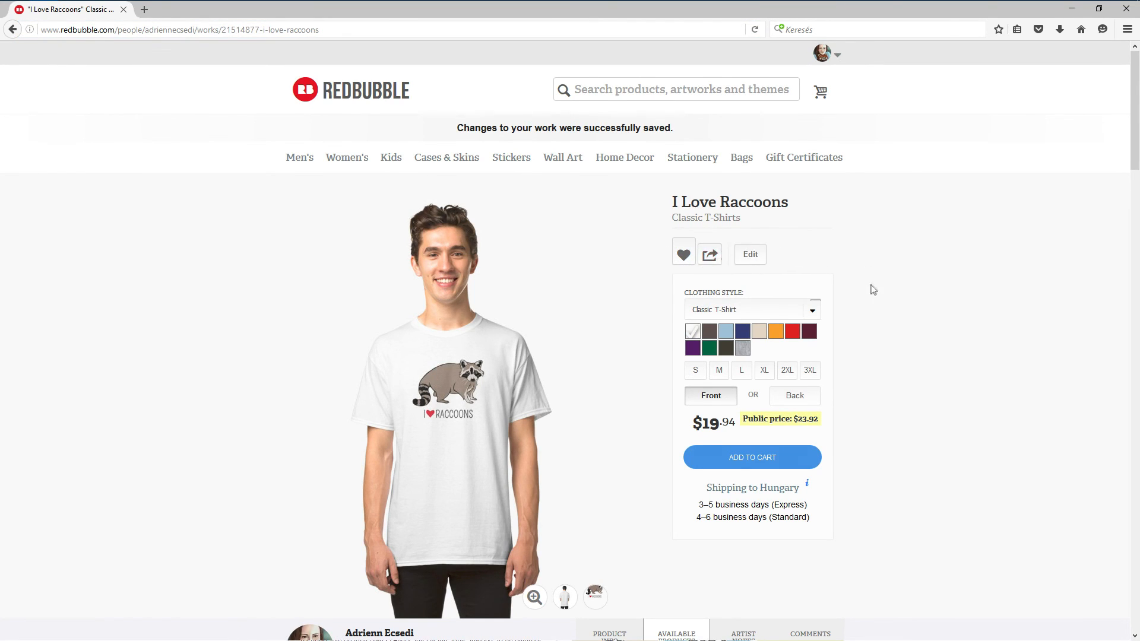
# Step: Browse the work's apparel row in both directions, checking the raccoon design's placement on the different shirts
pyautogui.scroll(-5, 861, 290)
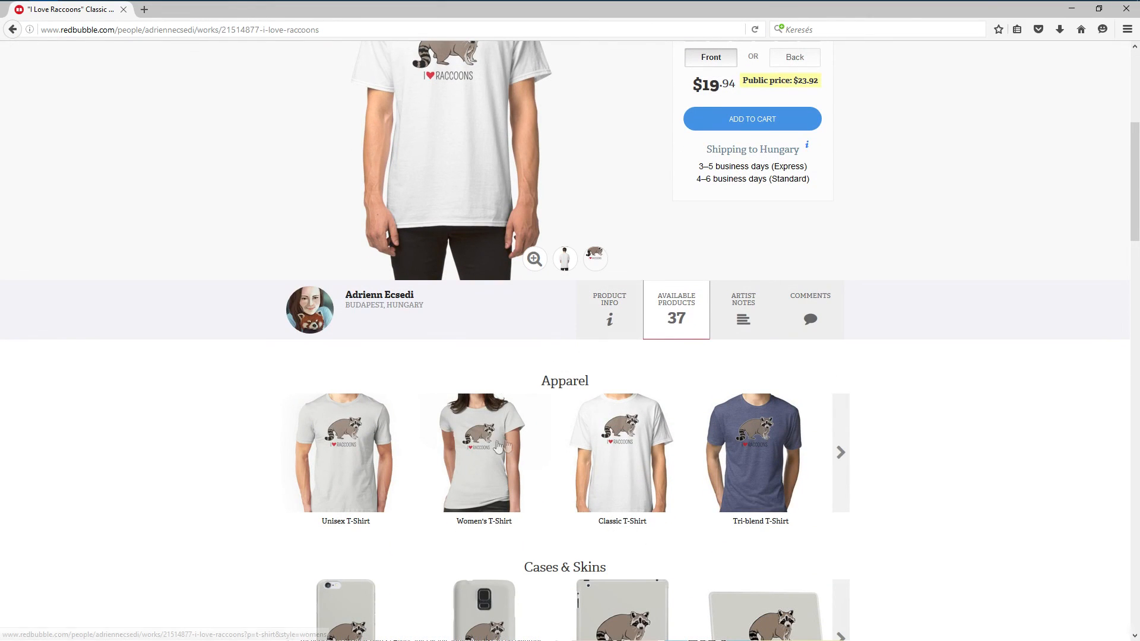
pyautogui.scroll(-2, 534, 448)
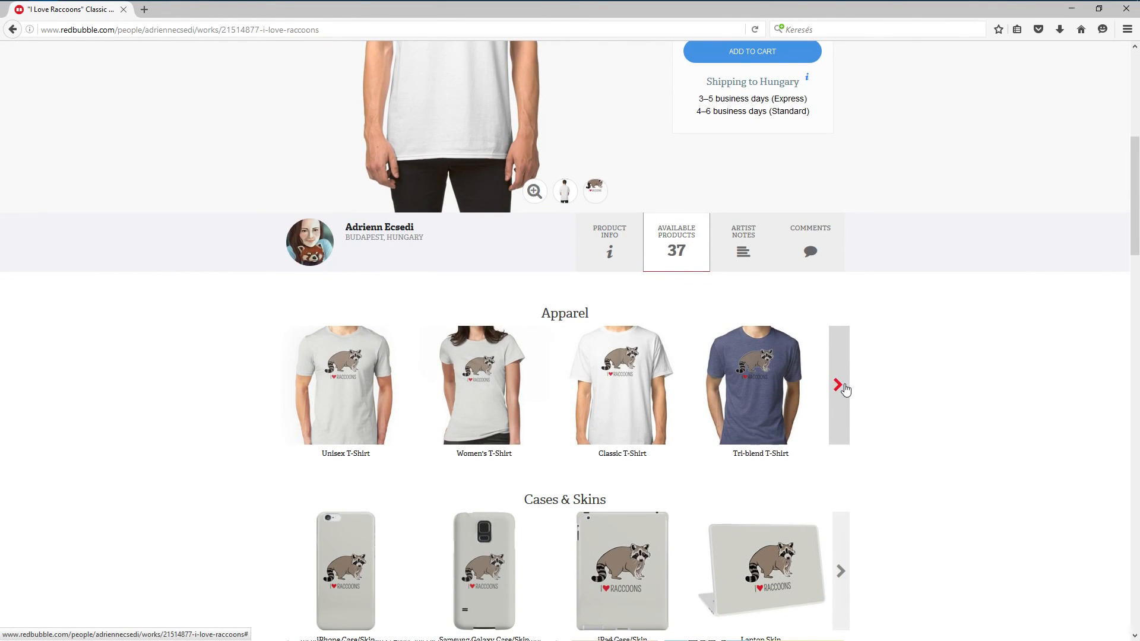
pyautogui.click(839, 387)
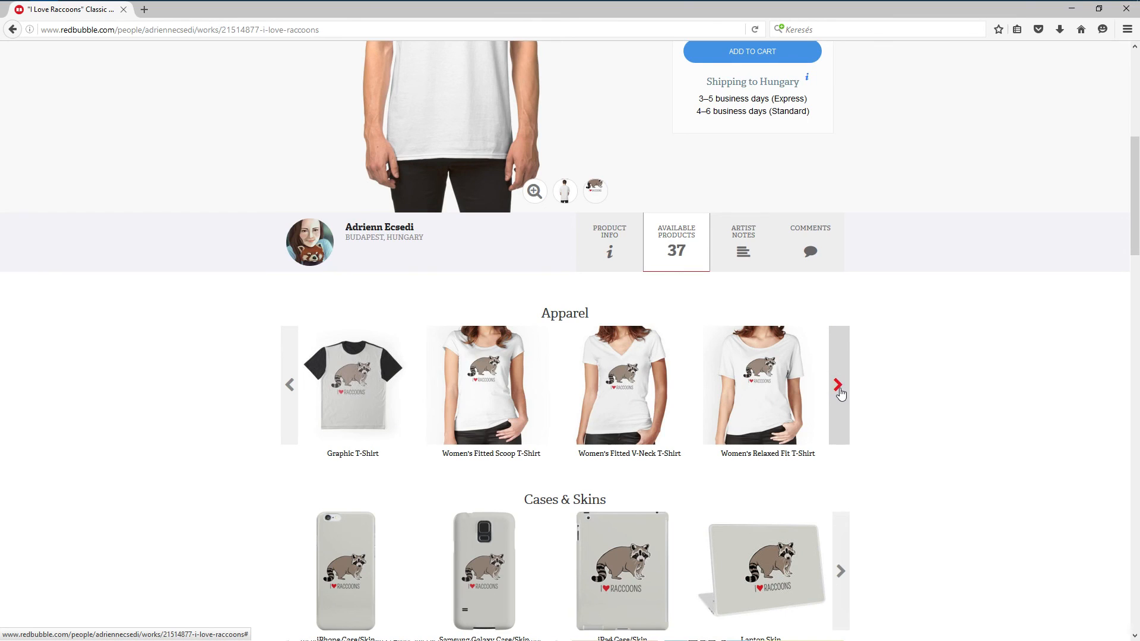
pyautogui.click(839, 387)
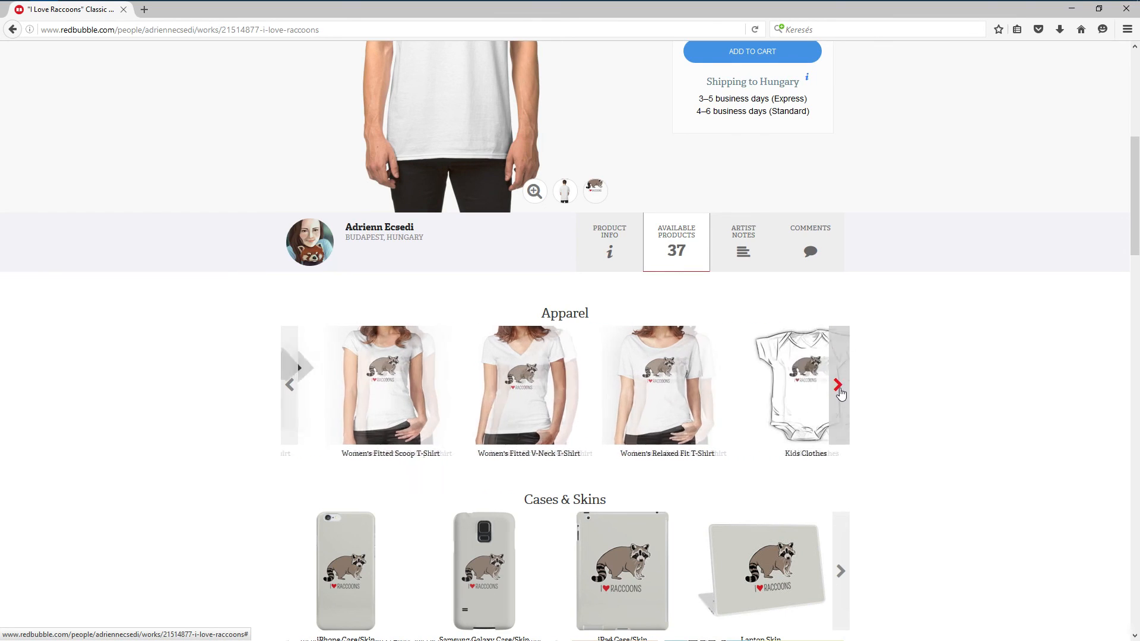
pyautogui.click(289, 388)
pyautogui.click(288, 387)
pyautogui.scroll(-2, 699, 450)
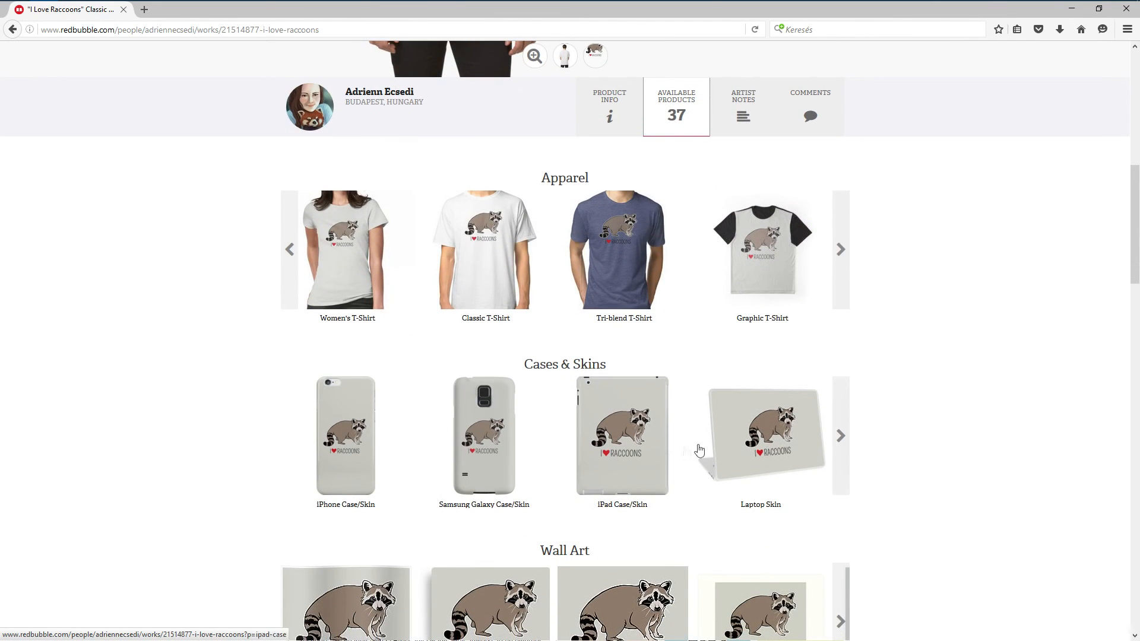
# Step: Check how the design looks on the cases and skins and the wall art, including the further products in each row
pyautogui.click(844, 453)
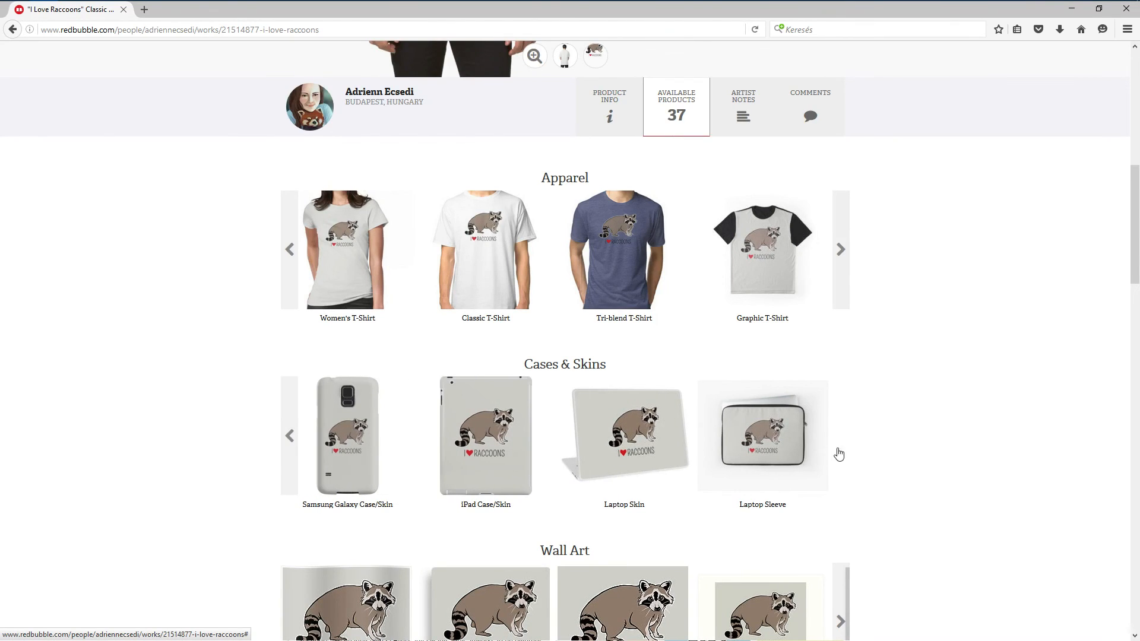
pyautogui.scroll(-3, 831, 453)
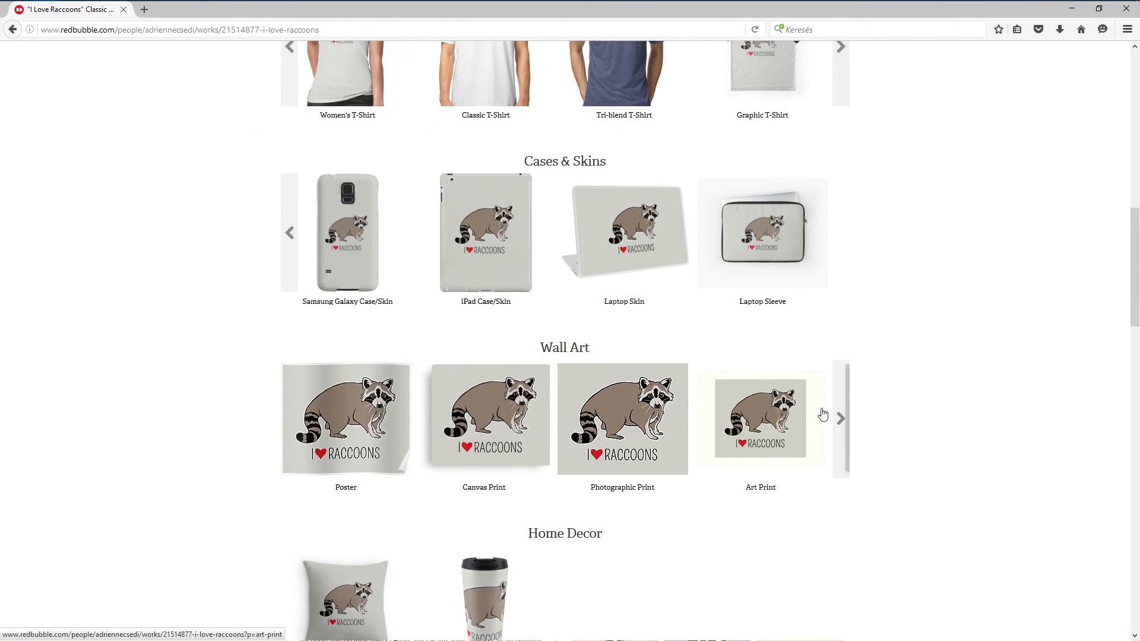
pyautogui.click(840, 420)
pyautogui.scroll(-3, 820, 416)
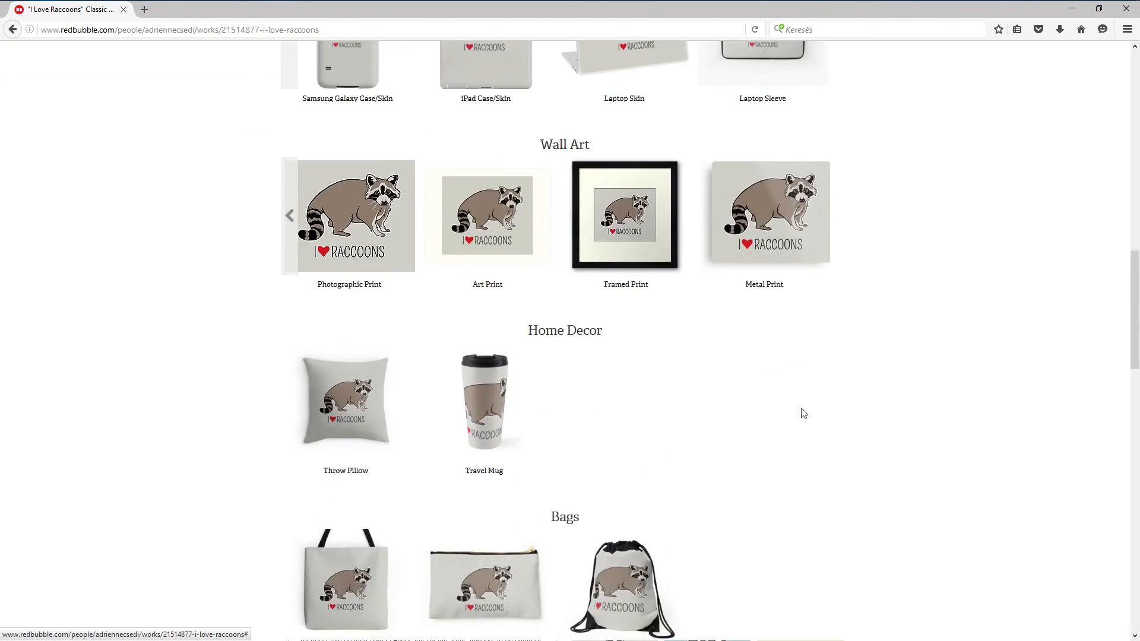
# Step: Examine the design on the home decor, bags and stationery products
pyautogui.scroll(-2, 362, 415)
pyautogui.scroll(-1, 380, 409)
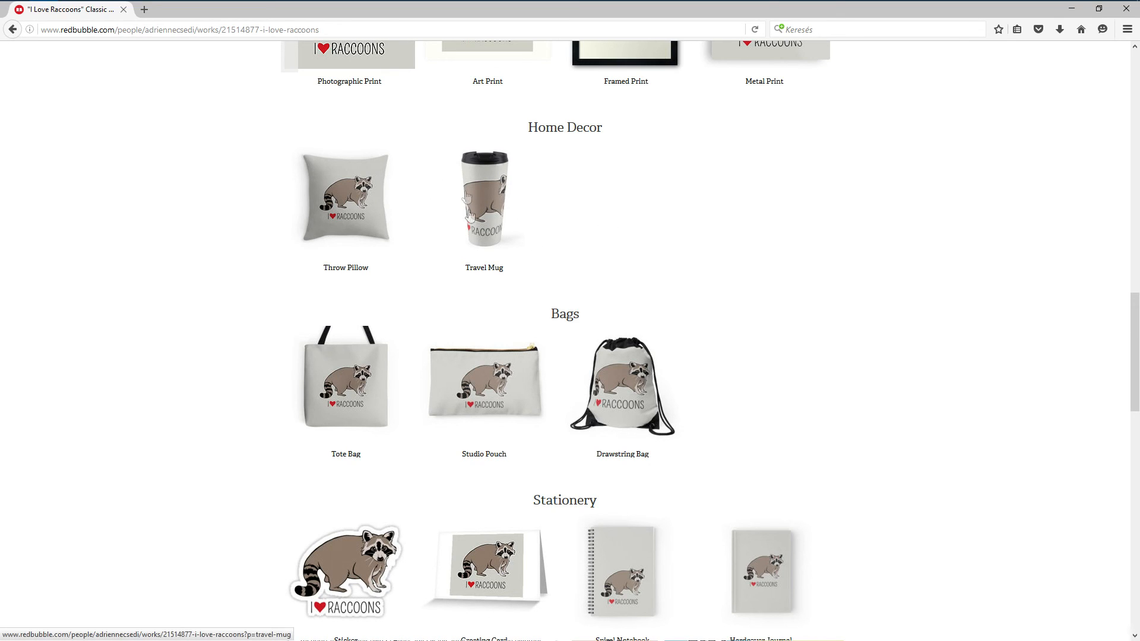
pyautogui.scroll(-1, 487, 238)
pyautogui.scroll(-2, 487, 238)
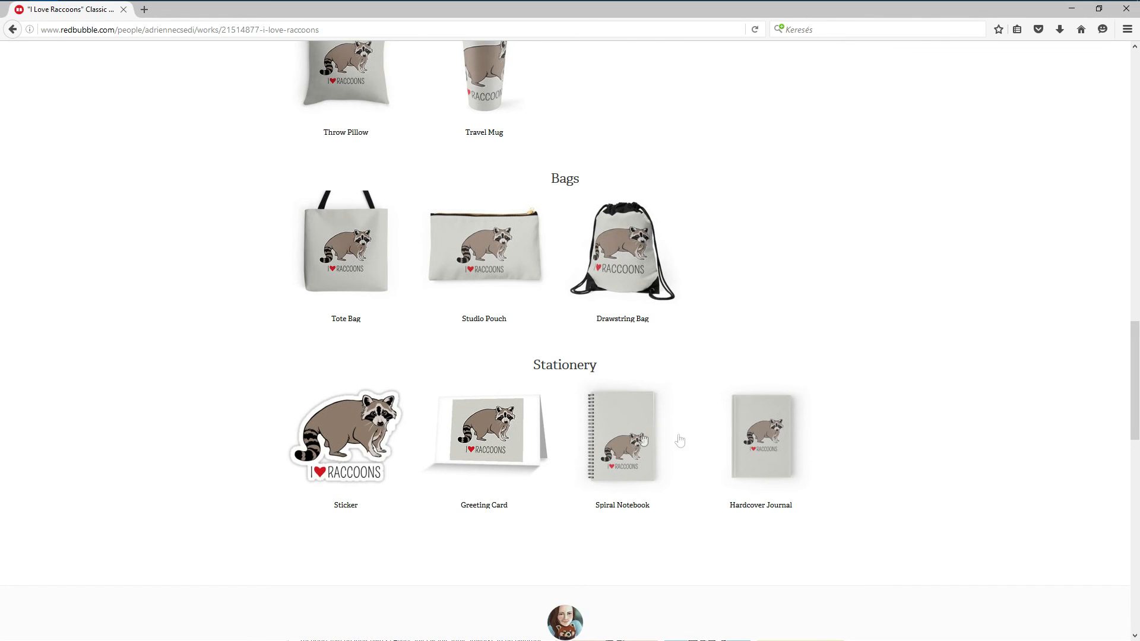
pyautogui.scroll(-2, 779, 398)
pyautogui.scroll(-2, 797, 374)
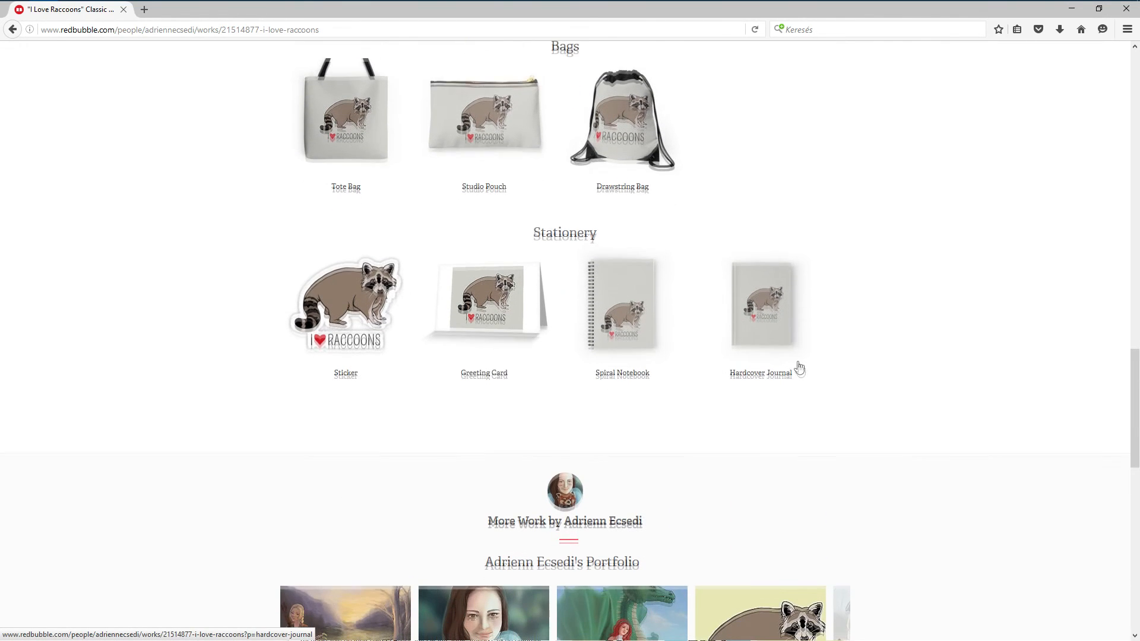
# Step: Go back over the product rows and open the Samsung Galaxy Case/Skin page to examine the design on it
pyautogui.scroll(12, 748, 319)
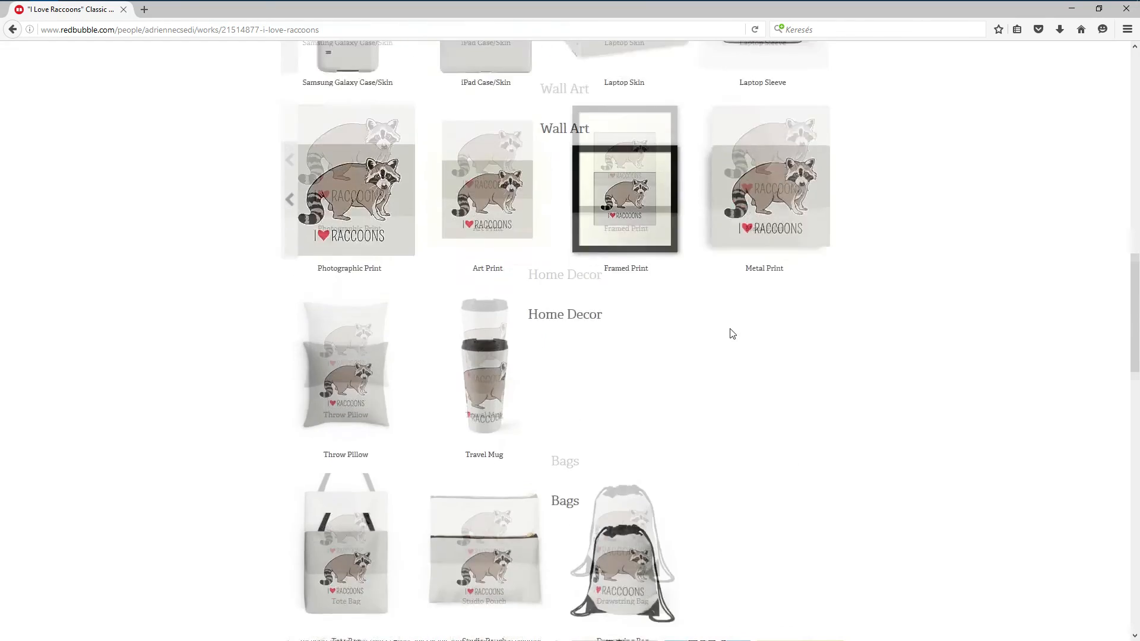
pyautogui.scroll(8, 652, 376)
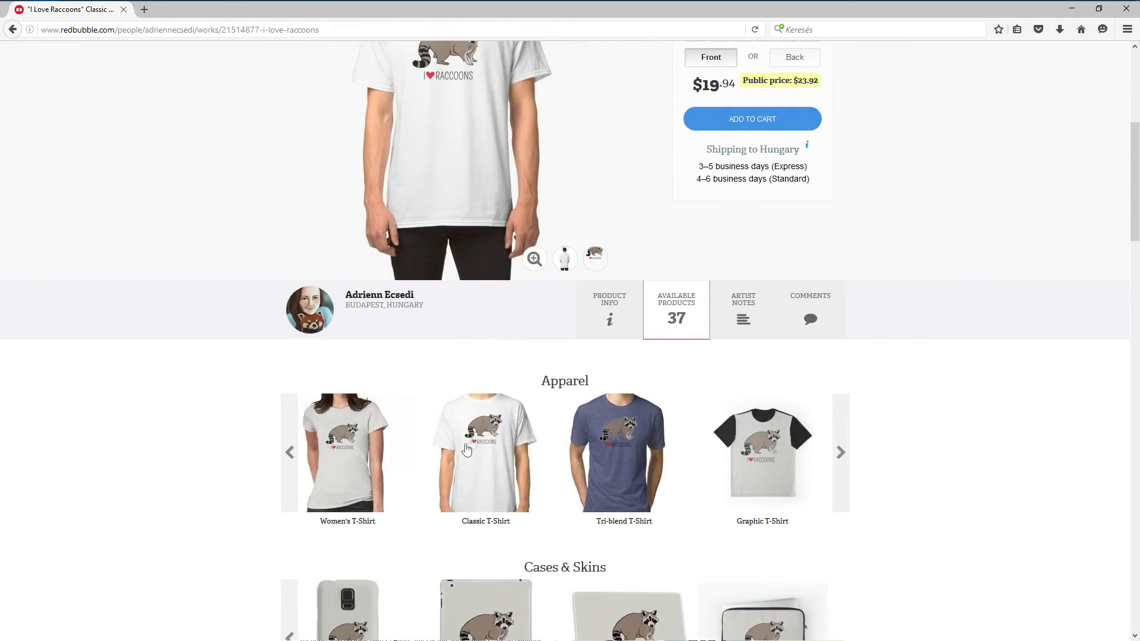
pyautogui.scroll(-8, 582, 378)
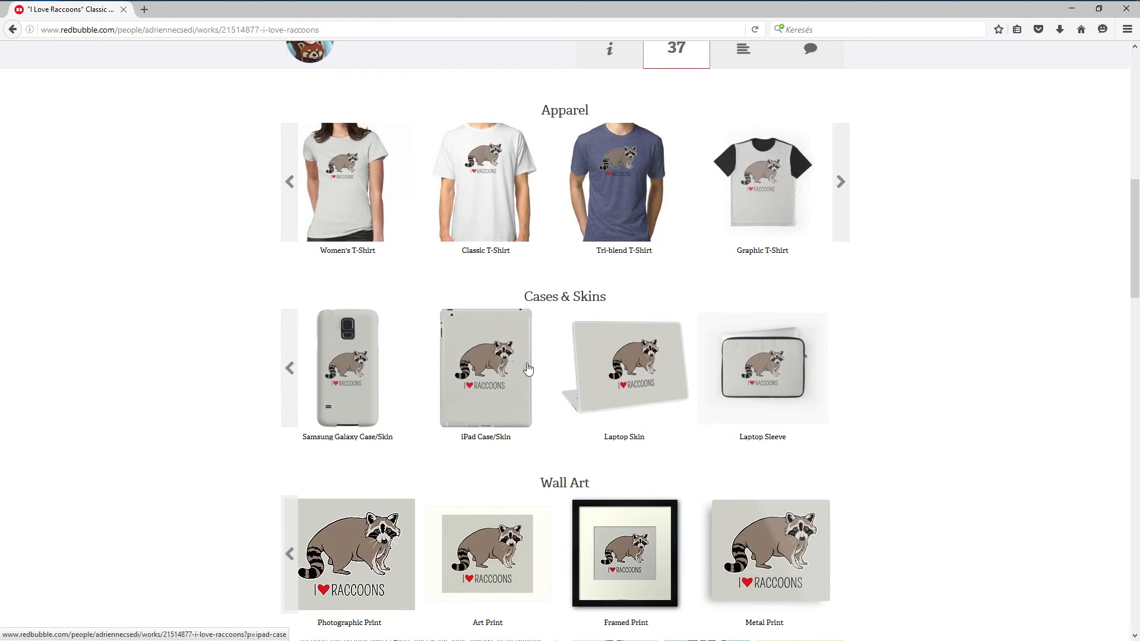
pyautogui.scroll(-2, 505, 371)
pyautogui.click(361, 310)
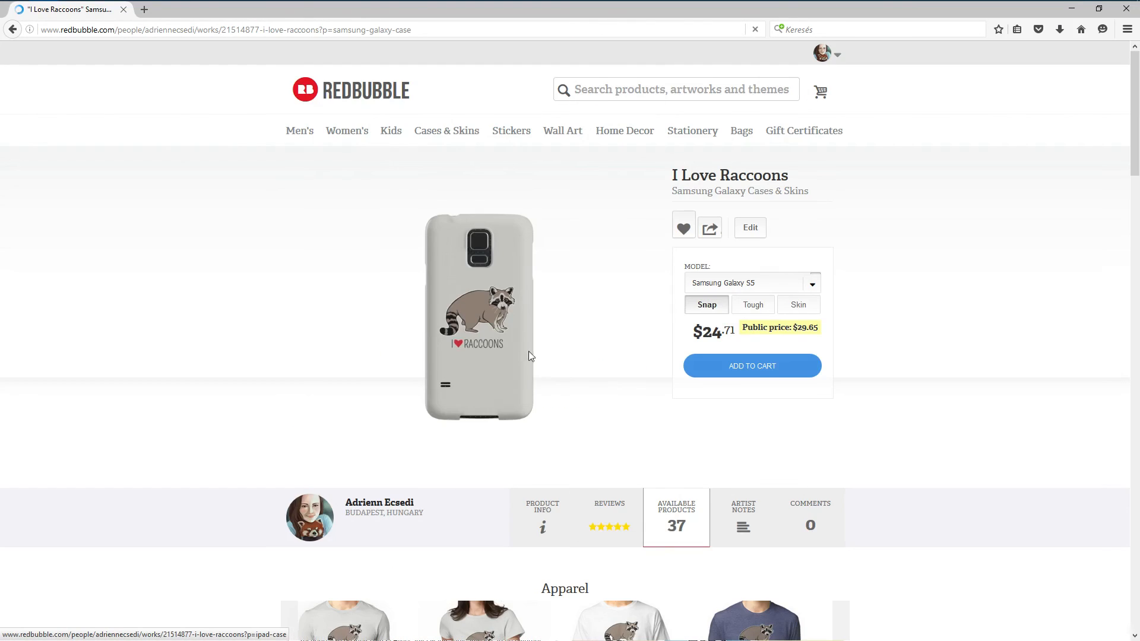
pyautogui.scroll(-2, 534, 332)
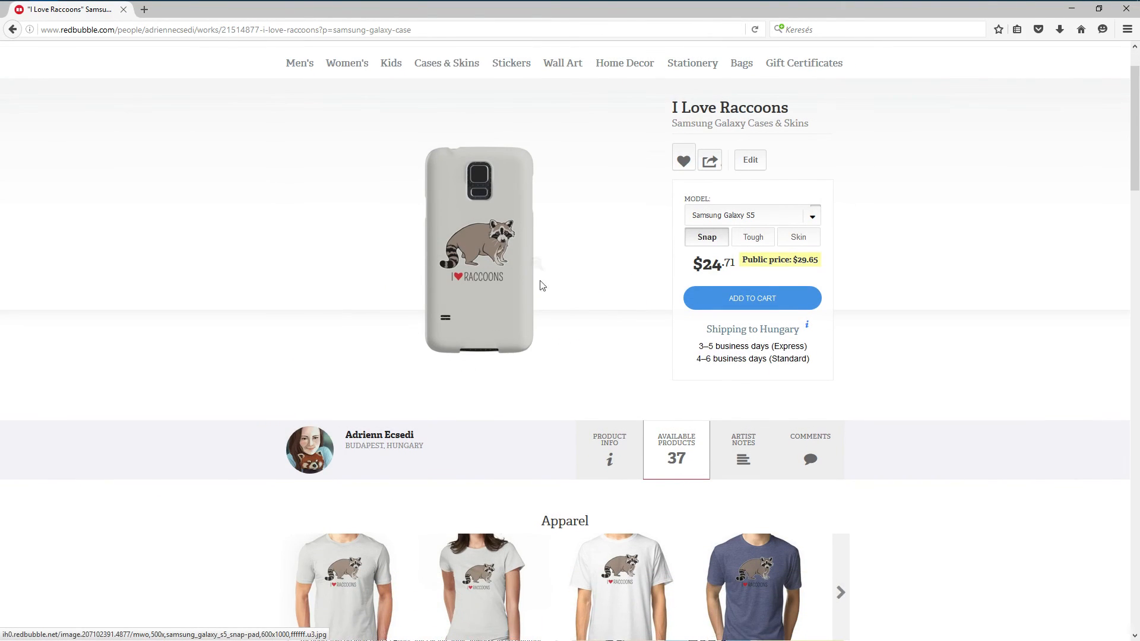
pyautogui.scroll(-4, 493, 306)
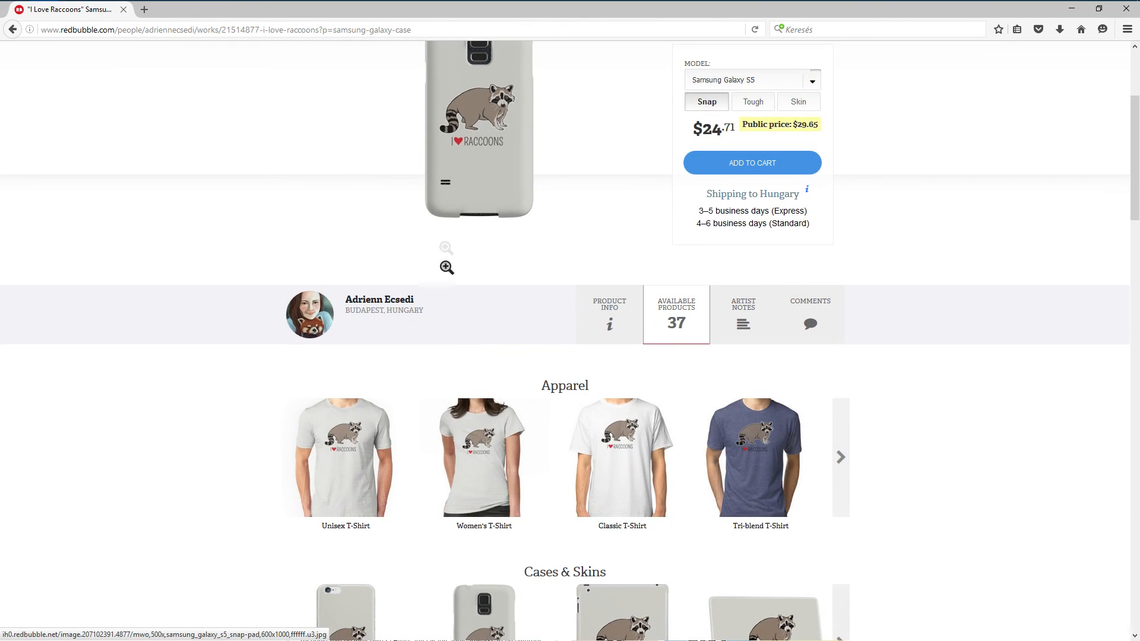
pyautogui.scroll(2, 484, 475)
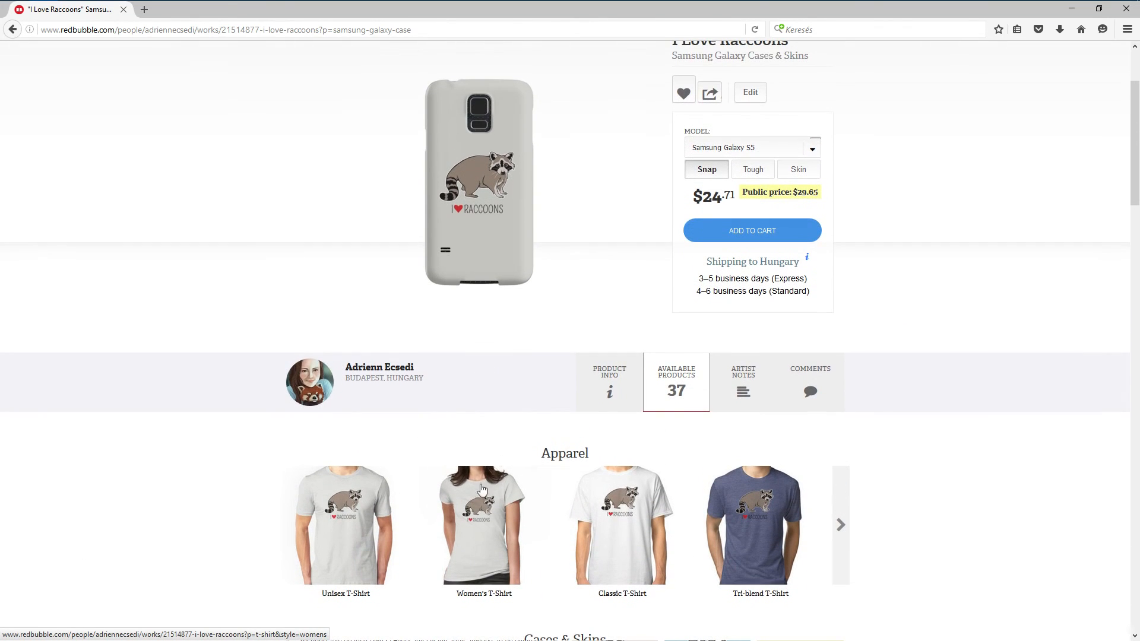
# Step: Open the Women's T-Shirt page and view the shirt's back preview, the enlarged design and the product options
pyautogui.click(479, 493)
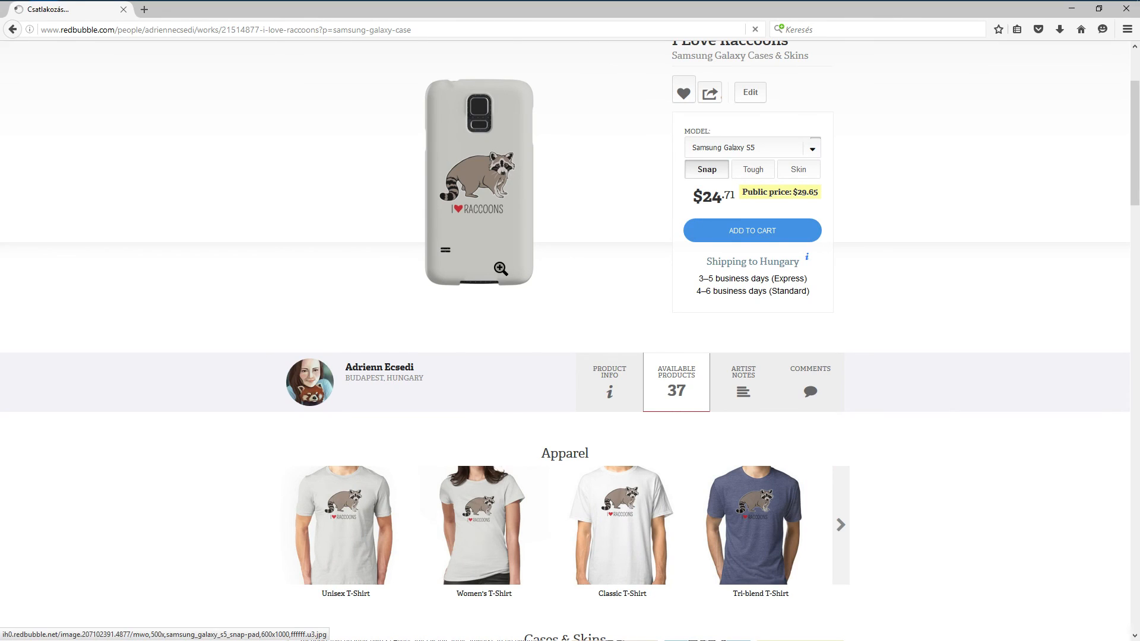
pyautogui.scroll(-2, 533, 357)
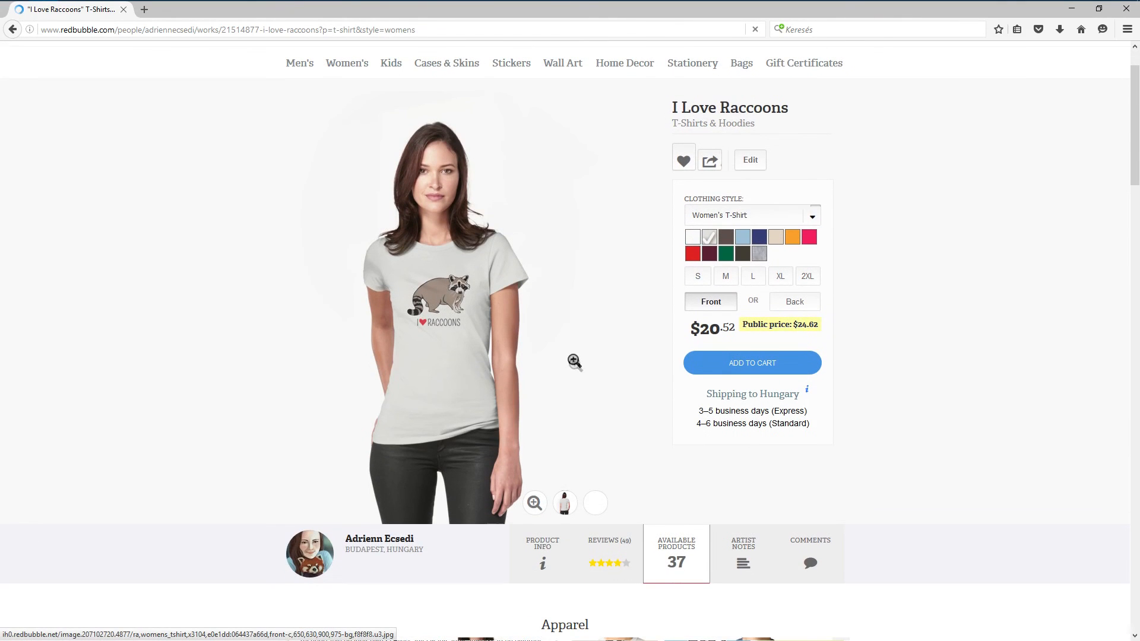
pyautogui.click(565, 503)
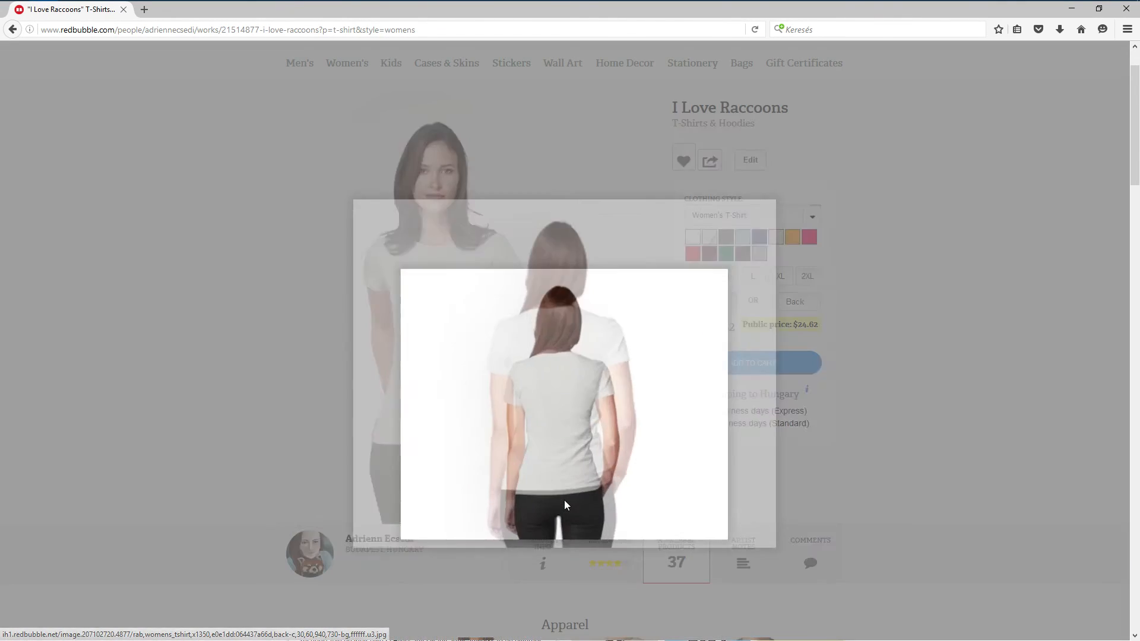
pyautogui.click(826, 133)
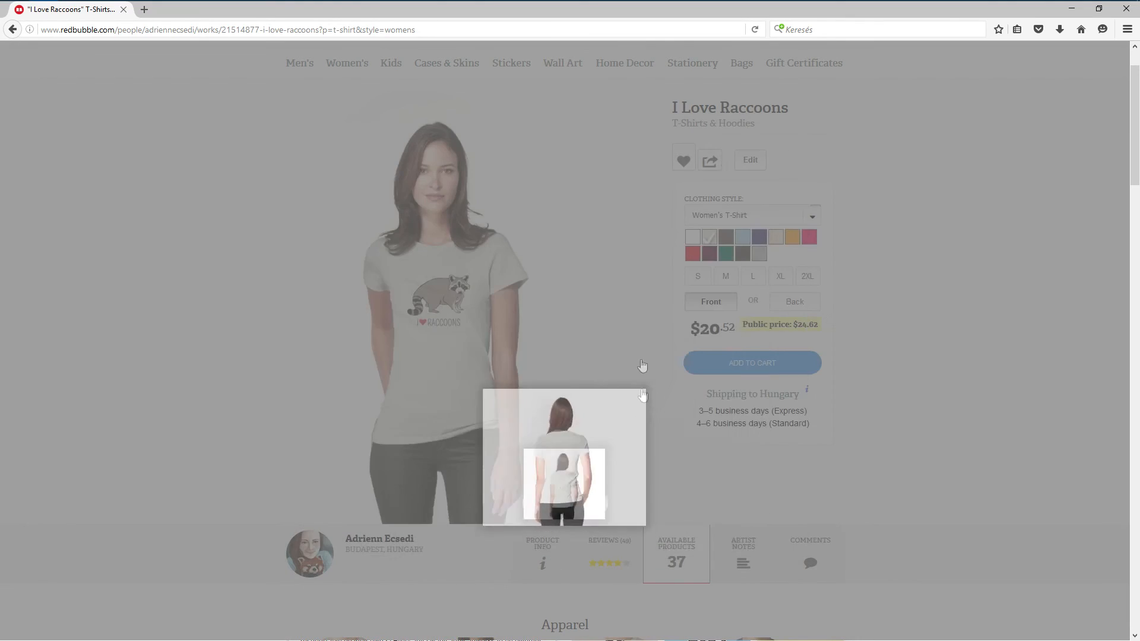
pyautogui.click(590, 494)
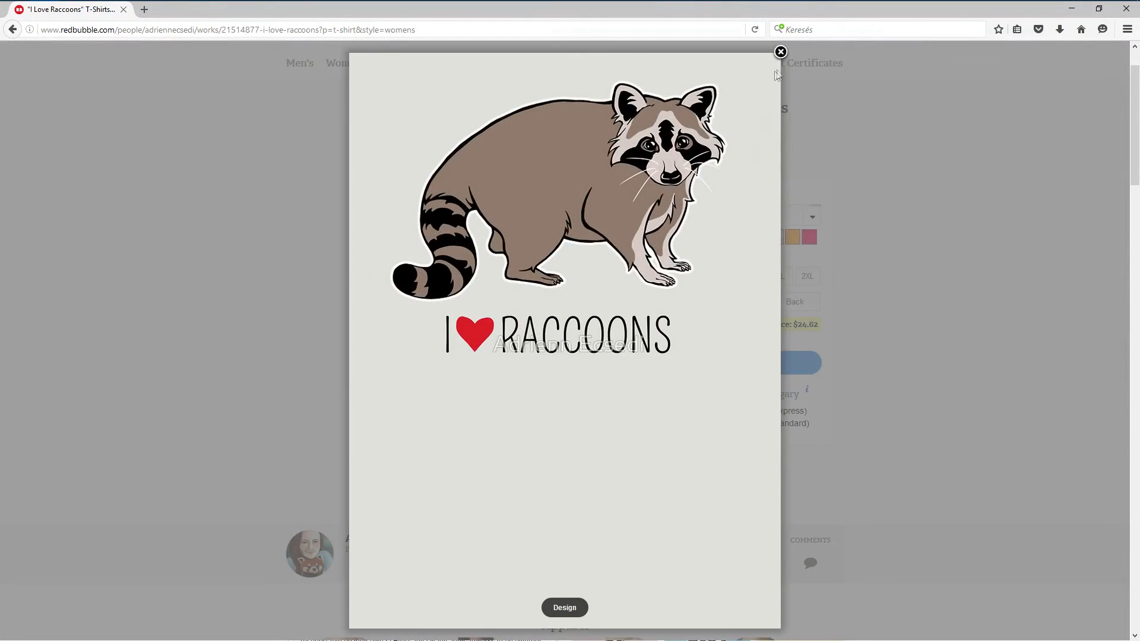
pyautogui.click(783, 54)
pyautogui.scroll(-3, 589, 283)
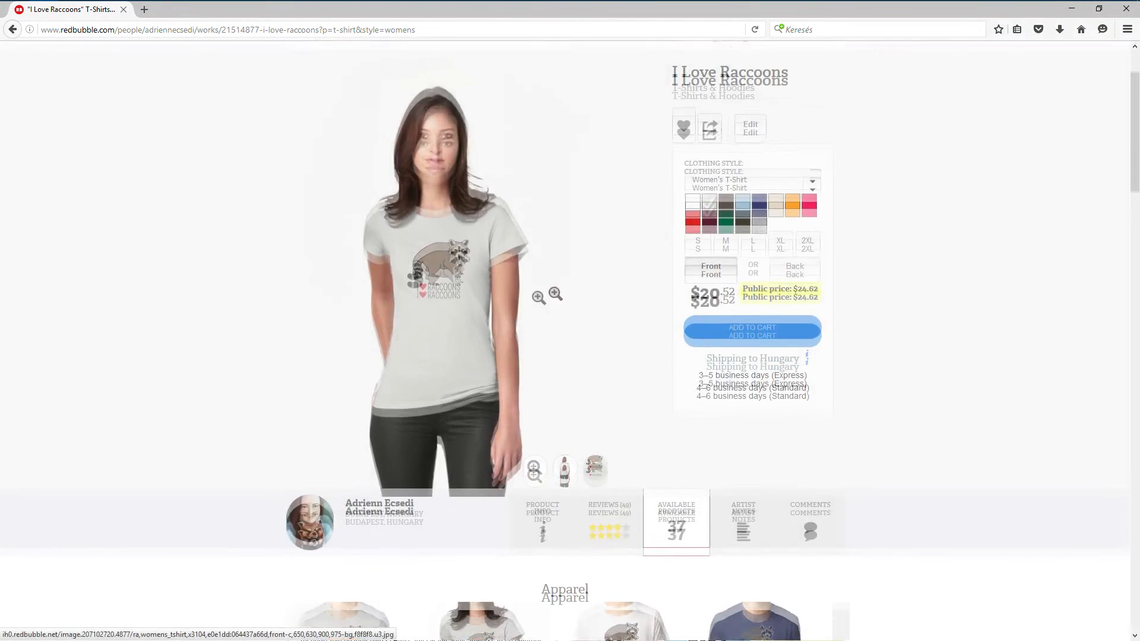
pyautogui.scroll(4, 592, 282)
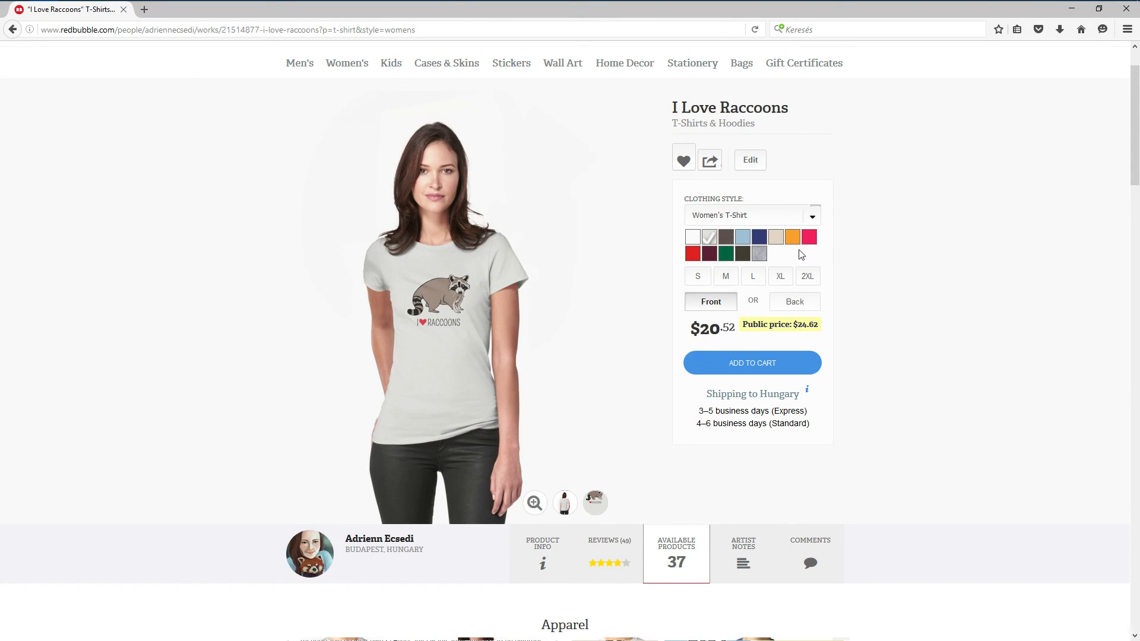
pyautogui.scroll(-2, 893, 235)
pyautogui.scroll(2, 893, 229)
# Step: Look over the available product rows again and open the iPhone Case/Skin page to view the design on it
pyautogui.scroll(-9, 858, 251)
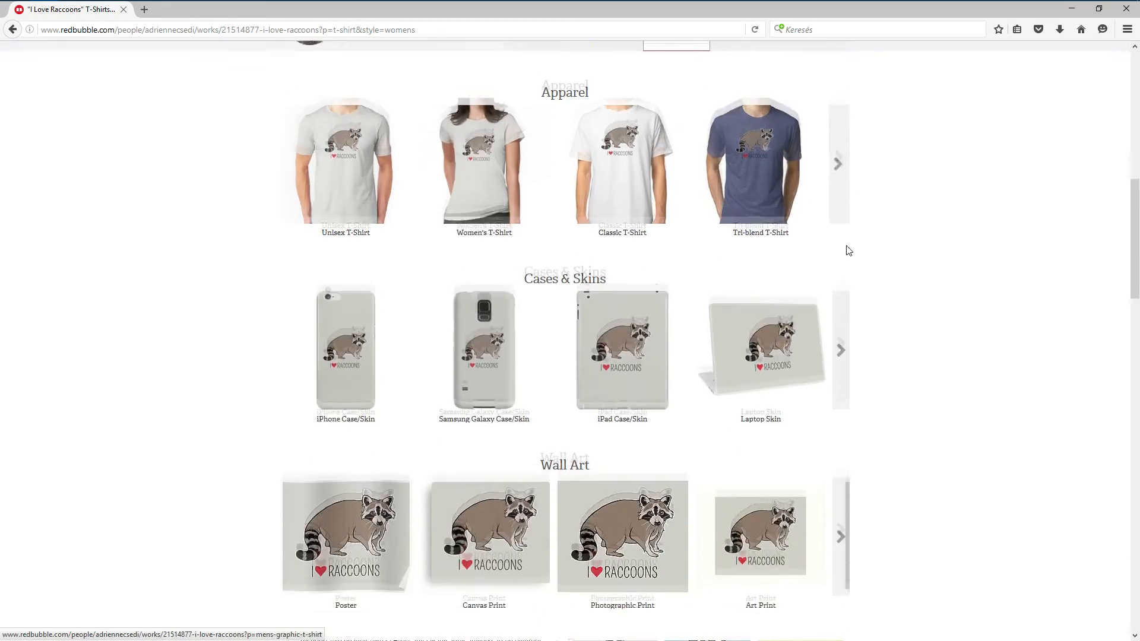
pyautogui.scroll(-7, 848, 250)
pyautogui.scroll(5, 840, 260)
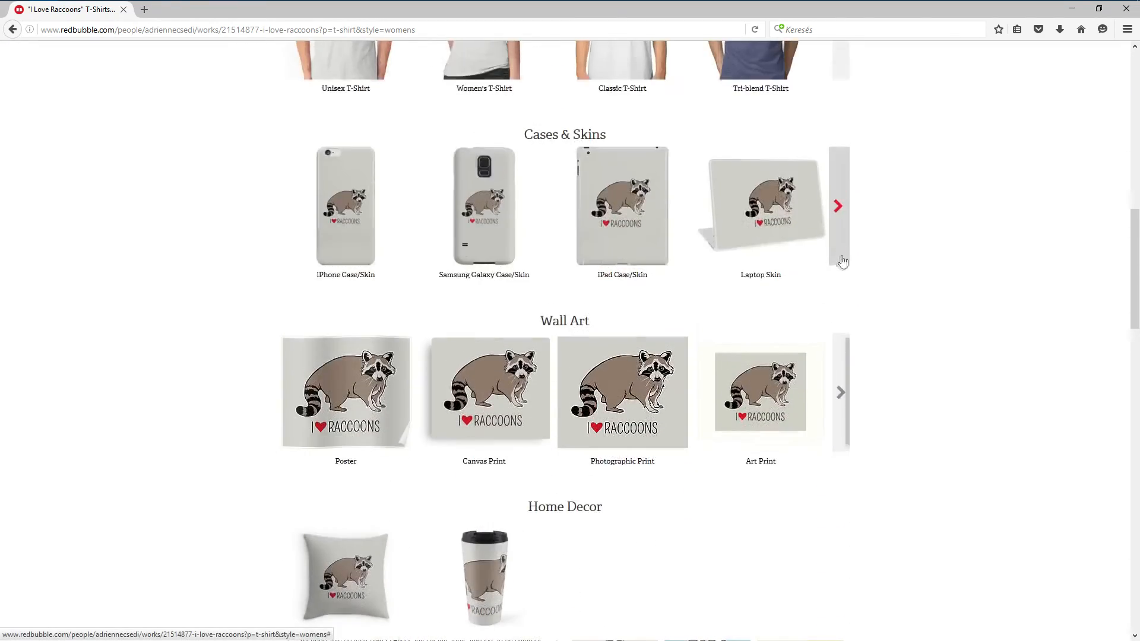
pyautogui.scroll(5, 843, 261)
pyautogui.scroll(3, 404, 410)
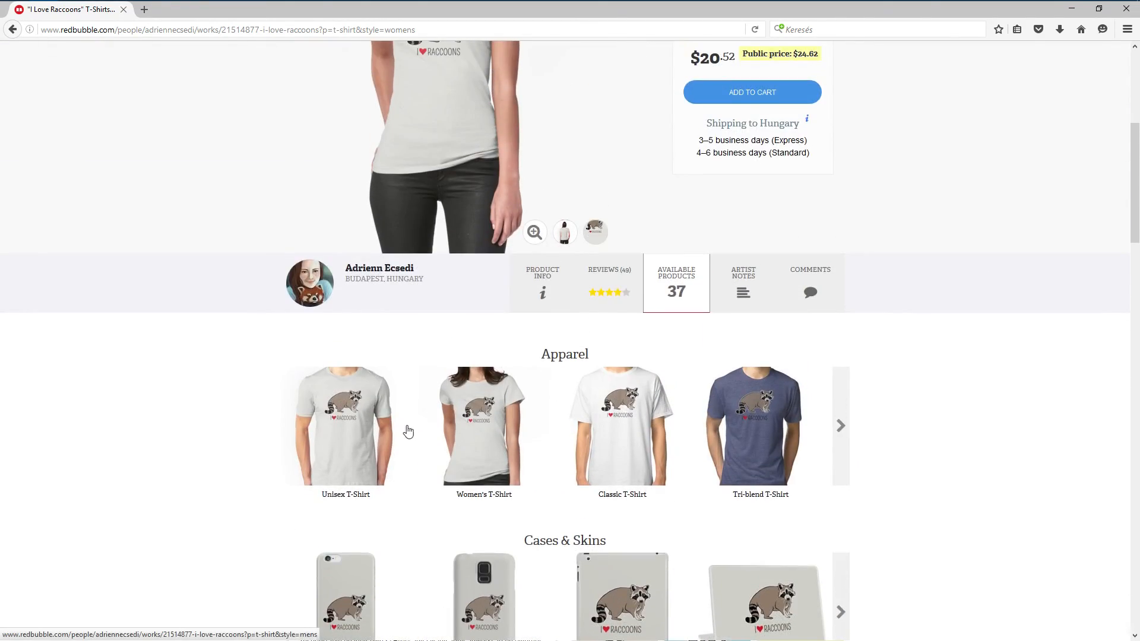
pyautogui.scroll(3, 423, 420)
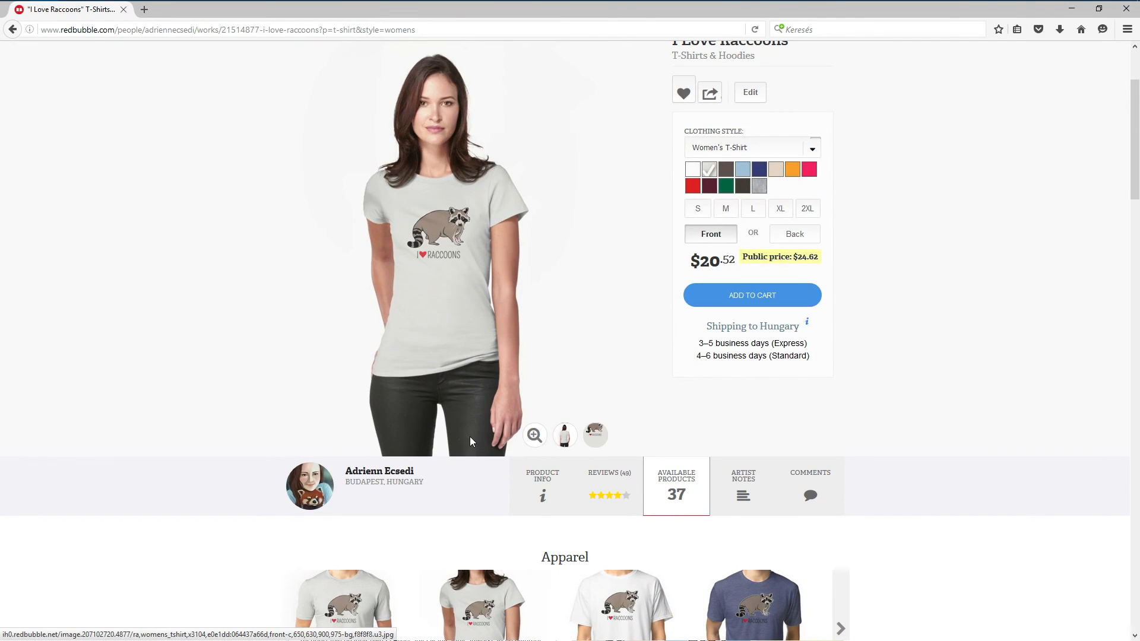
pyautogui.scroll(-2, 451, 457)
pyautogui.scroll(1, 386, 488)
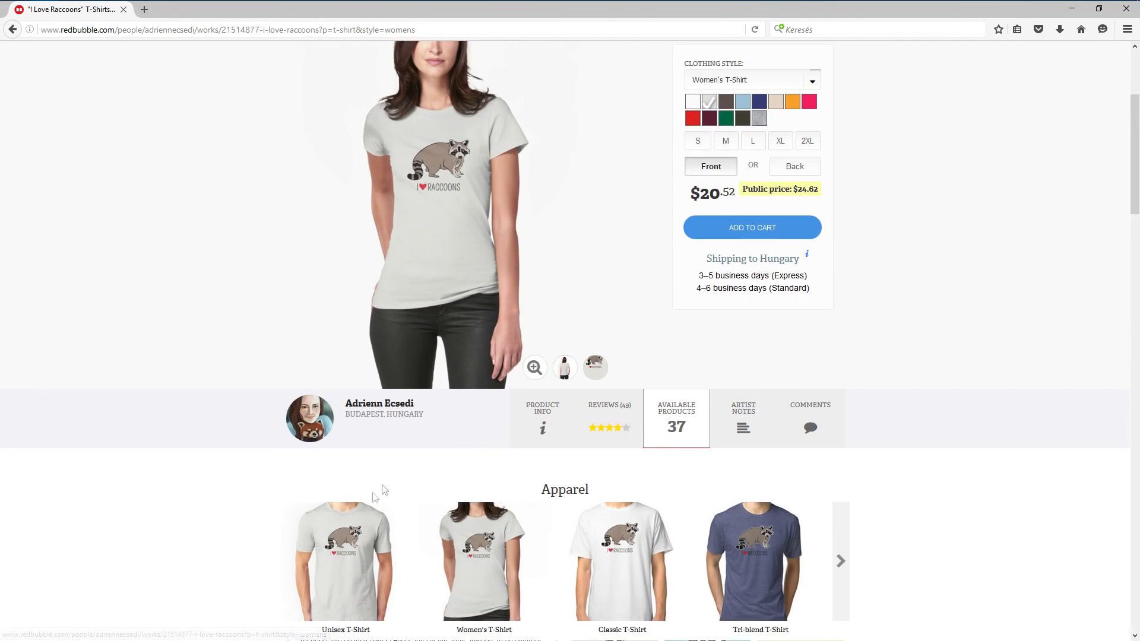
pyautogui.scroll(-3, 358, 521)
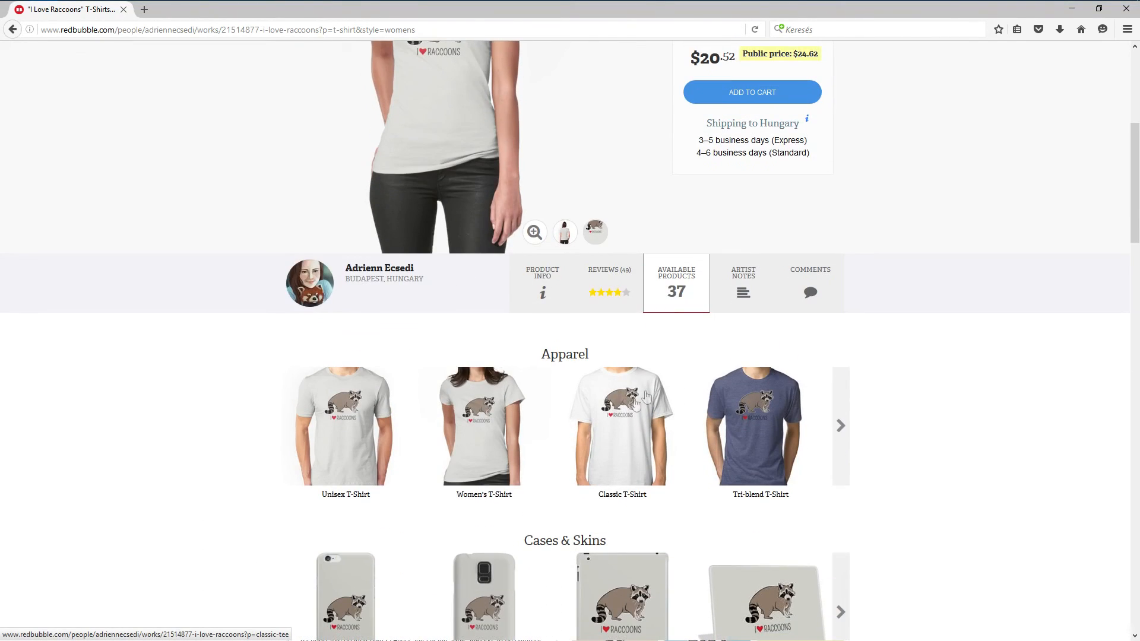
pyautogui.click(343, 513)
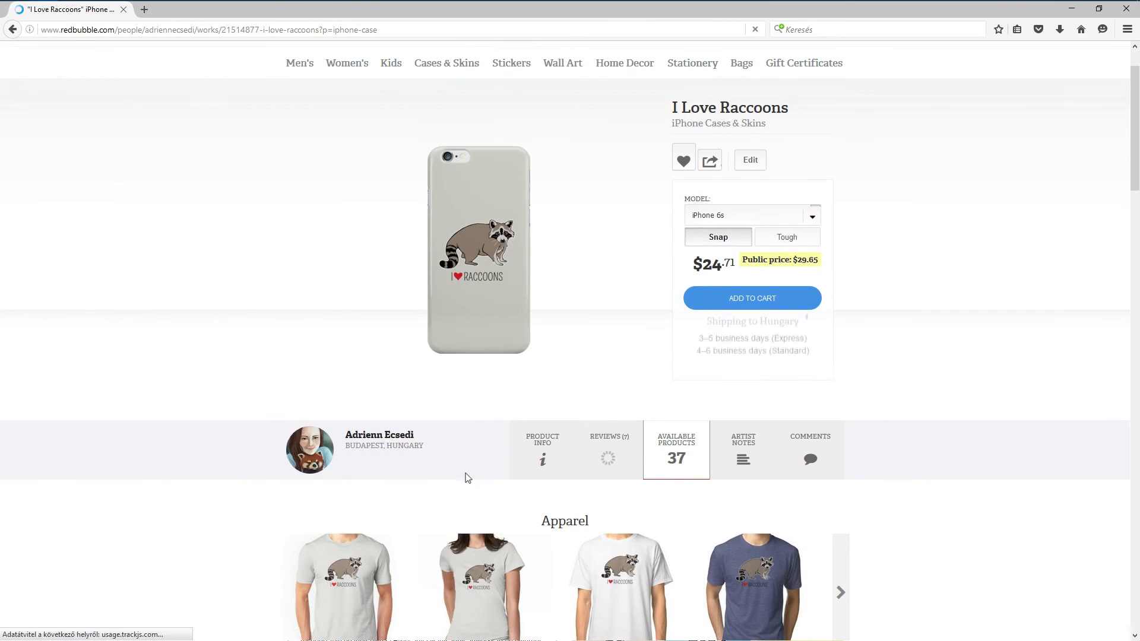
pyautogui.scroll(-2, 404, 527)
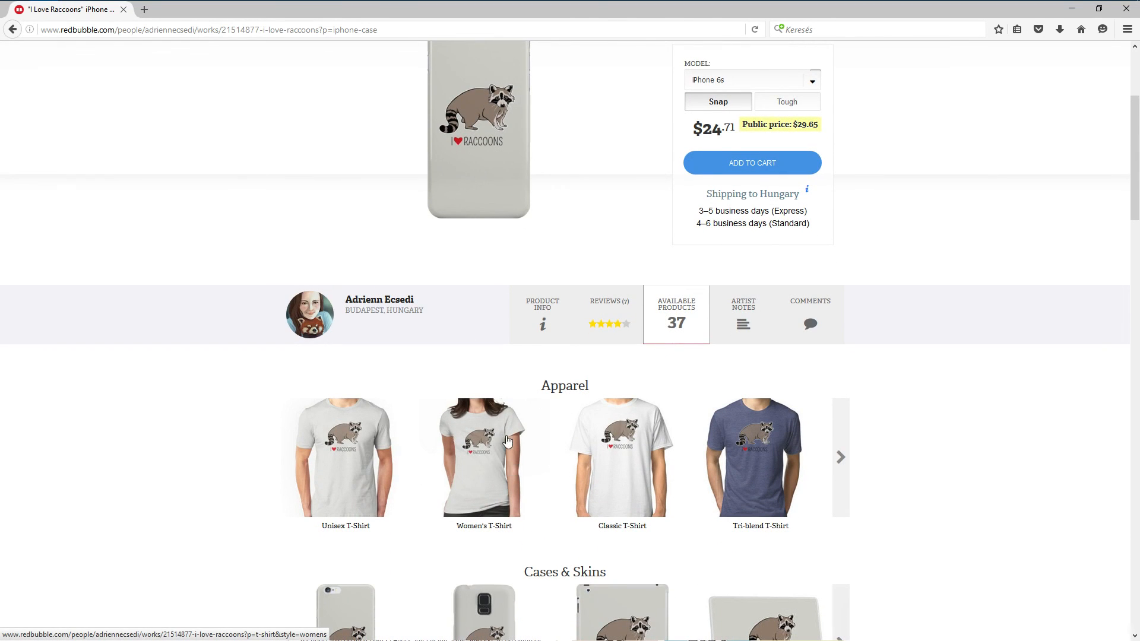
# Step: Examine the iPhone case preview and compare the design across the wall art, home decor, bags and stationery products
pyautogui.scroll(2, 549, 452)
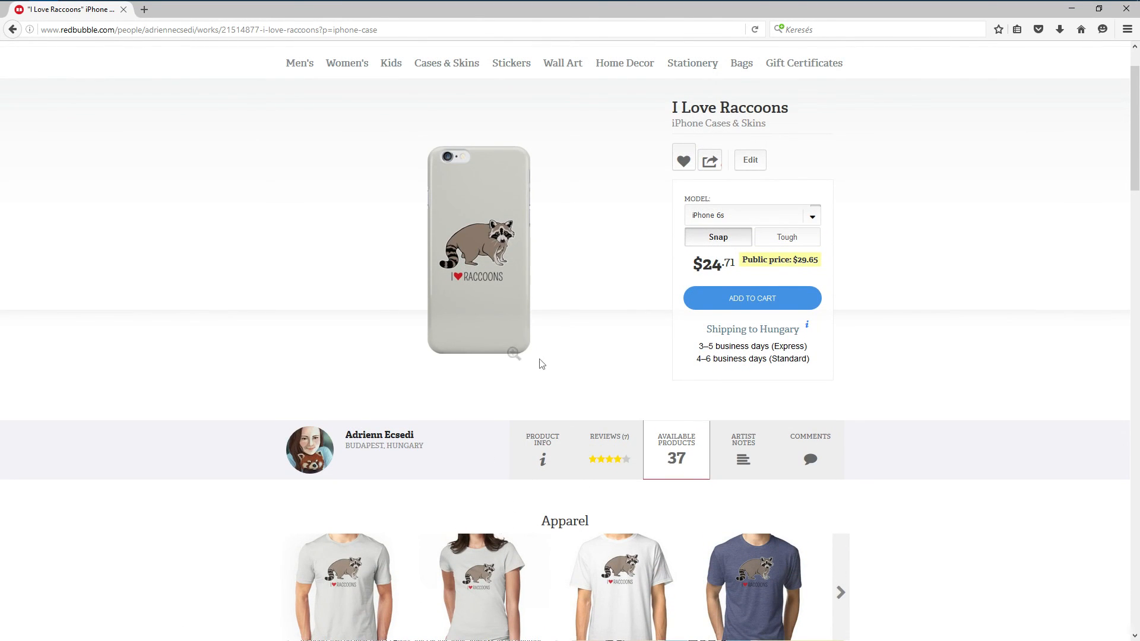
pyautogui.scroll(-9, 537, 362)
pyautogui.scroll(-5, 567, 452)
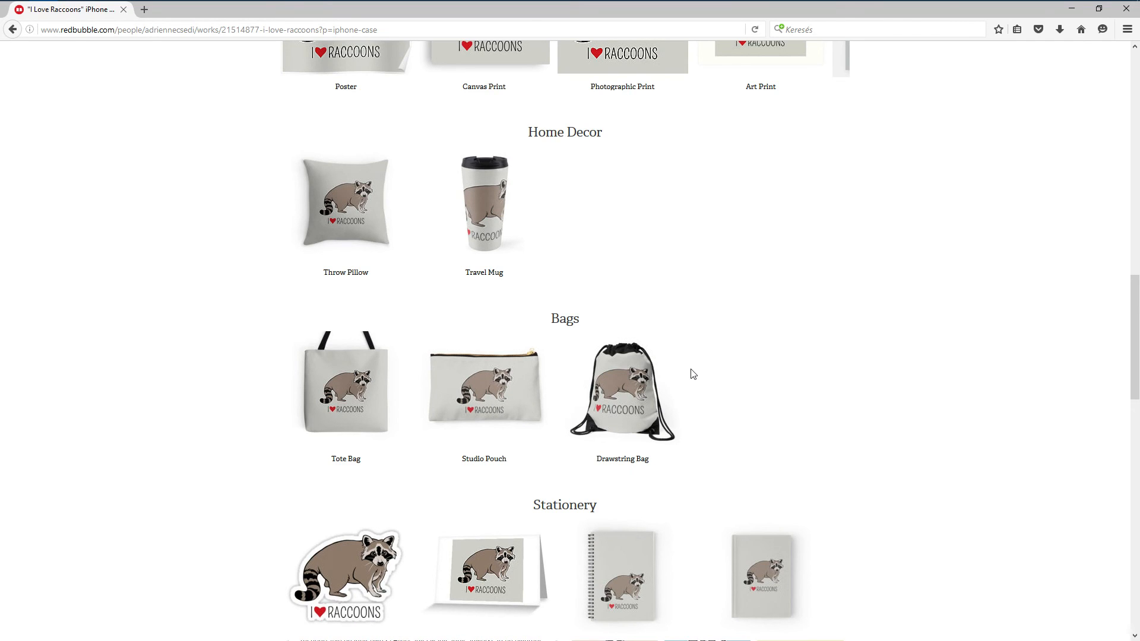
pyautogui.scroll(6, 694, 377)
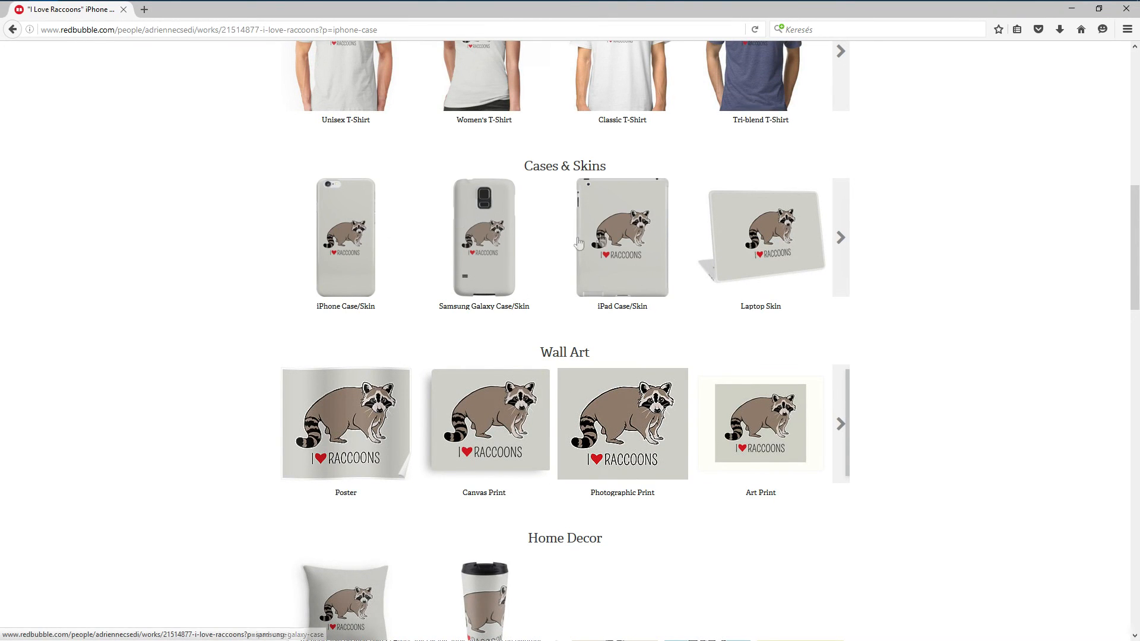
pyautogui.scroll(2, 303, 378)
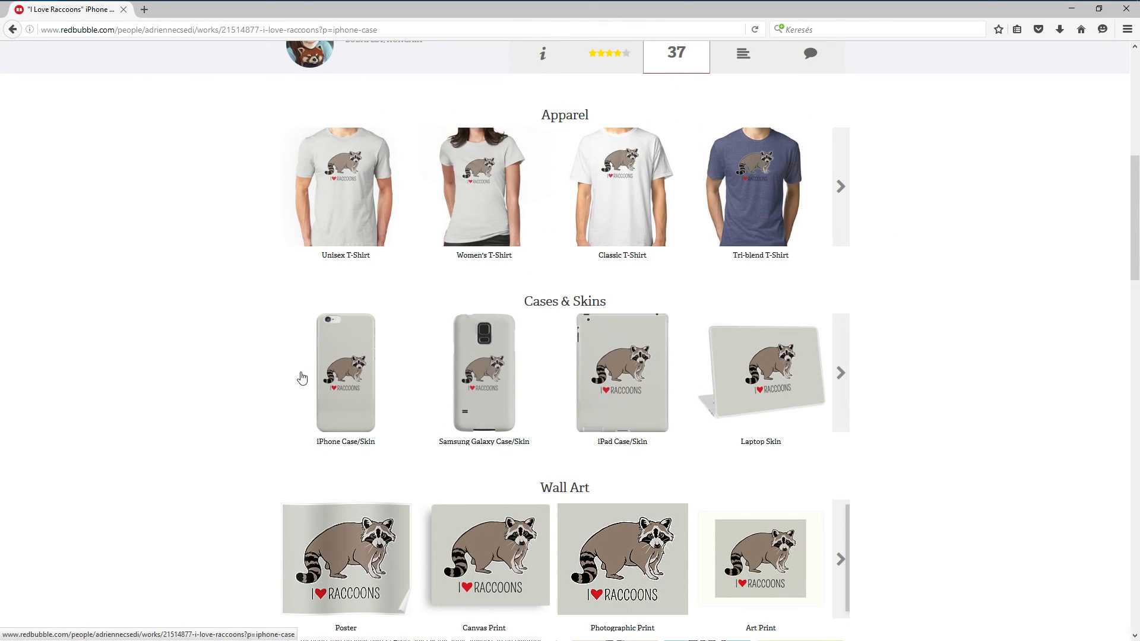
# Step: Browse the Cases & Skins row through to the Laptop Sleeve and back to the iPhone Case/Skin
pyautogui.click(840, 339)
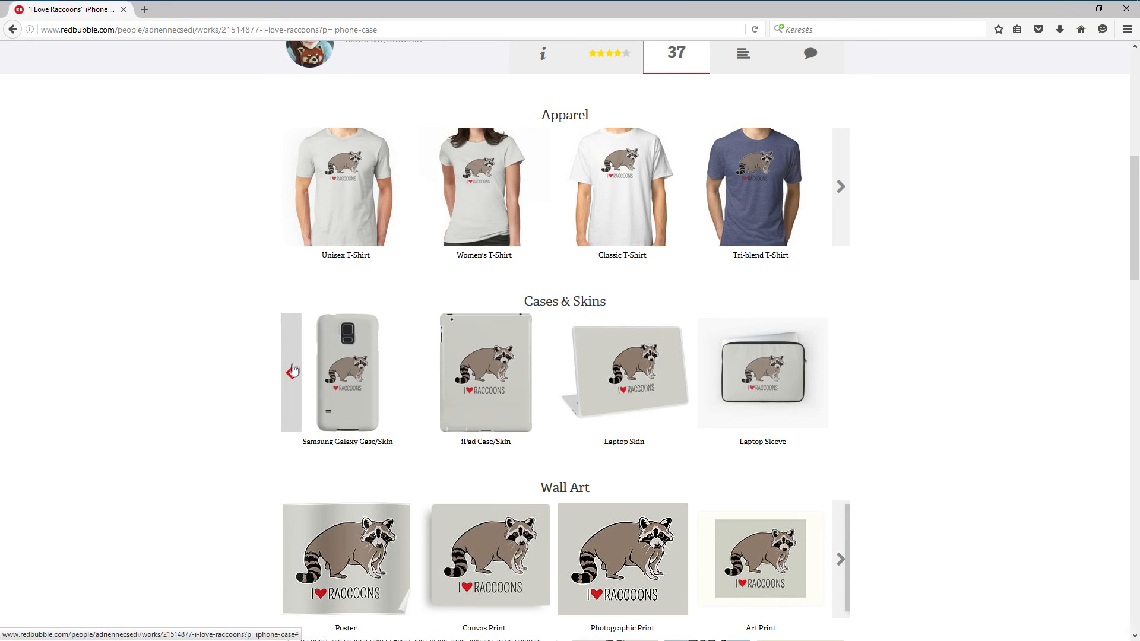
pyautogui.click(290, 362)
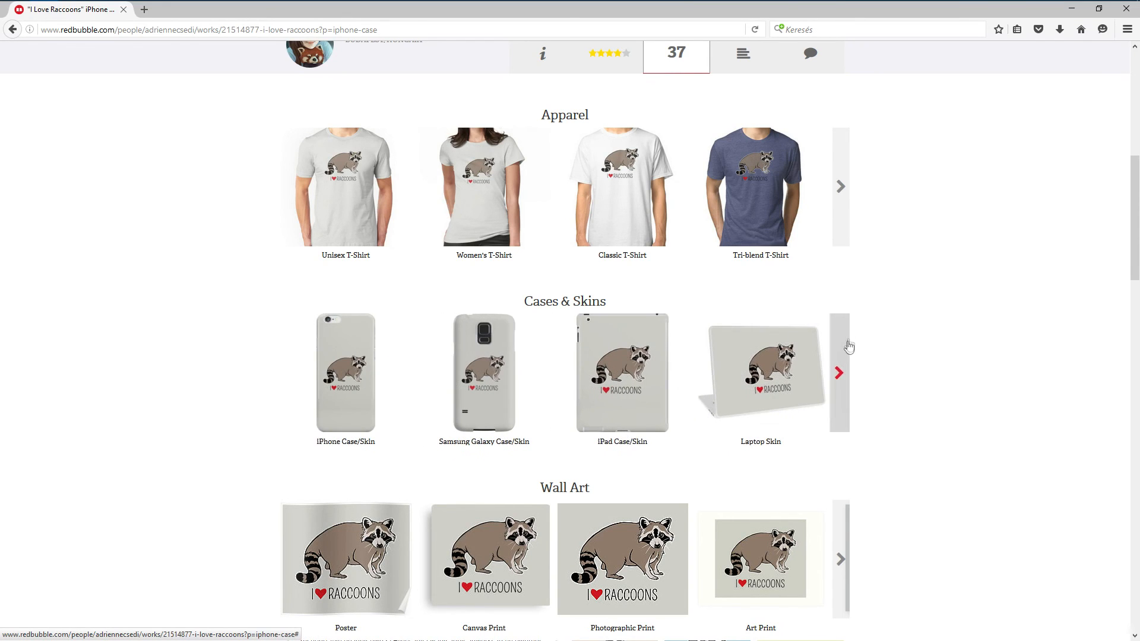
pyautogui.click(845, 370)
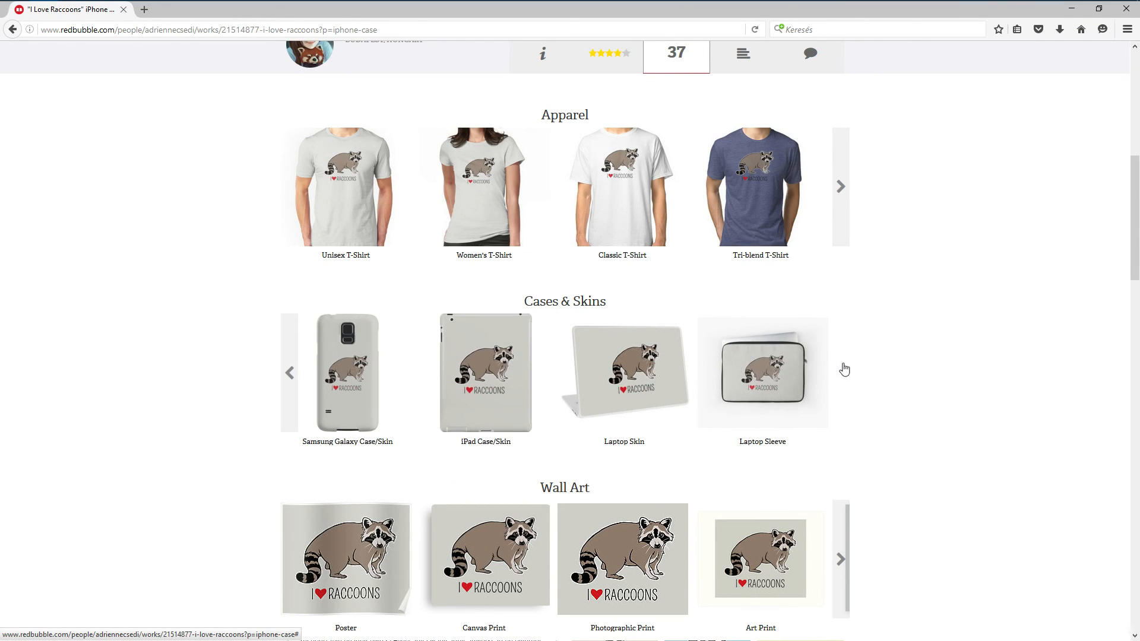
pyautogui.click(290, 369)
# Step: Look over the remaining product rows and open the Unisex T-Shirt page from the Apparel row
pyautogui.scroll(-4, 885, 362)
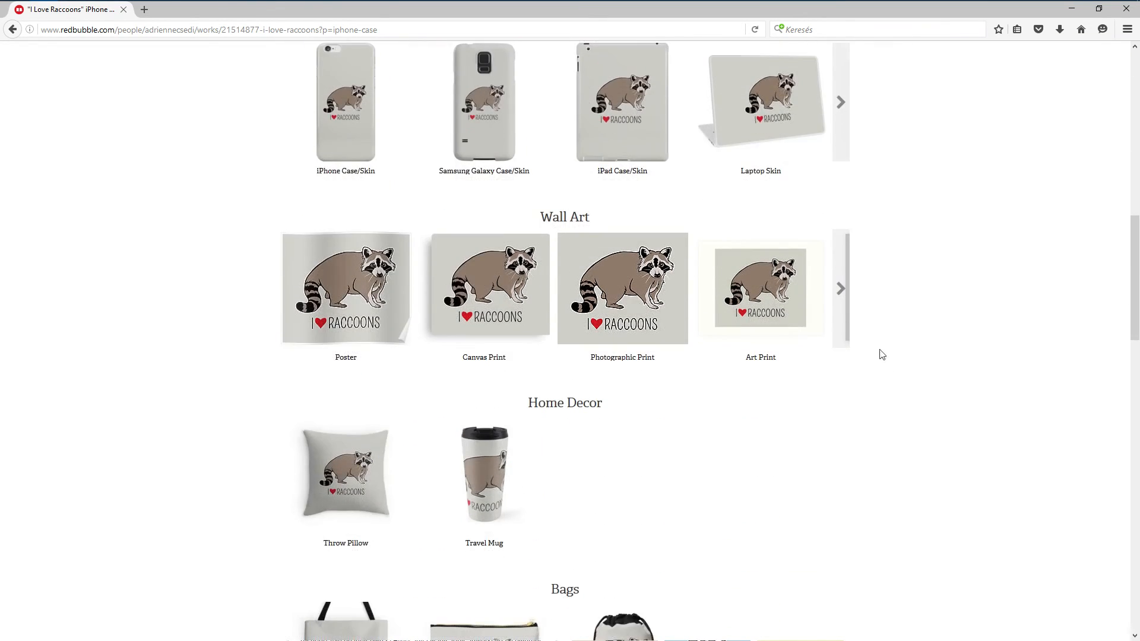
pyautogui.scroll(-10, 882, 354)
pyautogui.moveTo(1135, 412); pyautogui.dragTo(1130, 167)
pyautogui.scroll(3, 845, 362)
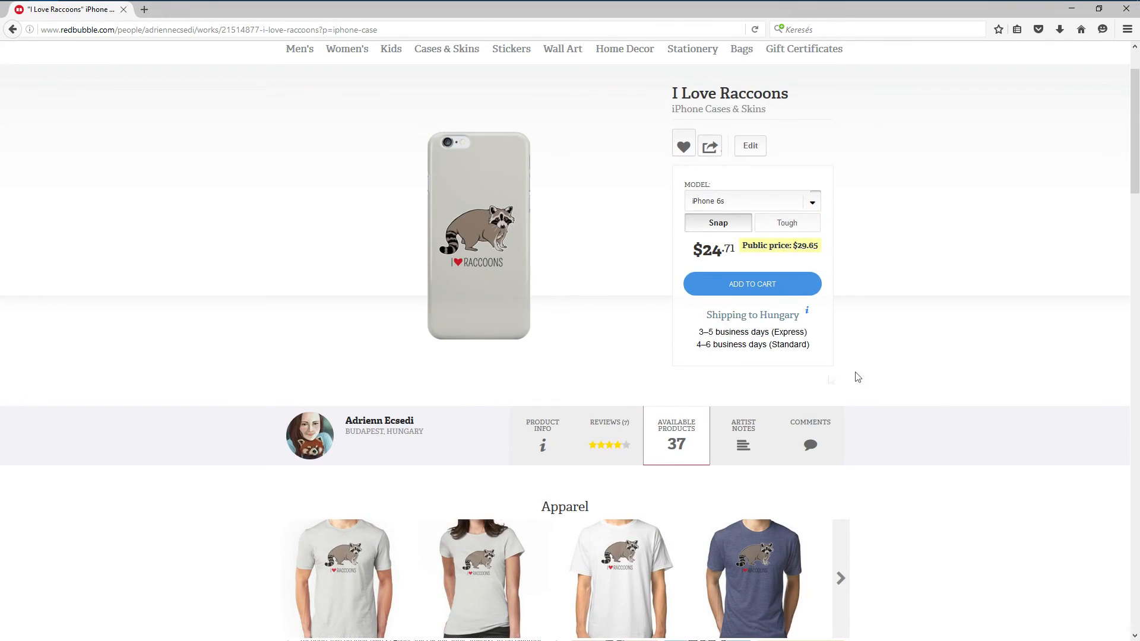
pyautogui.scroll(1, 534, 374)
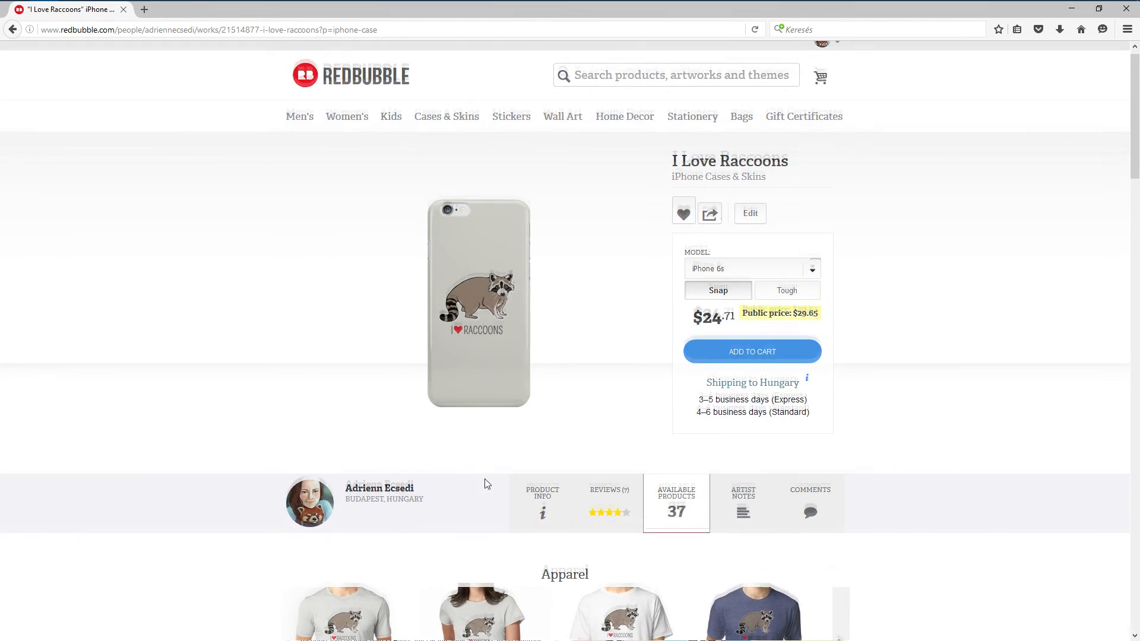
pyautogui.scroll(-2, 428, 480)
pyautogui.click(358, 484)
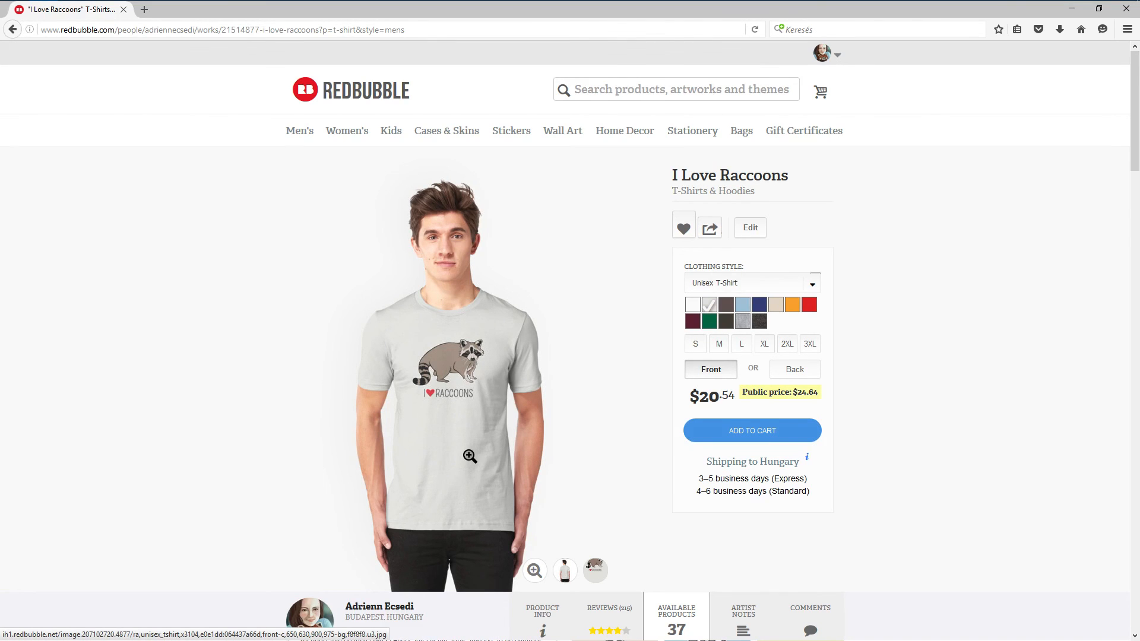
# Step: Examine the design on the Unisex T-Shirt preview and on the Apparel products listed below it
pyautogui.scroll(-5, 526, 433)
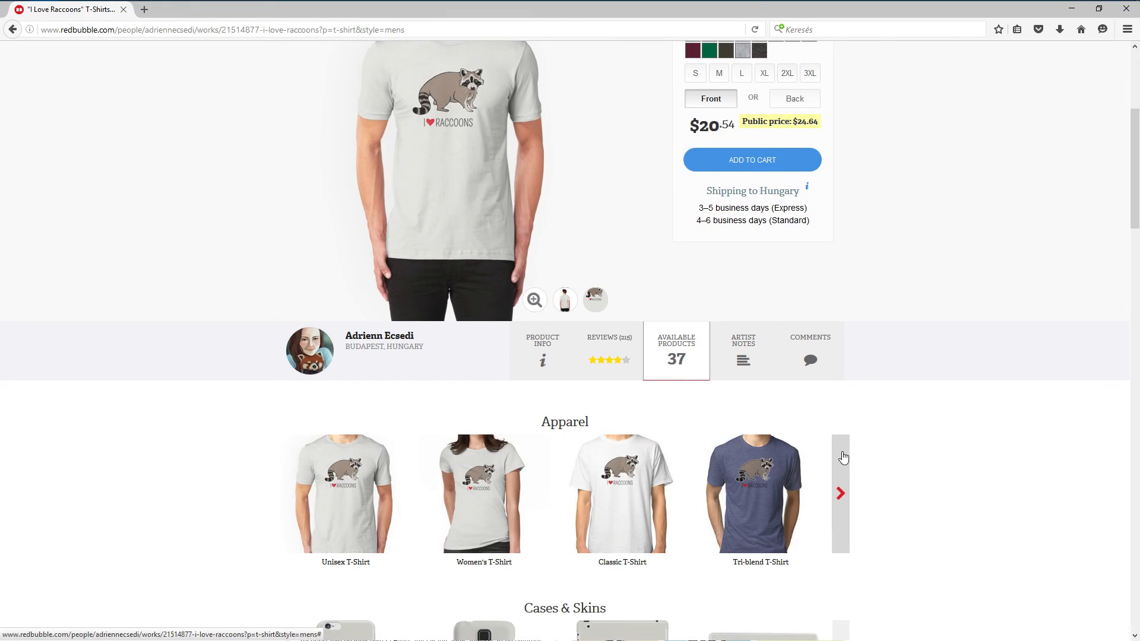
pyautogui.scroll(4, 803, 360)
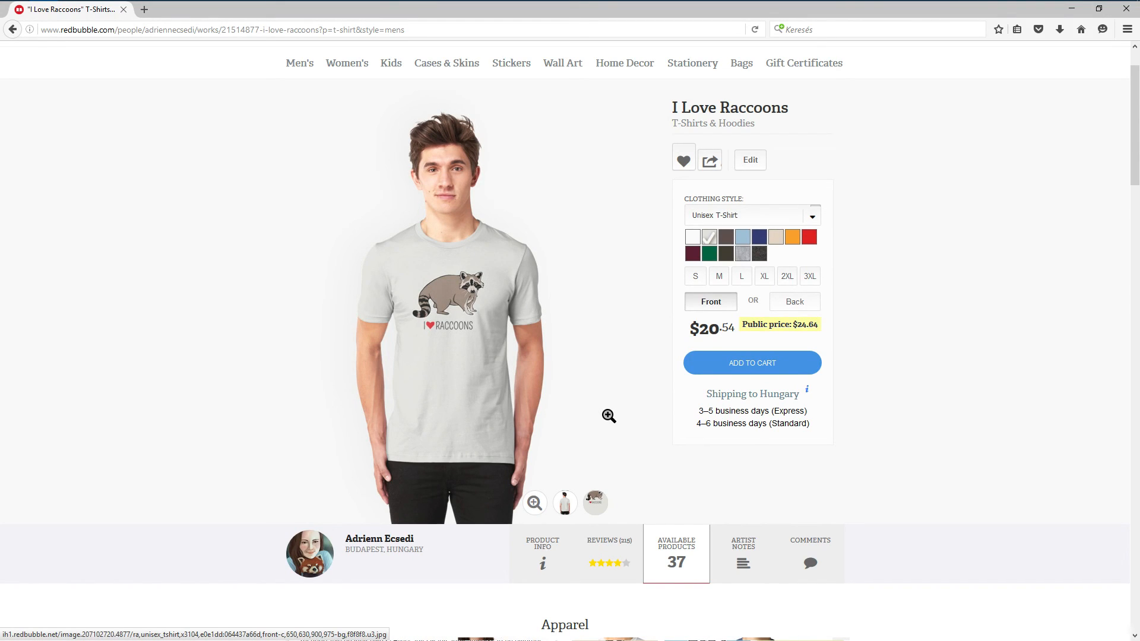
pyautogui.scroll(-2, 610, 415)
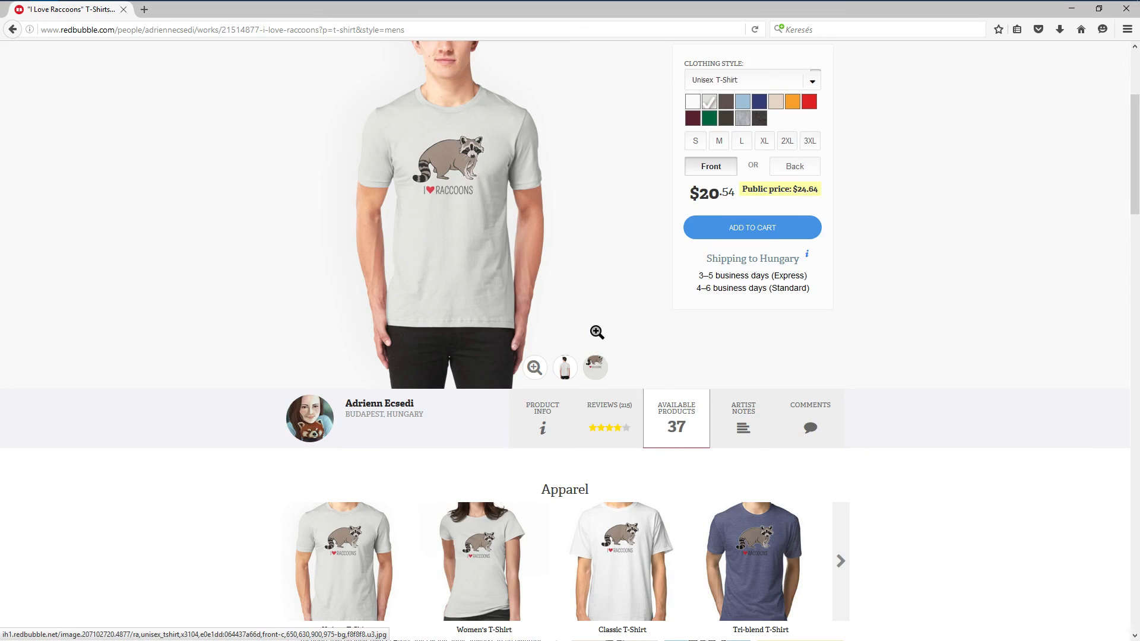
pyautogui.scroll(1, 630, 318)
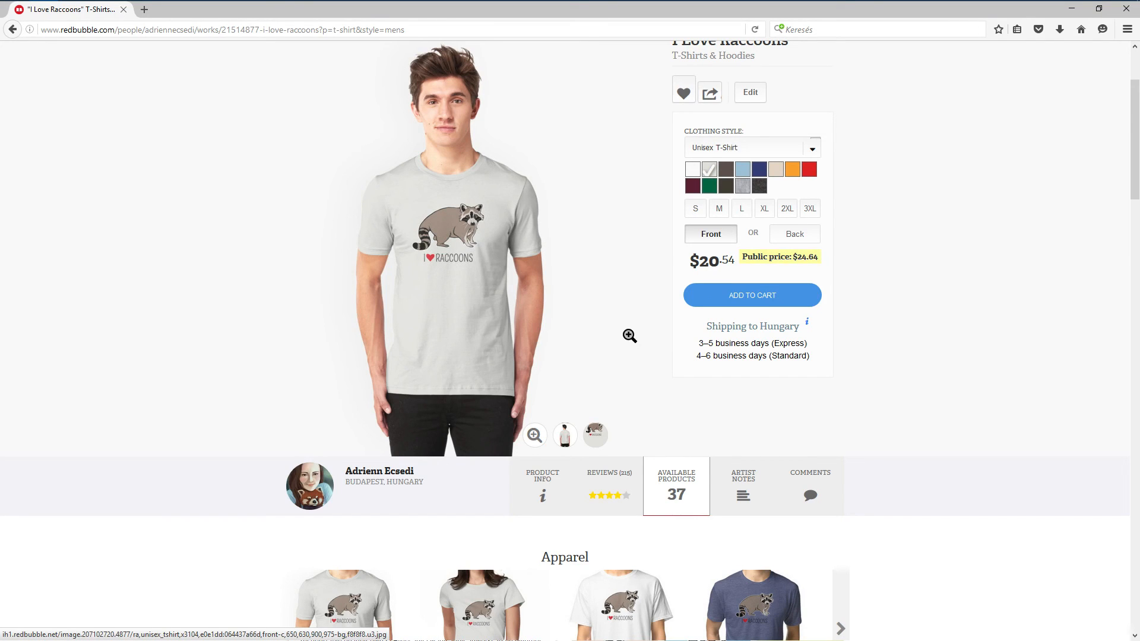
pyautogui.scroll(3, 630, 336)
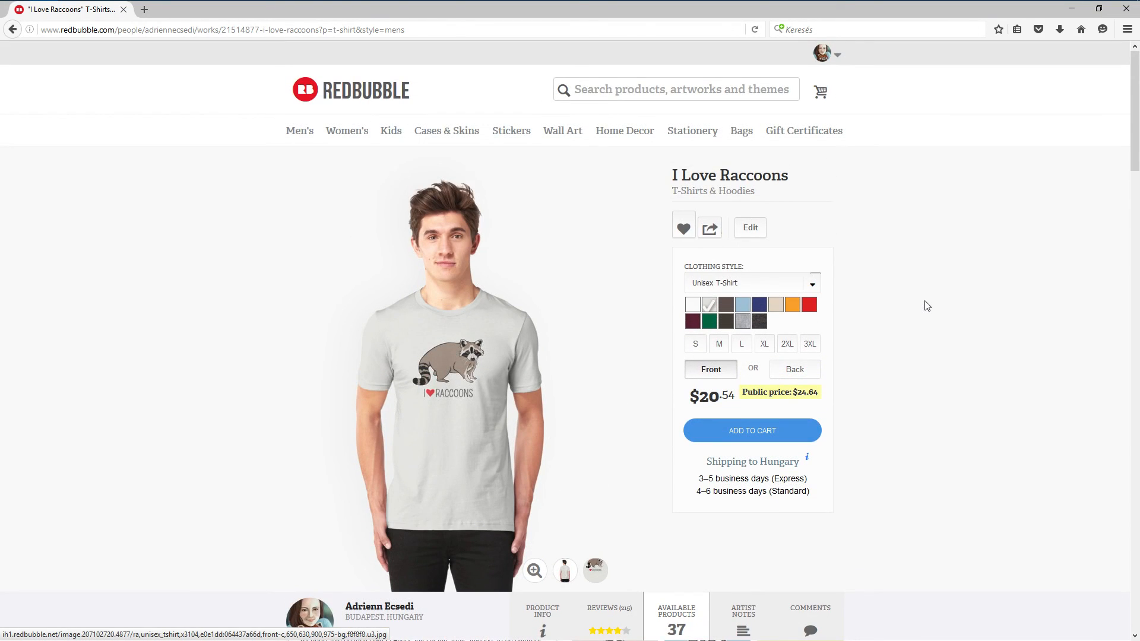